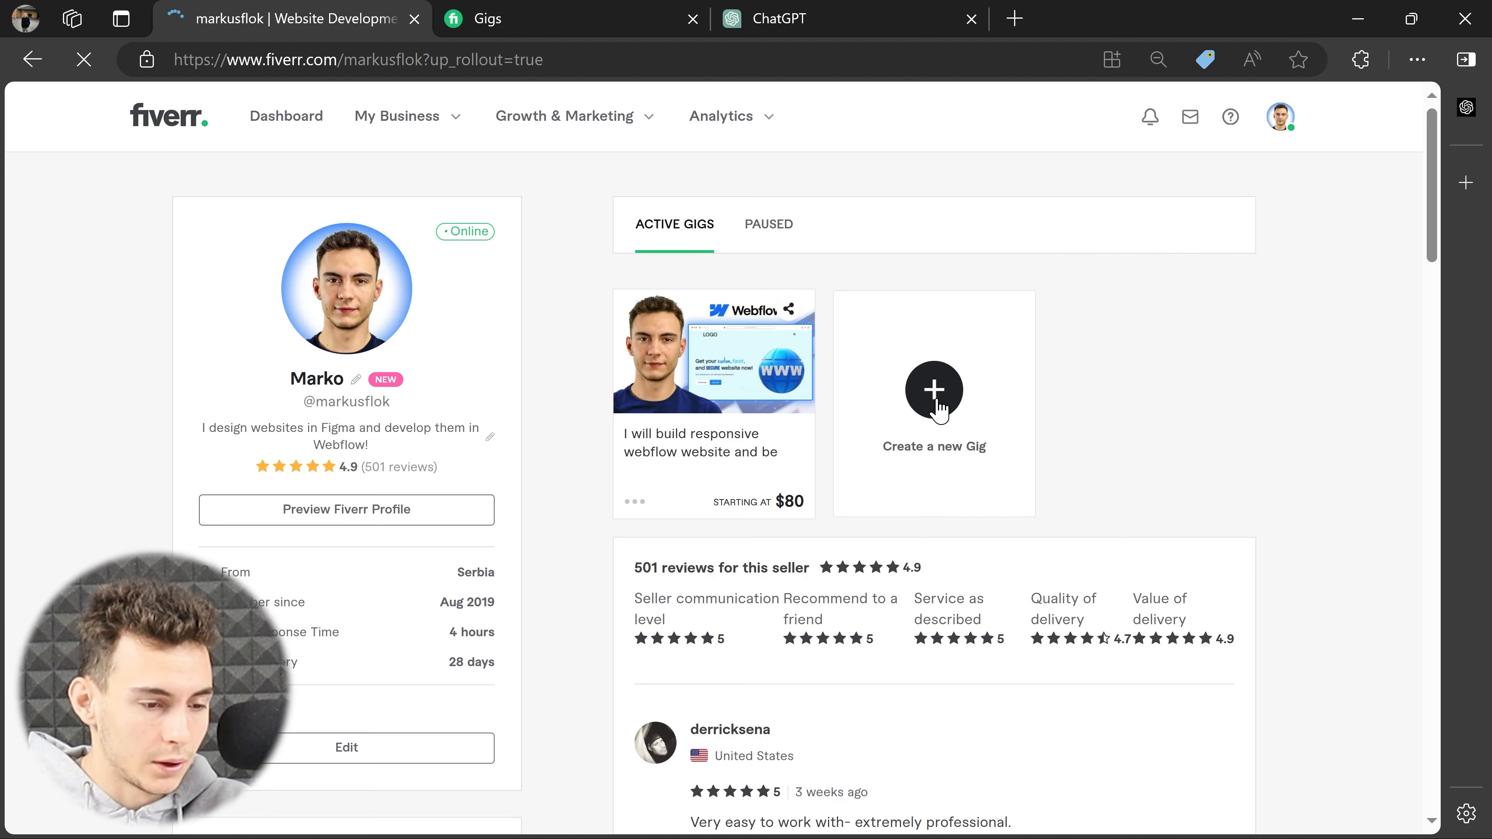
Open the seller's Gigs management page and start creating a new gig from there.
{"action": "left_click", "coordinate": [938, 412]}
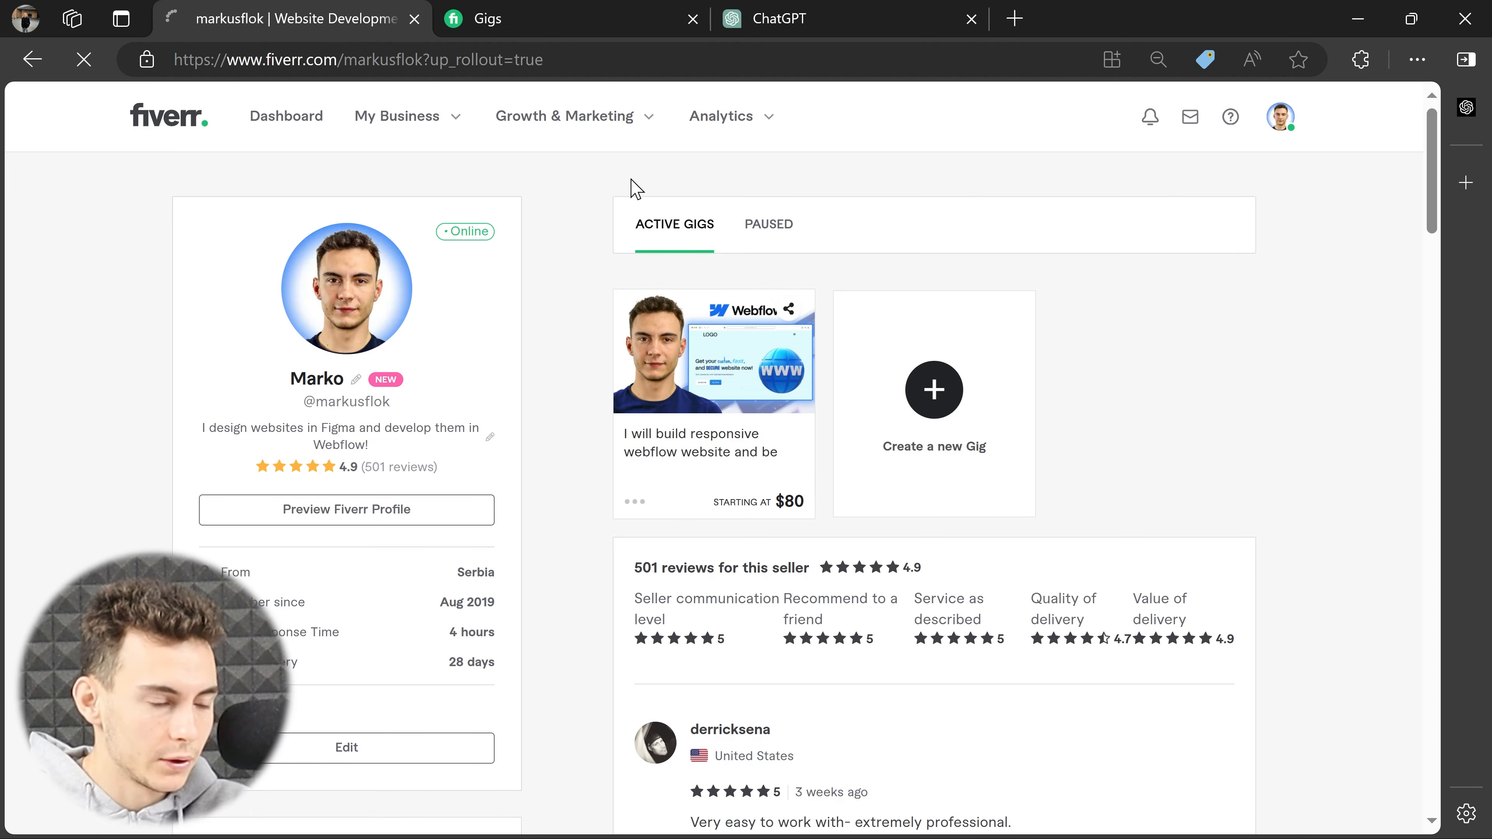
{"action": "left_click", "coordinate": [591, 18]}
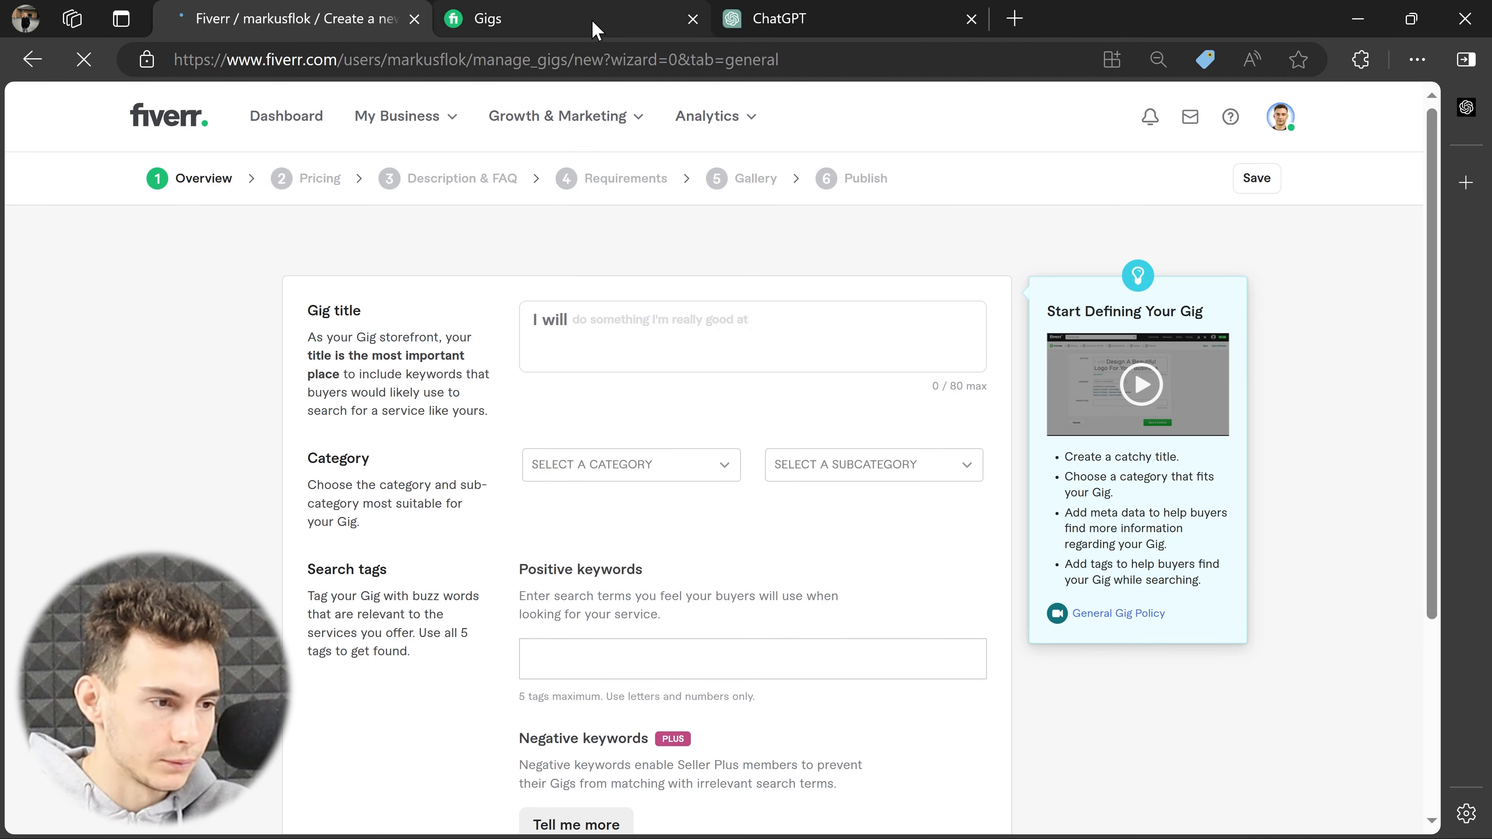
{"action": "mouse_move", "coordinate": [392, 135]}
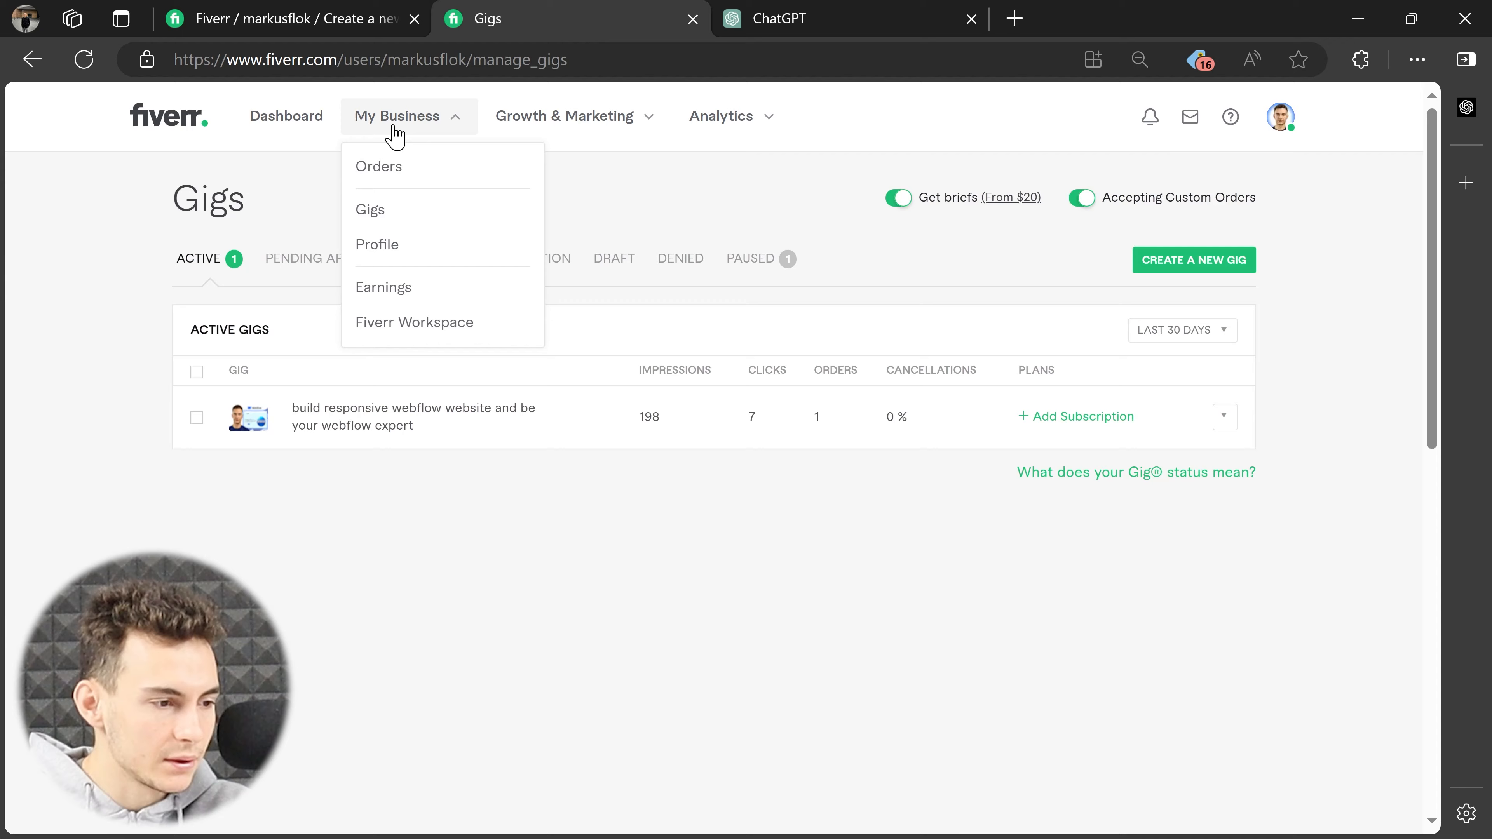
{"action": "left_click", "coordinate": [376, 218]}
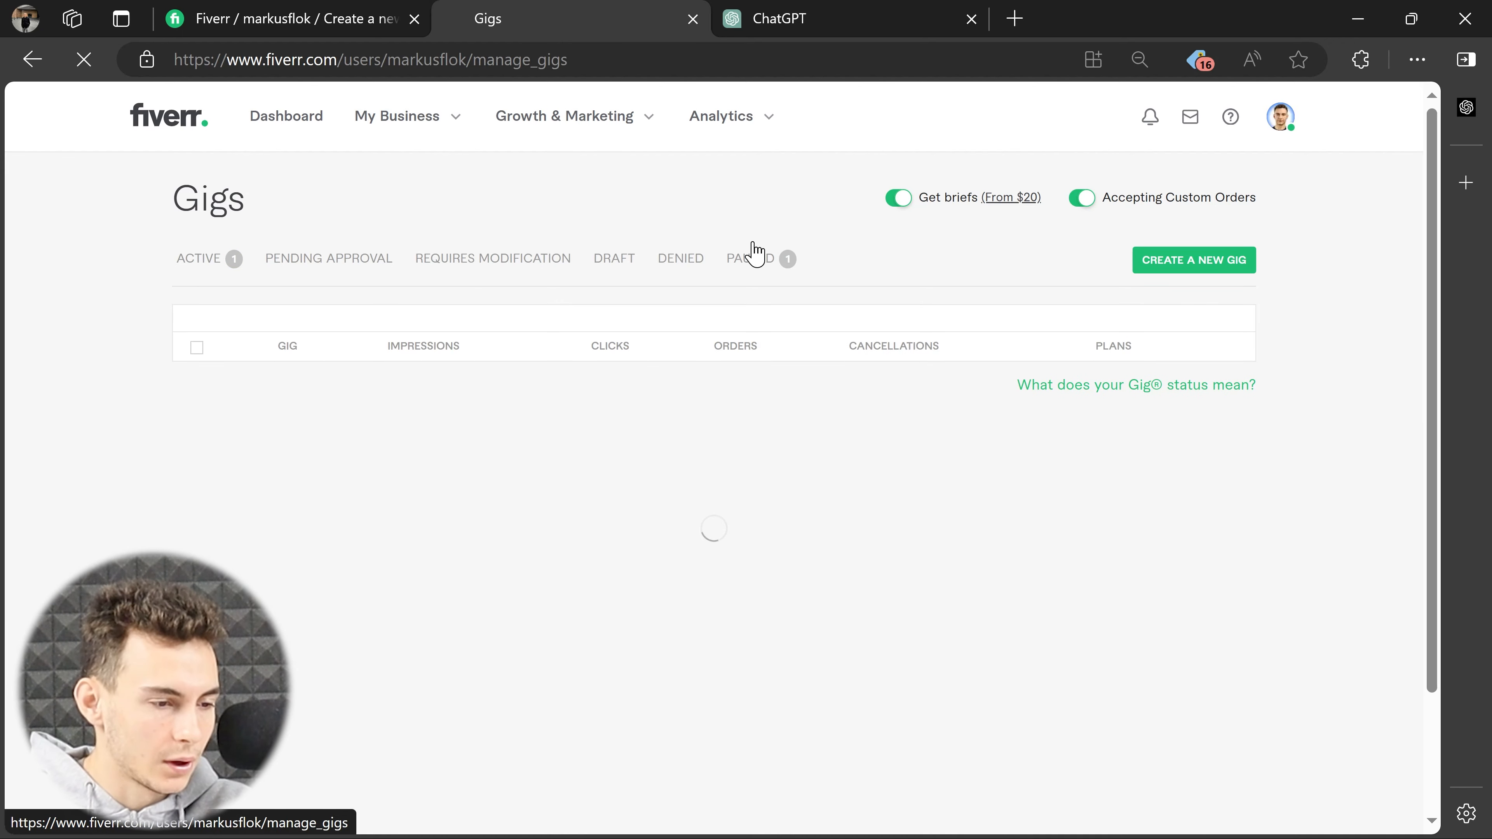
{"action": "left_click", "coordinate": [1199, 271]}
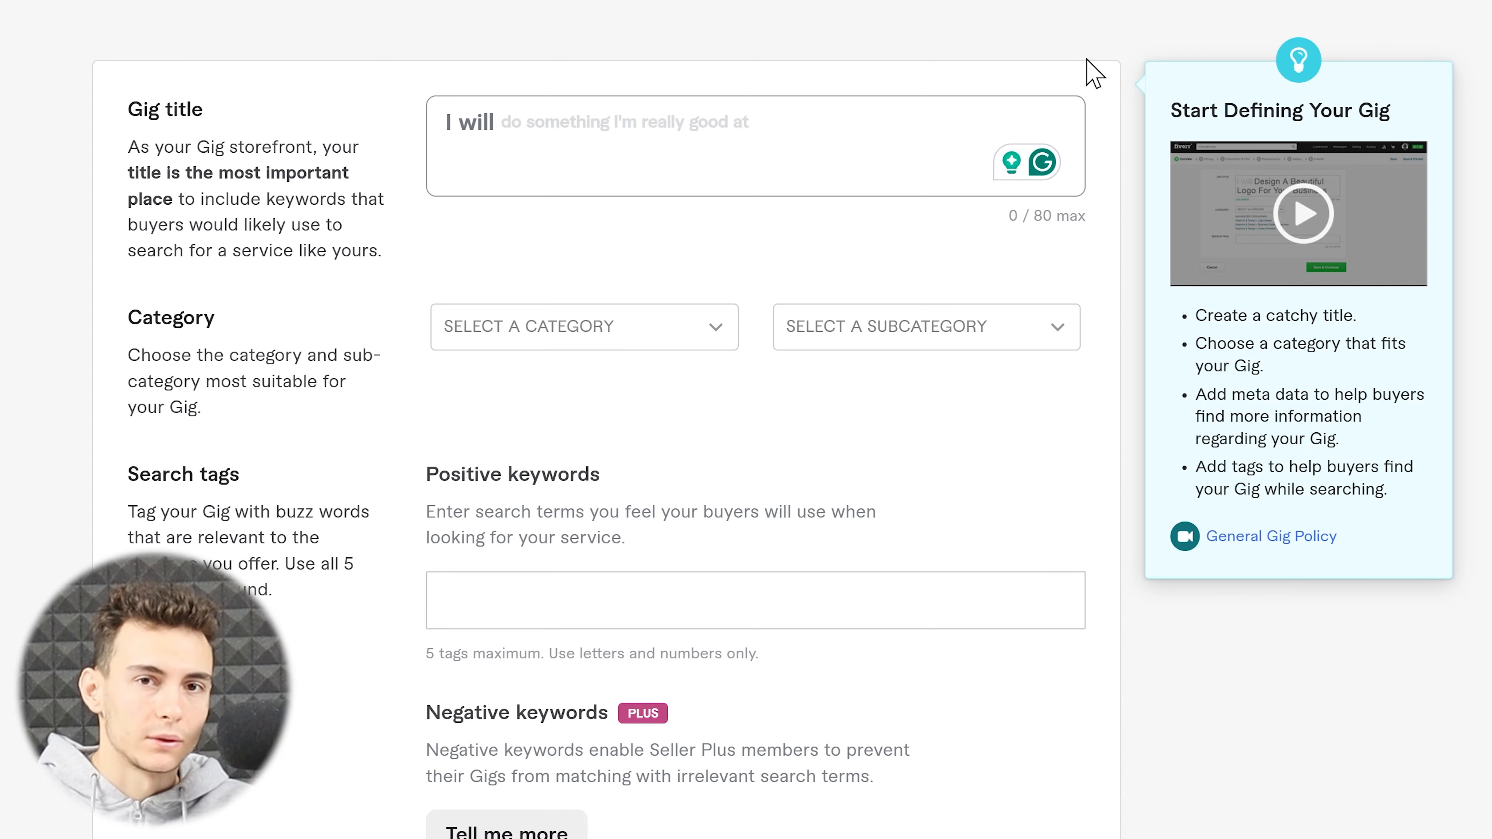
Enter "design landing page or website in figma" as the gig title after "I will".
{"action": "left_click", "coordinate": [782, 121]}
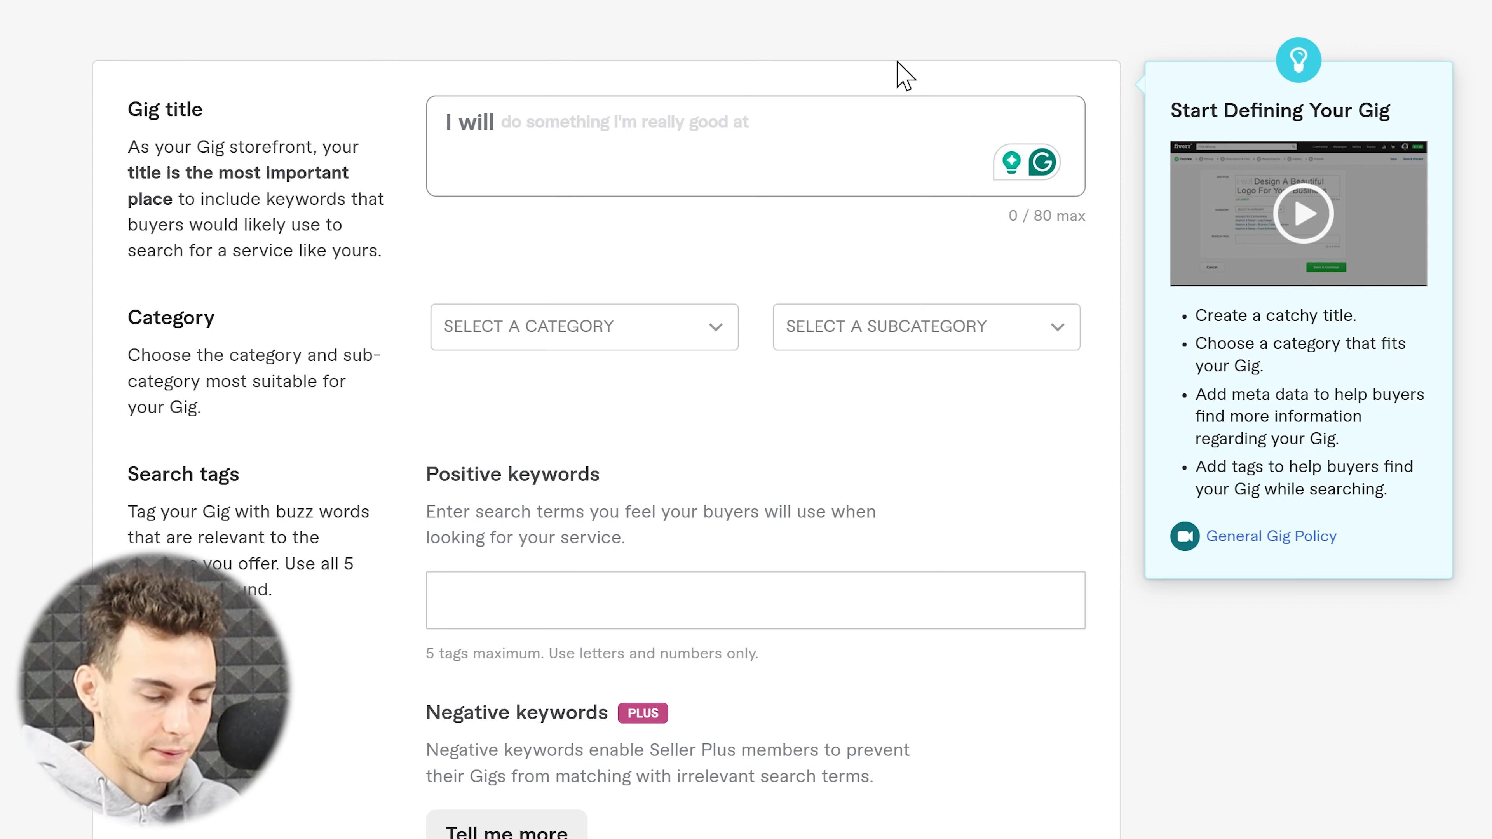
{"action": "type", "text": "des"}
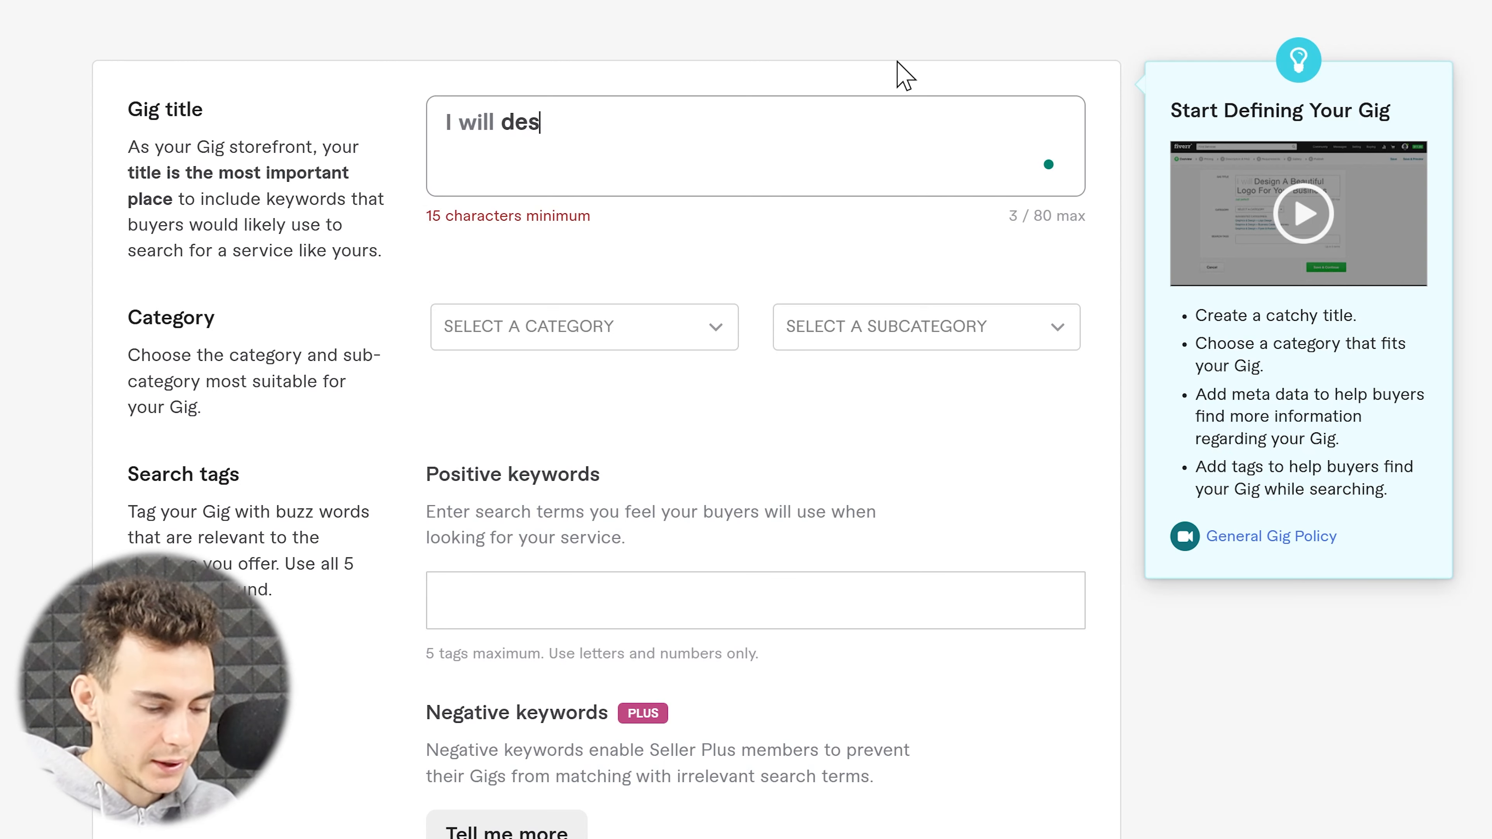
{"action": "type", "text": "ign landing page "}
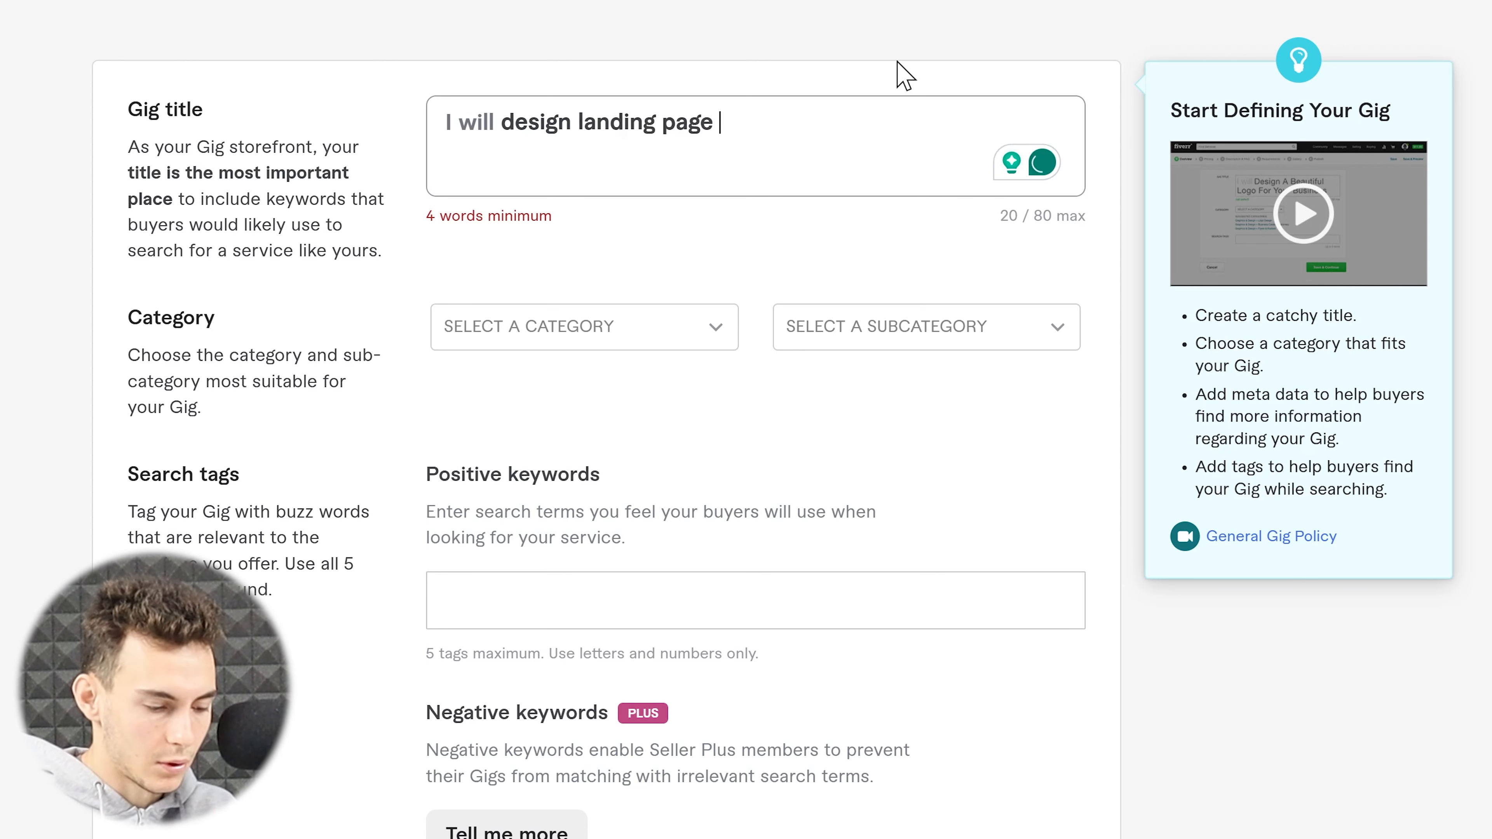
{"action": "type", "text": "or website in figma"}
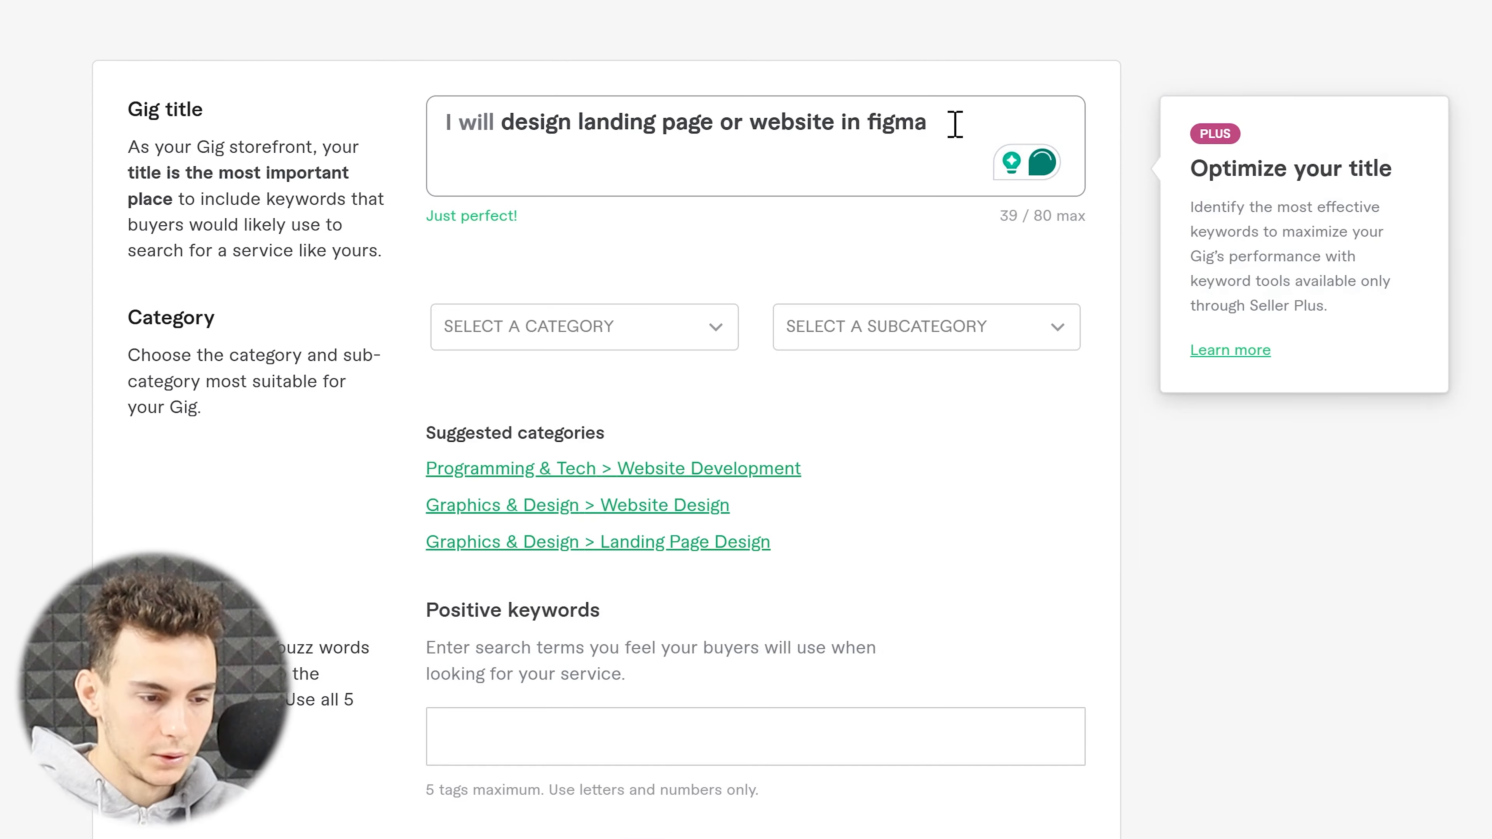
{"action": "left_click_drag", "start_coordinate": [956, 123], "coordinate": [506, 134]}
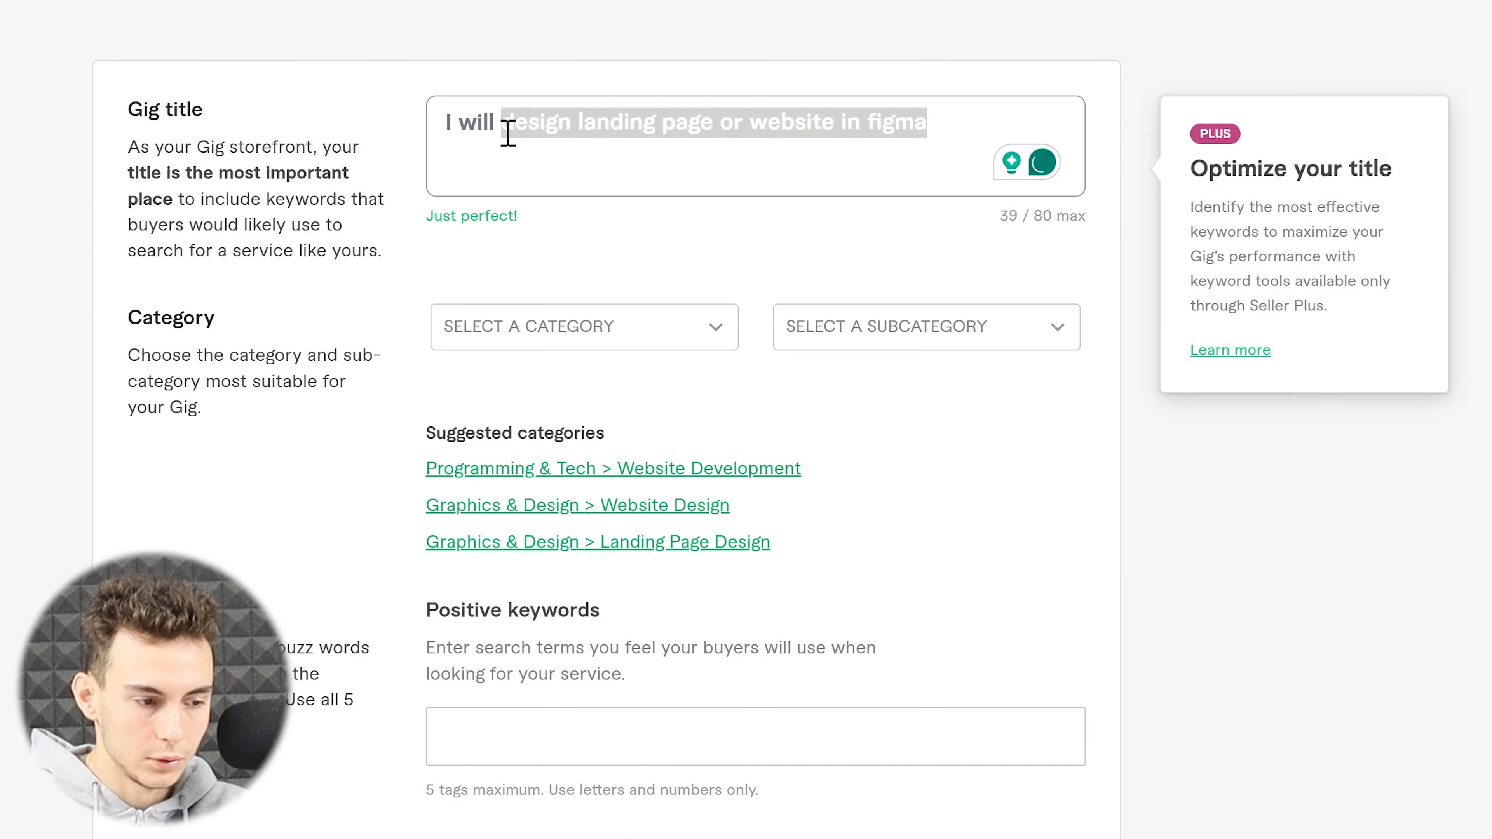
{"action": "left_click", "coordinate": [985, 117]}
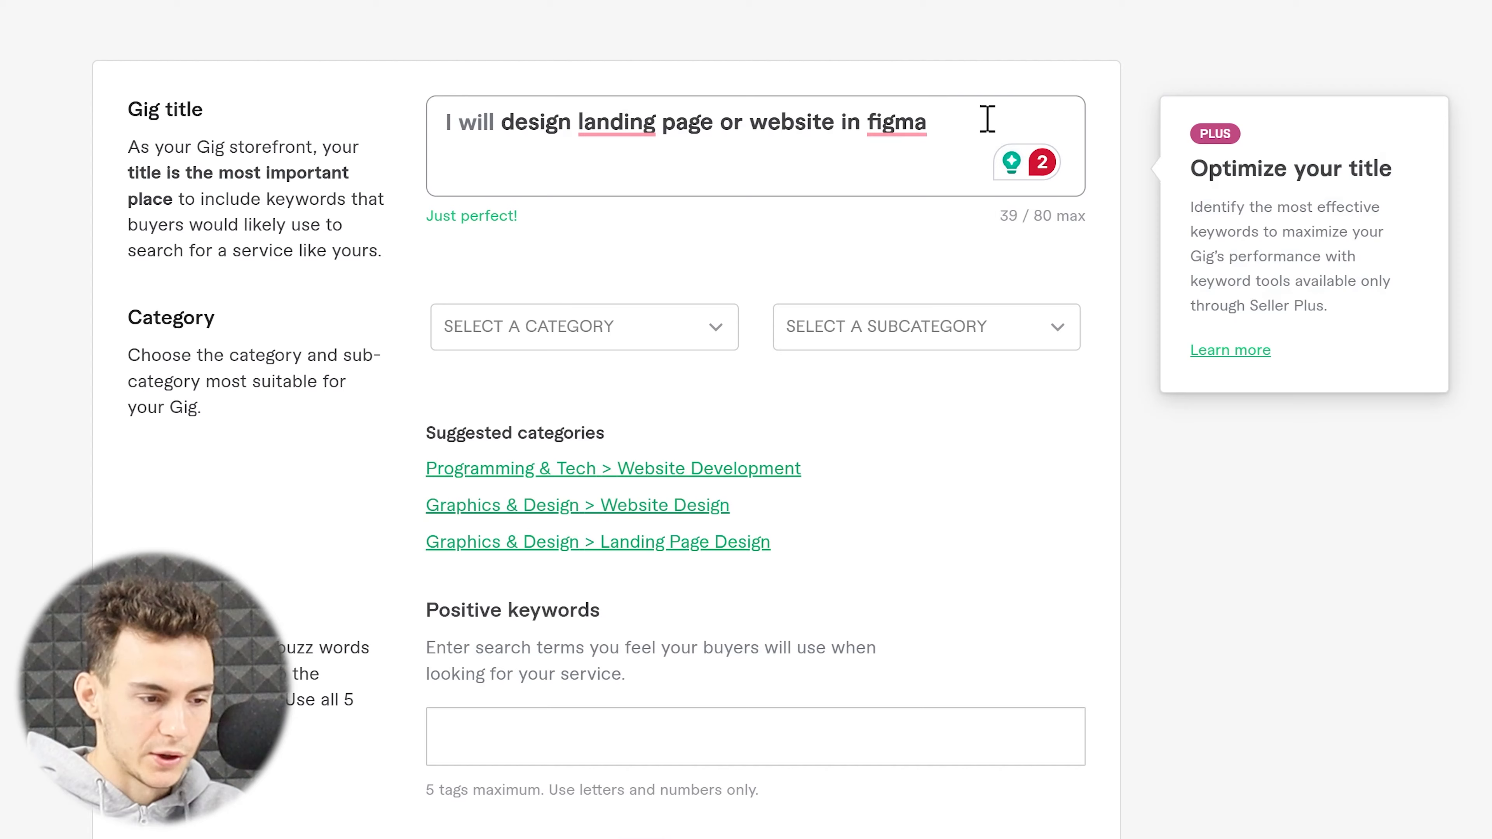
Try the words "modern" and "responsive" in front of "landing page" in the gig title, clearing each one again.
{"action": "left_click", "coordinate": [572, 120]}
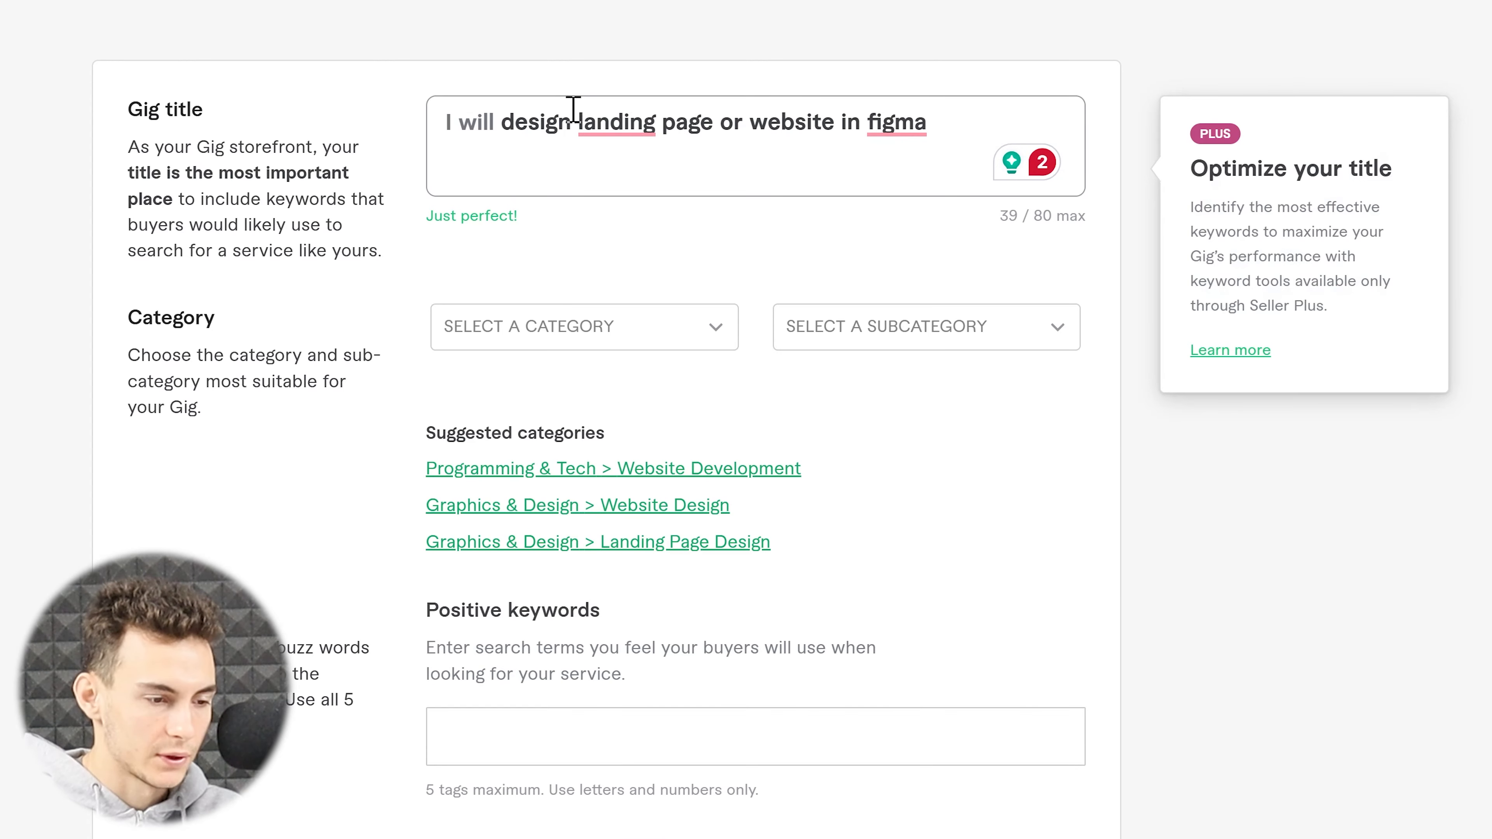
{"action": "type", "text": "modern"}
{"action": "key", "text": "BackSpace"}
{"action": "key", "text": "BackSpace"}
{"action": "key", "text": "BackSpace"}
{"action": "key", "text": "BackSpace"}
{"action": "key", "text": "BackSpace"}
{"action": "key", "text": "BackSpace"}
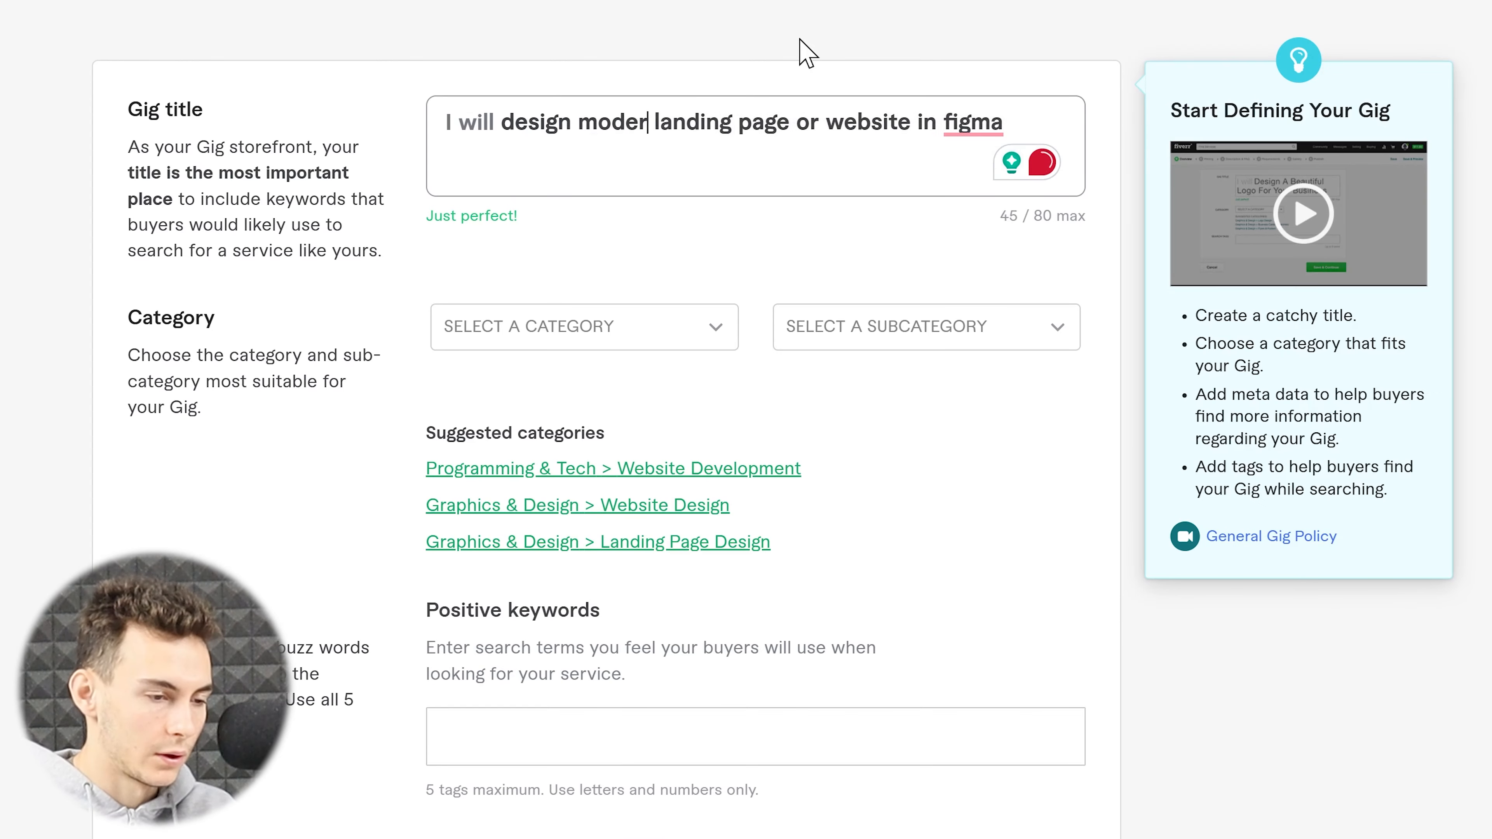
{"action": "type", "text": "responsive"}
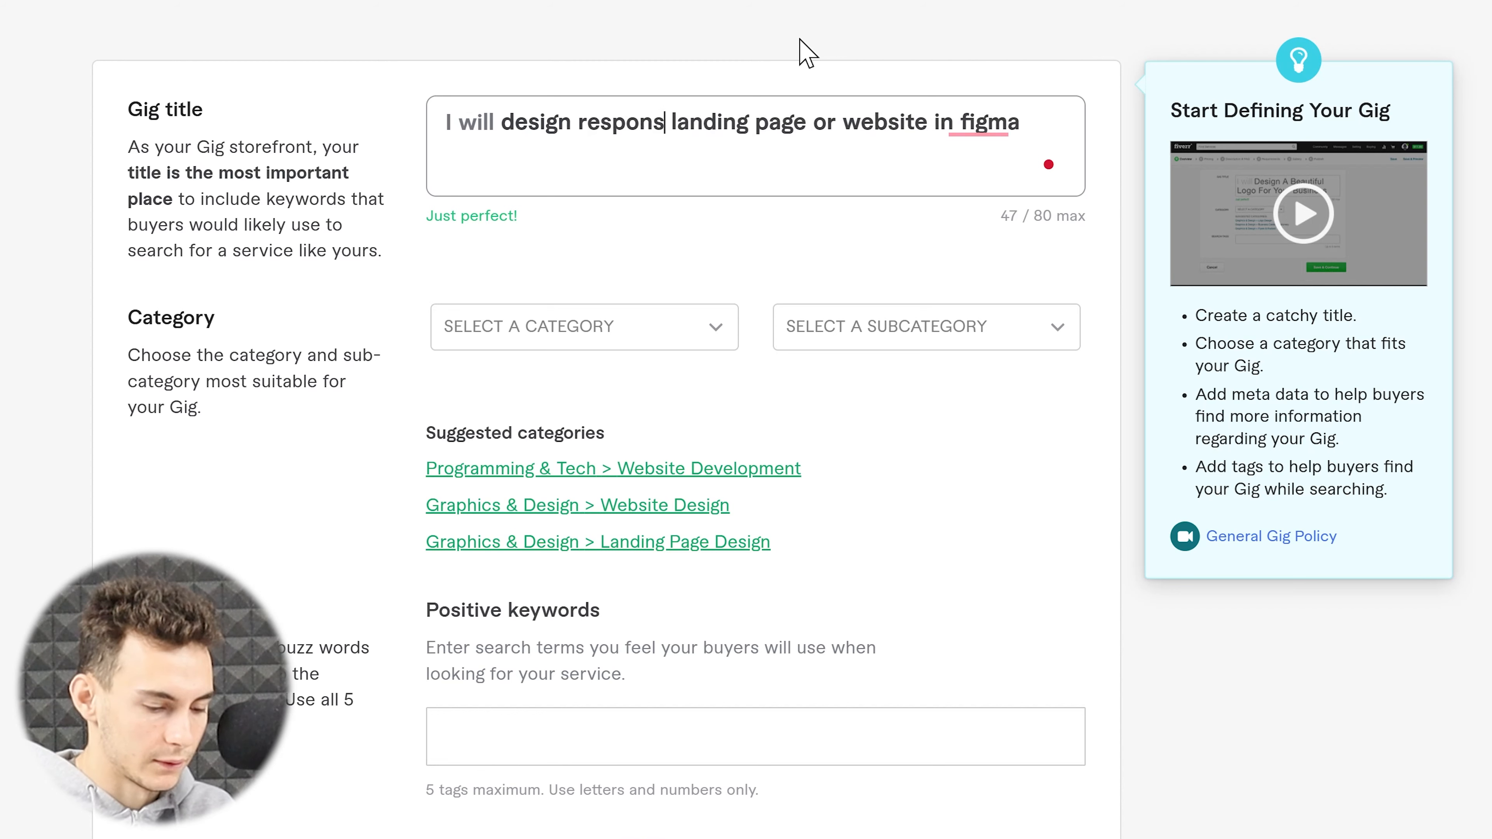
{"action": "key", "text": "BackSpace"}
{"action": "key", "text": "BackSpace"}
{"action": "key", "text": "BackSpace"}
{"action": "key", "text": "BackSpace"}
{"action": "key", "text": "BackSpace"}
{"action": "key", "text": "BackSpace"}
{"action": "key", "text": "BackSpace"}
{"action": "key", "text": "BackSpace"}
{"action": "key", "text": "BackSpace"}
{"action": "key", "text": "BackSpace"}
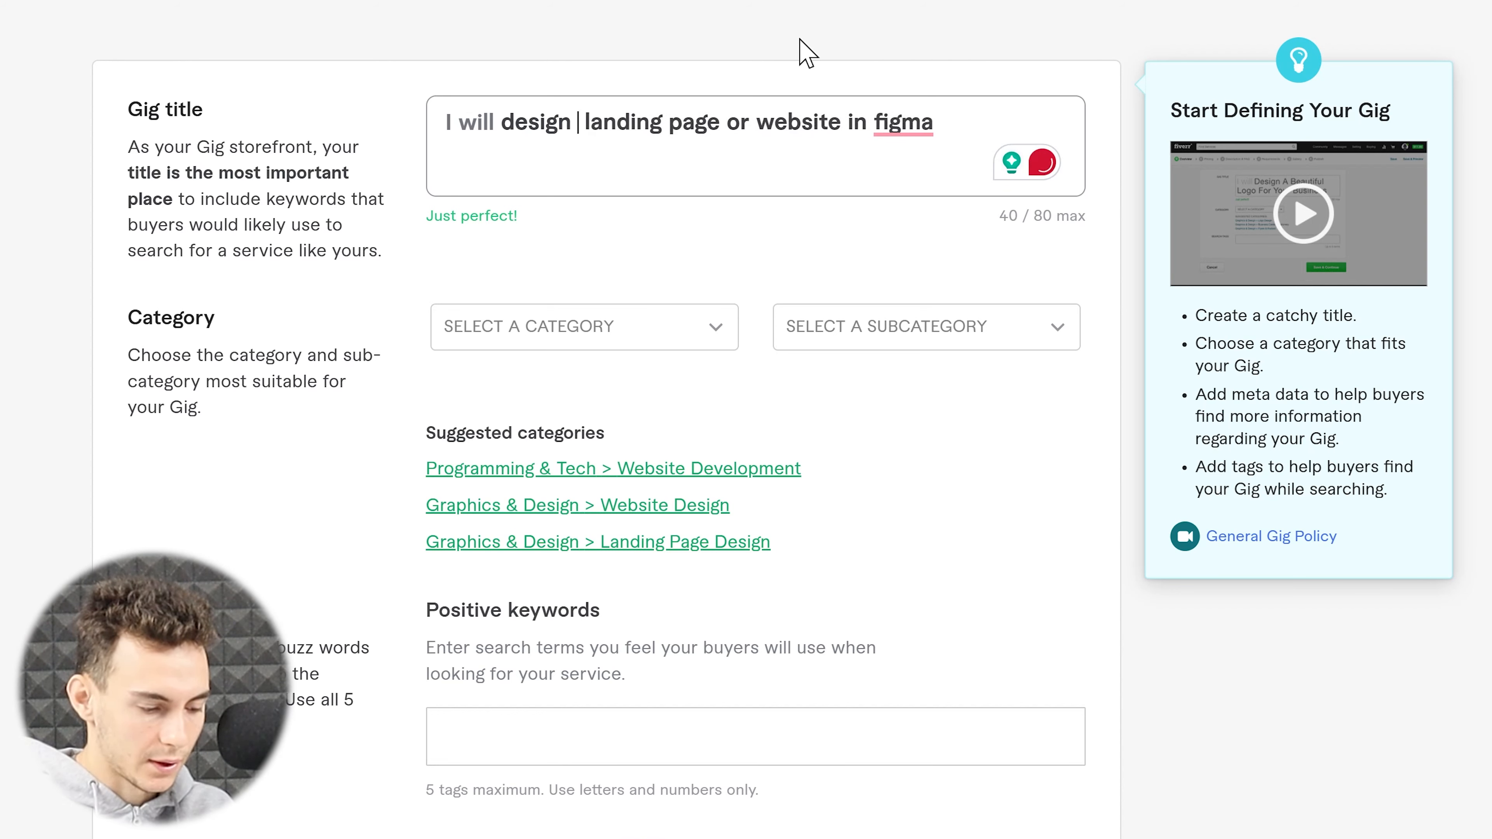
Insert "modern" before "landing page" in the gig title.
{"action": "type", "text": "modern"}
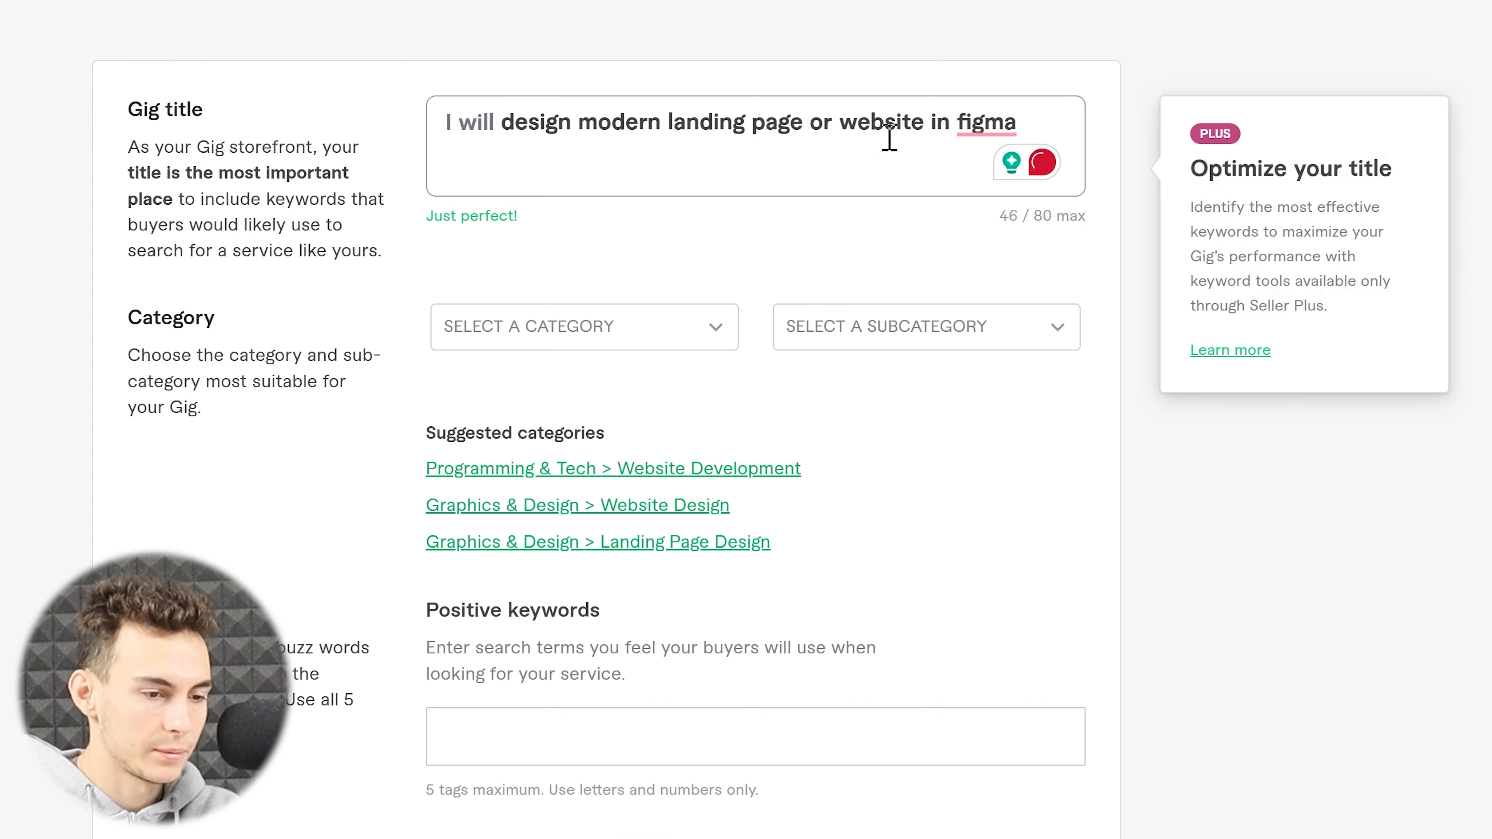
{"action": "key", "text": "Tab"}
Choose the suggested category Graphics & Design > Website Design and set the service type to Website UI/UX Design.
{"action": "scroll", "coordinate": [423, 290], "scroll_direction": "down", "scroll_amount": 2}
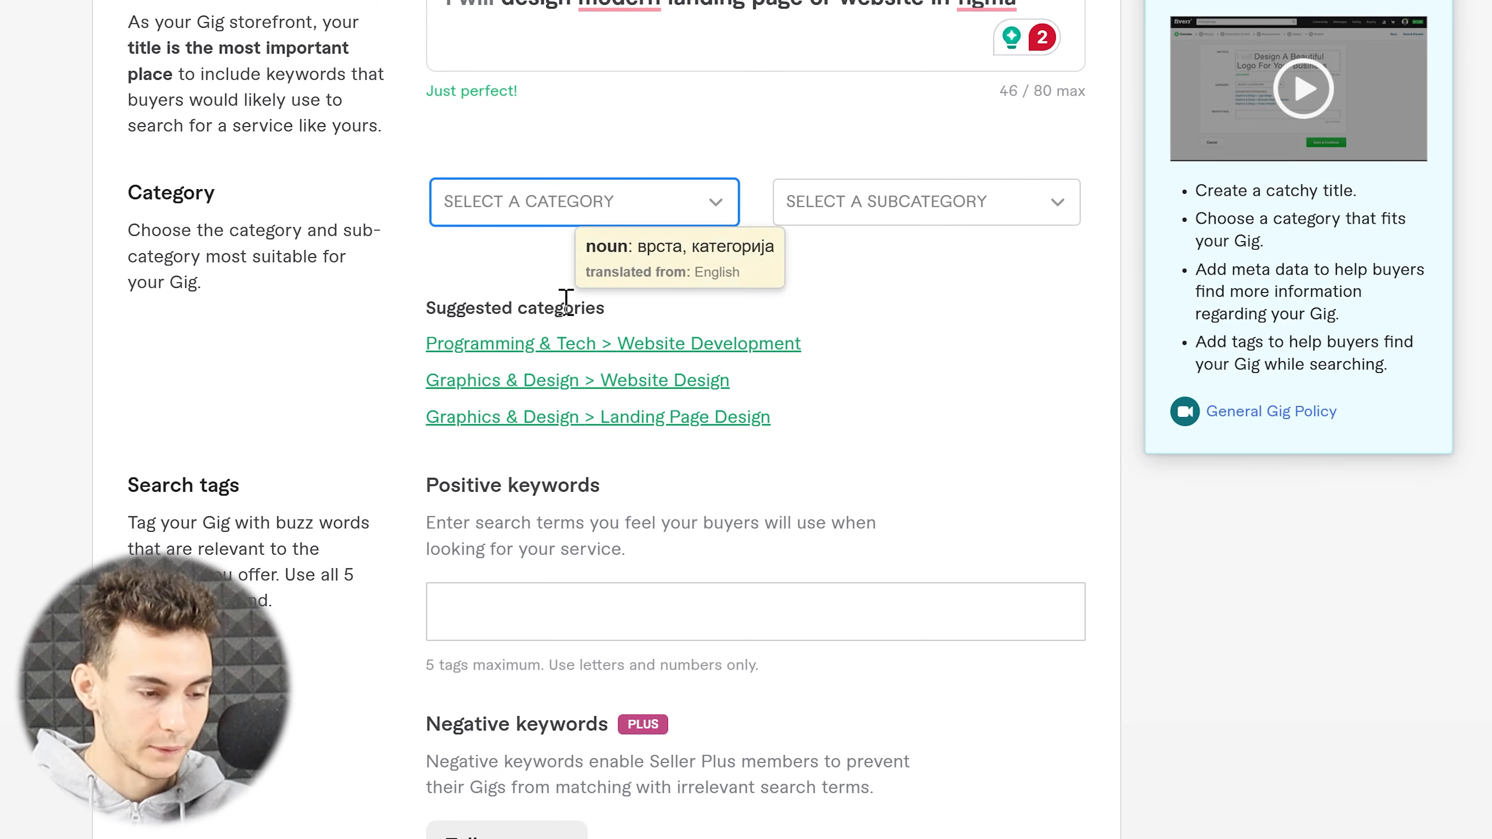
{"action": "left_click", "coordinate": [675, 382]}
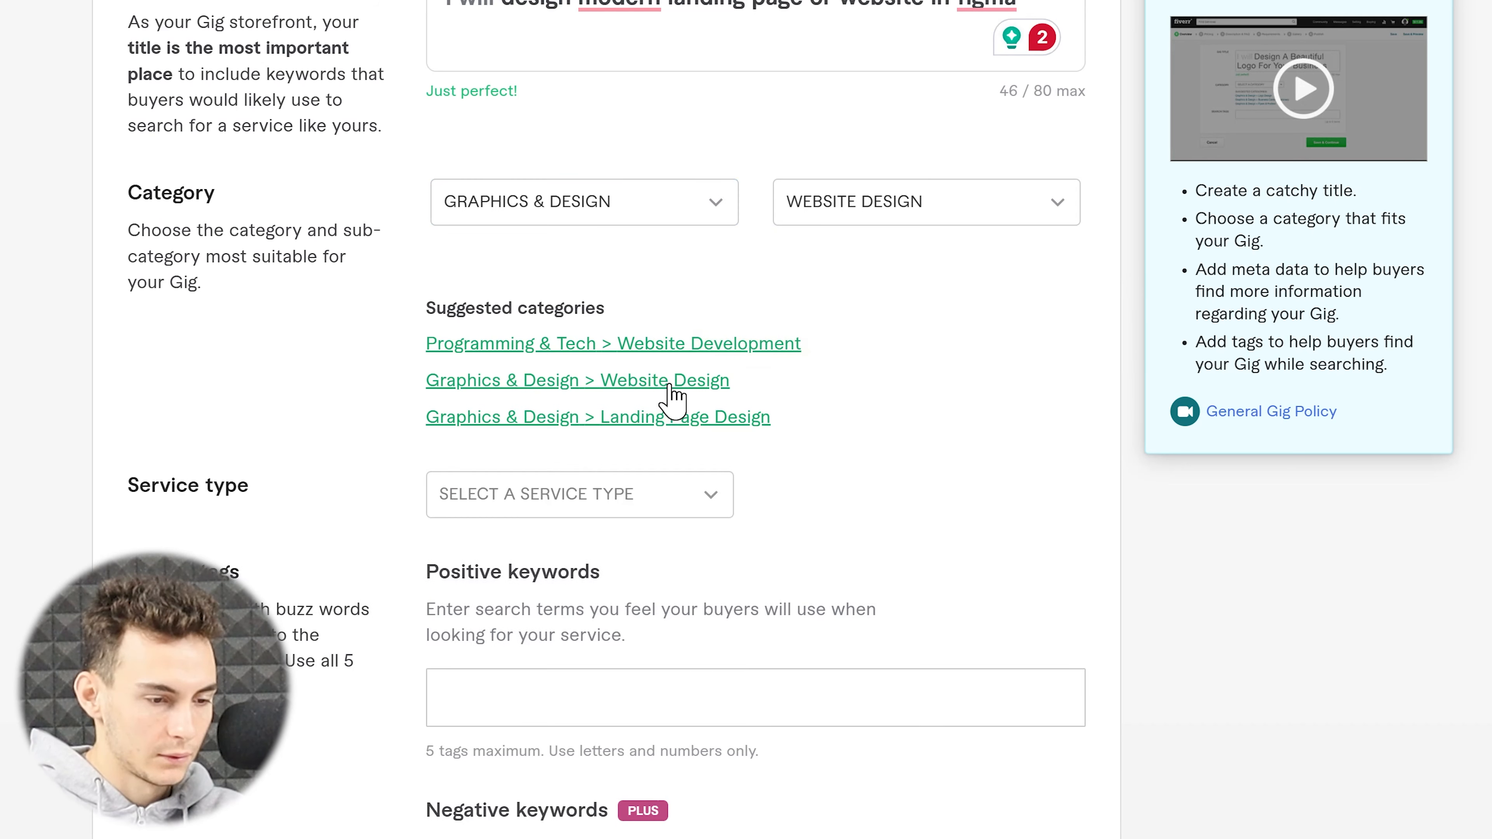
{"action": "left_click", "coordinate": [673, 516]}
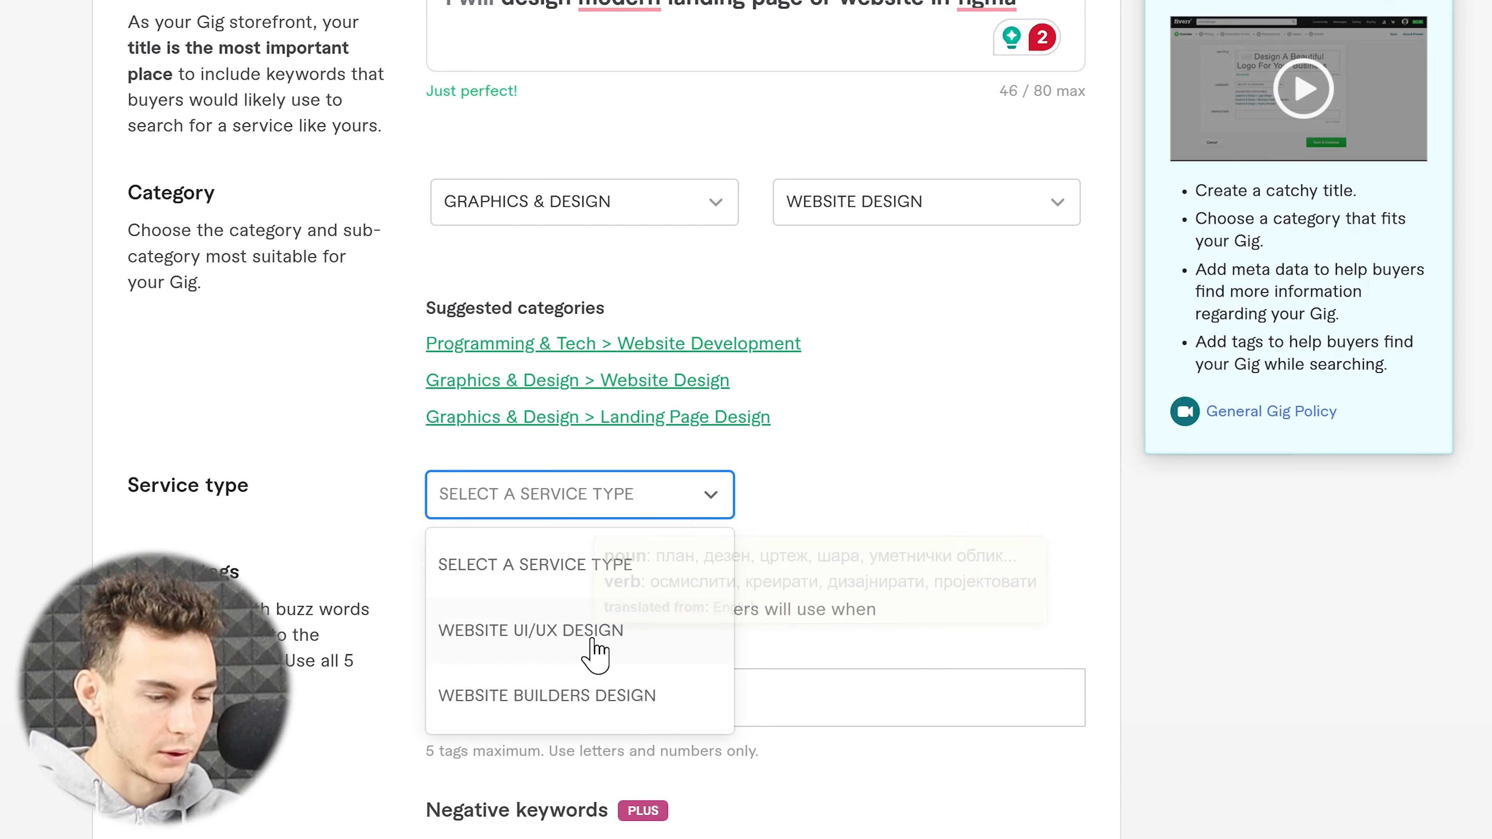
{"action": "left_click", "coordinate": [630, 643]}
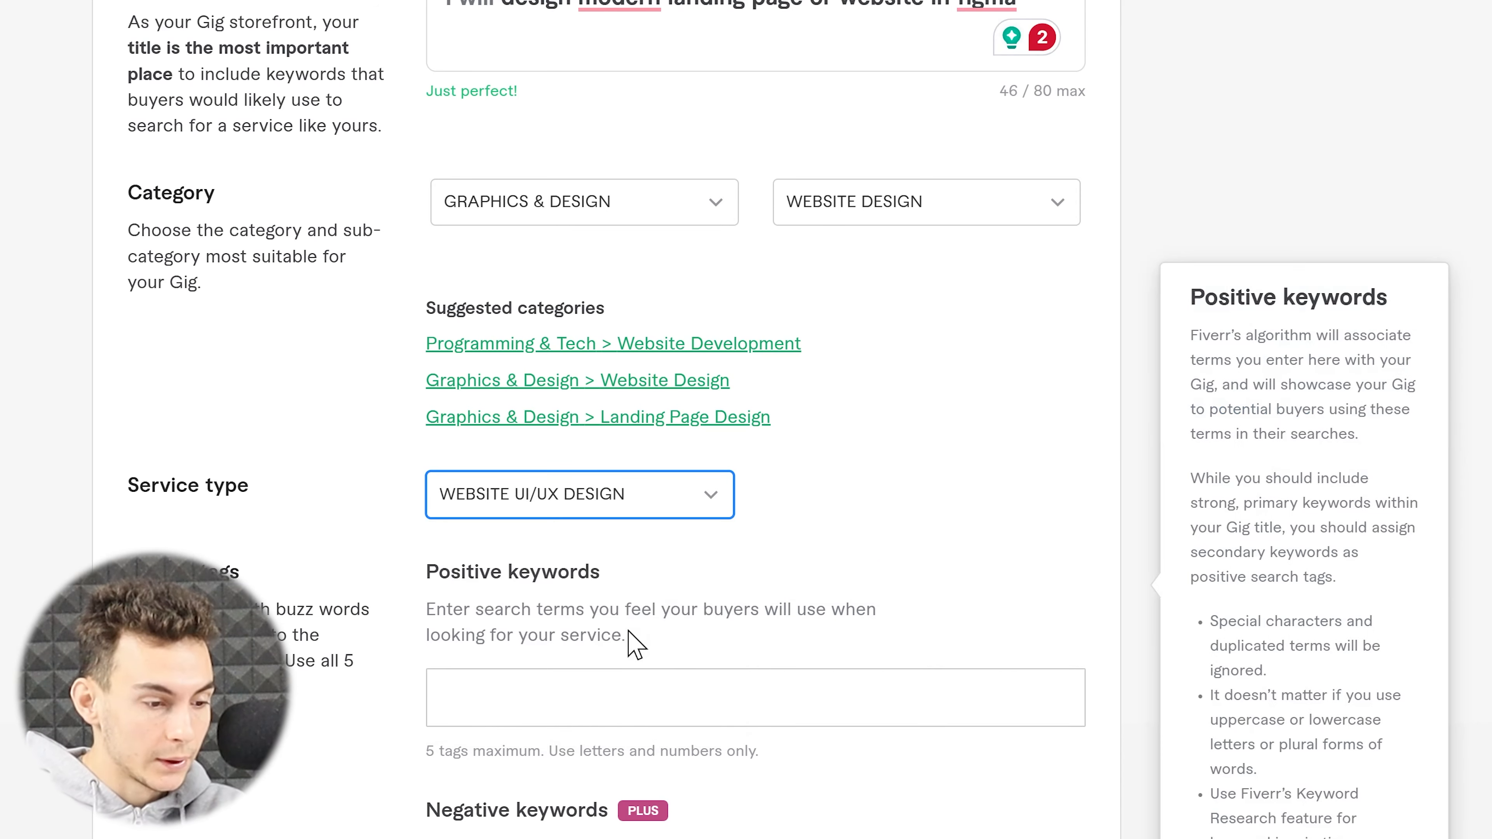
Set the design tool in the gig metadata to Figma.
{"action": "scroll", "coordinate": [872, 493], "scroll_direction": "down", "scroll_amount": 5}
{"action": "left_click", "coordinate": [804, 458]}
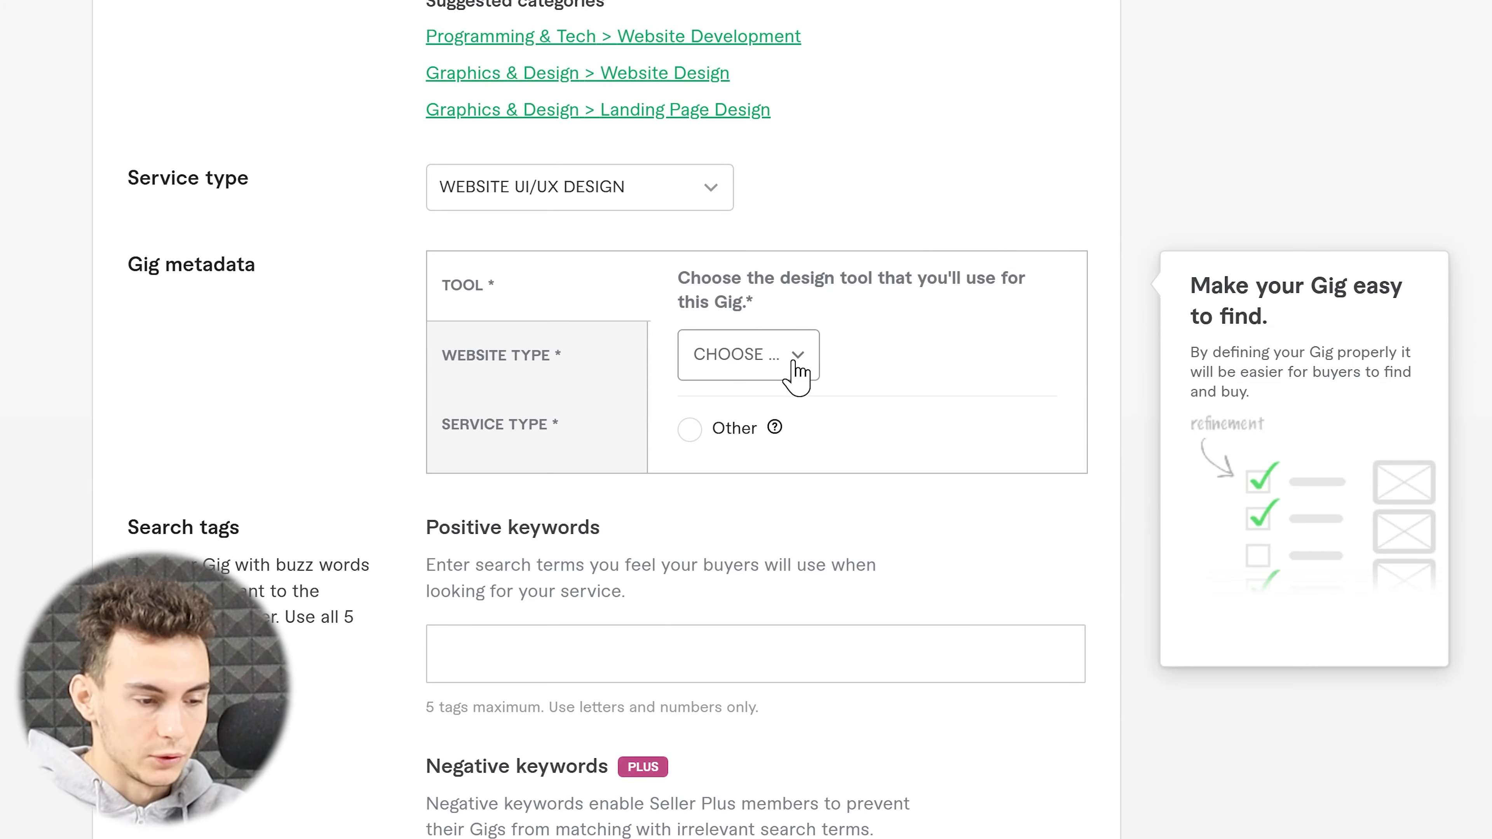
{"action": "left_click", "coordinate": [806, 354]}
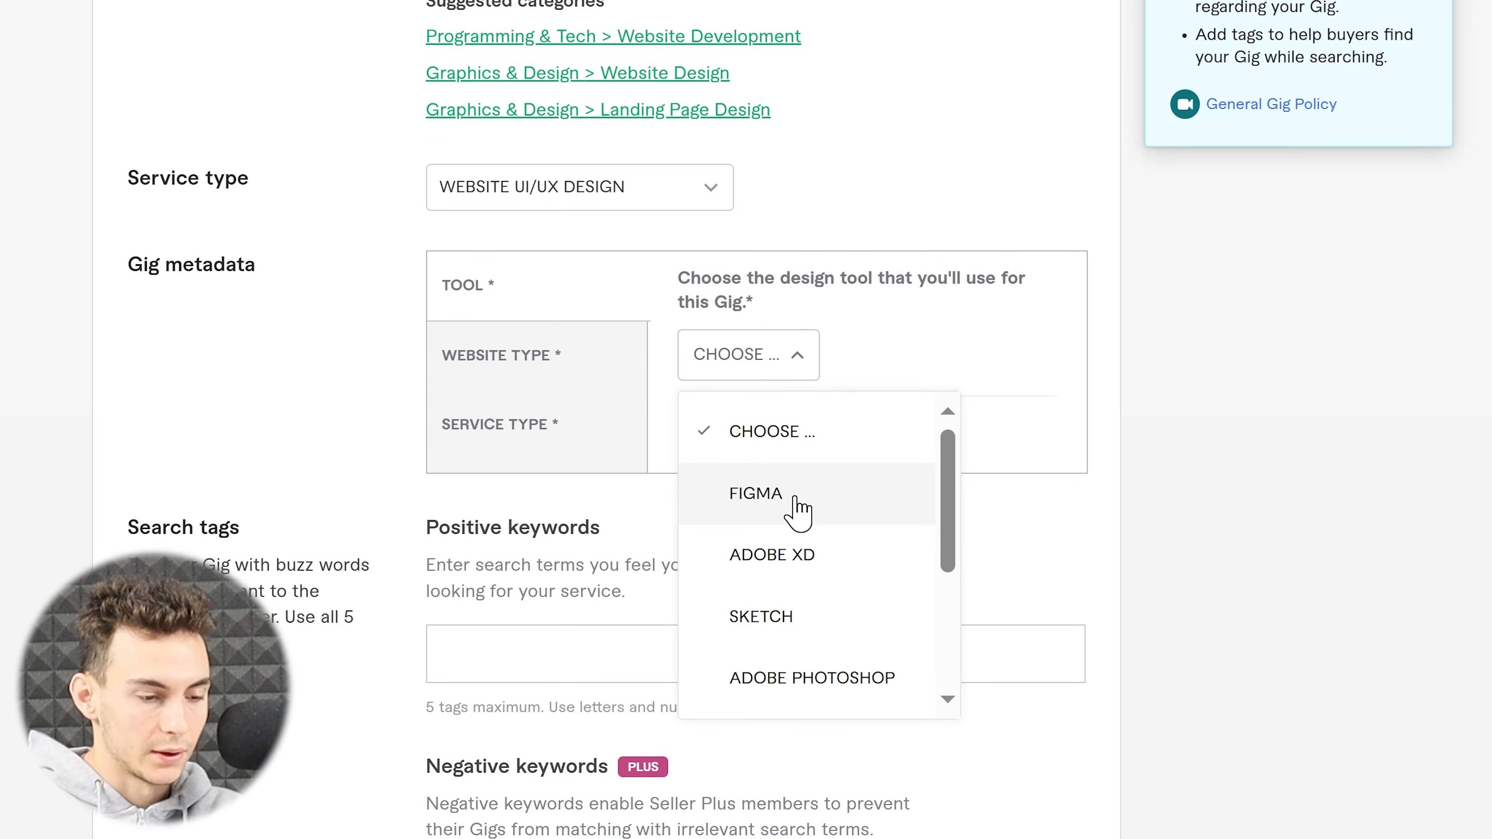
{"action": "left_click", "coordinate": [799, 511]}
{"action": "scroll", "coordinate": [834, 194], "scroll_direction": "up", "scroll_amount": 1}
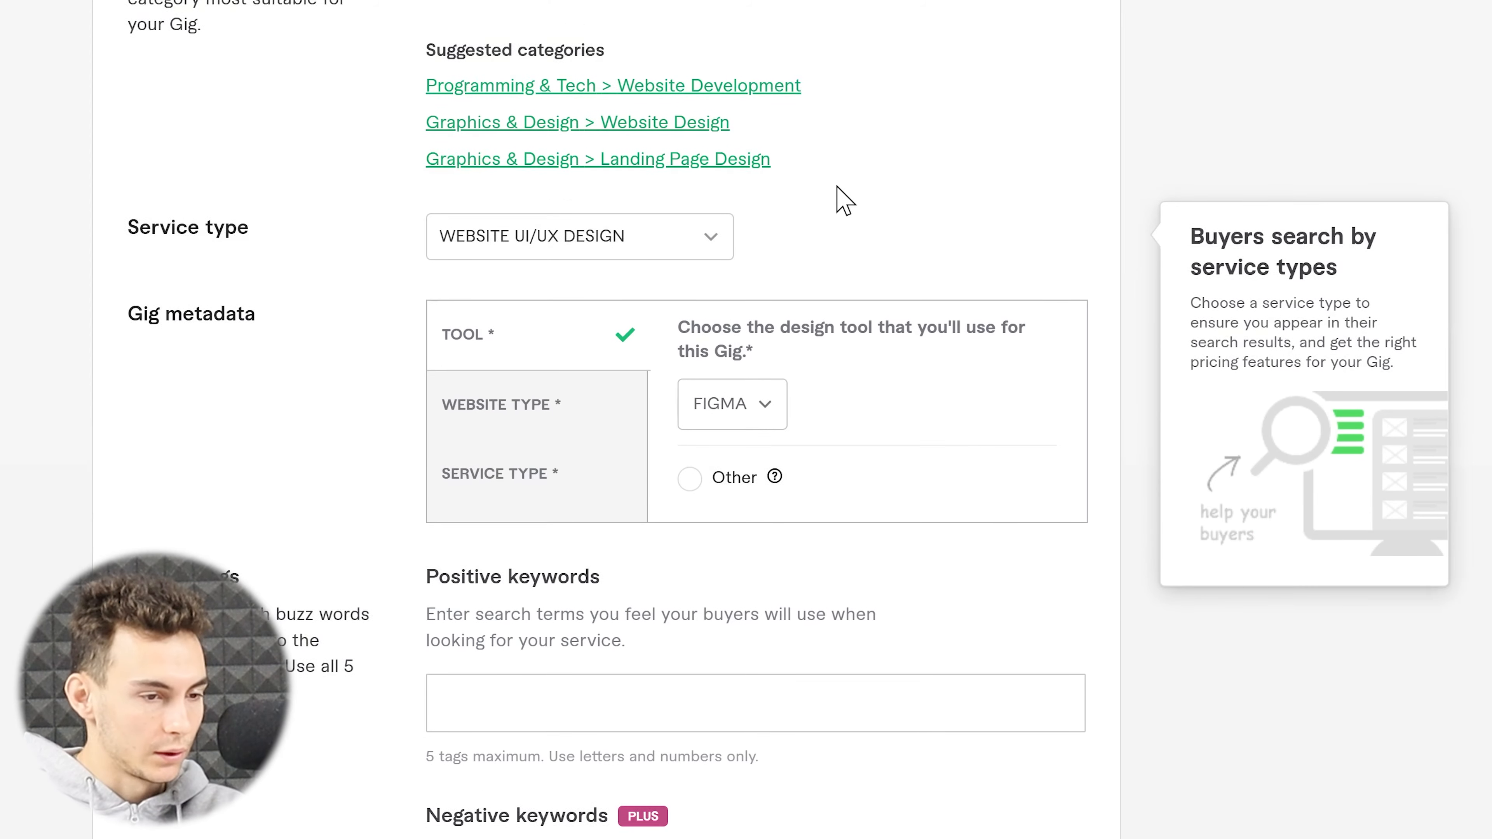
In the gig metadata, set the website type to Business and the service type to New design.
{"action": "scroll", "coordinate": [840, 200], "scroll_direction": "up", "scroll_amount": 2}
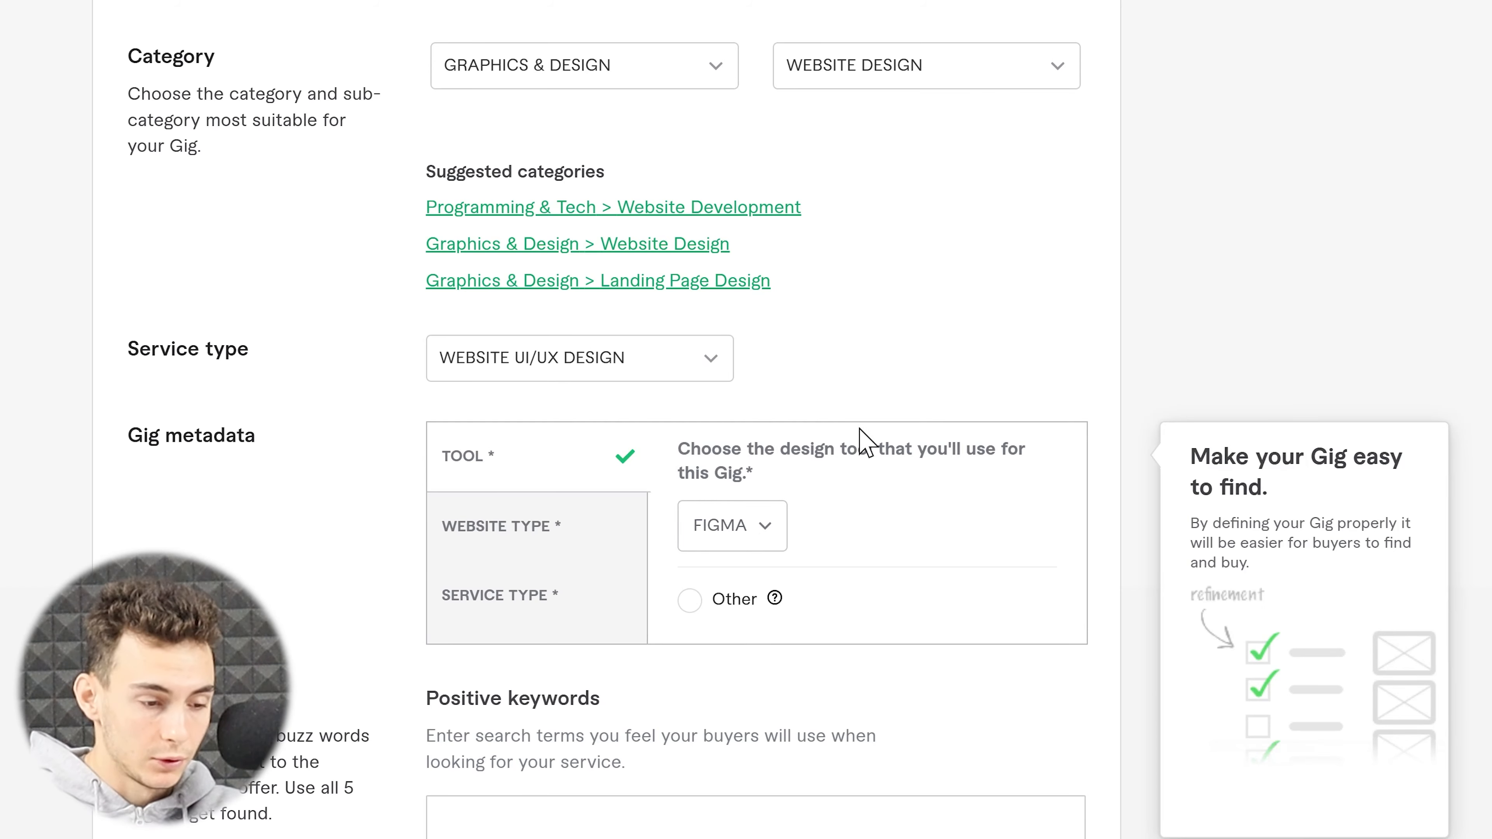
{"action": "left_click", "coordinate": [546, 526]}
{"action": "left_click", "coordinate": [735, 512]}
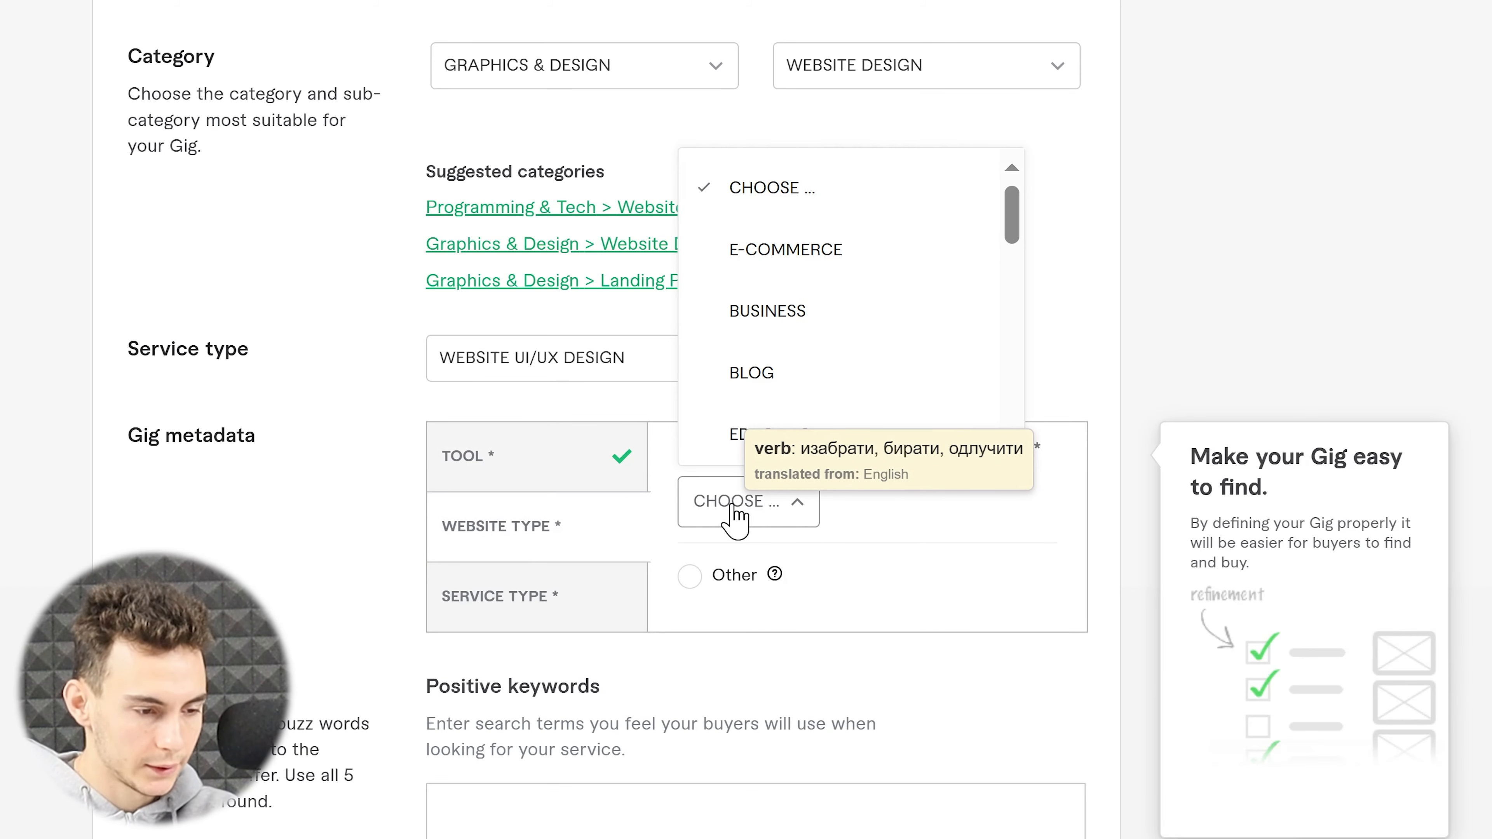
{"action": "left_click", "coordinate": [790, 311]}
{"action": "scroll", "coordinate": [515, 476], "scroll_direction": "down", "scroll_amount": 2}
{"action": "left_click", "coordinate": [516, 471]}
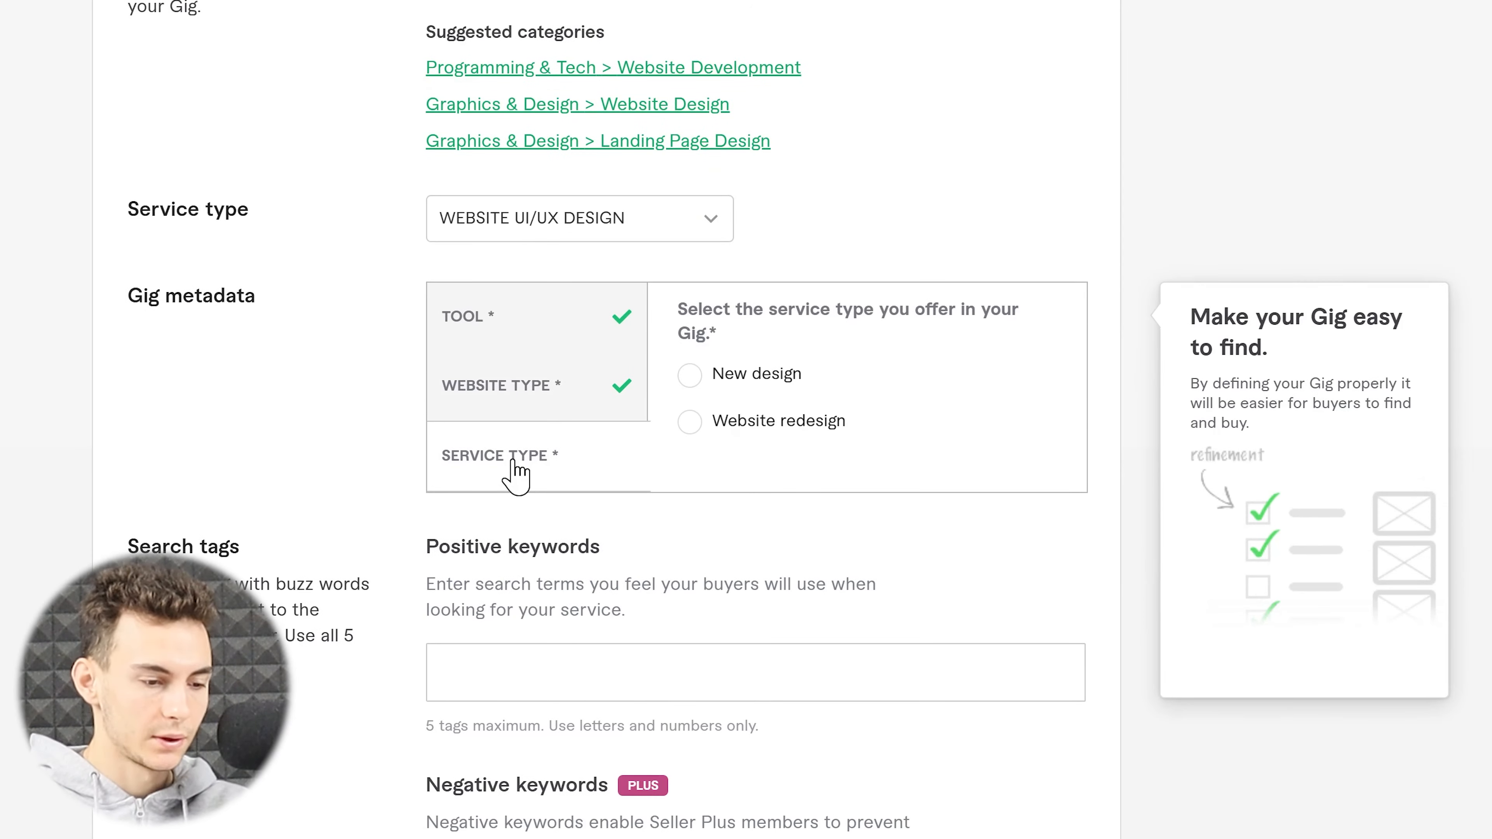
{"action": "left_click", "coordinate": [749, 379]}
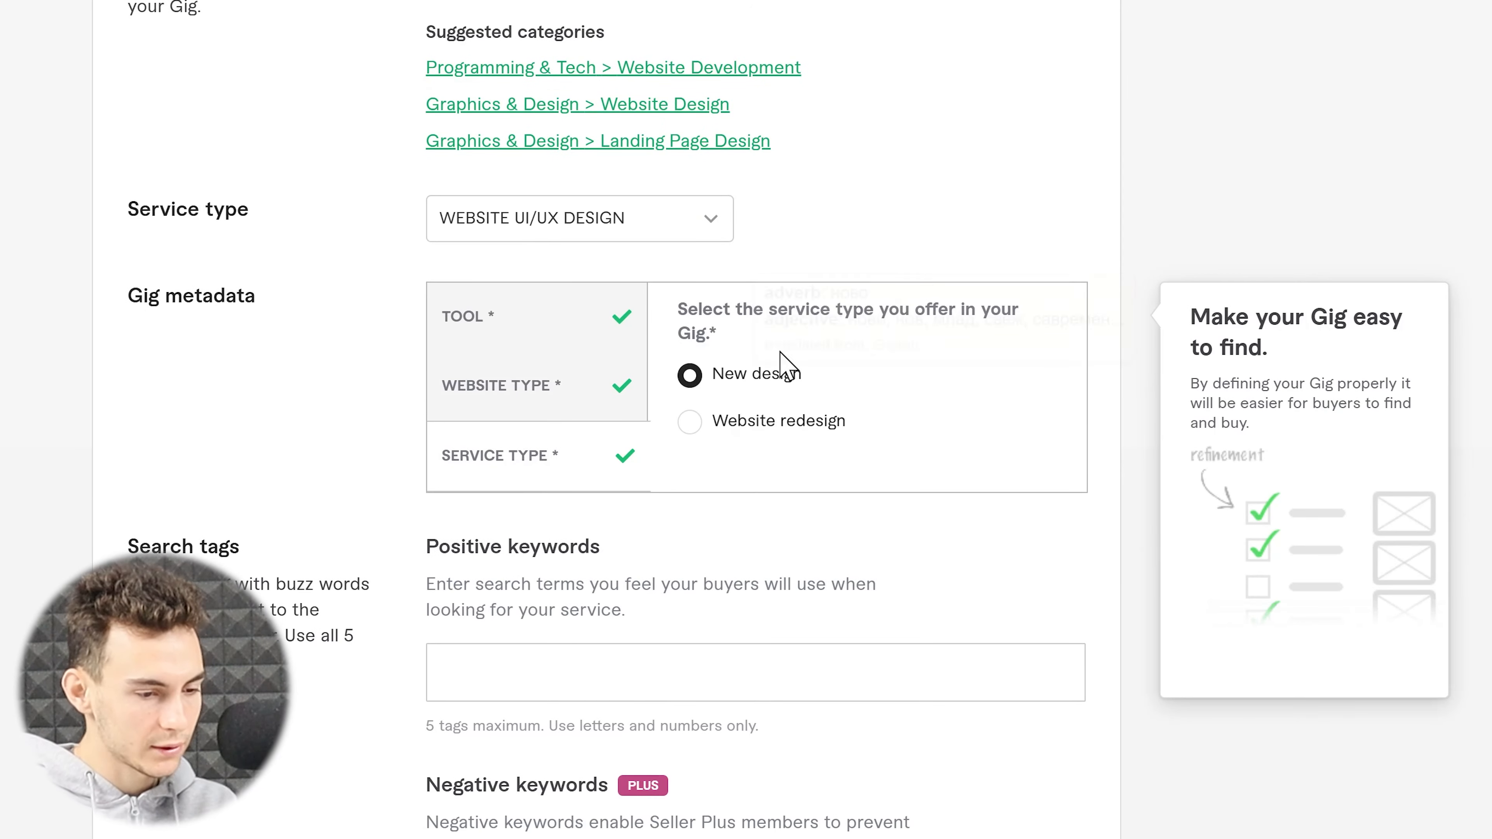
Start on the gig's positive keywords, and load Fiverr in a maximized new InPrivate window for keyword research.
{"action": "scroll", "coordinate": [989, 230], "scroll_direction": "down", "scroll_amount": 5}
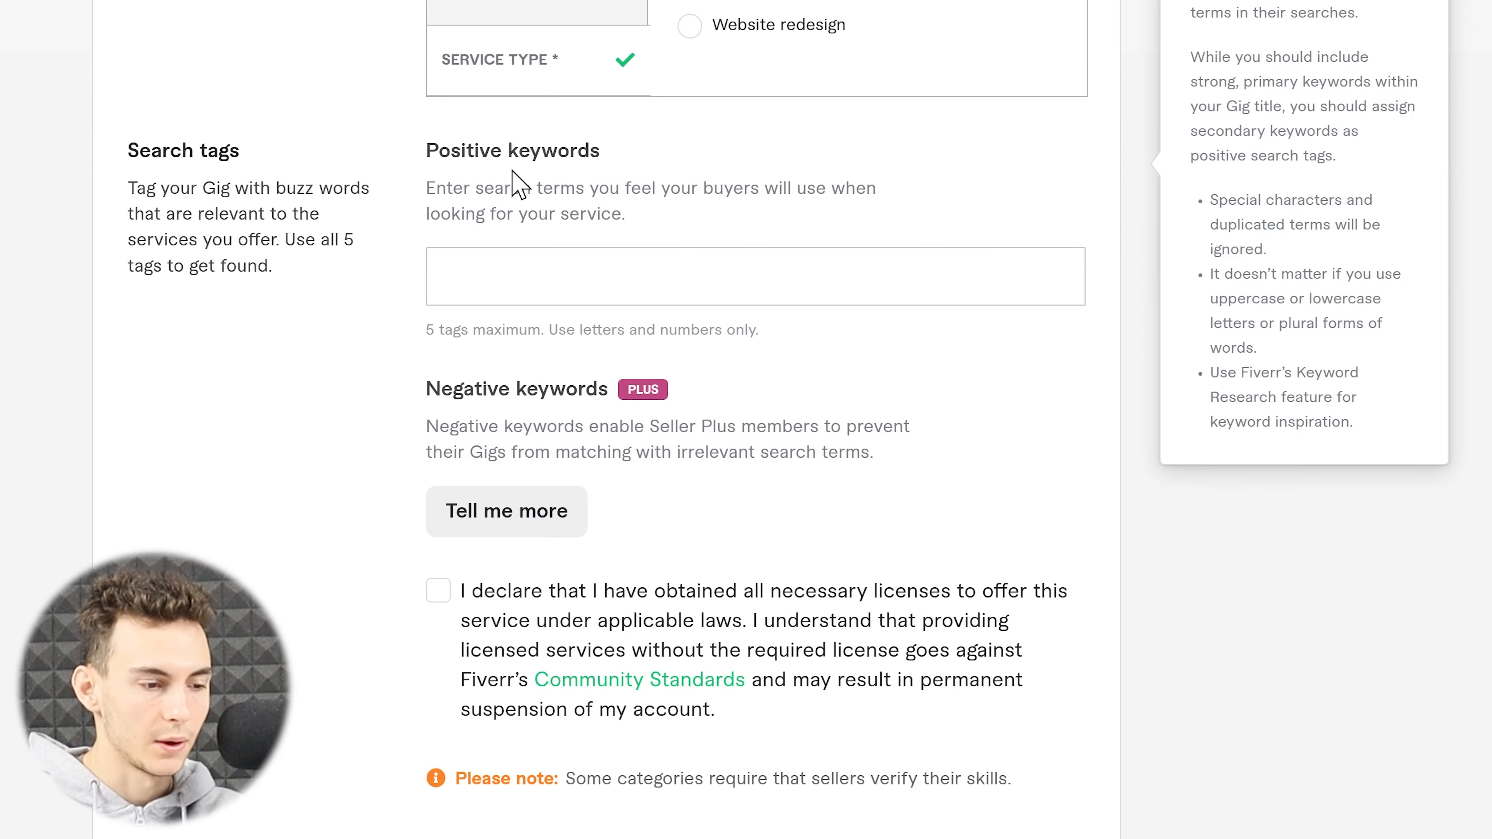
{"action": "left_click", "coordinate": [681, 254]}
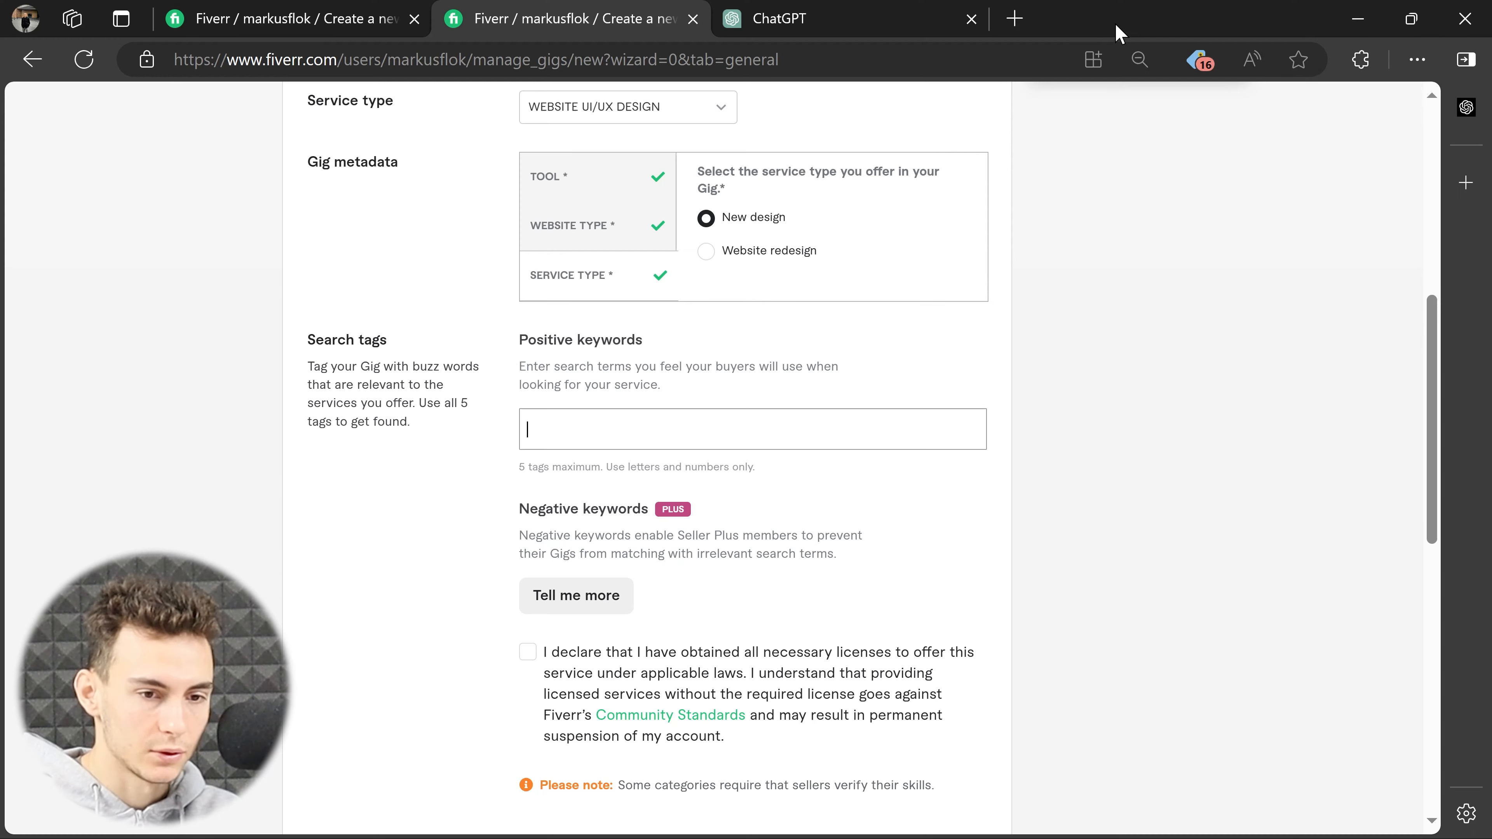
{"action": "left_click", "coordinate": [1422, 60]}
{"action": "left_click", "coordinate": [1149, 174]}
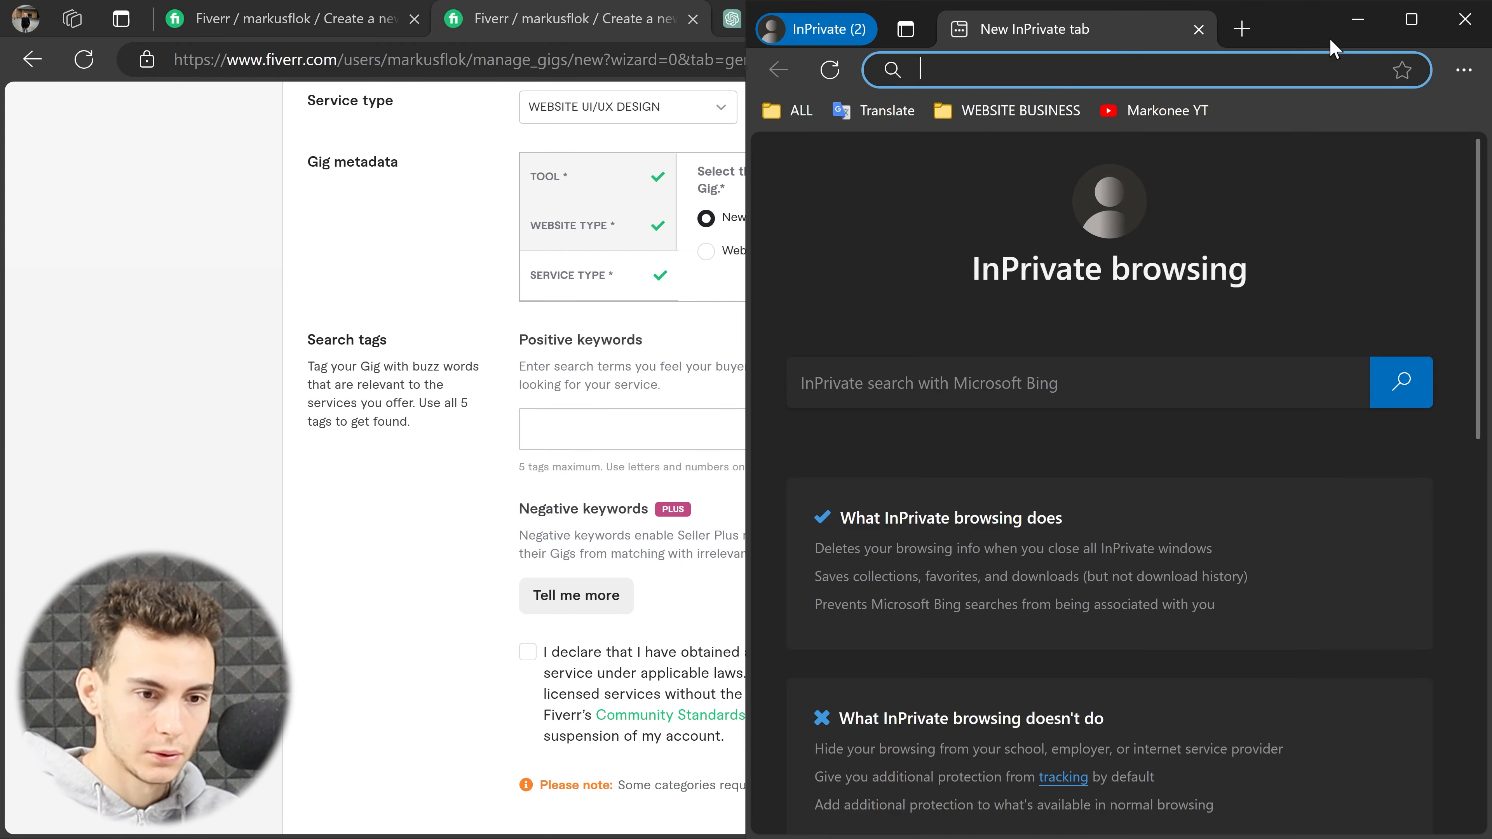
{"action": "left_click", "coordinate": [1412, 20]}
{"action": "type", "text": "fiv"}
{"action": "key", "text": "Return"}
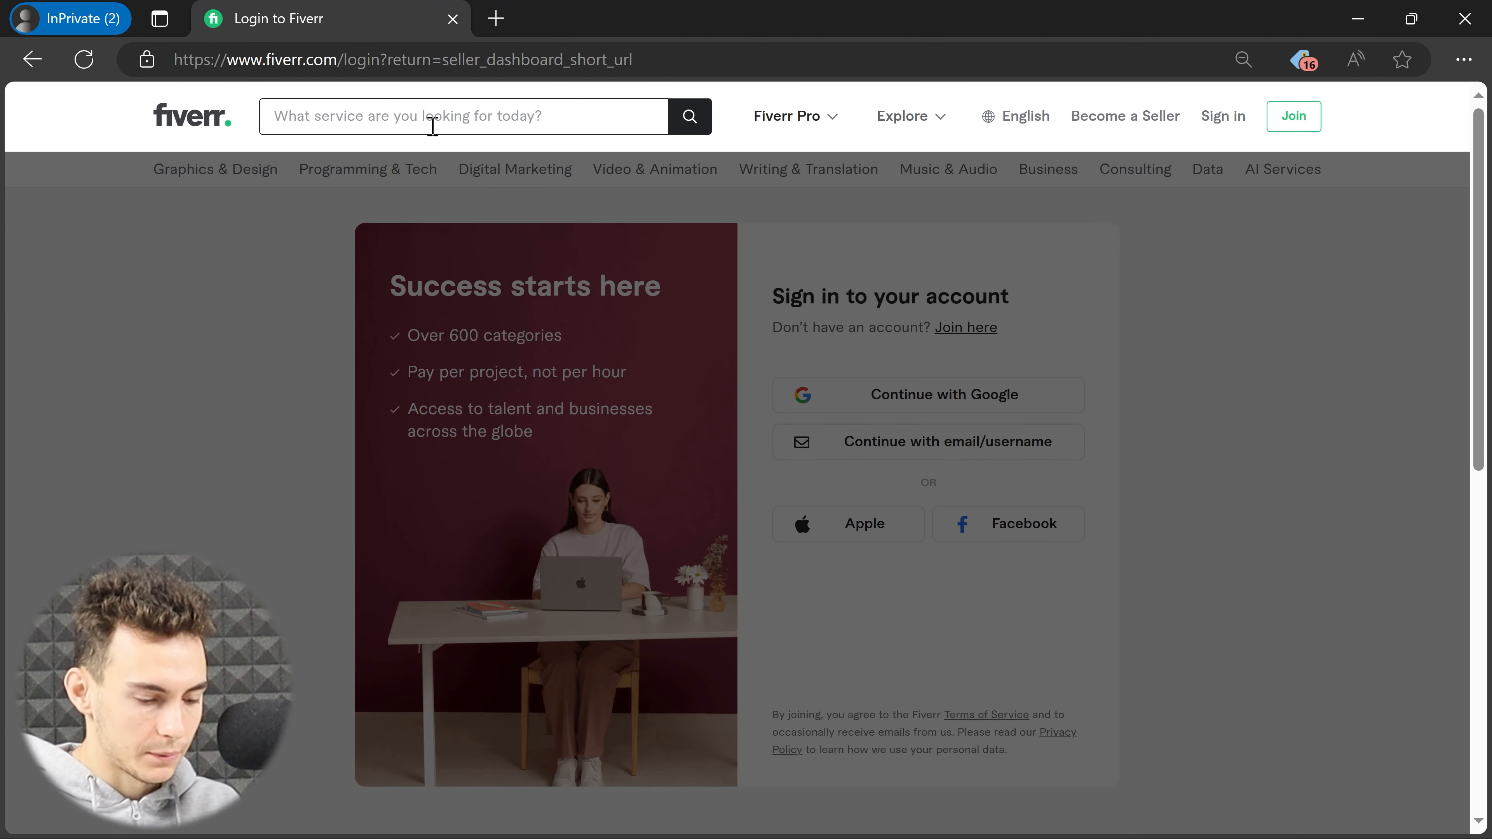
Search Fiverr's services for "figma website design".
{"action": "type", "text": "figma"}
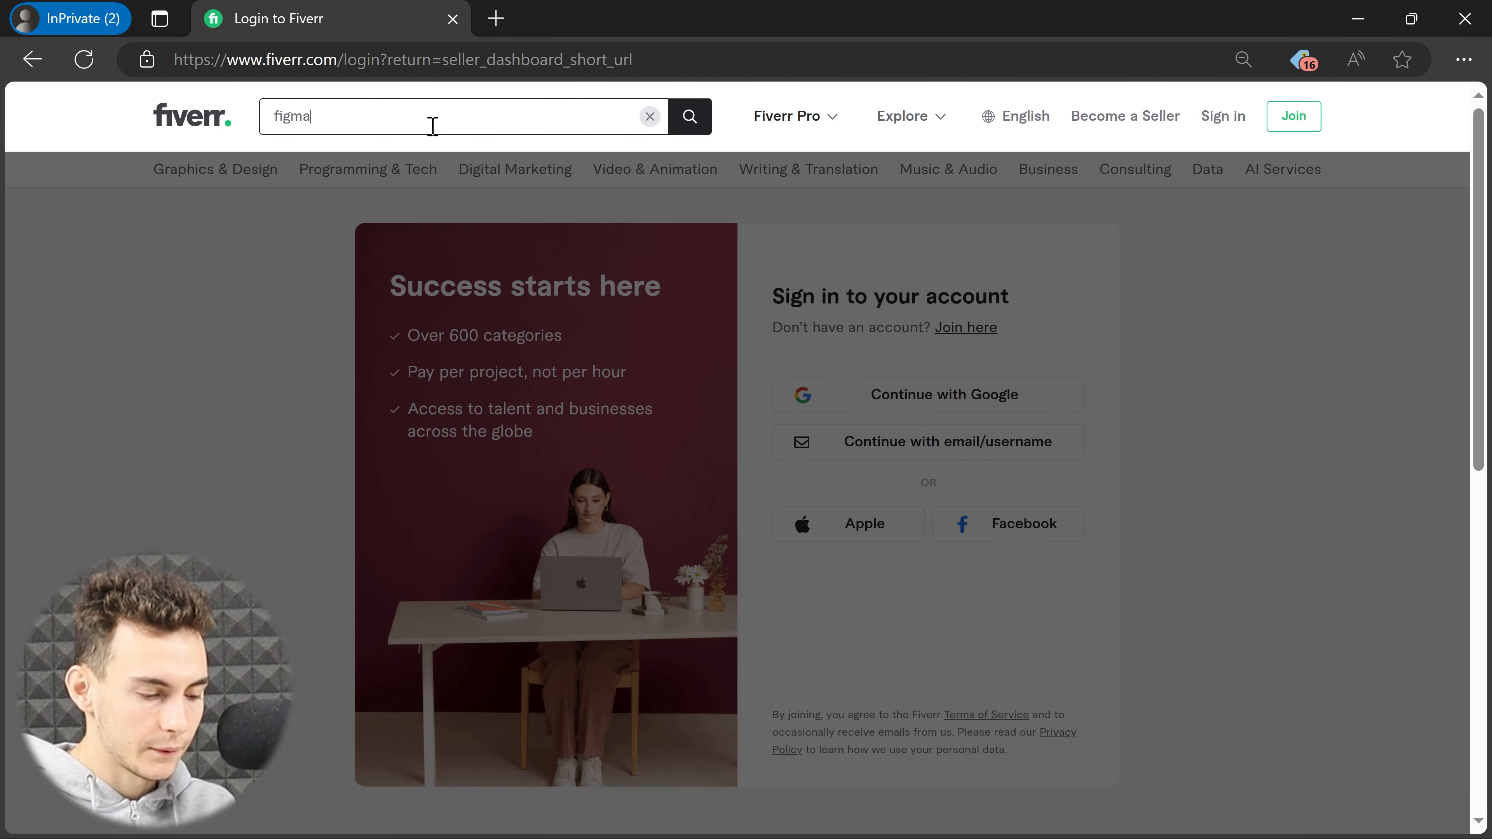
{"action": "type", "text": " website design"}
{"action": "key", "text": "Return"}
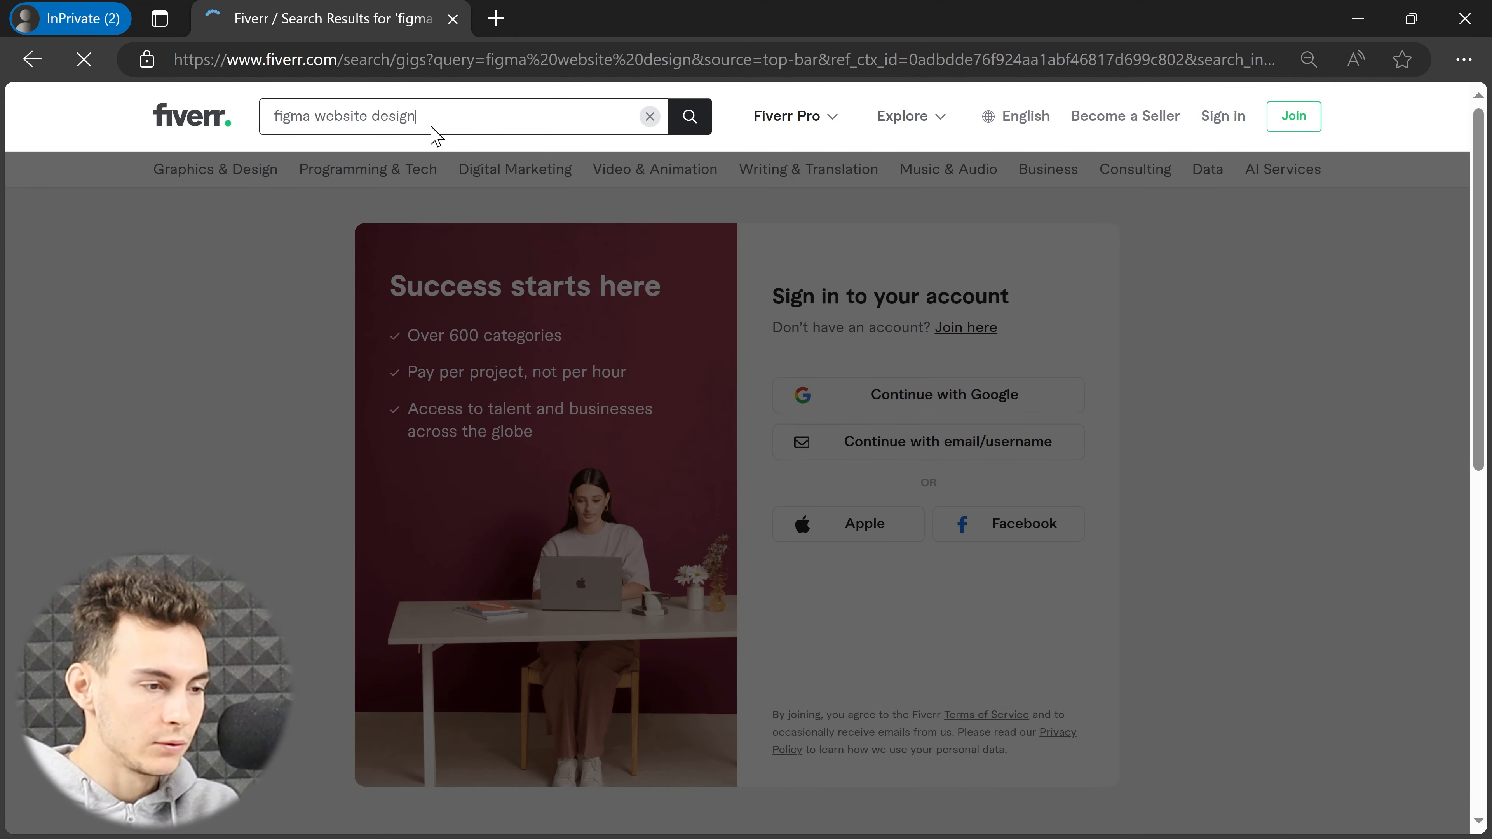
Copy the search phrase "figma website design" and add it as a positive keyword of the new gig.
{"action": "left_click_drag", "start_coordinate": [450, 116], "coordinate": [276, 115]}
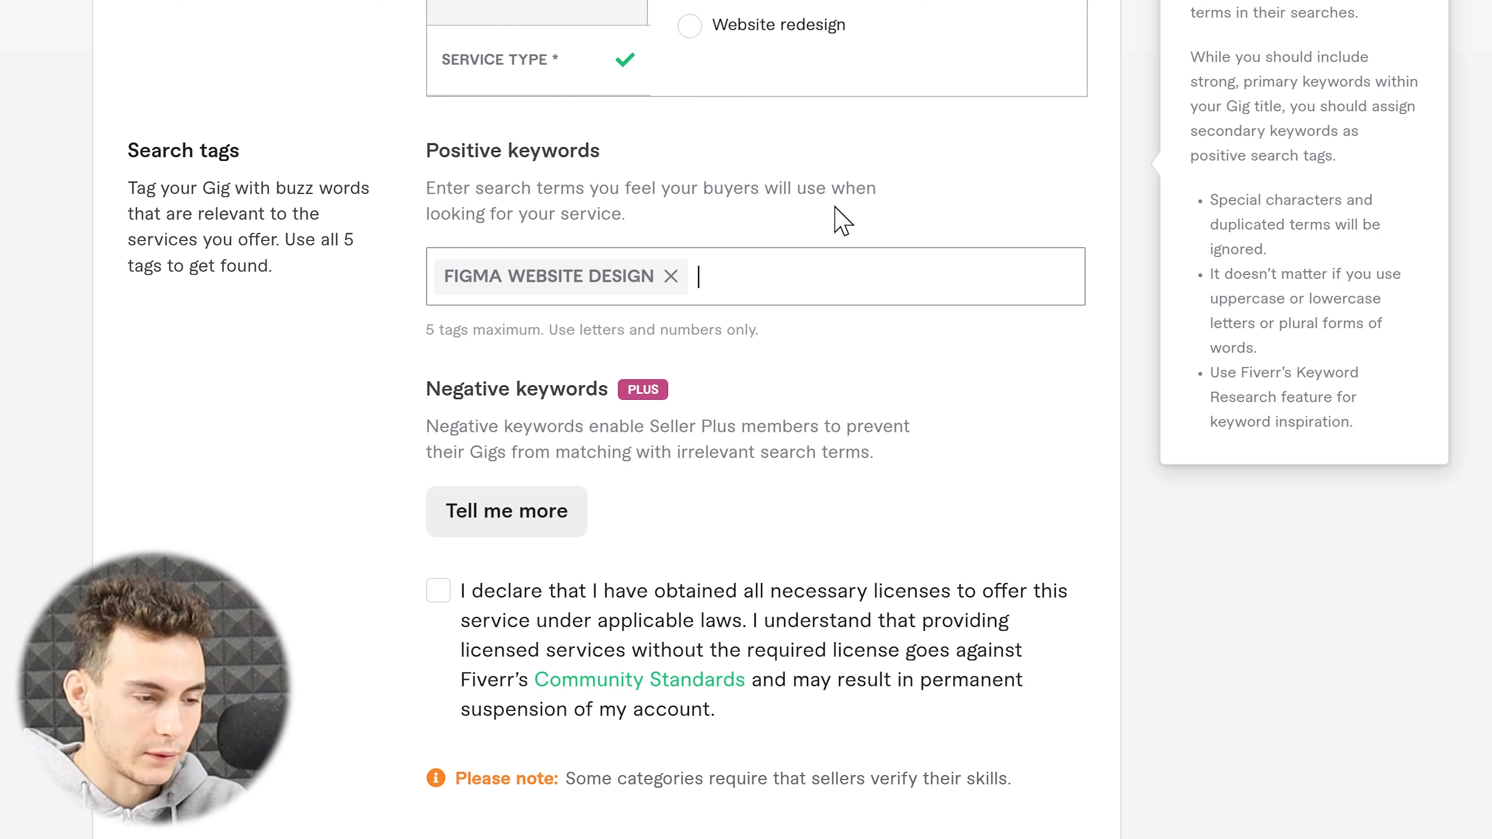
{"action": "scroll", "coordinate": [790, 271], "scroll_direction": "up", "scroll_amount": 10}
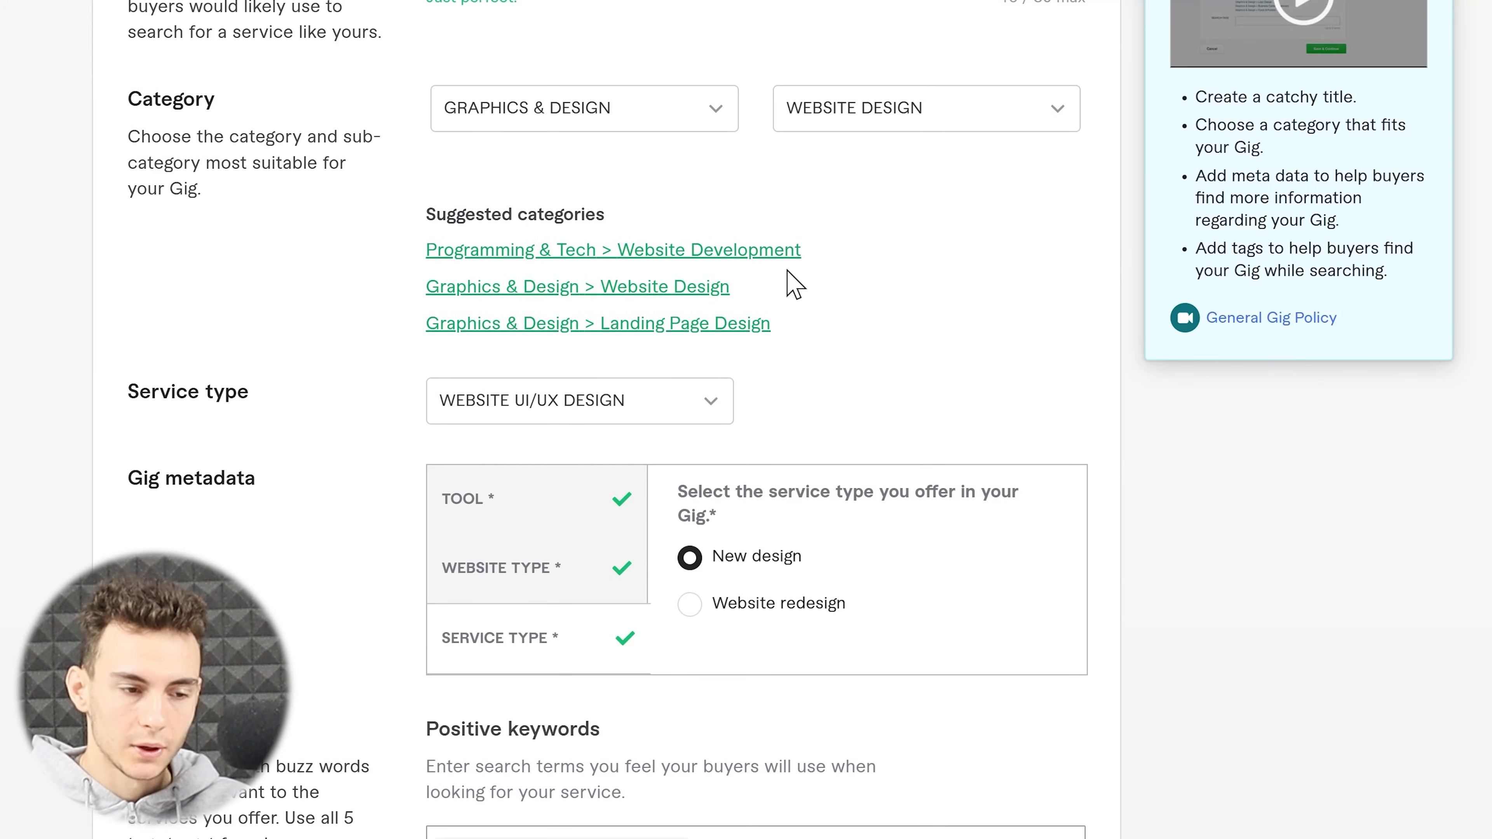
{"action": "scroll", "coordinate": [793, 283], "scroll_direction": "down", "scroll_amount": 5}
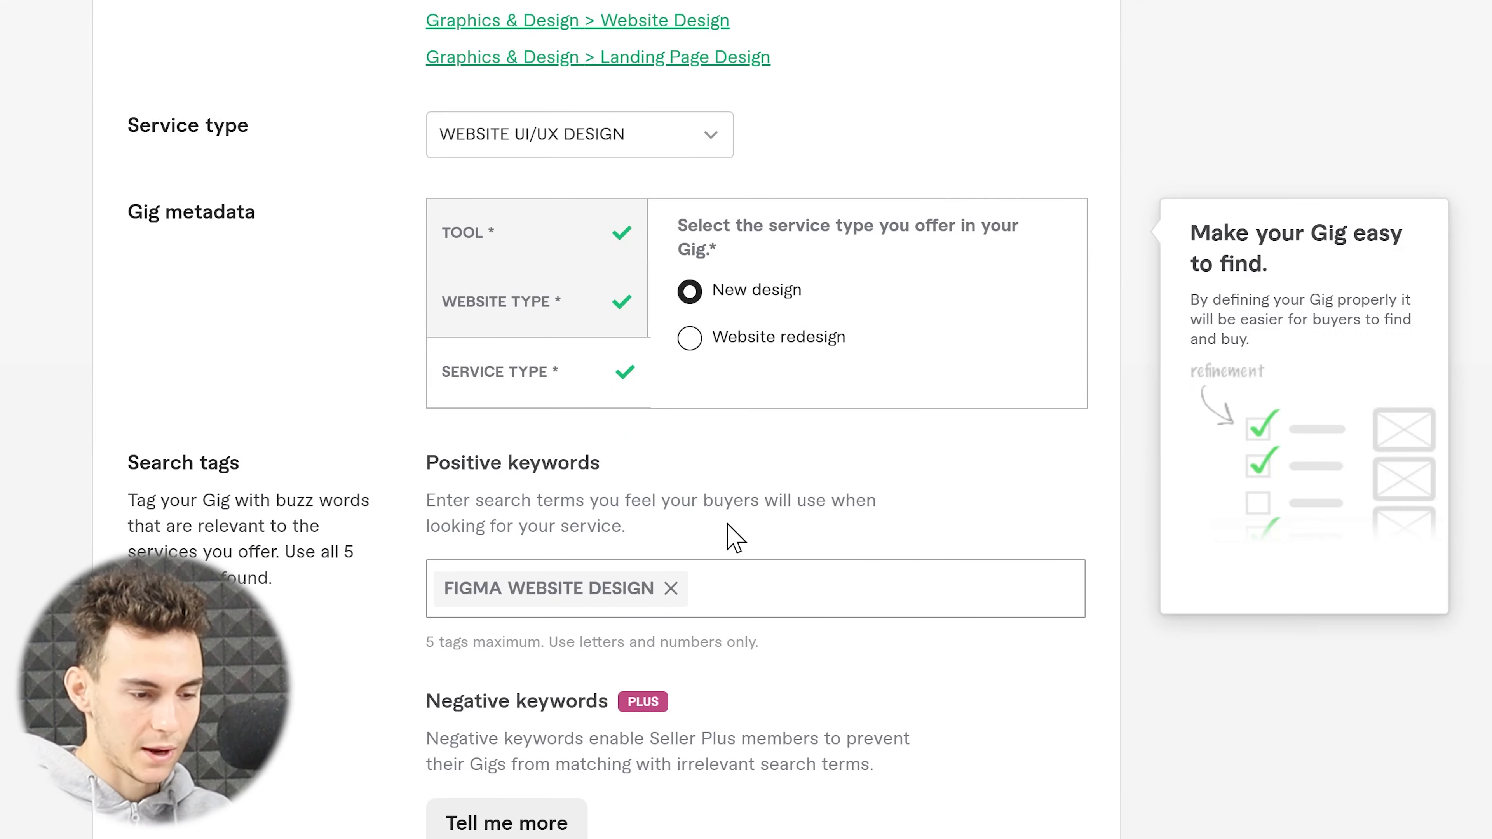
{"action": "scroll", "coordinate": [730, 564], "scroll_direction": "up", "scroll_amount": 8}
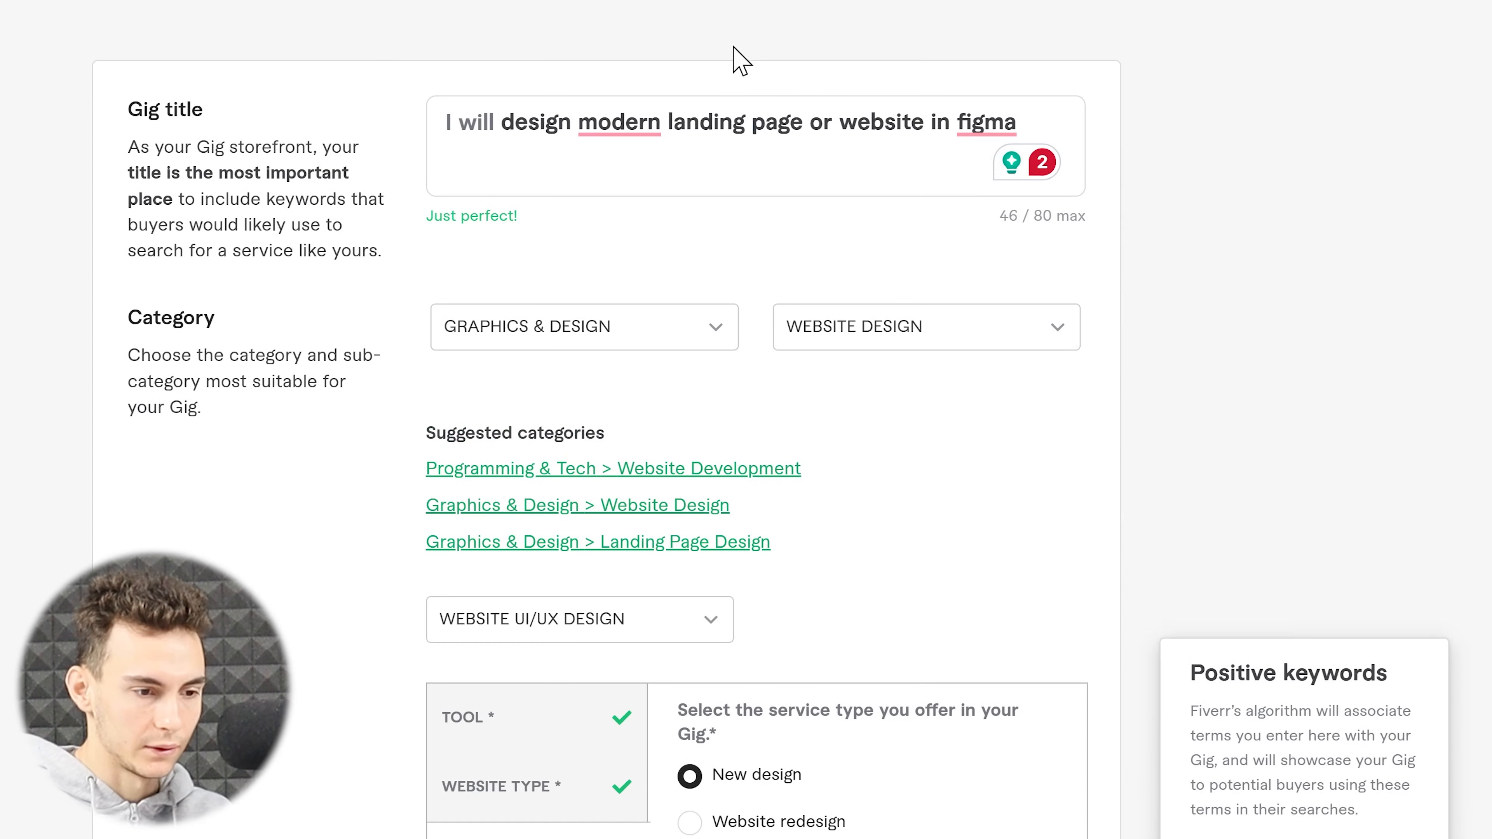
{"action": "left_click_drag", "start_coordinate": [841, 124], "coordinate": [1039, 110]}
{"action": "key", "text": "ctrl+c"}
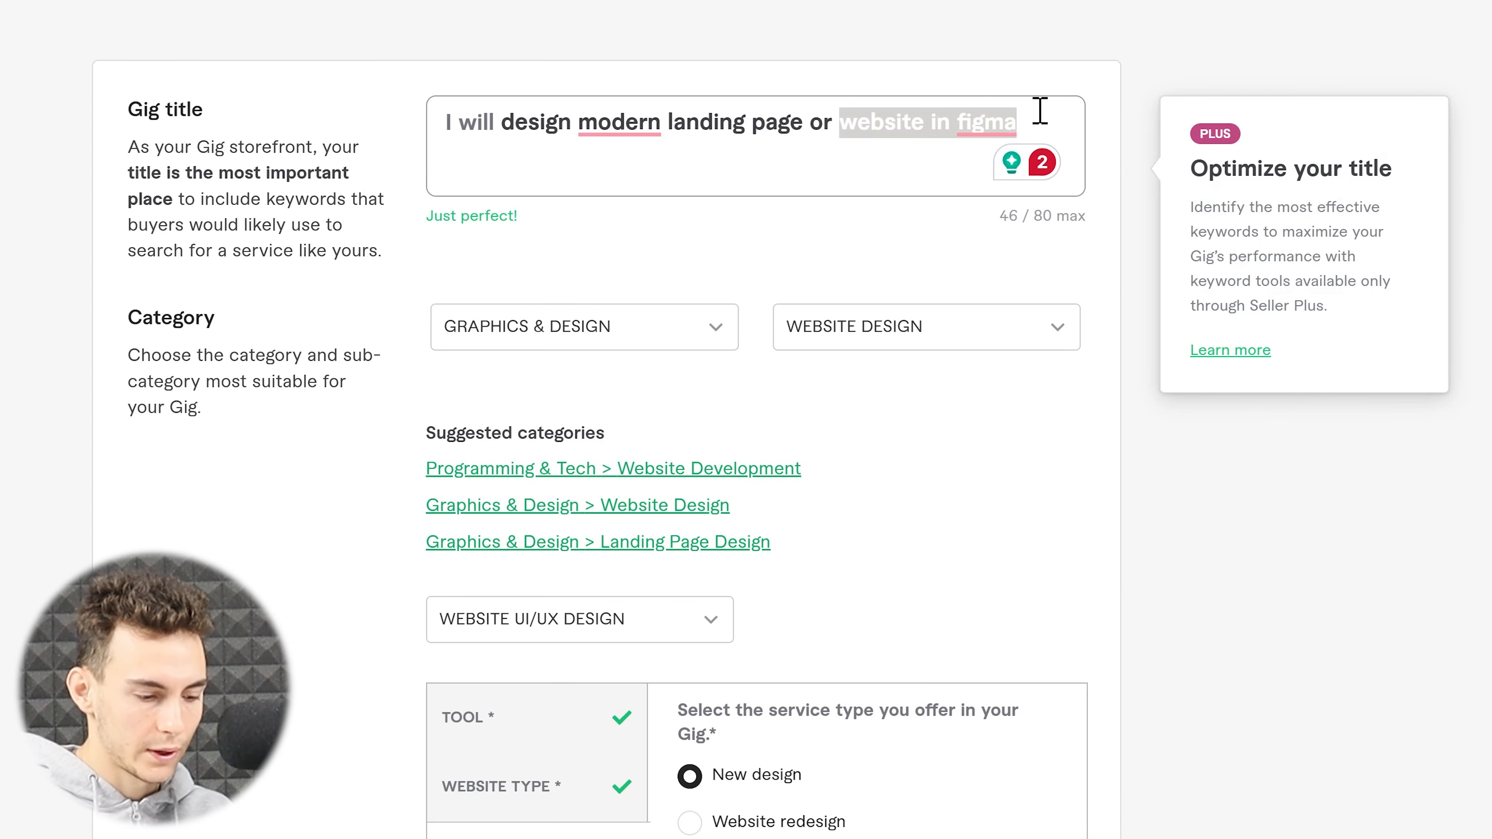
{"action": "scroll", "coordinate": [1040, 118], "scroll_direction": "down", "scroll_amount": 10}
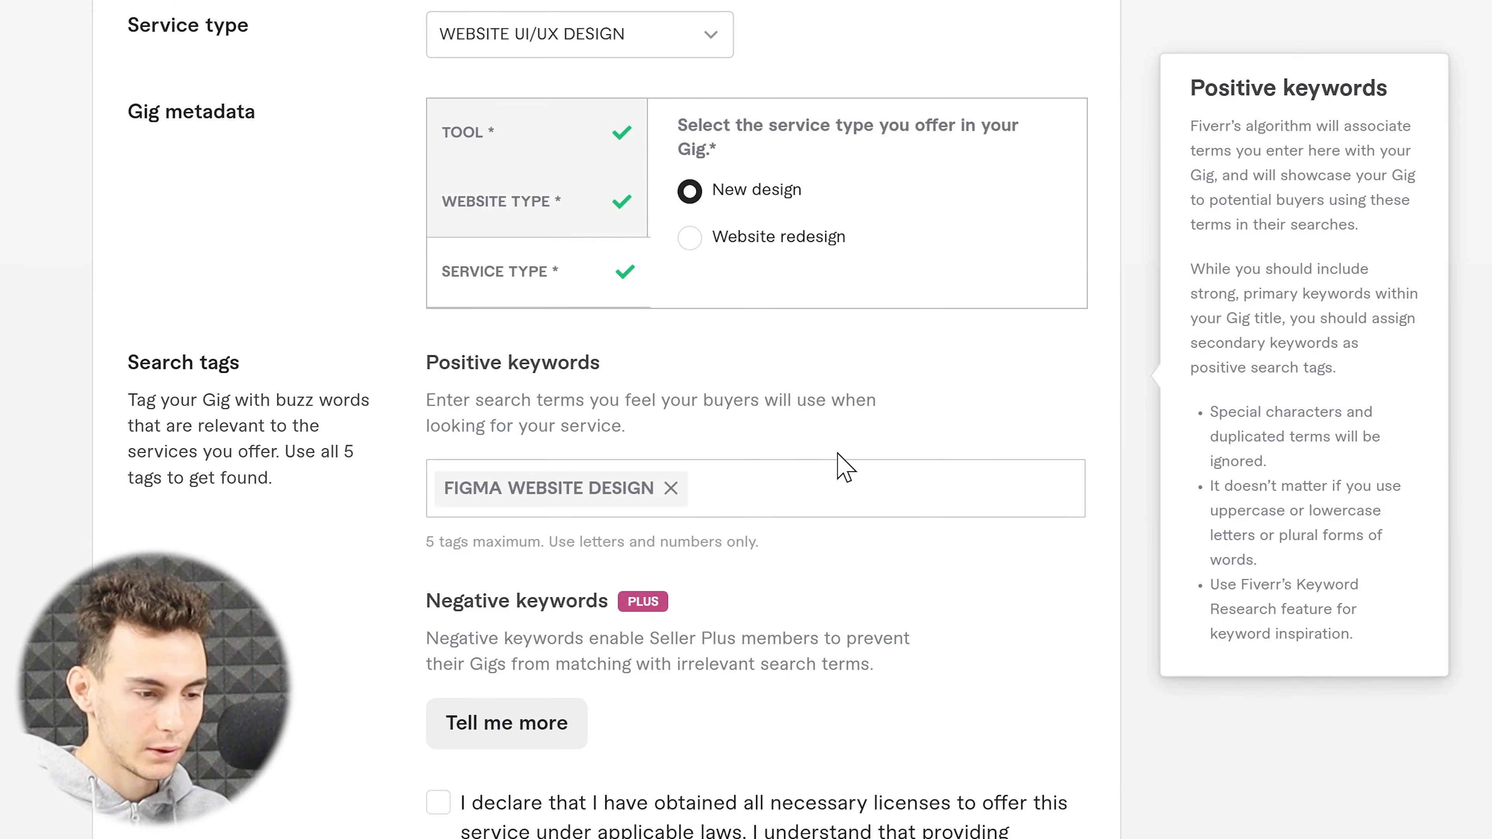
{"action": "left_click", "coordinate": [825, 488]}
{"action": "key", "text": "ctrl+v"}
{"action": "key", "text": "BackSpace"}
{"action": "key", "text": "BackSpace"}
{"action": "key", "text": "BackSpace"}
{"action": "key", "text": "BackSpace"}
{"action": "key", "text": "BackSpace"}
{"action": "key", "text": "BackSpace"}
{"action": "key", "text": "BackSpace"}
{"action": "key", "text": "BackSpace"}
{"action": "key", "text": "BackSpace"}
{"action": "key", "text": "BackSpace"}
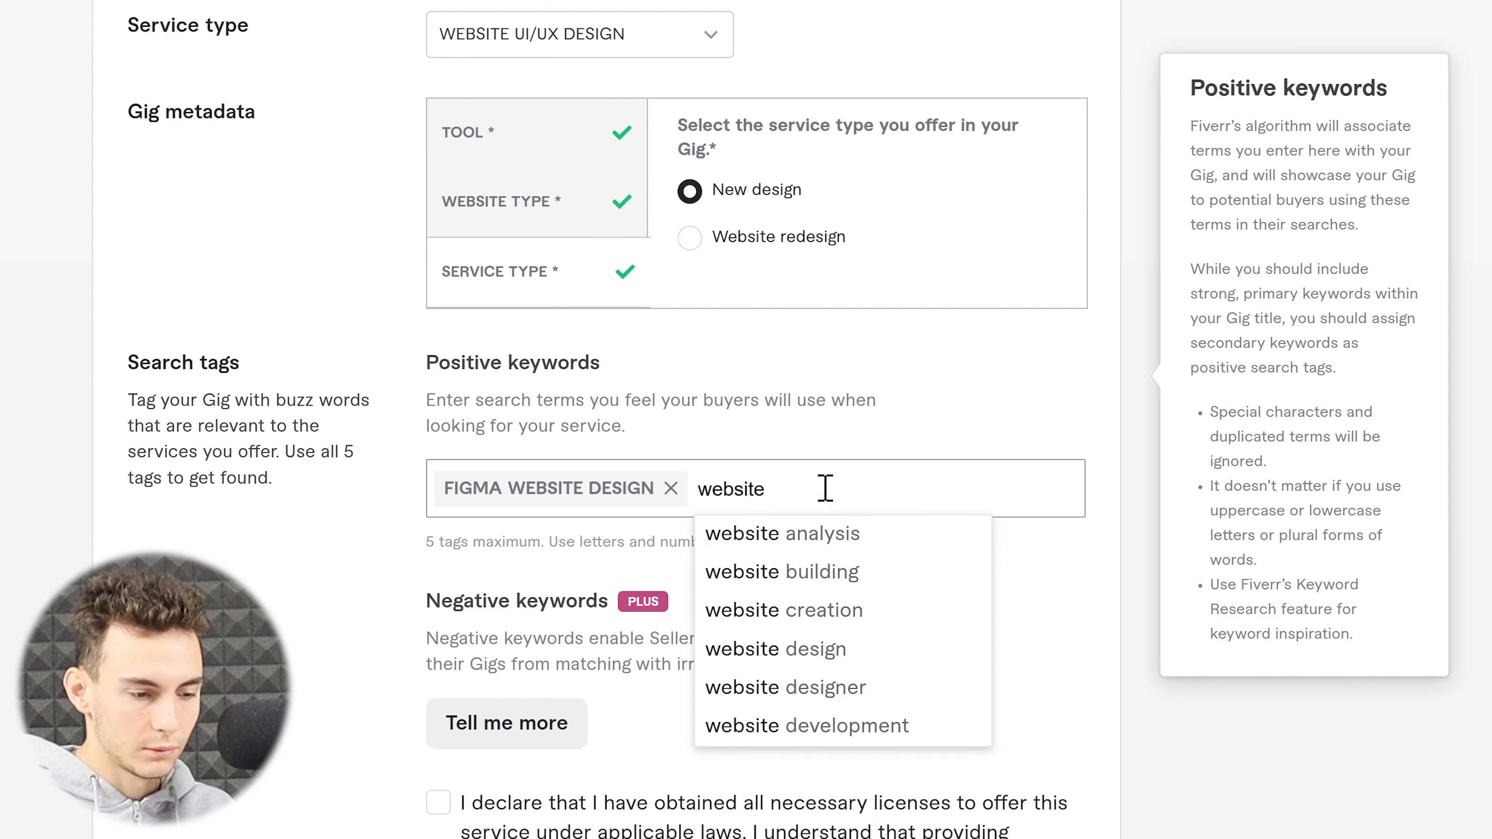
{"action": "key", "text": "BackSpace"}
{"action": "key", "text": "BackSpace"}
{"action": "key", "text": "BackSpace"}
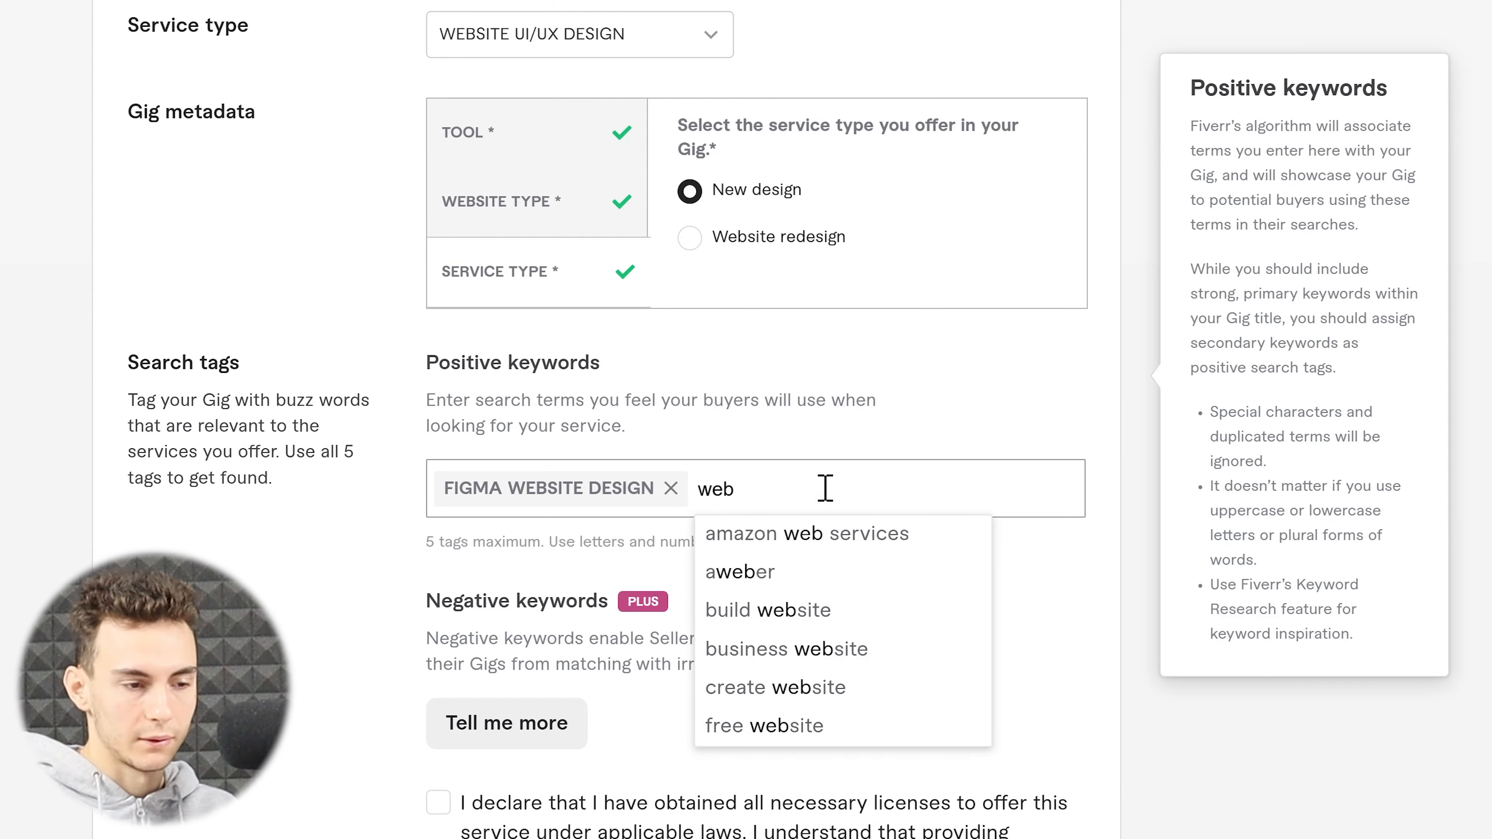
{"action": "key", "text": "BackSpace"}
{"action": "key", "text": "BackSpace"}
{"action": "key", "text": "BackSpace"}
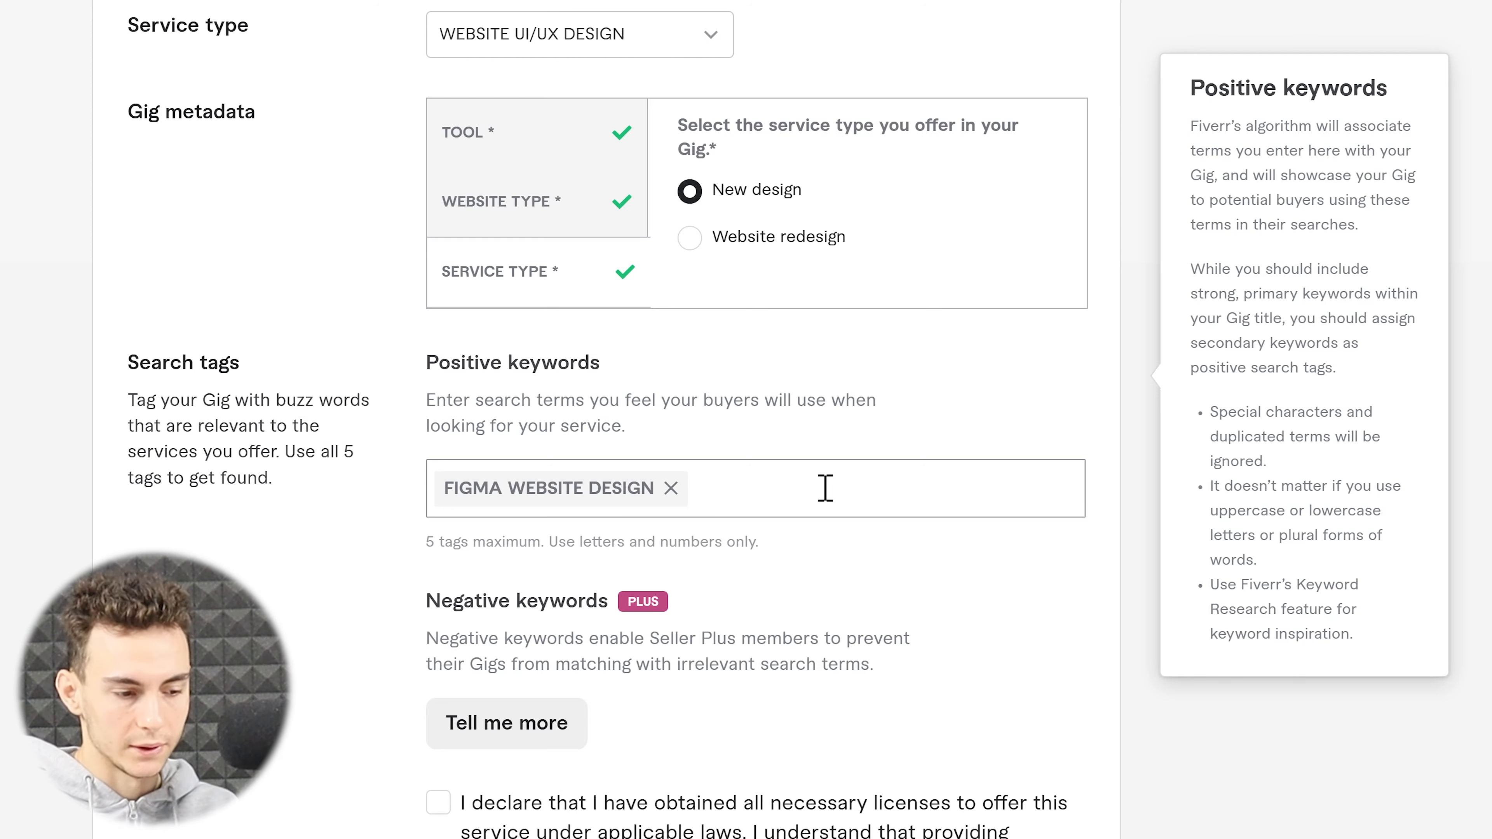
Add "figma landing page" and "figma to webflow" as positive keywords of the gig.
{"action": "left_click_drag", "start_coordinate": [424, 542], "coordinate": [557, 540]}
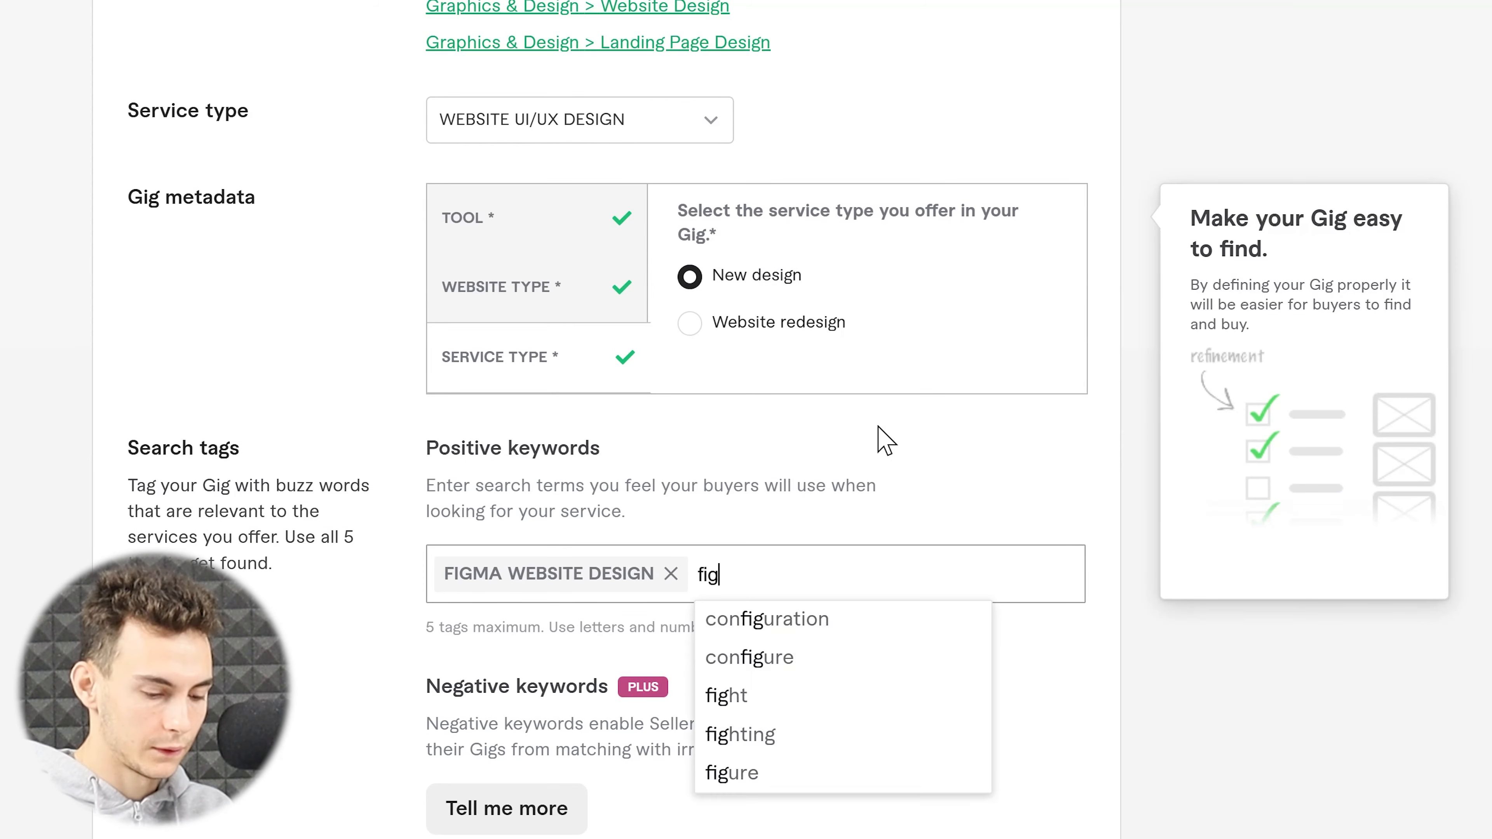
{"action": "type", "text": "ma lan"}
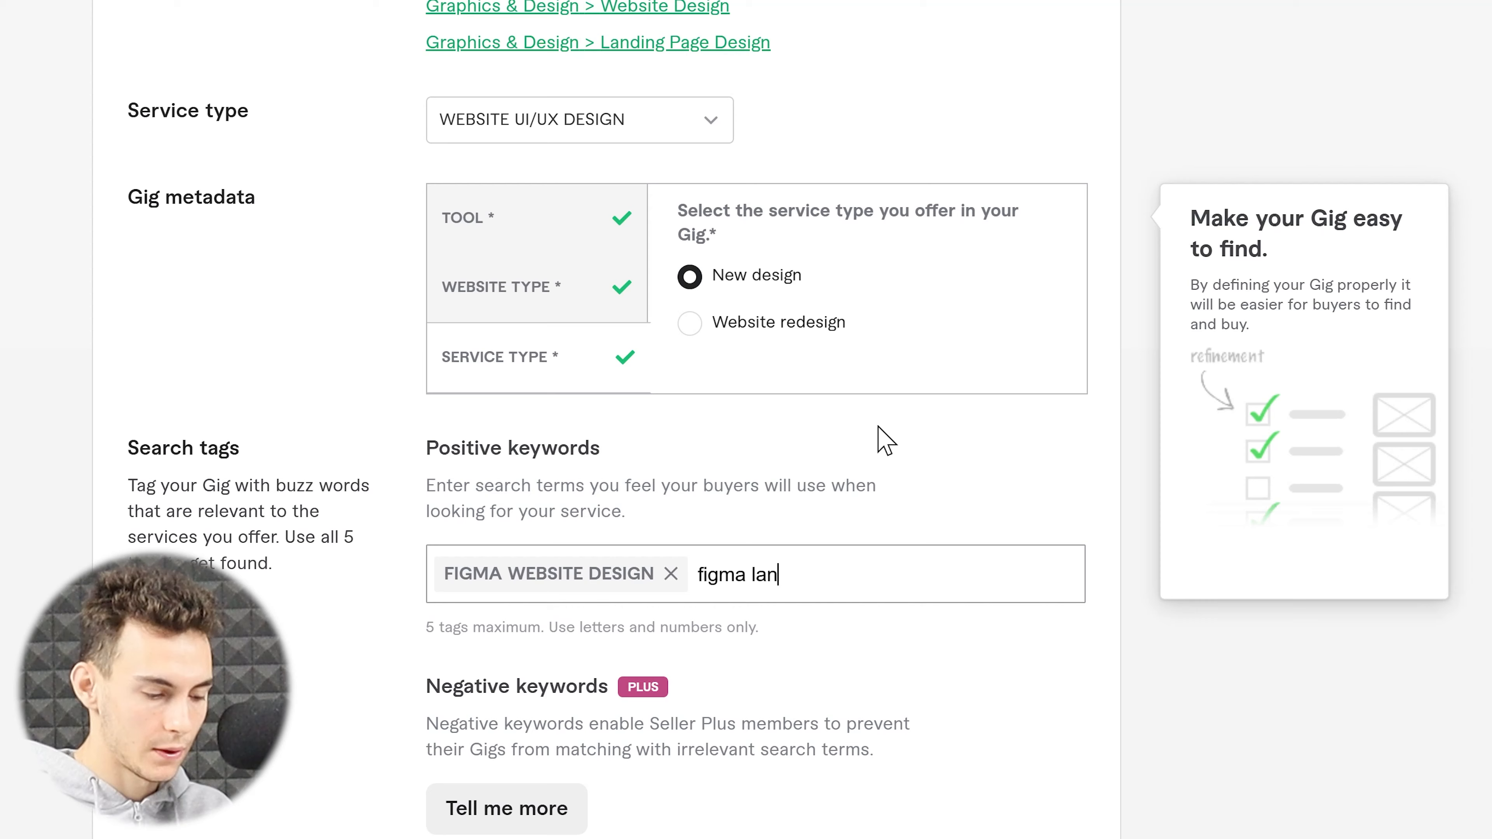
{"action": "type", "text": "ding page"}
{"action": "key", "text": "Return"}
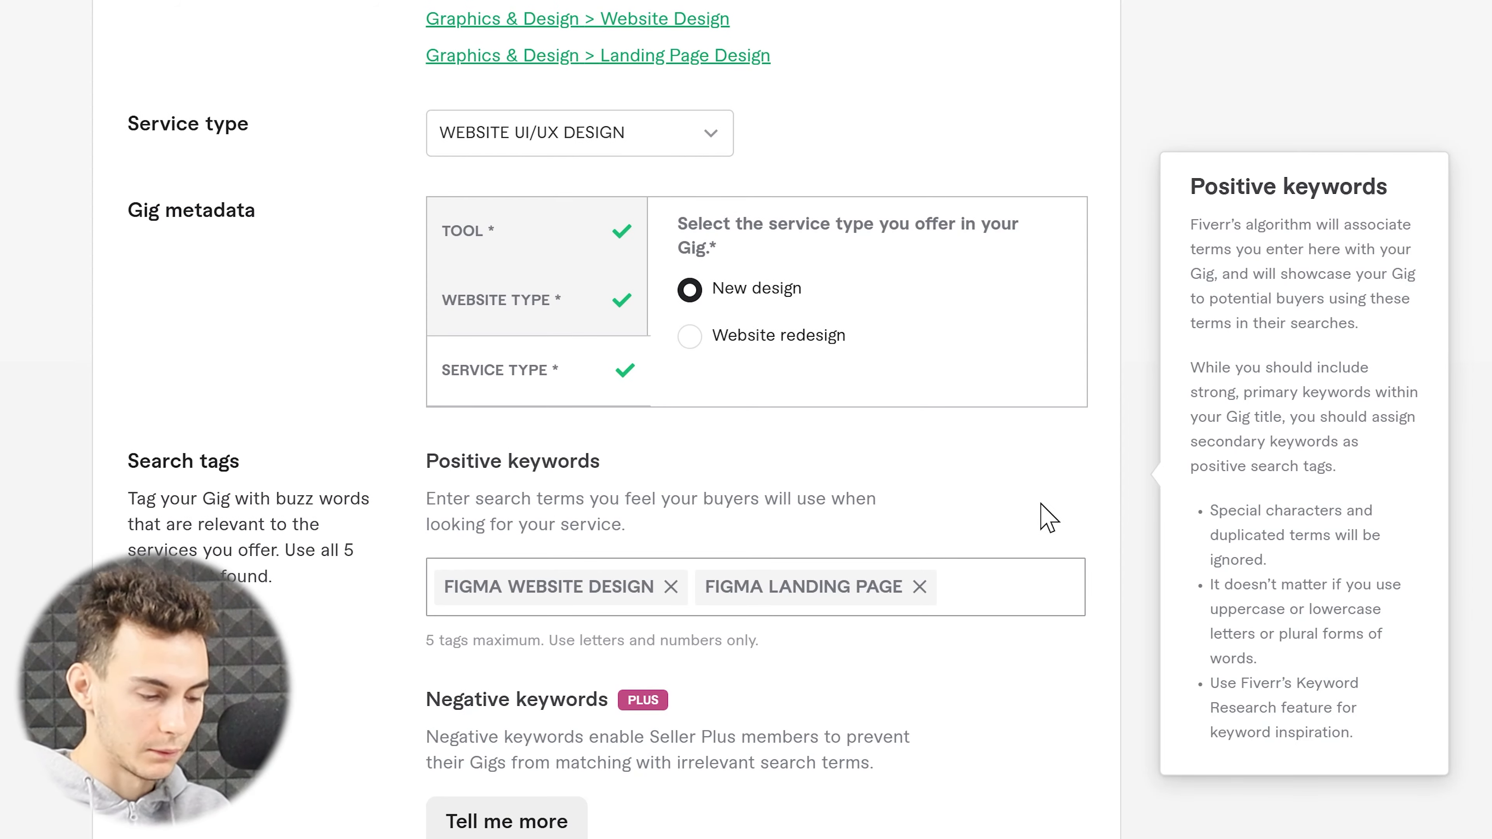
{"action": "type", "text": "figma to webf"}
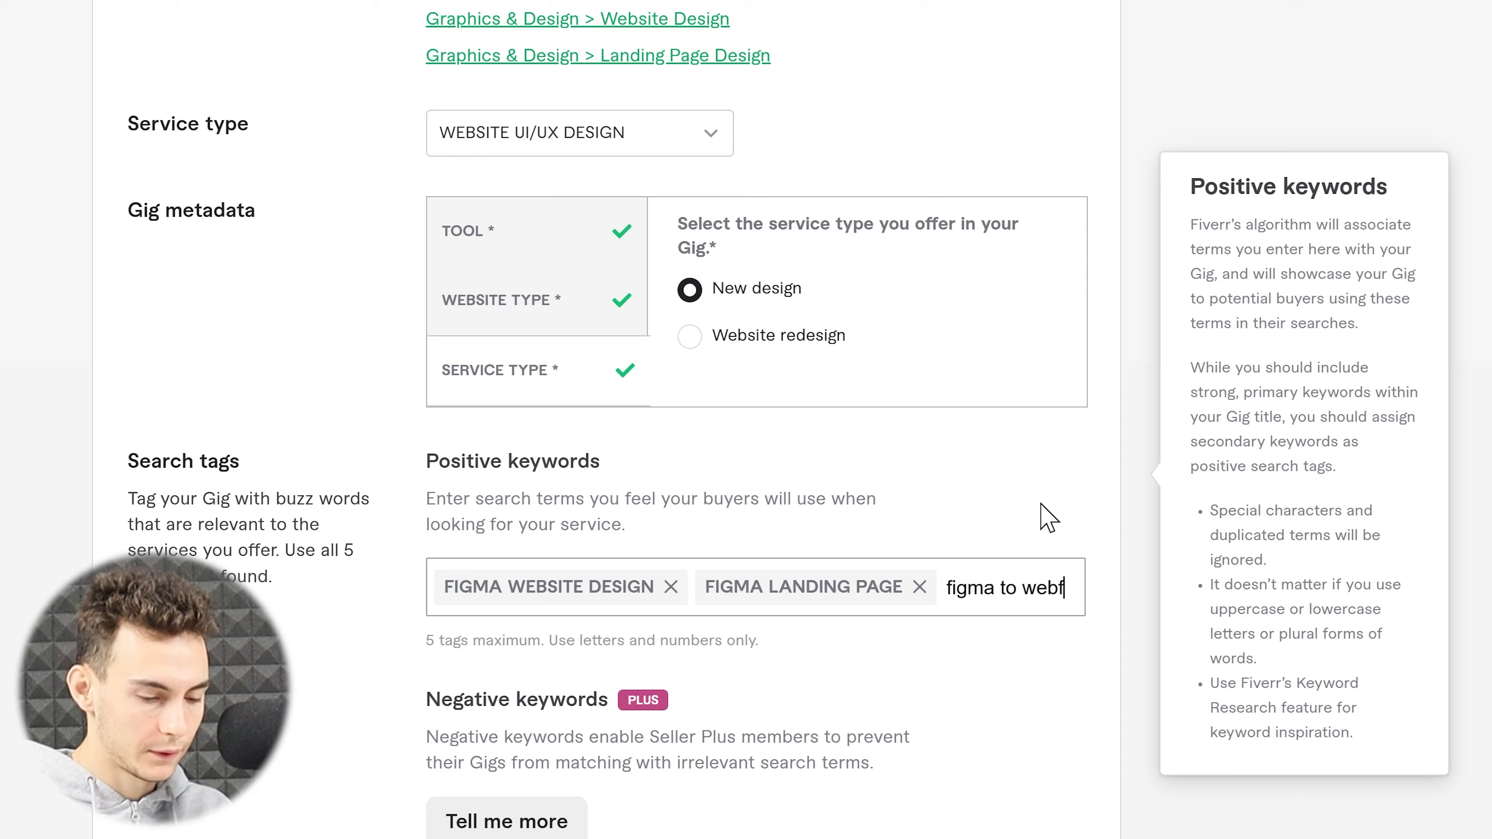
{"action": "type", "text": "low"}
{"action": "key", "text": "Return"}
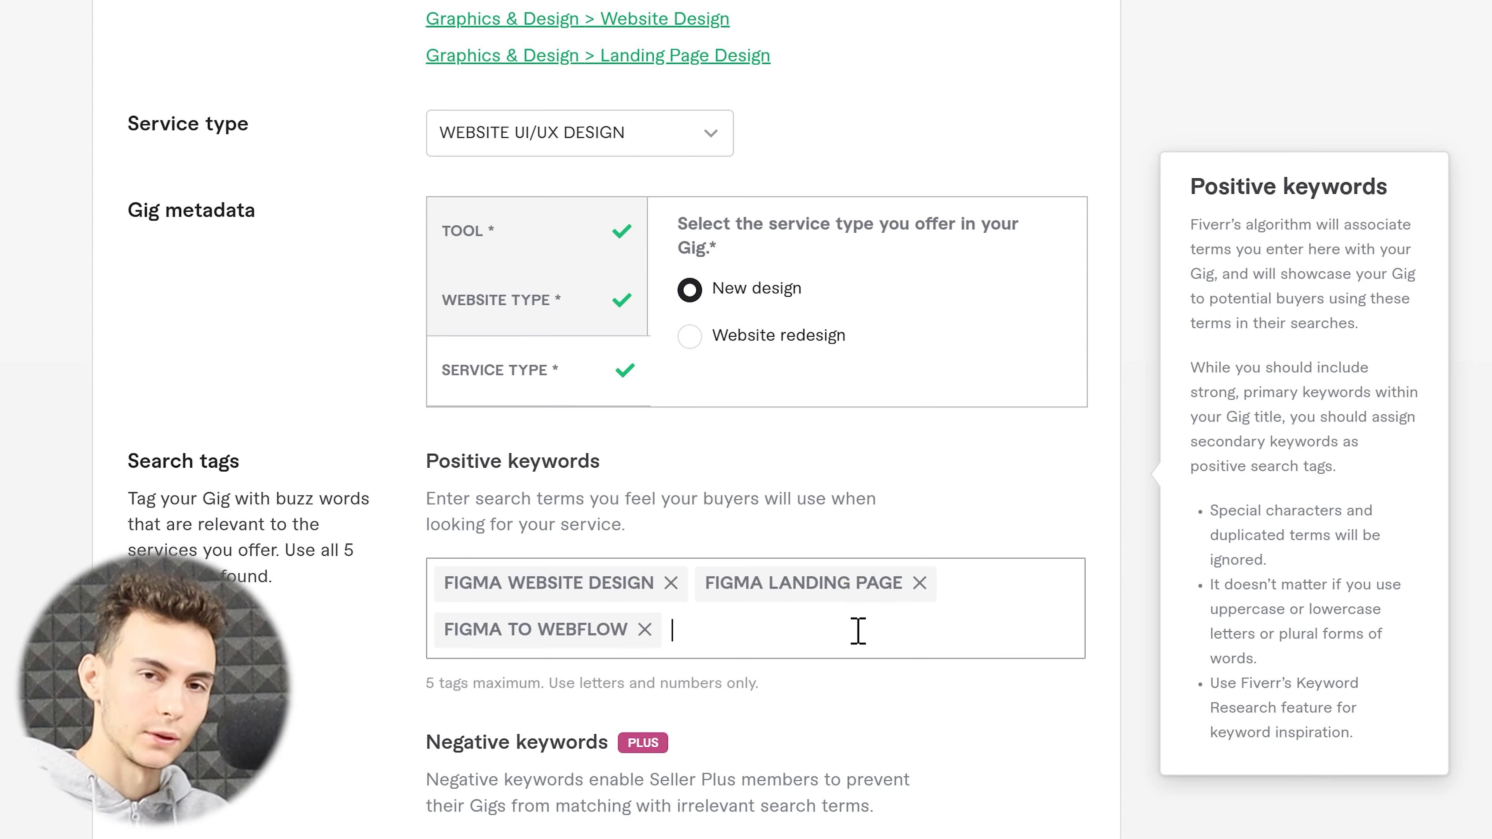
Add "website design figma" and "website design" as further positive keywords of the gig.
{"action": "scroll", "coordinate": [840, 658], "scroll_direction": "up", "scroll_amount": 1}
{"action": "type", "text": "webas"}
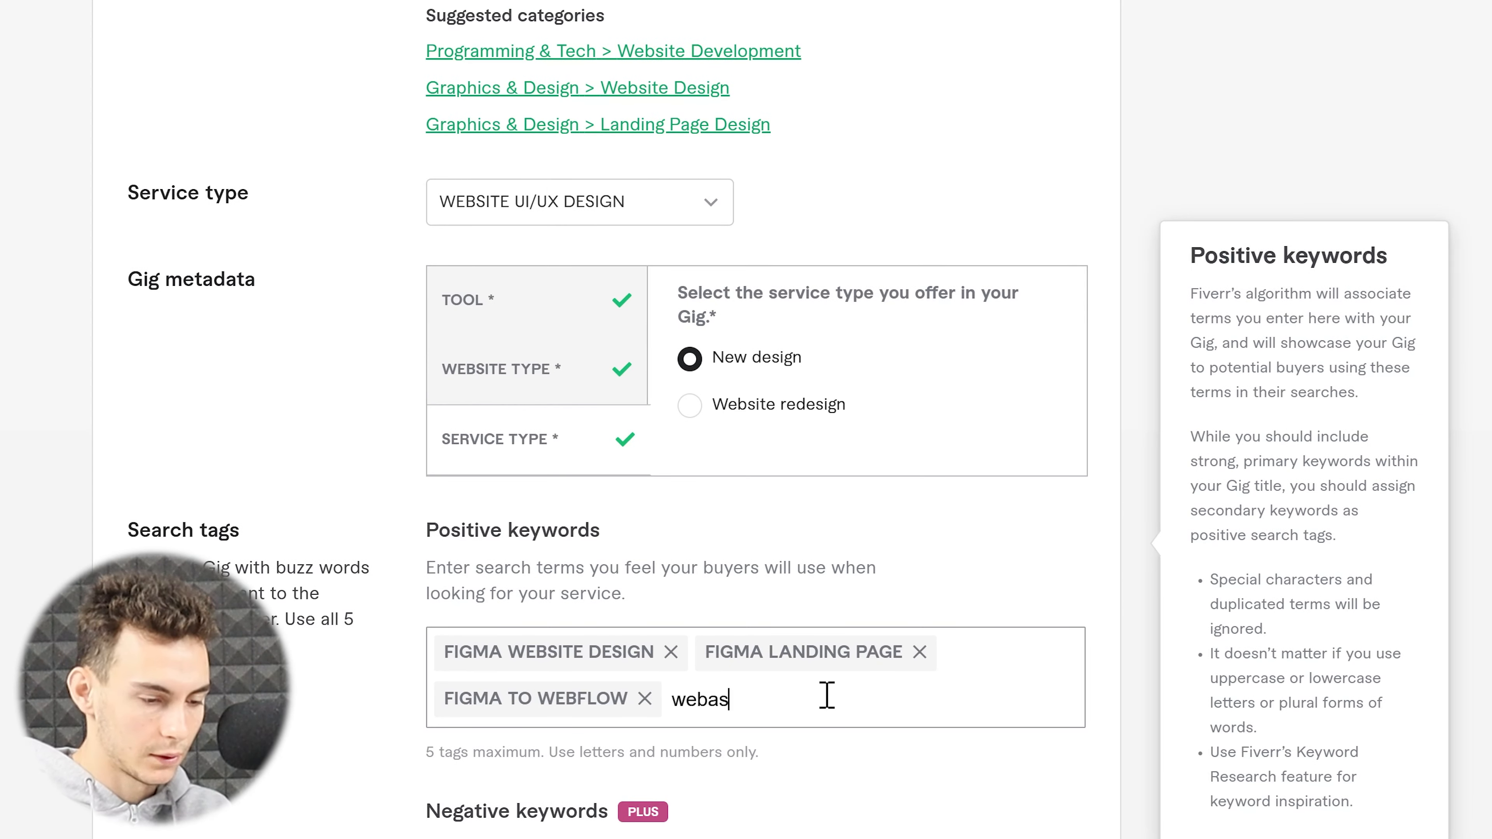
{"action": "key", "text": "BackSpace"}
{"action": "key", "text": "BackSpace"}
{"action": "type", "text": "site de"}
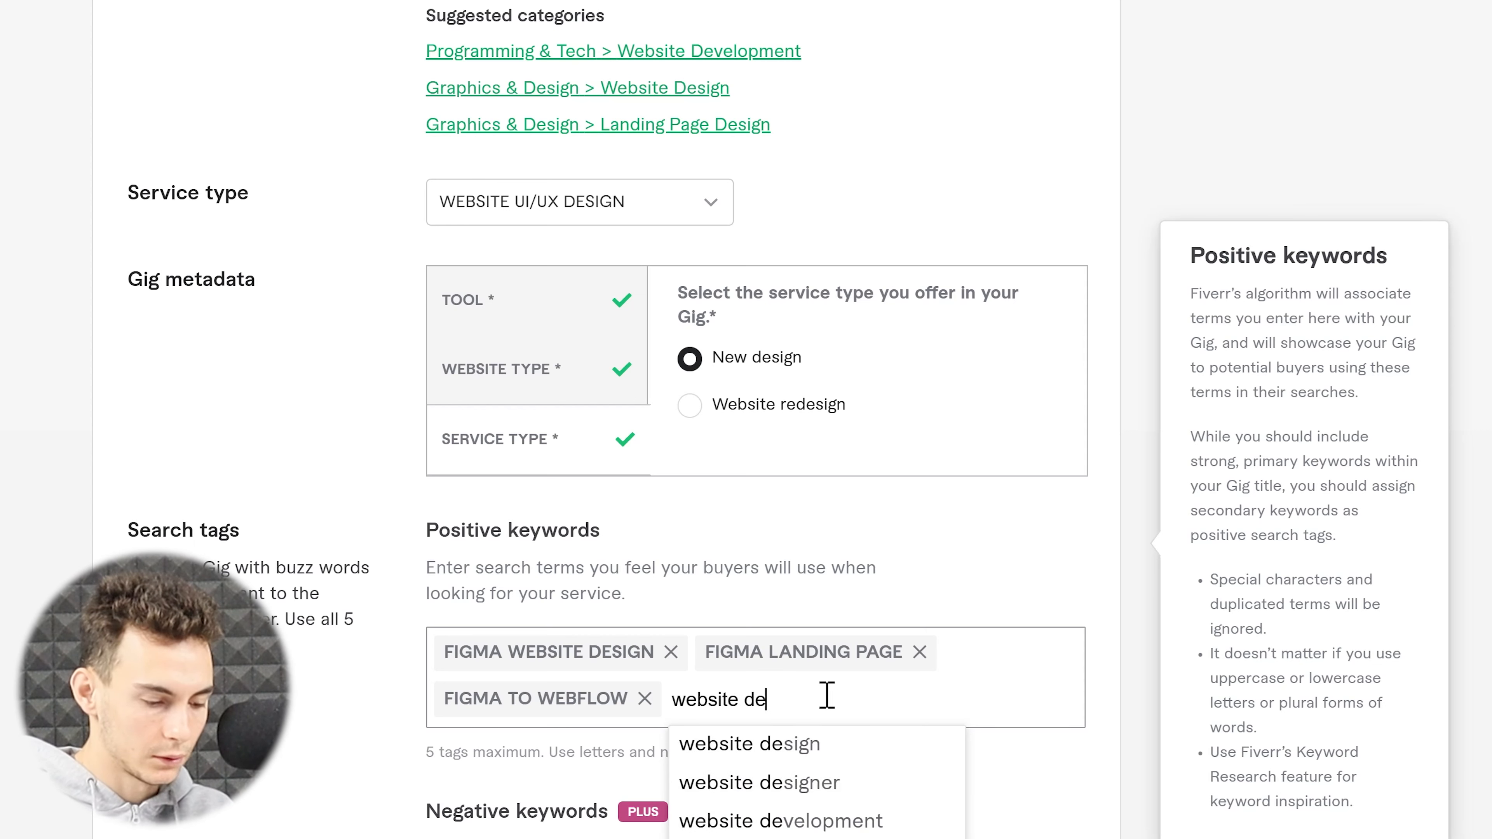
{"action": "type", "text": "sign figma"}
{"action": "key", "text": "Return"}
{"action": "scroll", "coordinate": [828, 696], "scroll_direction": "down", "scroll_amount": 5}
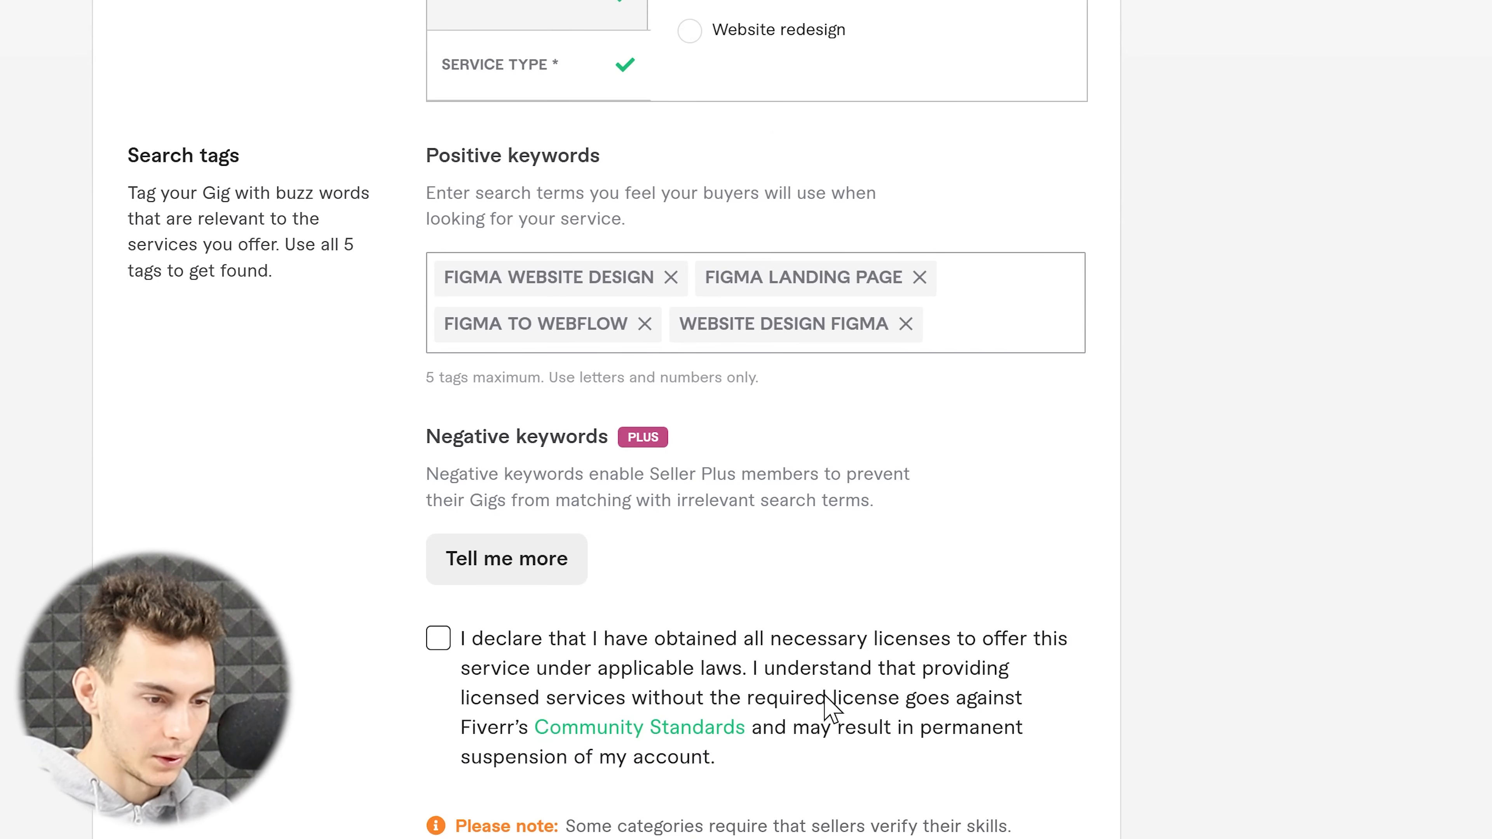
{"action": "type", "text": "website design"}
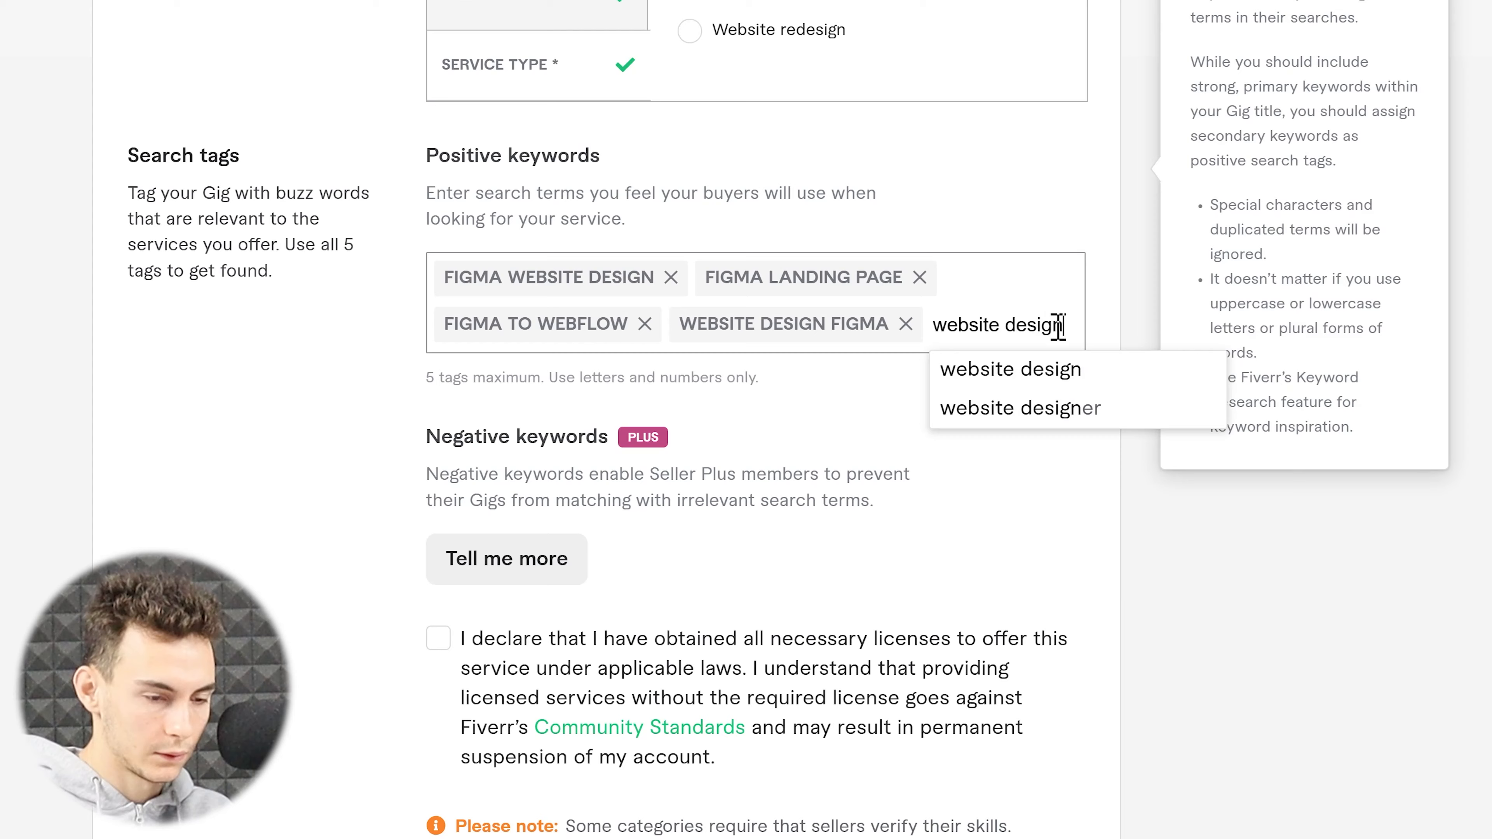
{"action": "key", "text": "Return"}
{"action": "scroll", "coordinate": [966, 316], "scroll_direction": "up", "scroll_amount": 1}
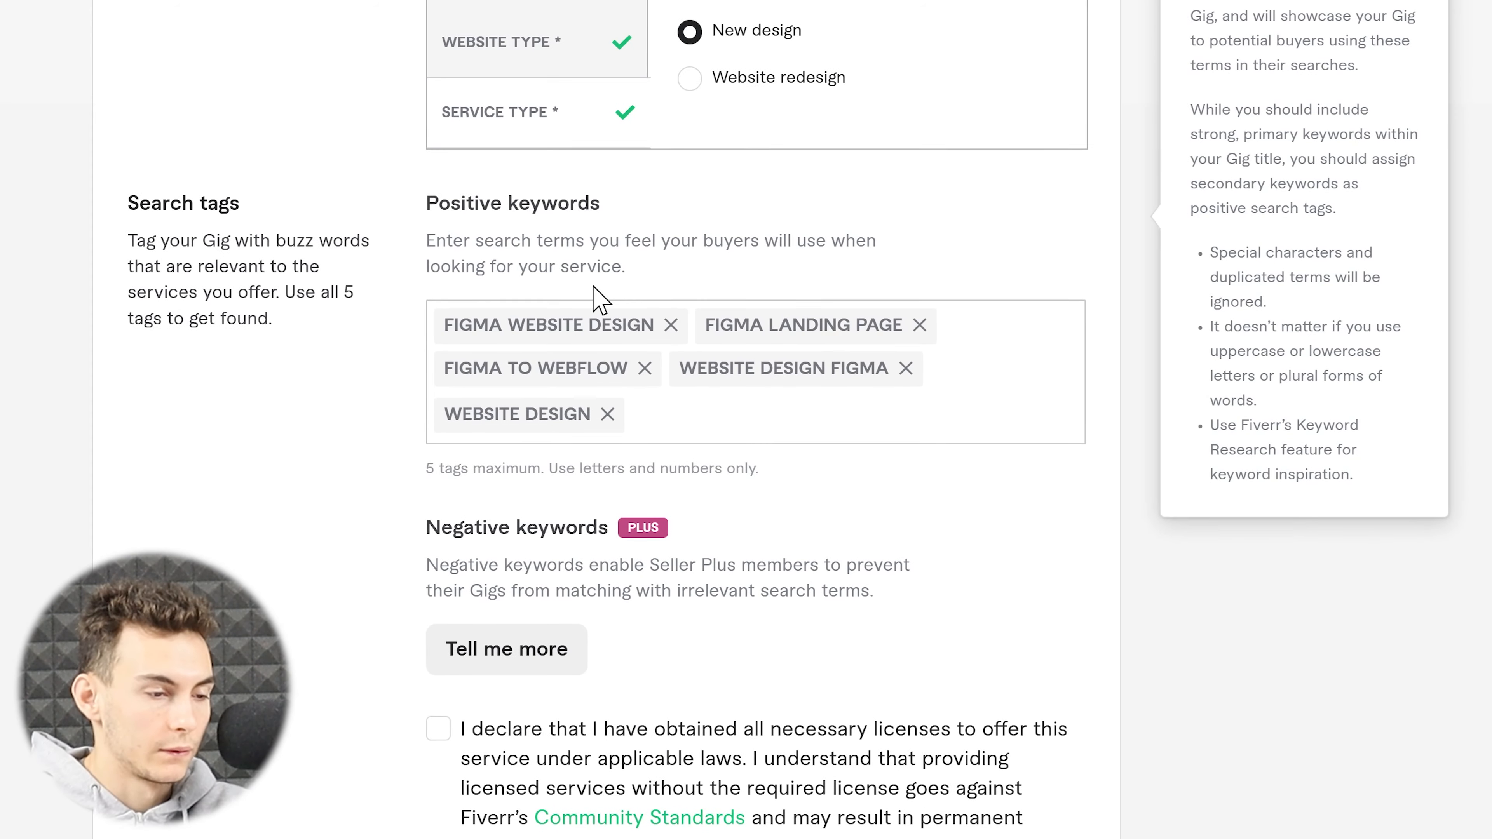
Reword the gig title to "design modern website or landing page in figma".
{"action": "scroll", "coordinate": [651, 203], "scroll_direction": "up", "scroll_amount": 10}
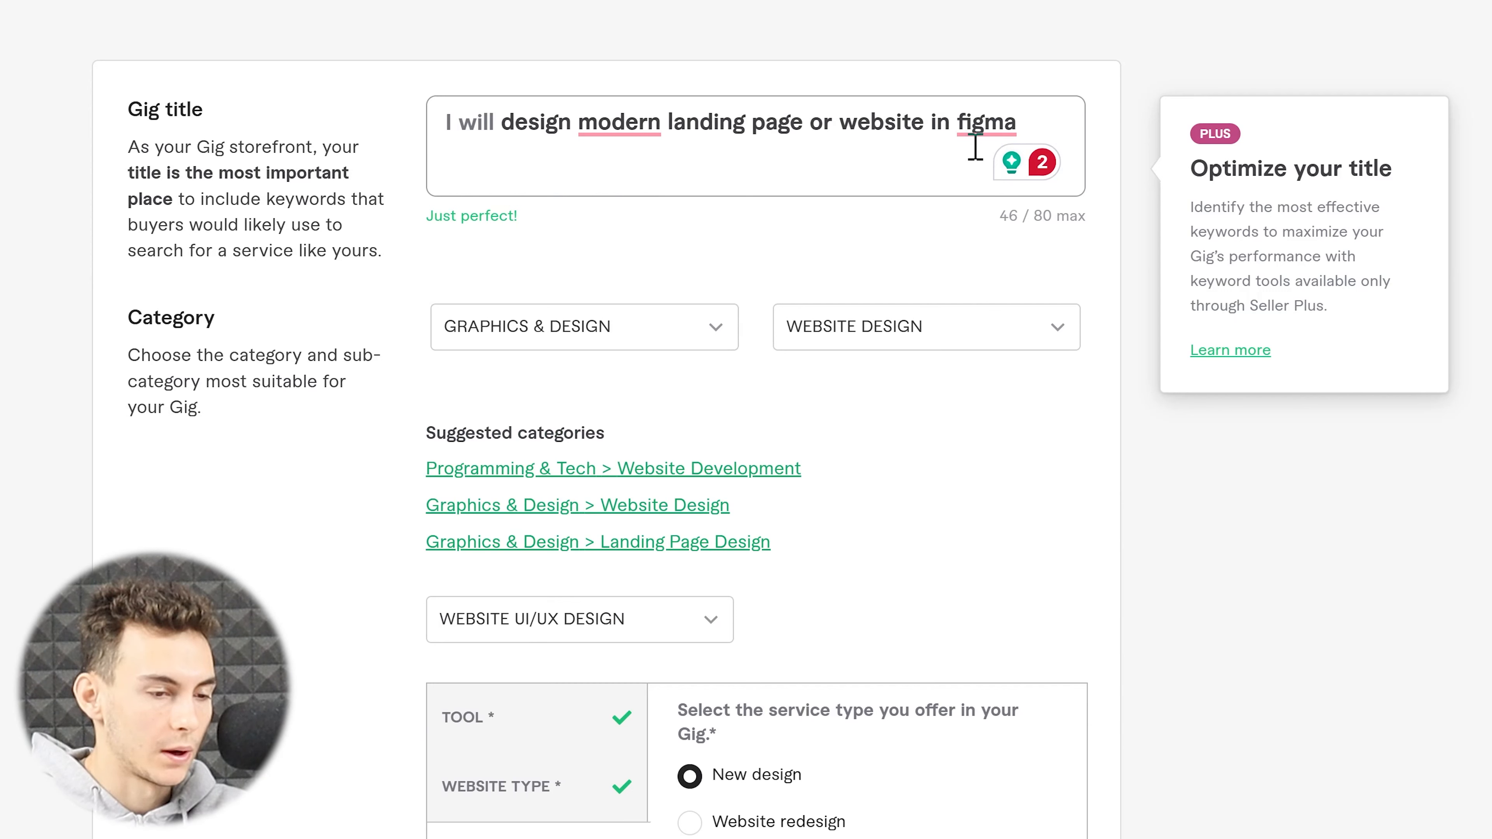
{"action": "left_click_drag", "start_coordinate": [924, 123], "coordinate": [663, 112]}
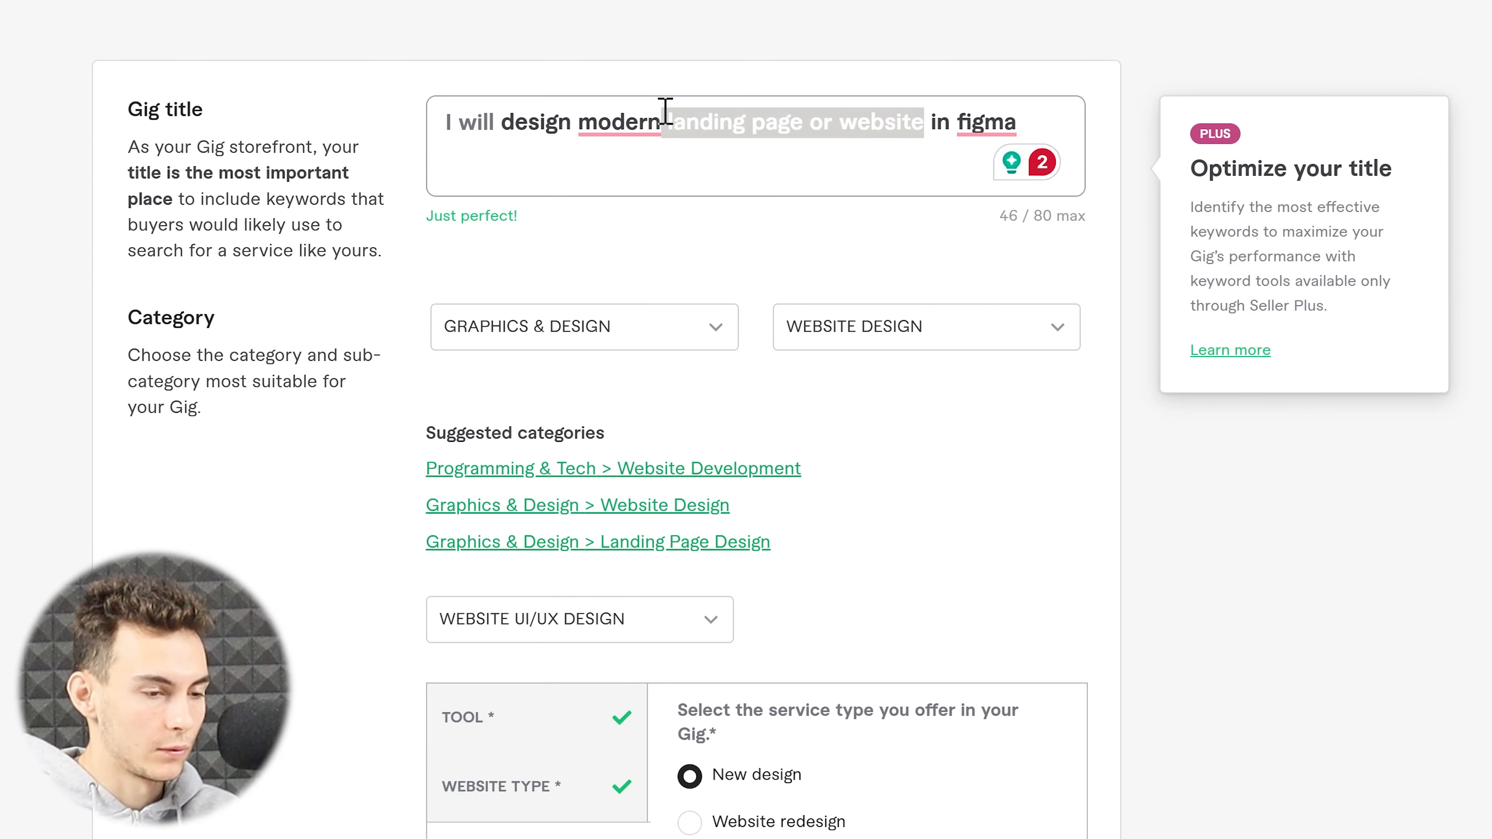
{"action": "type", "text": "website or "}
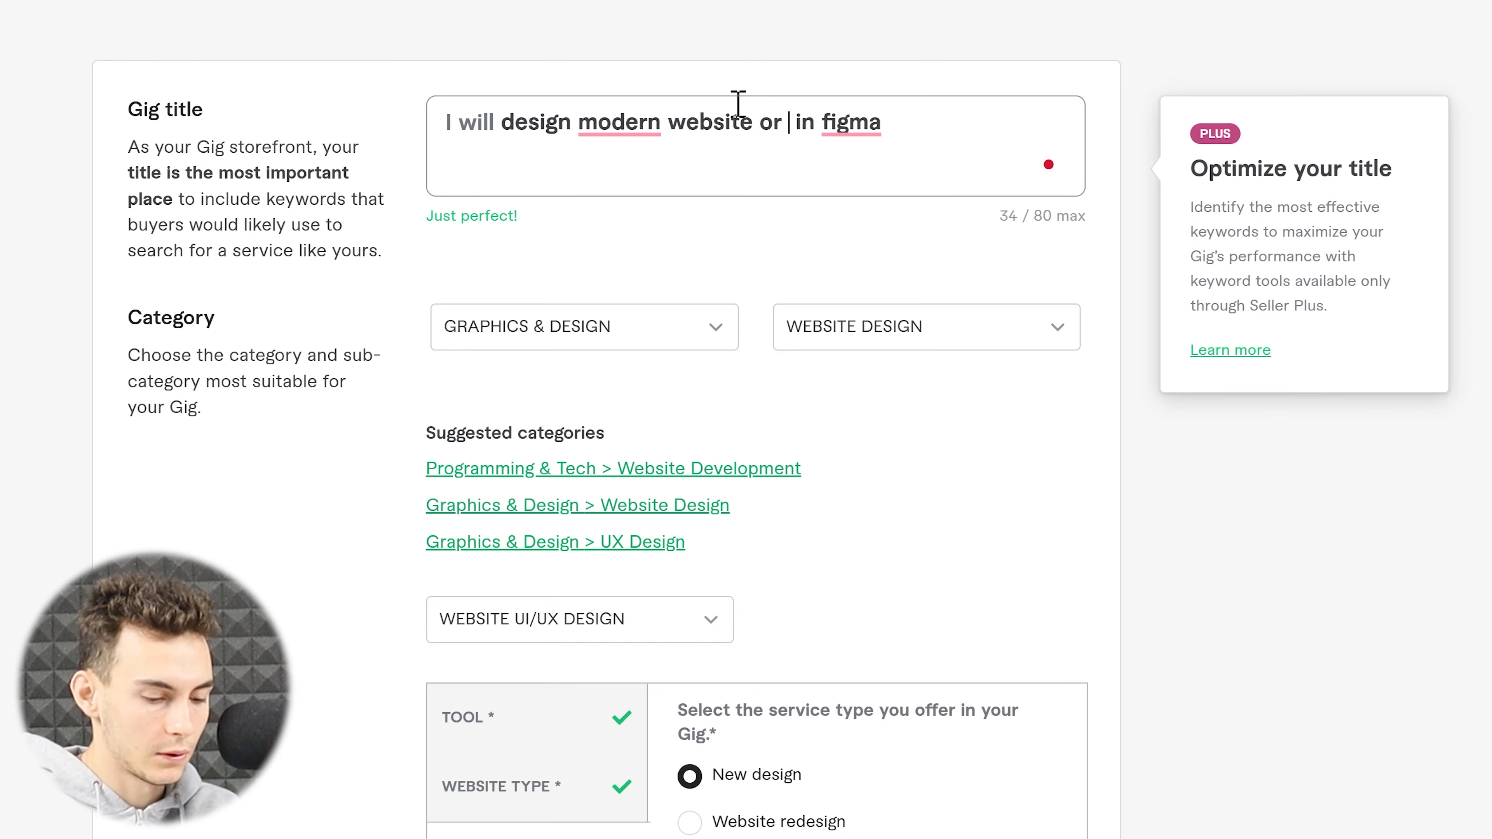
{"action": "type", "text": "landing page"}
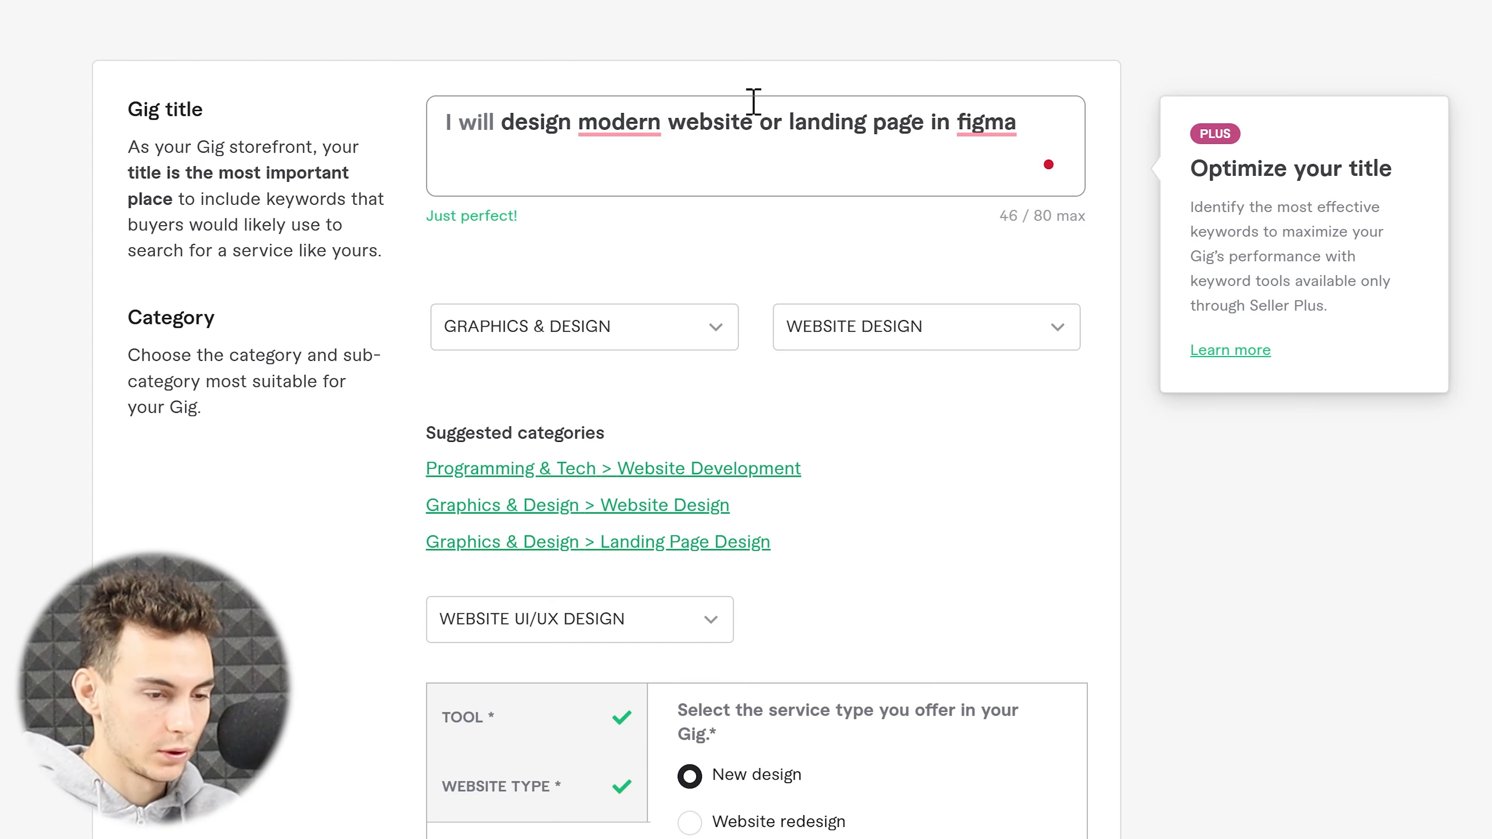
Accept the declaration about having the necessary licenses, and save the gig overview to continue to the pricing page.
{"action": "scroll", "coordinate": [986, 200], "scroll_direction": "down", "scroll_amount": 10}
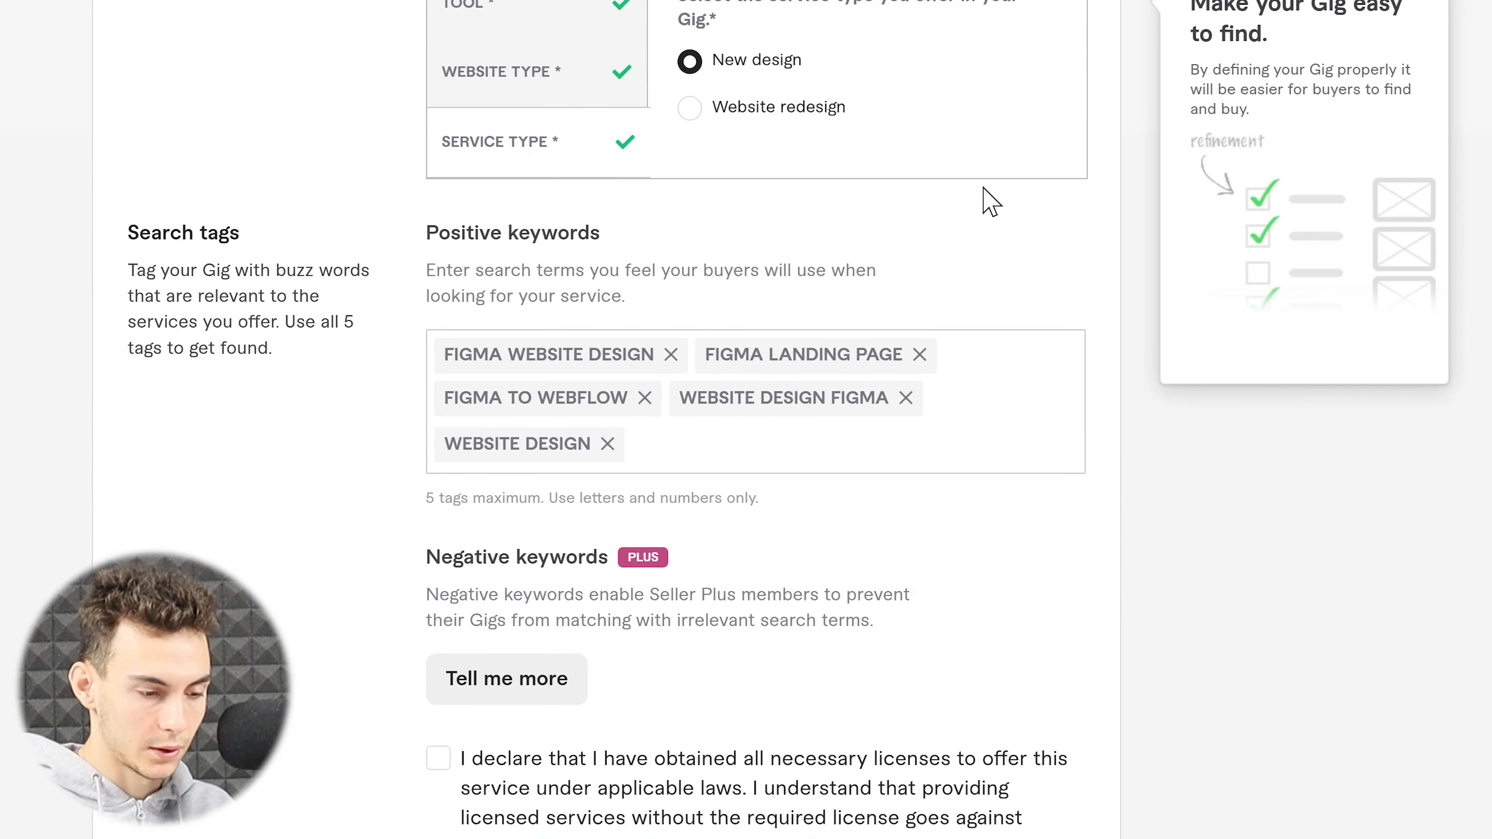
{"action": "scroll", "coordinate": [991, 202], "scroll_direction": "down", "scroll_amount": 5}
{"action": "left_click", "coordinate": [439, 317]}
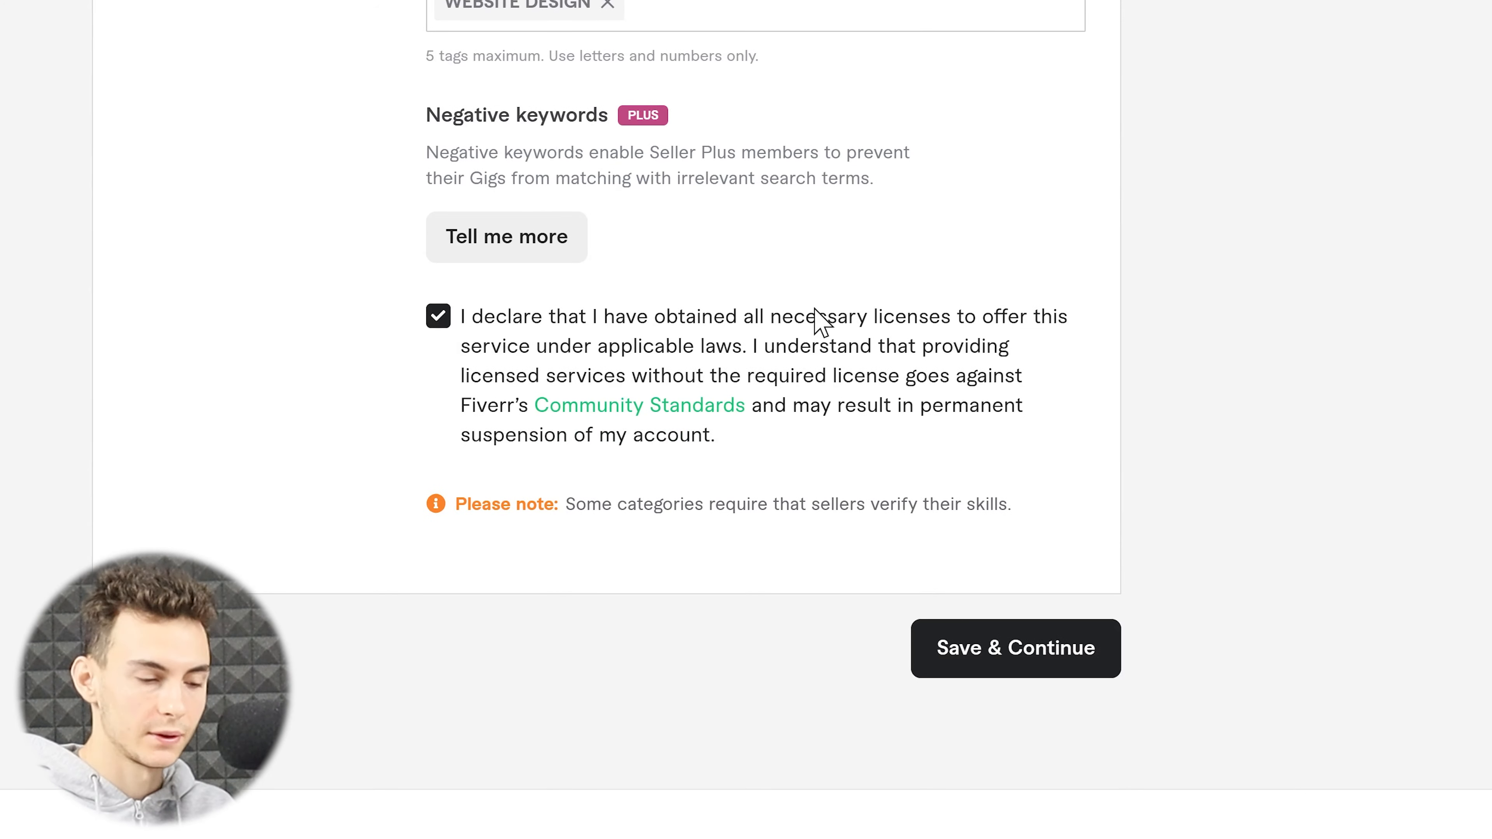
{"action": "scroll", "coordinate": [940, 471], "scroll_direction": "down", "scroll_amount": 1}
{"action": "left_click", "coordinate": [1035, 598]}
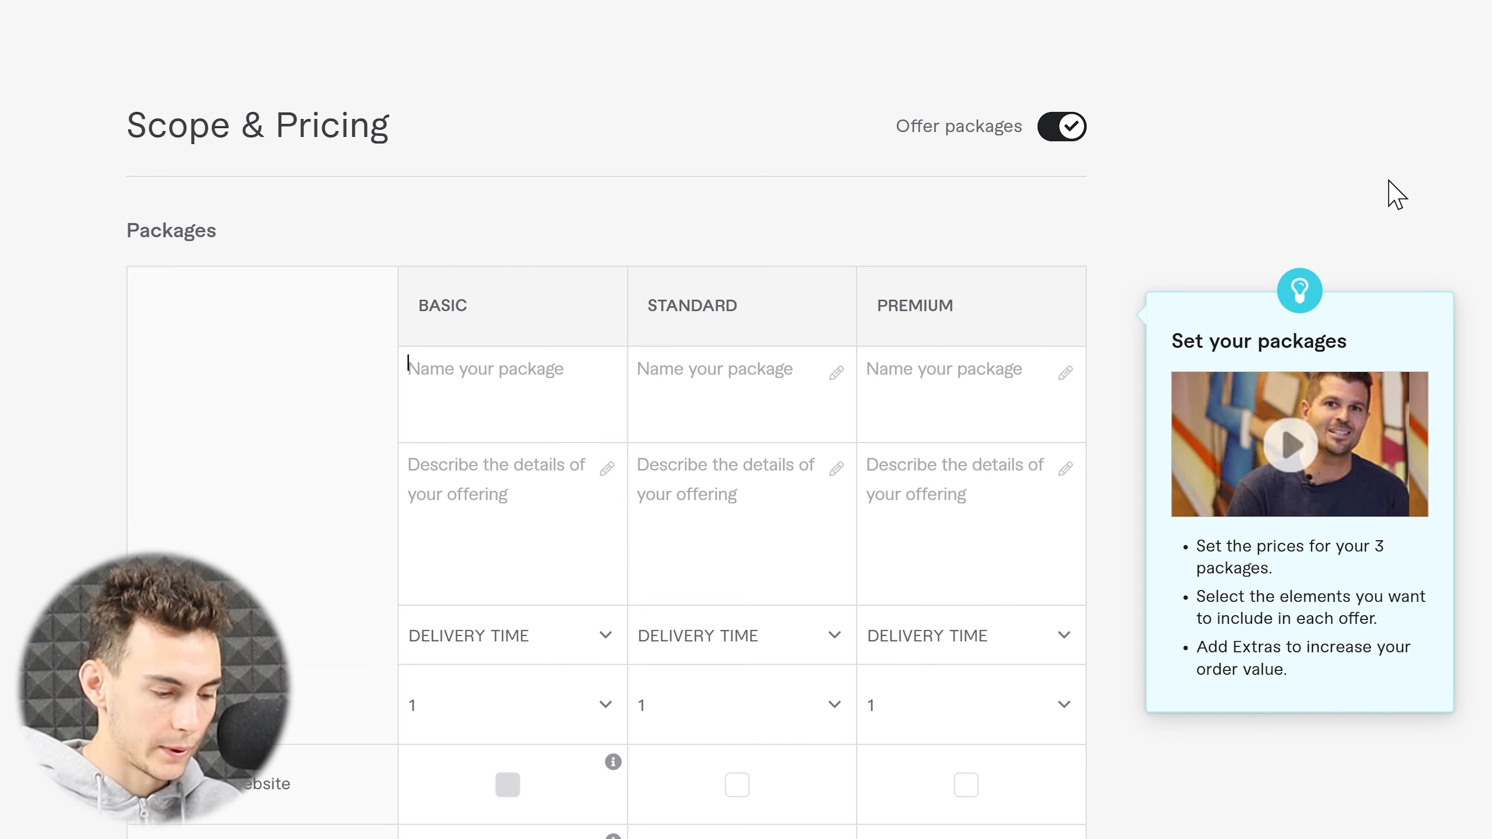
Name the Basic package "1 PAGE", the Standard package "5 PAGES" and the Premium package "5 PAGES + HOVER STATES".
{"action": "type", "text": "1"}
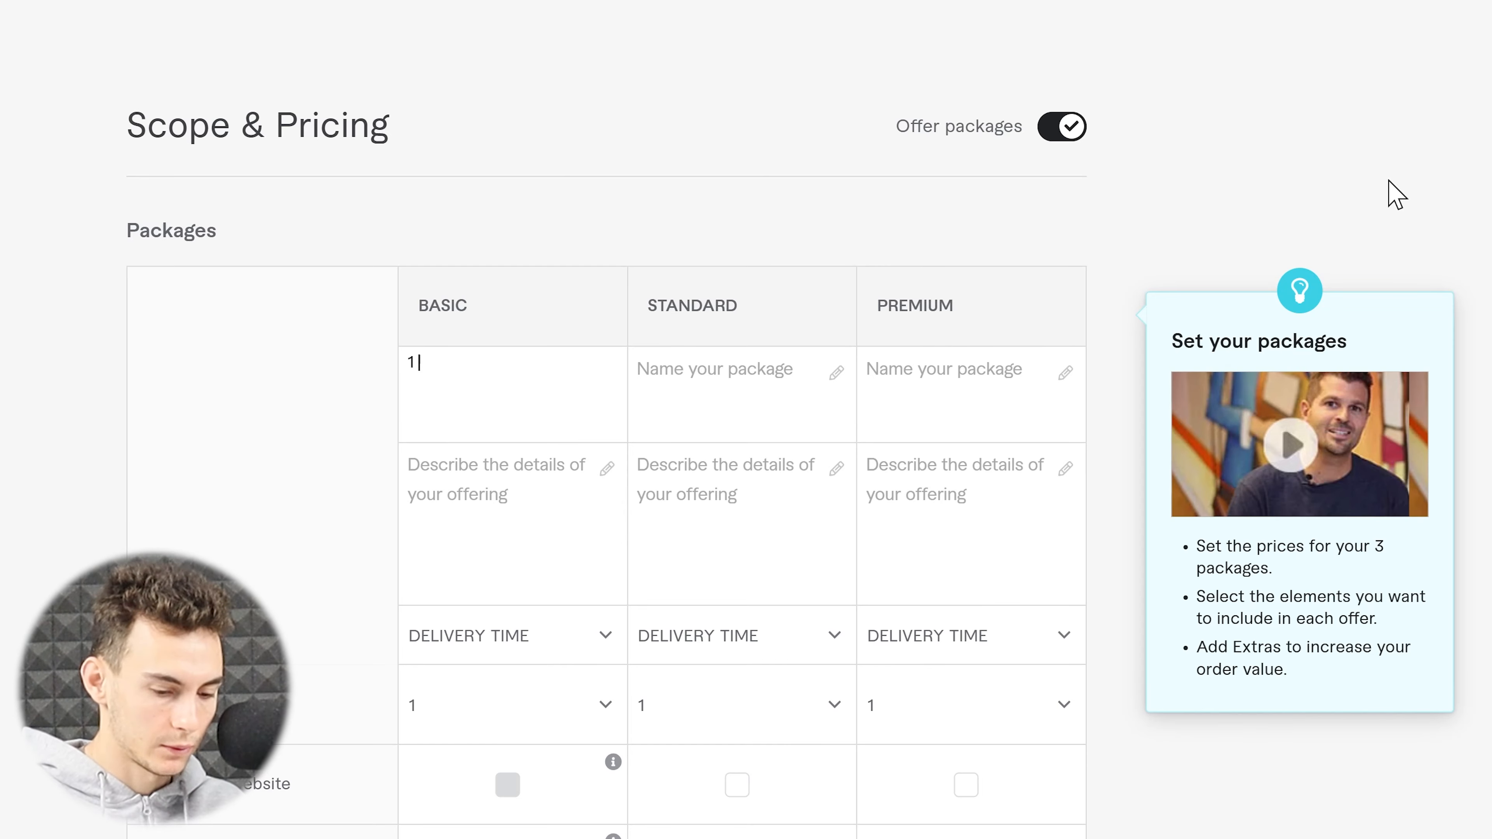
{"action": "type", "text": "x PAGE"}
{"action": "left_click", "coordinate": [706, 368]}
{"action": "type", "text": "5 P"}
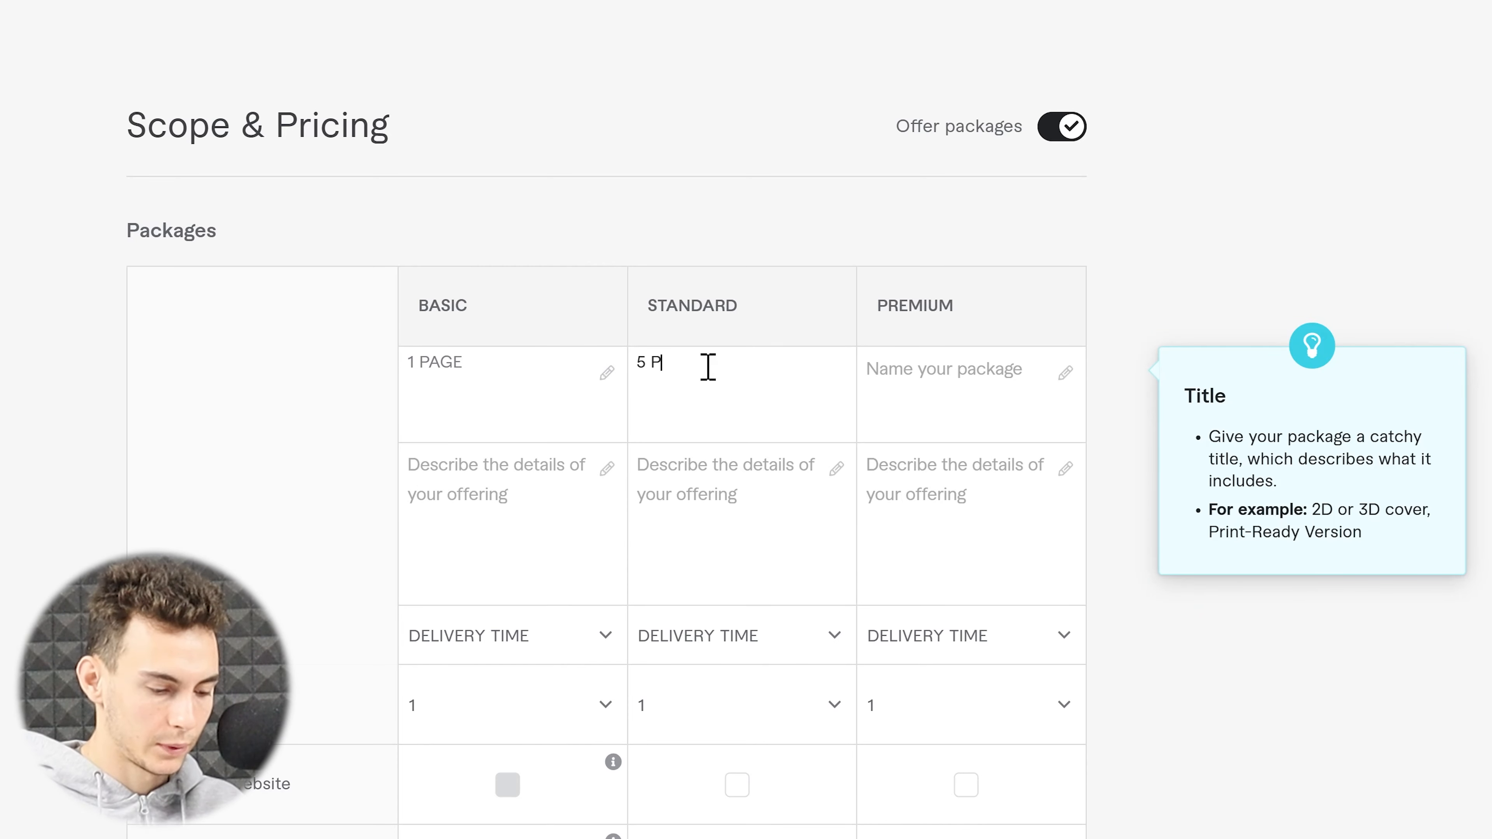
{"action": "type", "text": "AGES"}
{"action": "left_click", "coordinate": [900, 383]}
{"action": "type", "text": "5 P"}
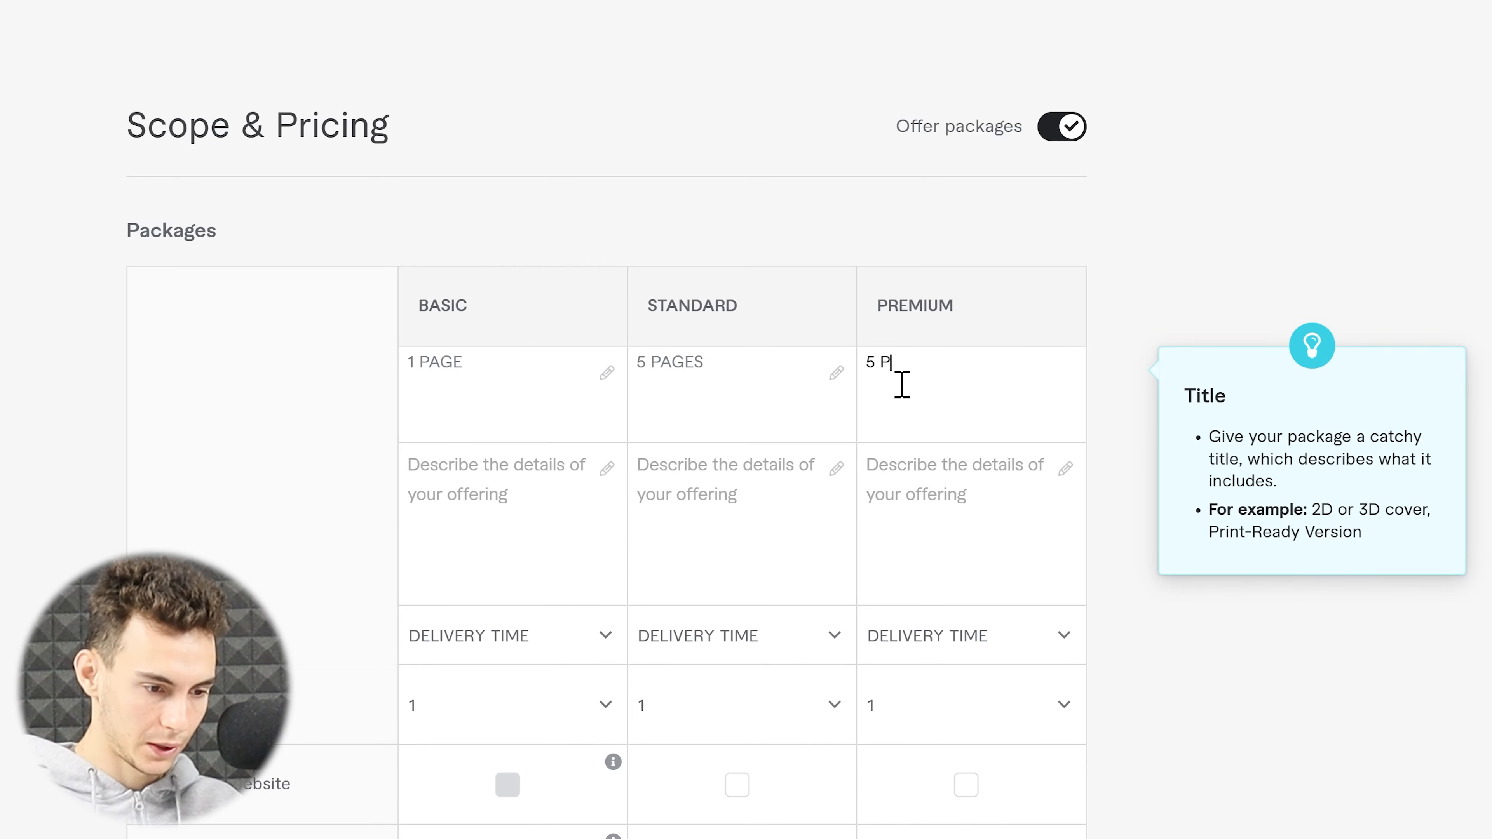
{"action": "type", "text": "AGES + HOVER"}
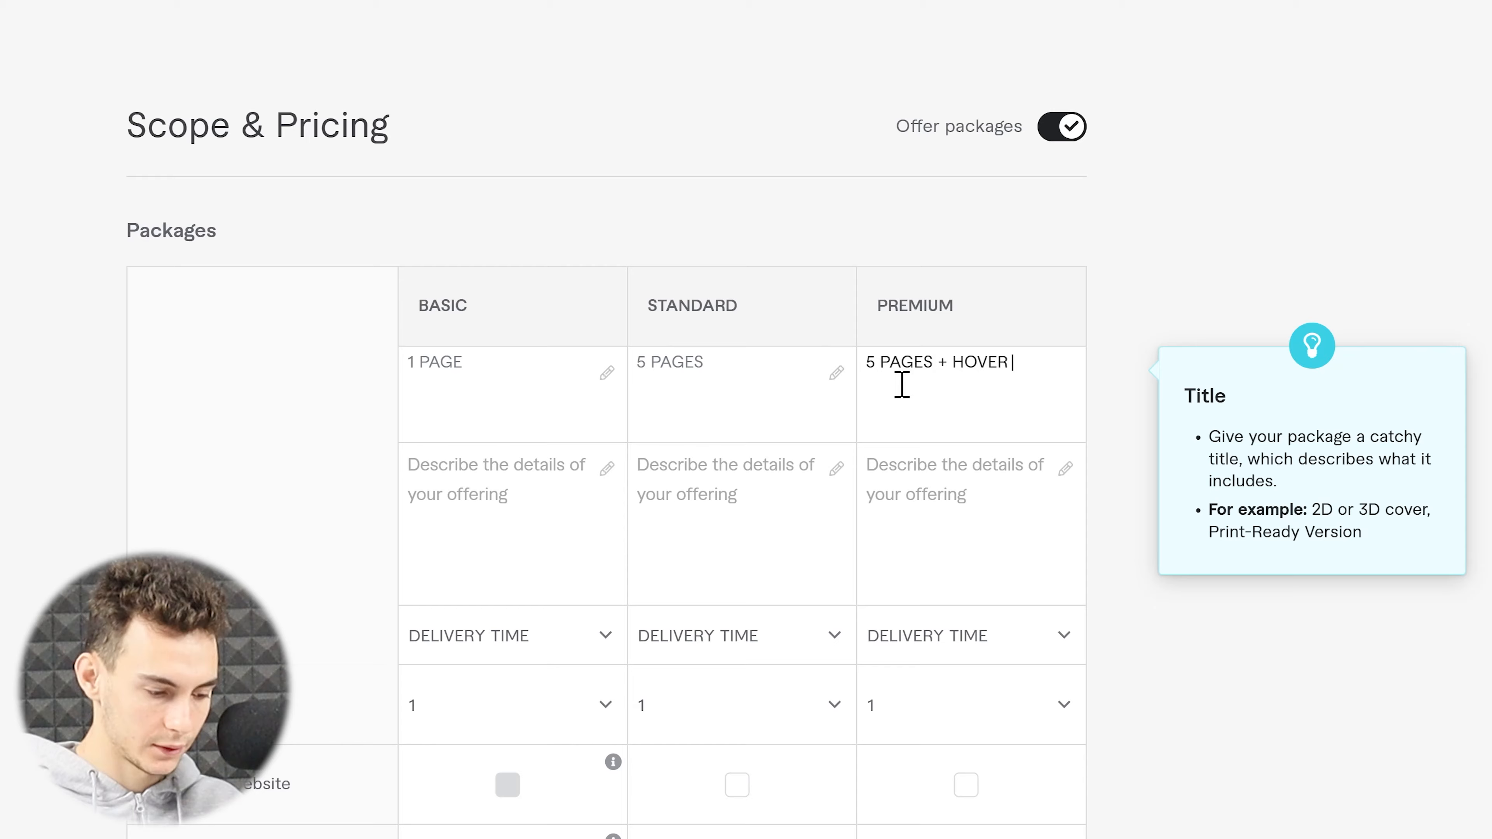
{"action": "type", "text": " STATES"}
Describe the Basic package as "1 Page design (Desktop + Mobile)".
{"action": "key", "text": "Tab"}
{"action": "type", "text": "1 Page design for both Desk"}
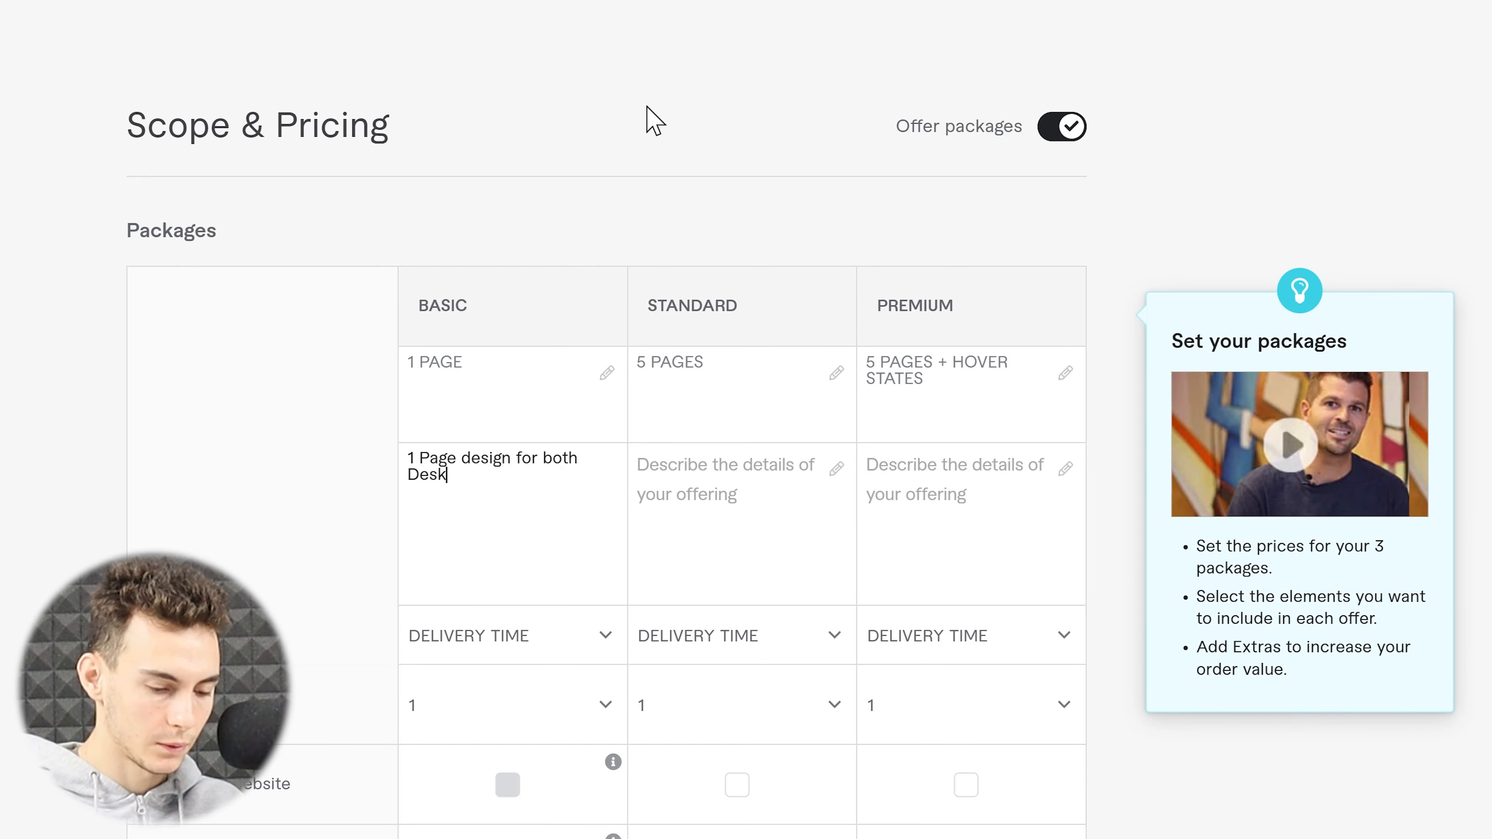
{"action": "type", "text": "top +"}
{"action": "key", "text": "BackSpace"}
{"action": "key", "text": "BackSpace"}
{"action": "key", "text": "BackSpace"}
{"action": "key", "text": "BackSpace"}
{"action": "key", "text": "BackSpace"}
{"action": "key", "text": "BackSpace"}
{"action": "key", "text": "BackSpace"}
{"action": "key", "text": "BackSpace"}
{"action": "key", "text": "BackSpace"}
{"action": "key", "text": "BackSpace"}
{"action": "key", "text": "BackSpace"}
{"action": "key", "text": "BackSpace"}
{"action": "key", "text": "BackSpace"}
{"action": "key", "text": "BackSpace"}
{"action": "key", "text": "BackSpace"}
{"action": "key", "text": "BackSpace"}
{"action": "key", "text": "BackSpace"}
{"action": "key", "text": "BackSpace"}
{"action": "type", "text": "(Desktop + Mobile)"}
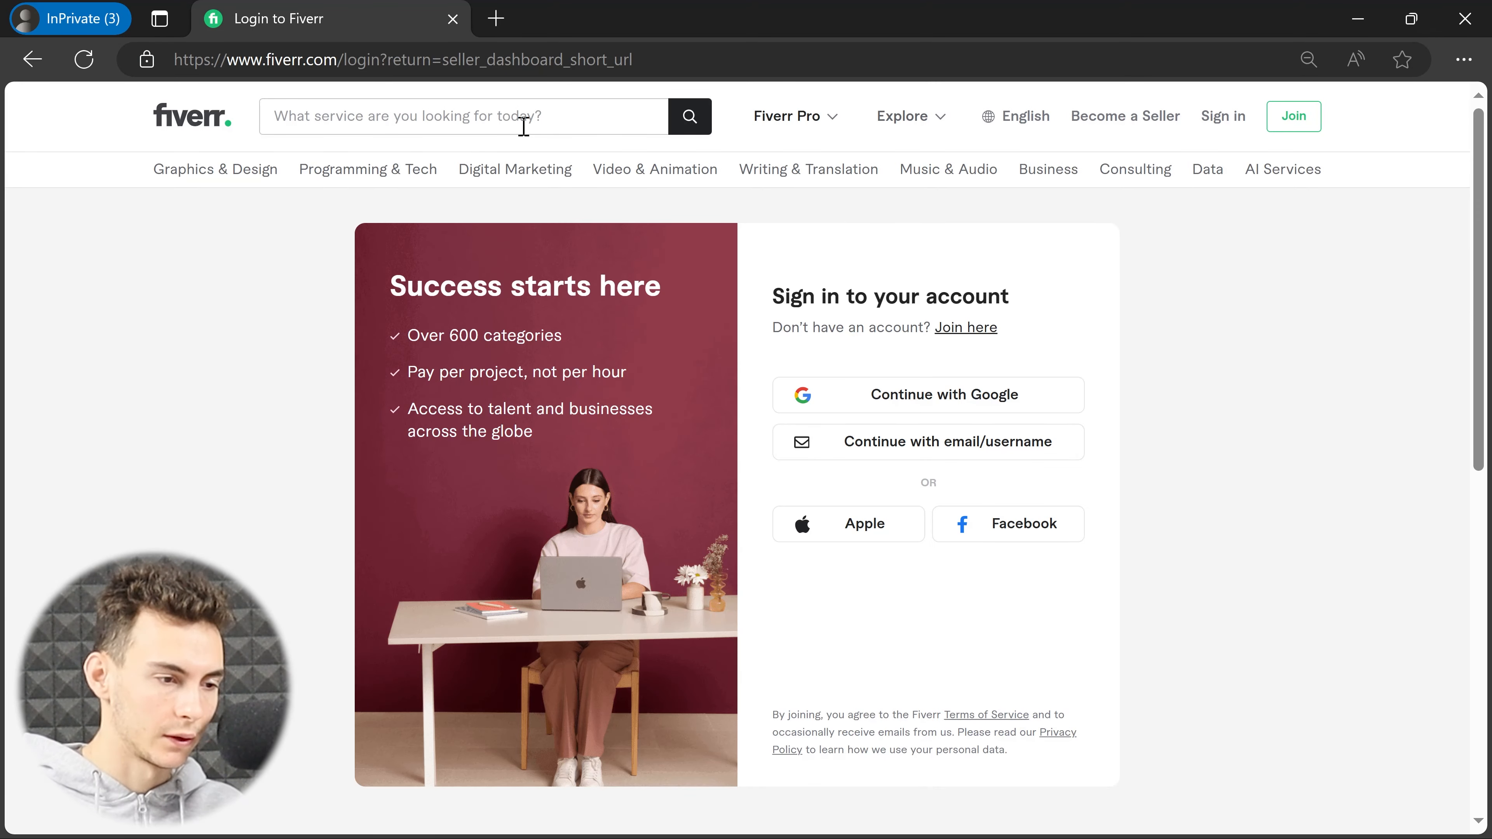
In the InPrivate window, search Fiverr's services for "figma website design".
{"action": "left_click", "coordinate": [522, 123]}
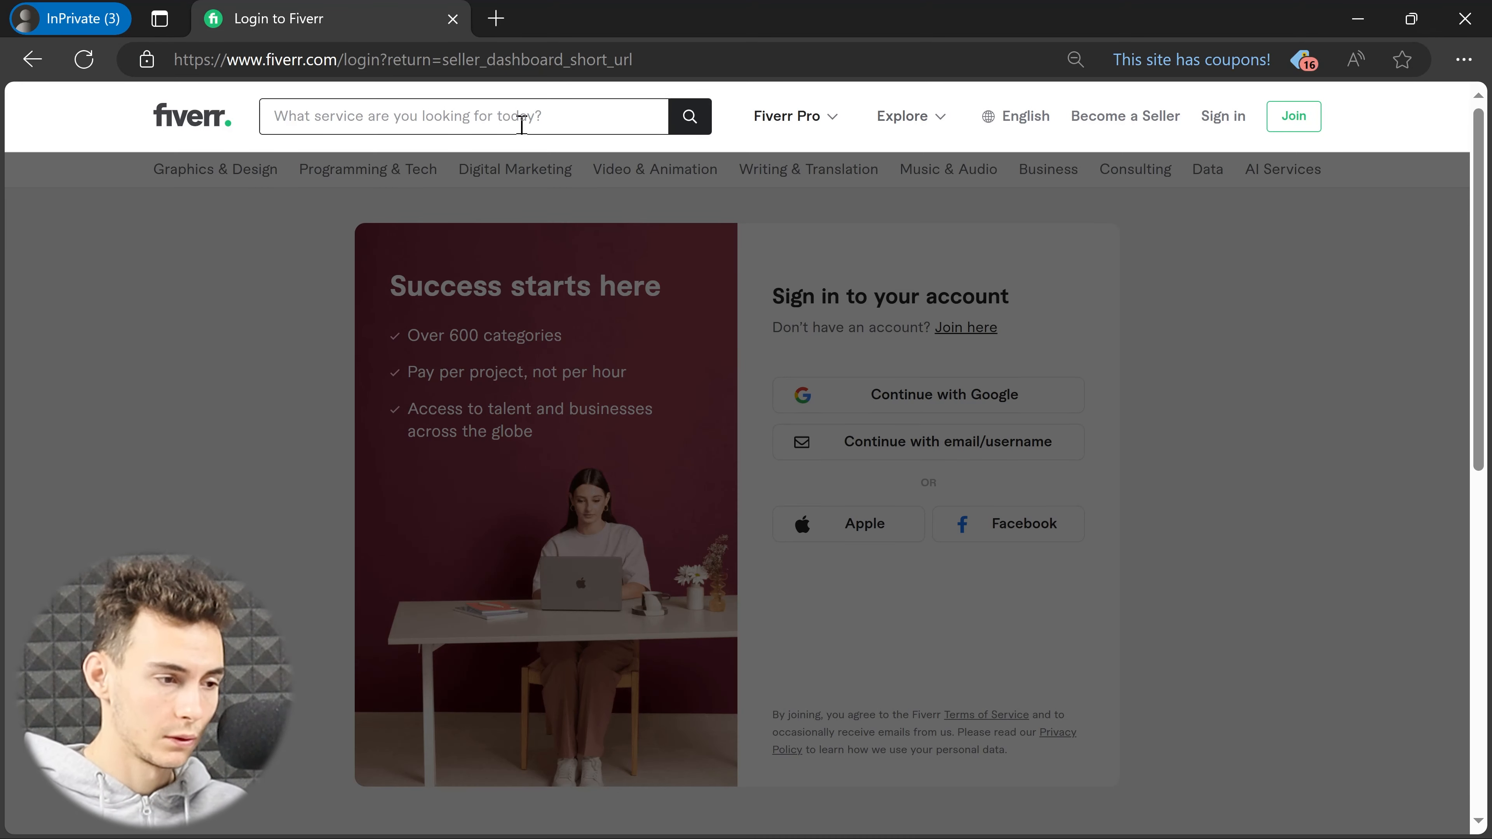
{"action": "type", "text": "figma we"}
{"action": "type", "text": "bsite design"}
{"action": "left_click", "coordinate": [467, 177]}
Open the first and third top-row gigs and the Fiverr's Choice gig from the search results in separate tabs.
{"action": "scroll", "coordinate": [403, 357], "scroll_direction": "down", "scroll_amount": 3}
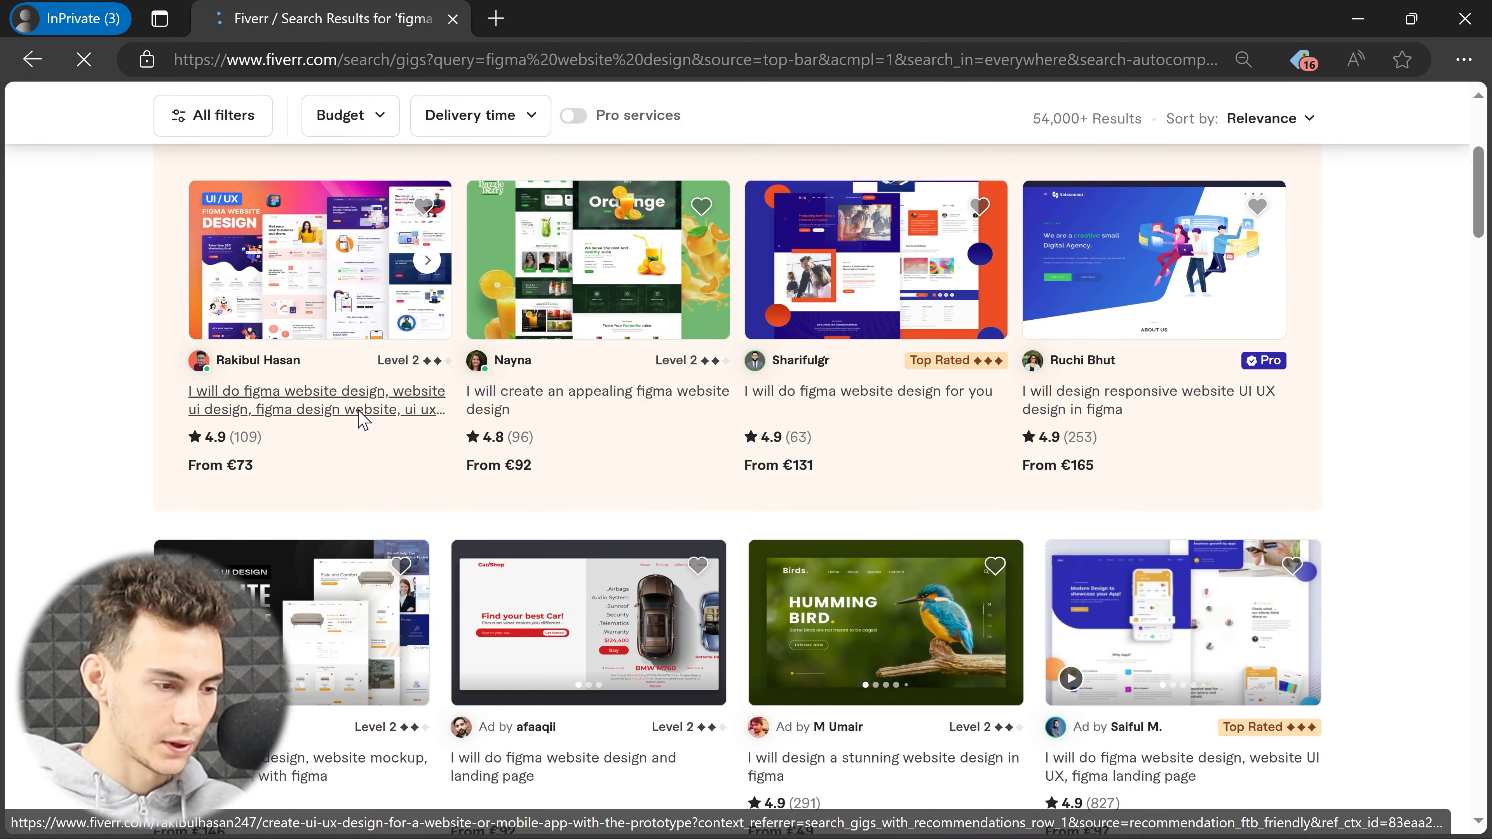
{"action": "middle_click", "coordinate": [361, 413]}
{"action": "right_click", "coordinate": [803, 397]}
{"action": "left_click", "coordinate": [857, 413]}
{"action": "scroll", "coordinate": [857, 413], "scroll_direction": "down", "scroll_amount": 4}
{"action": "right_click", "coordinate": [302, 751]}
{"action": "left_click", "coordinate": [359, 441]}
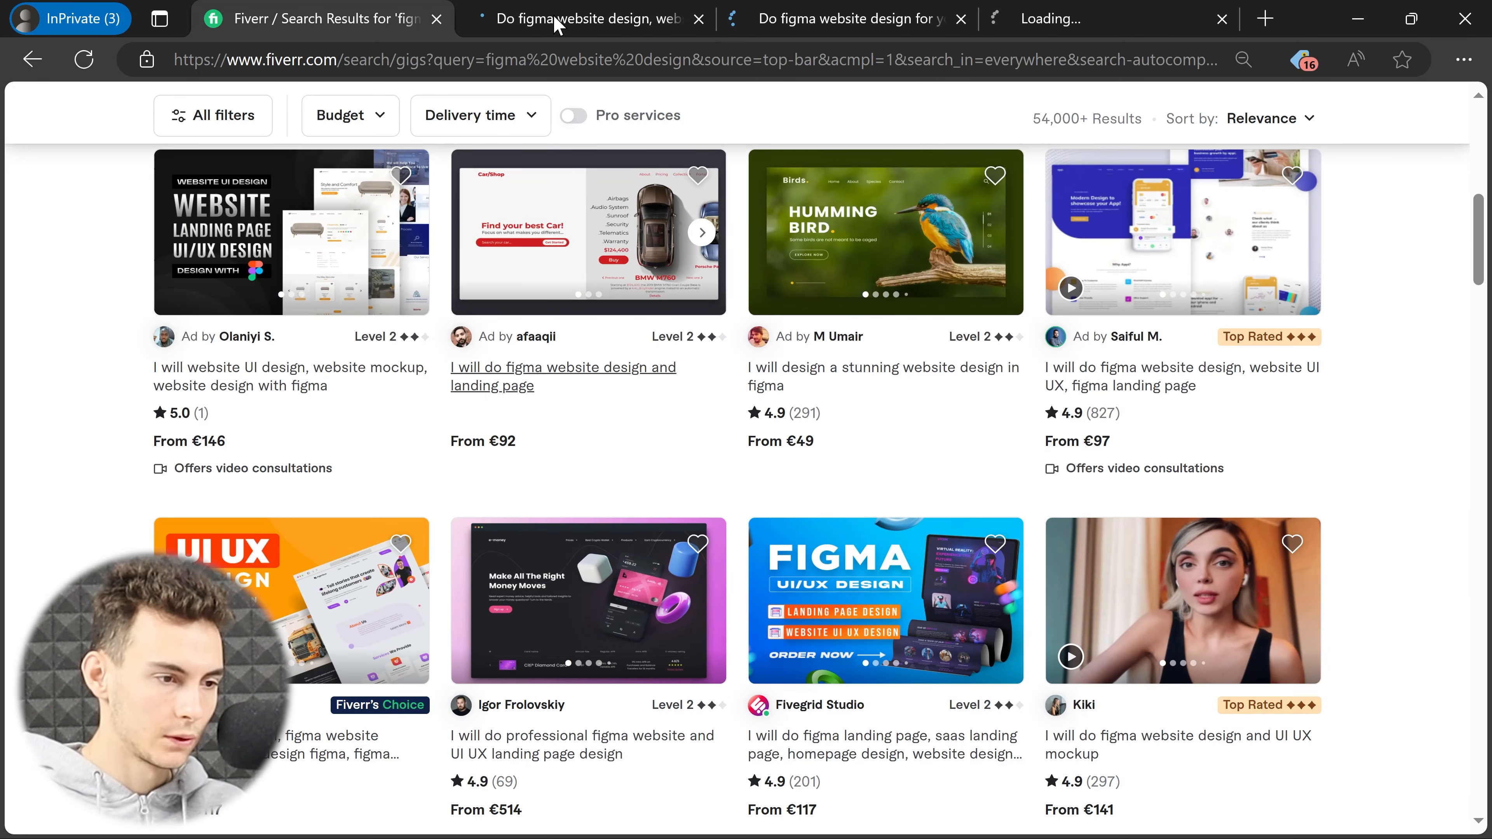
Look through the three opened competing gigs and examine how their packages are described and priced.
{"action": "left_click", "coordinate": [560, 23]}
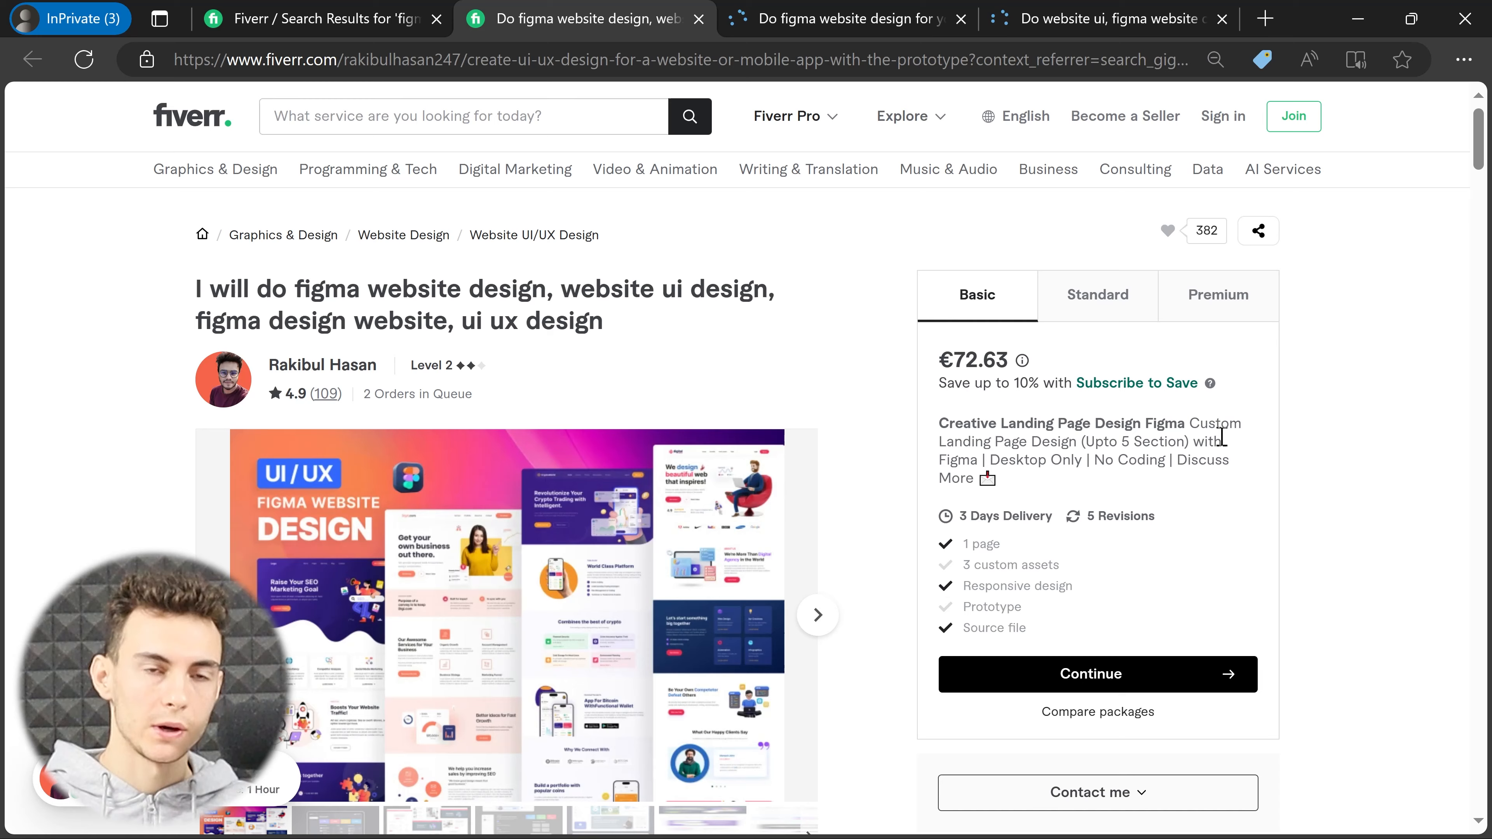
{"action": "key", "text": "ctrl+Tab"}
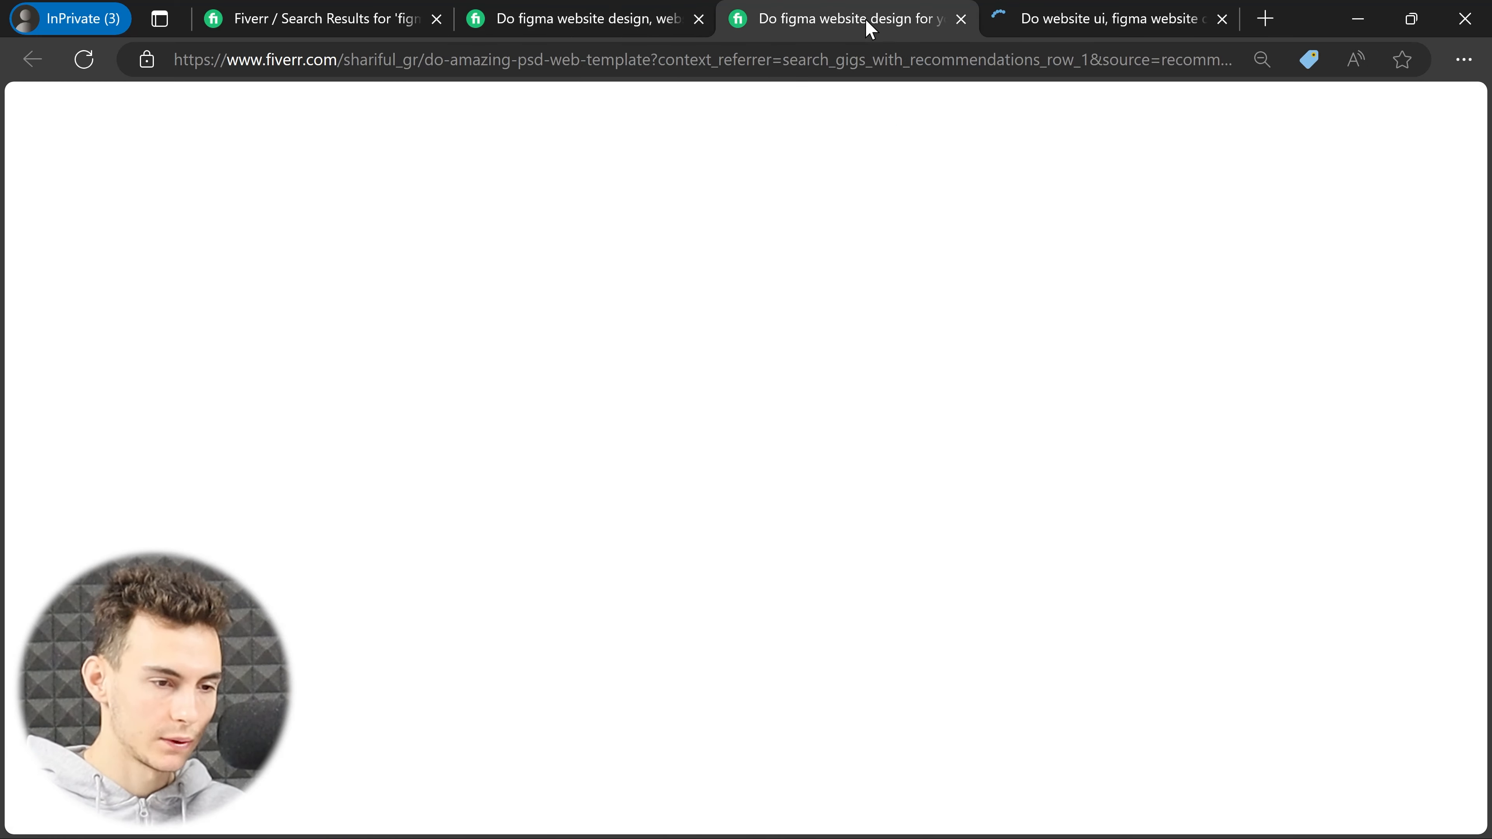
{"action": "key", "text": "ctrl+Tab"}
{"action": "key", "text": "ctrl+Tab"}
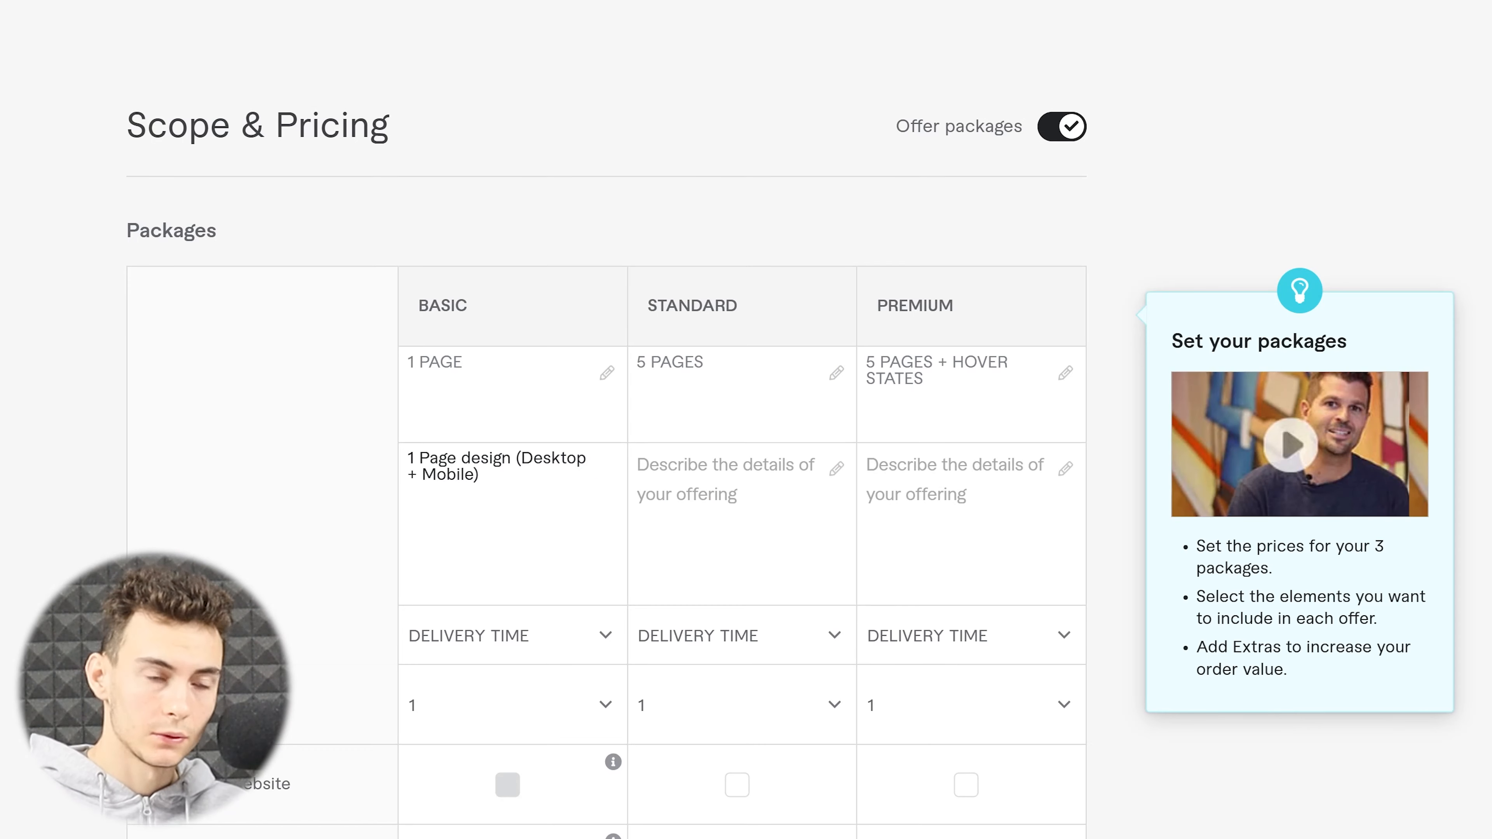
Back in the gig's pricing form, describe the Standard package as "5 Pages design (Desktop + Mobile)".
{"action": "left_click", "coordinate": [509, 482]}
{"action": "left_click", "coordinate": [723, 476]}
{"action": "type", "text": "1 Page design (Desktop + Mobile)"}
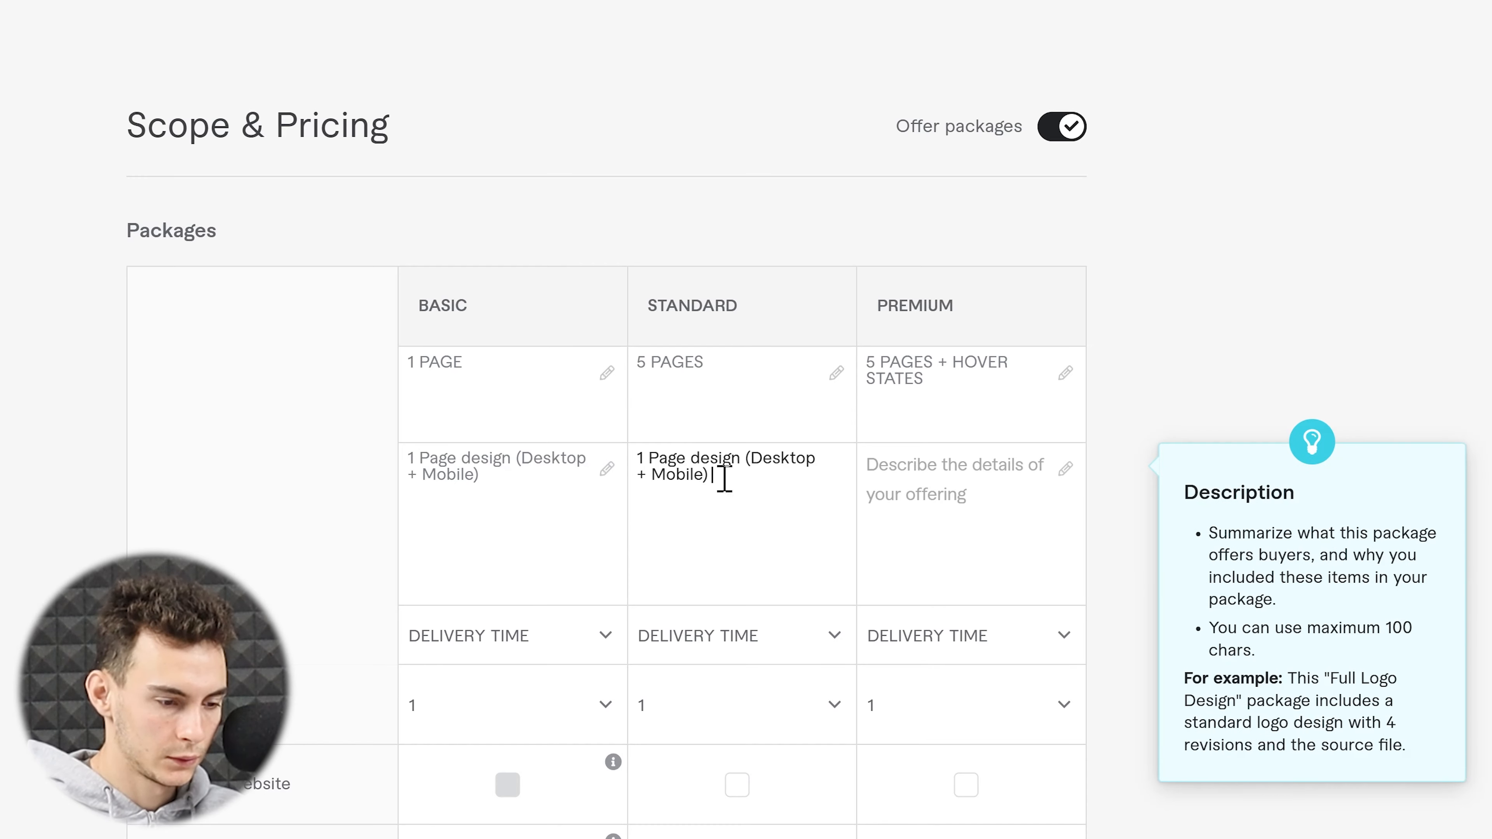
{"action": "double_click", "coordinate": [641, 458]}
{"action": "type", "text": "5"}
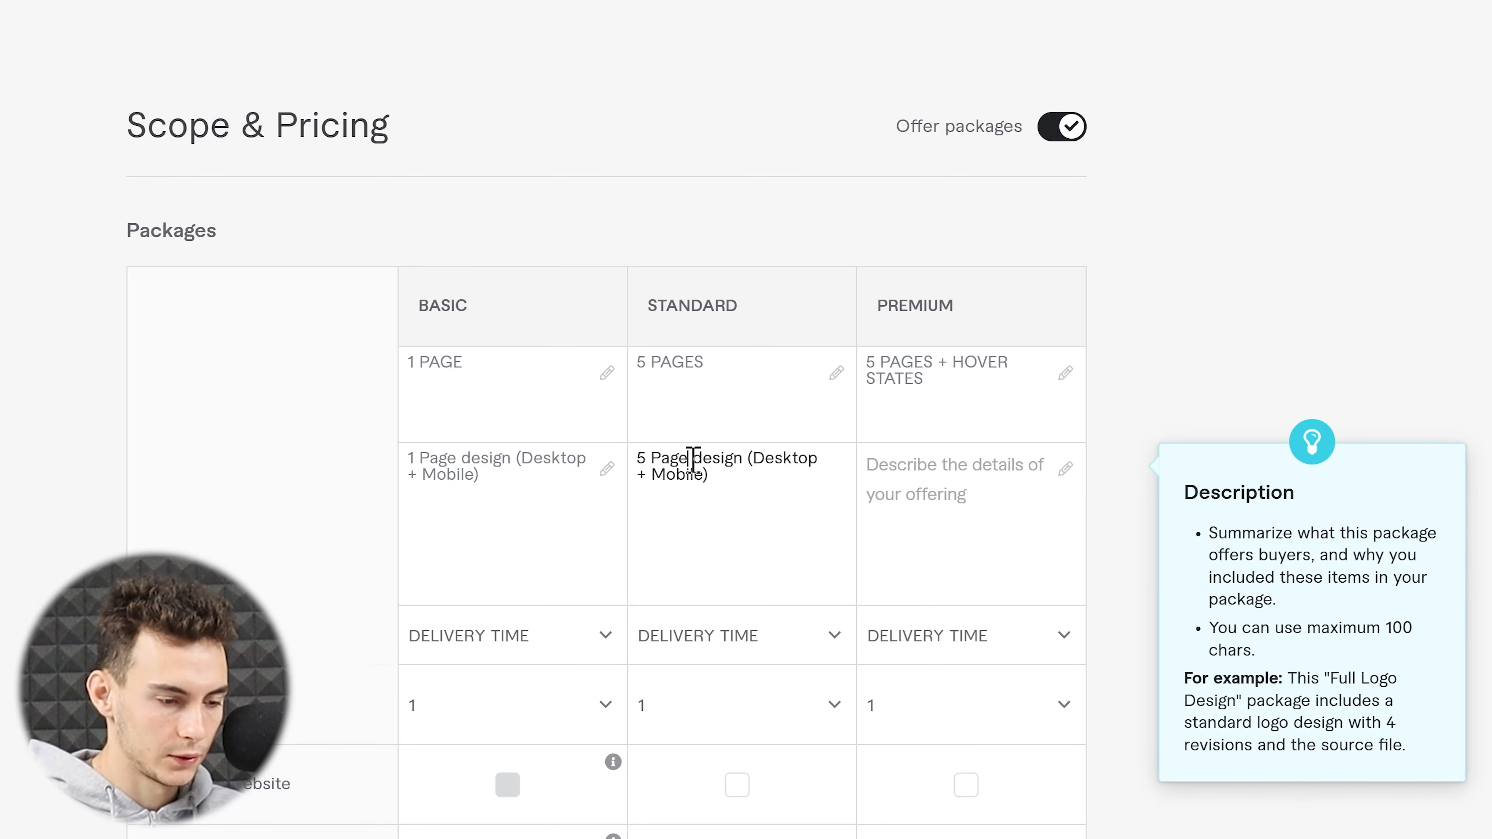
{"action": "left_click", "coordinate": [689, 459]}
{"action": "type", "text": "s"}
{"action": "left_click_drag", "start_coordinate": [744, 482], "coordinate": [621, 456]}
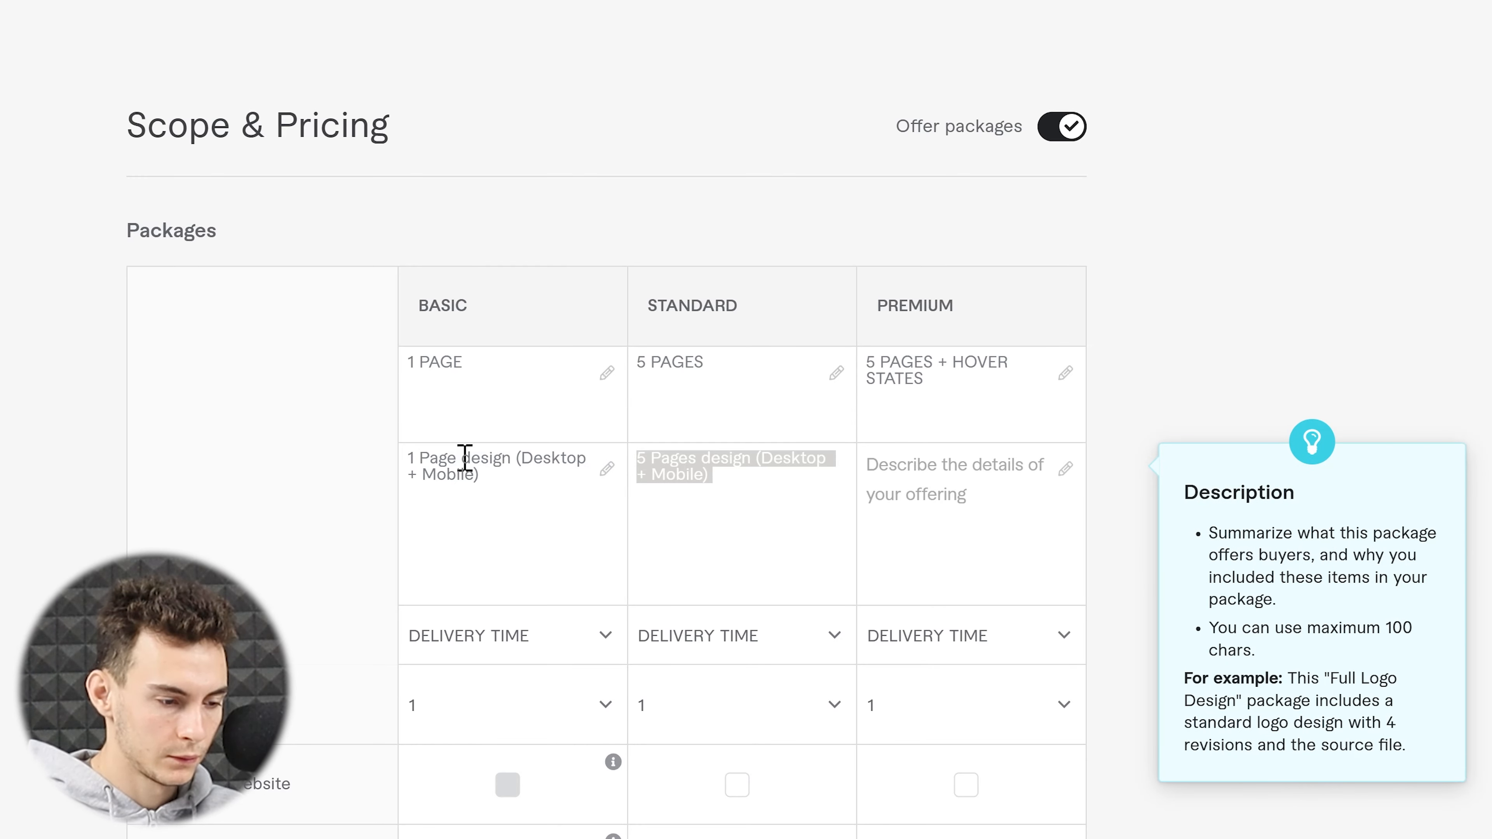
Replace the Basic package description with "✓ 1 Page ✓ Unlimited Sections ✓ Unlimited Revisions".
{"action": "left_click", "coordinate": [615, 508]}
{"action": "key", "text": "ctrl+a"}
{"action": "key", "text": "BackSpace"}
{"action": "type", "text": "✓ 1 Page ✓ Unlimited Sections ✓ Unlimited Revisions"}
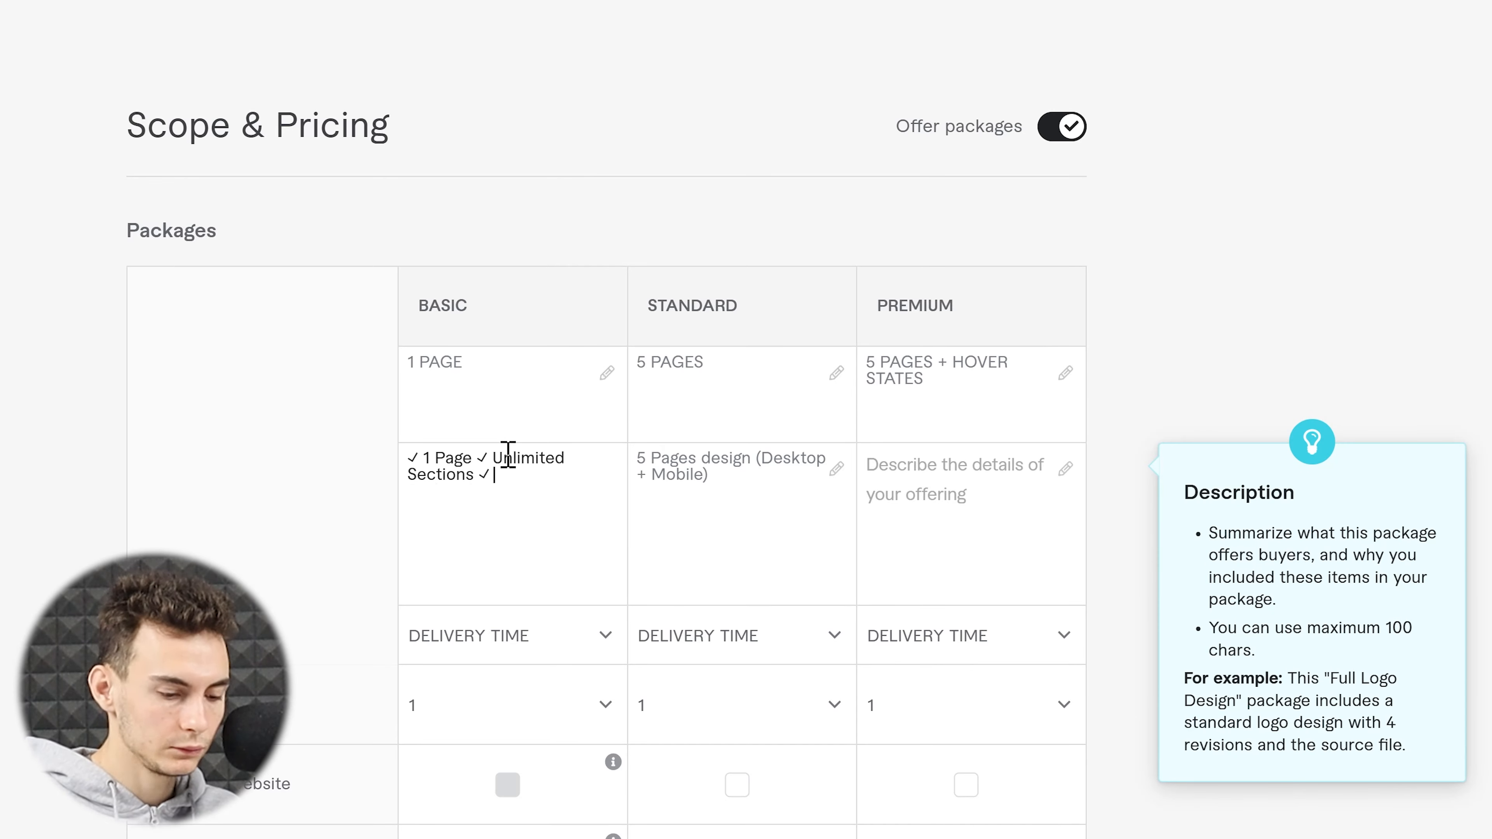
Extend the Basic description to read "✓ 1 Page Custom Design ✓ Unlimited Sections ✓ Unlimited Revisions ✓ Desktop + Mobile".
{"action": "left_click", "coordinate": [473, 458]}
{"action": "type", "text": "Custom Page"}
{"action": "left_click", "coordinate": [572, 501]}
{"action": "type", "text": "✓ Desktop + Mobile design"}
{"action": "double_click", "coordinate": [557, 458]}
{"action": "type", "text": "Design"}
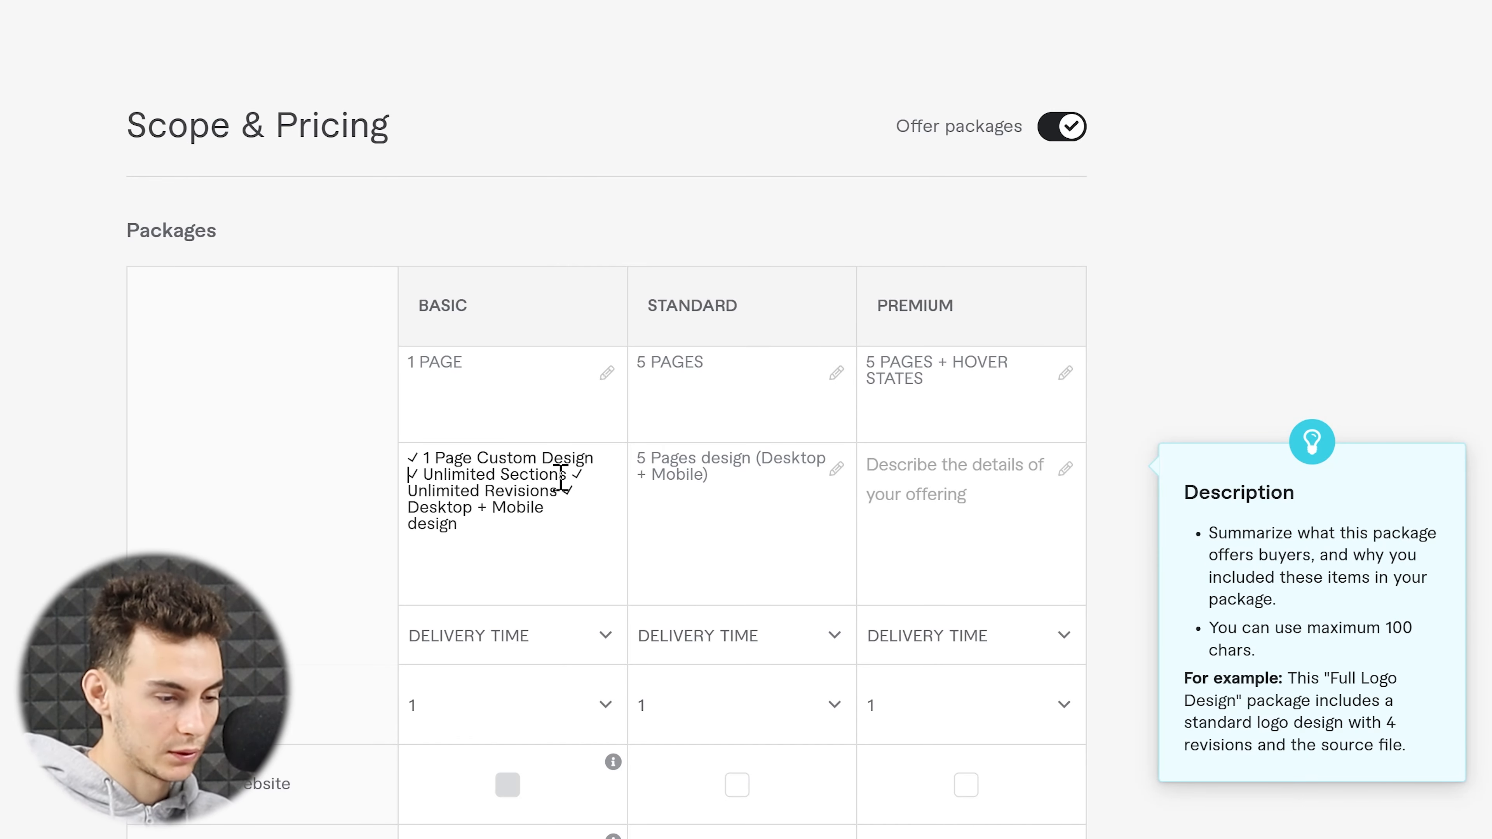
{"action": "key", "text": "BackSpace"}
{"action": "key", "text": "BackSpace"}
{"action": "key", "text": "BackSpace"}
{"action": "key", "text": "BackSpace"}
{"action": "key", "text": "BackSpace"}
{"action": "key", "text": "BackSpace"}
Reuse the Basic description for the Standard package as "✓ 5 Pages Custom Design ✓ Unlimited Sections ✓ Unlimited Revisions ✓ Desktop + Mobile".
{"action": "key", "text": "ctrl+a"}
{"action": "left_click", "coordinate": [669, 473]}
{"action": "type", "text": "✓ 1 Page Custom Design ✓ Unlimited Sections ✓ Unlimited Revisions ✓ Desktop + Mobile"}
Copy the Standard description into the Premium package and append "✓ Hover States" to it.
{"action": "left_click_drag", "start_coordinate": [764, 525], "coordinate": [636, 456]}
{"action": "left_click", "coordinate": [969, 506]}
{"action": "key", "text": "ctrl+v"}
{"action": "key", "text": "ctrl+v"}
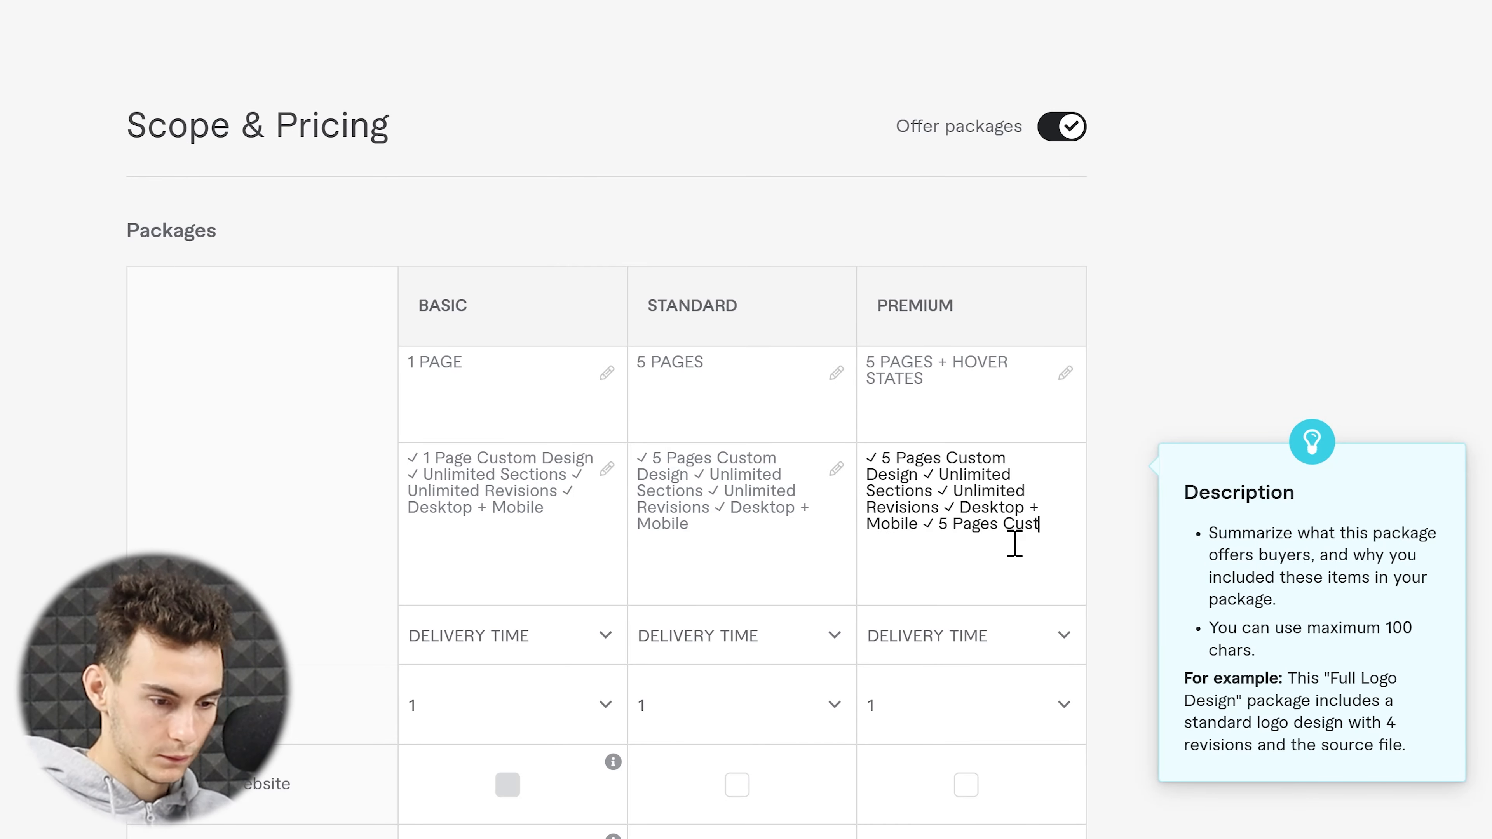
{"action": "type", "text": "Hover States"}
{"action": "scroll", "coordinate": [444, 382], "scroll_direction": "down", "scroll_amount": 2}
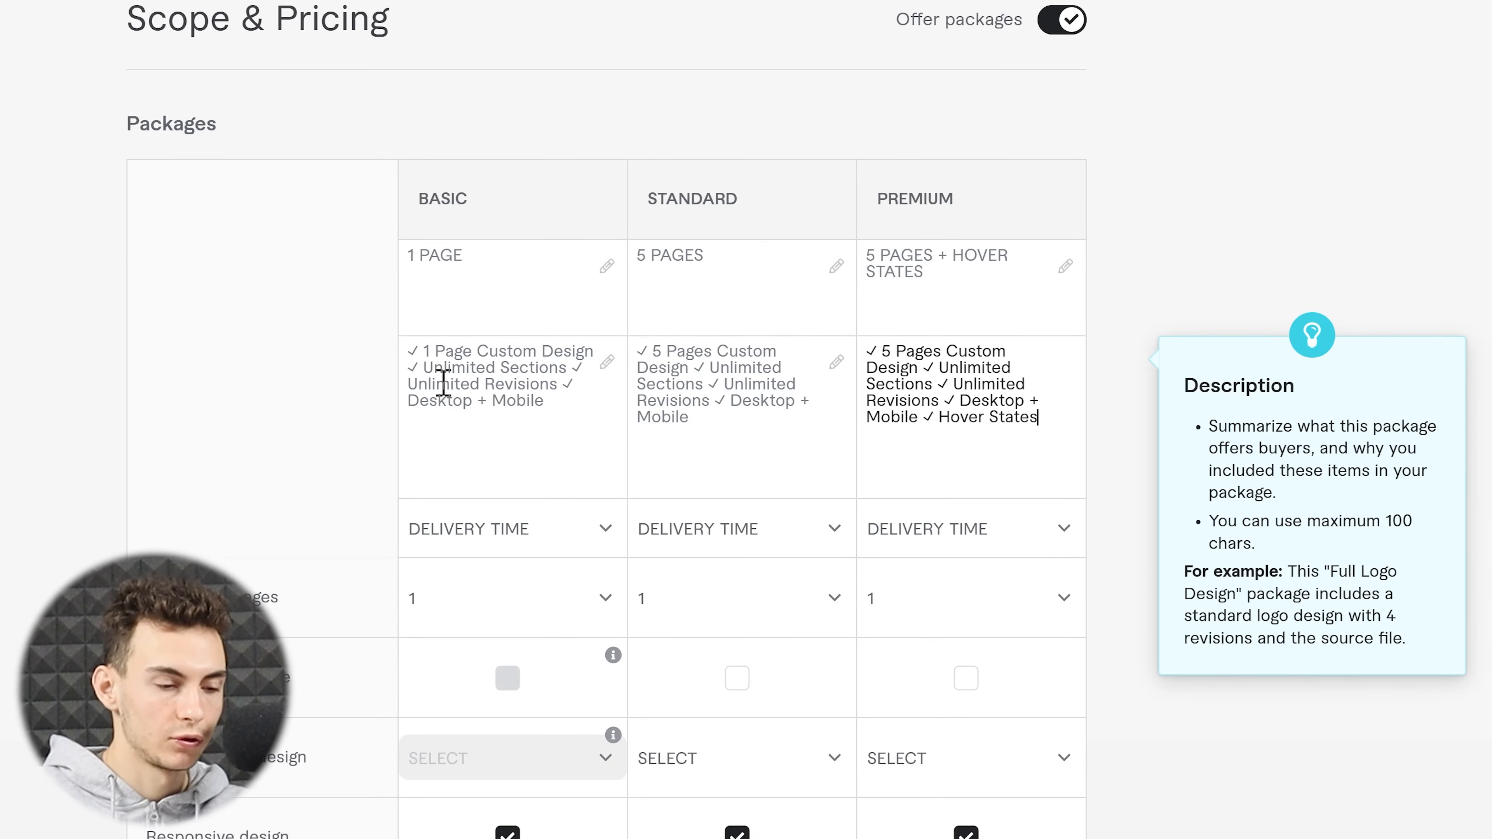
Set the delivery time of all three packages to 7 days.
{"action": "left_click", "coordinate": [443, 361]}
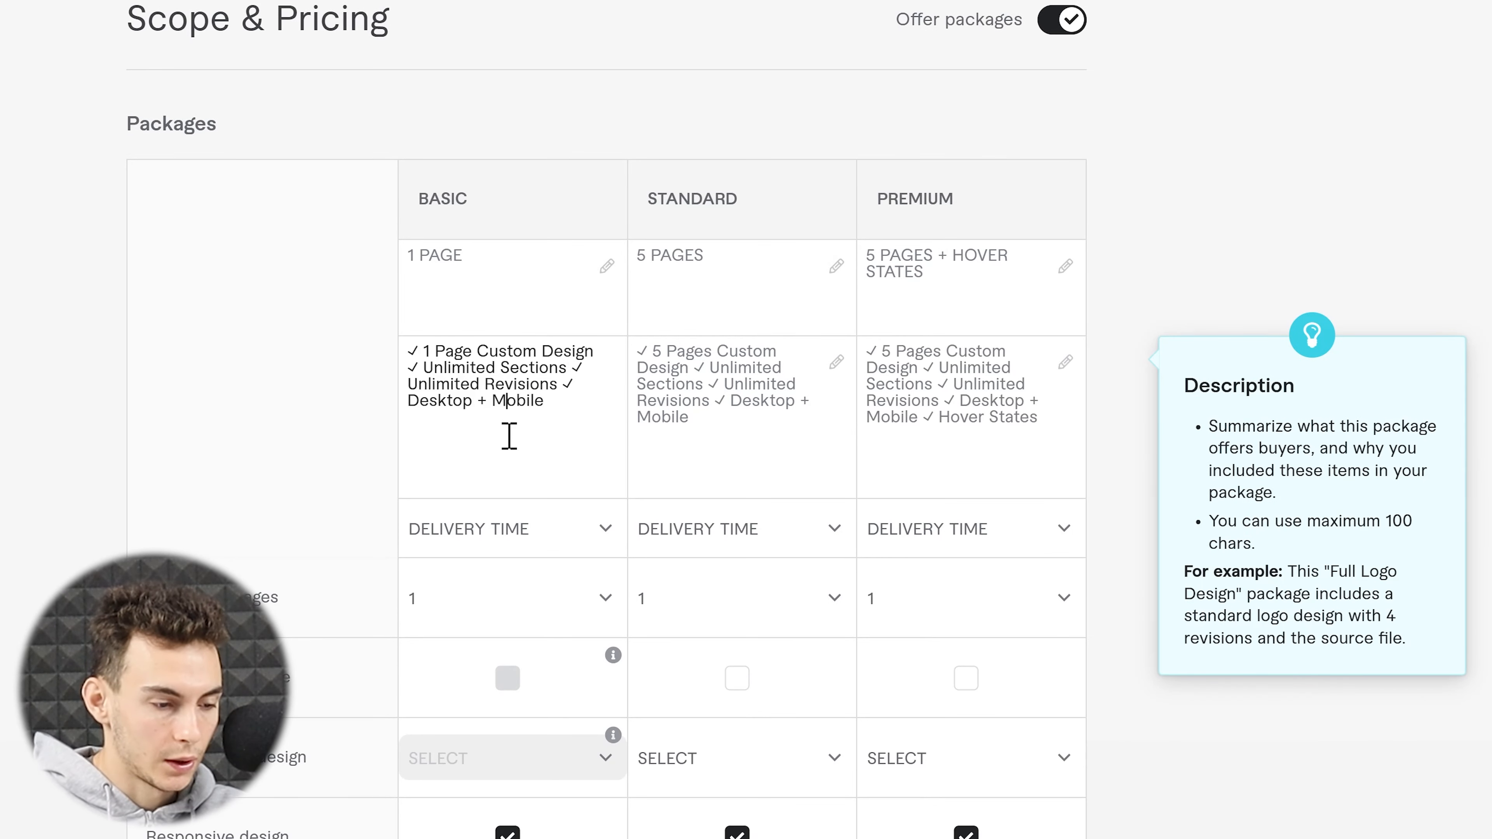
{"action": "scroll", "coordinate": [506, 437], "scroll_direction": "down", "scroll_amount": 2}
{"action": "left_click", "coordinate": [508, 447]}
{"action": "scroll", "coordinate": [546, 696], "scroll_direction": "down", "scroll_amount": 5}
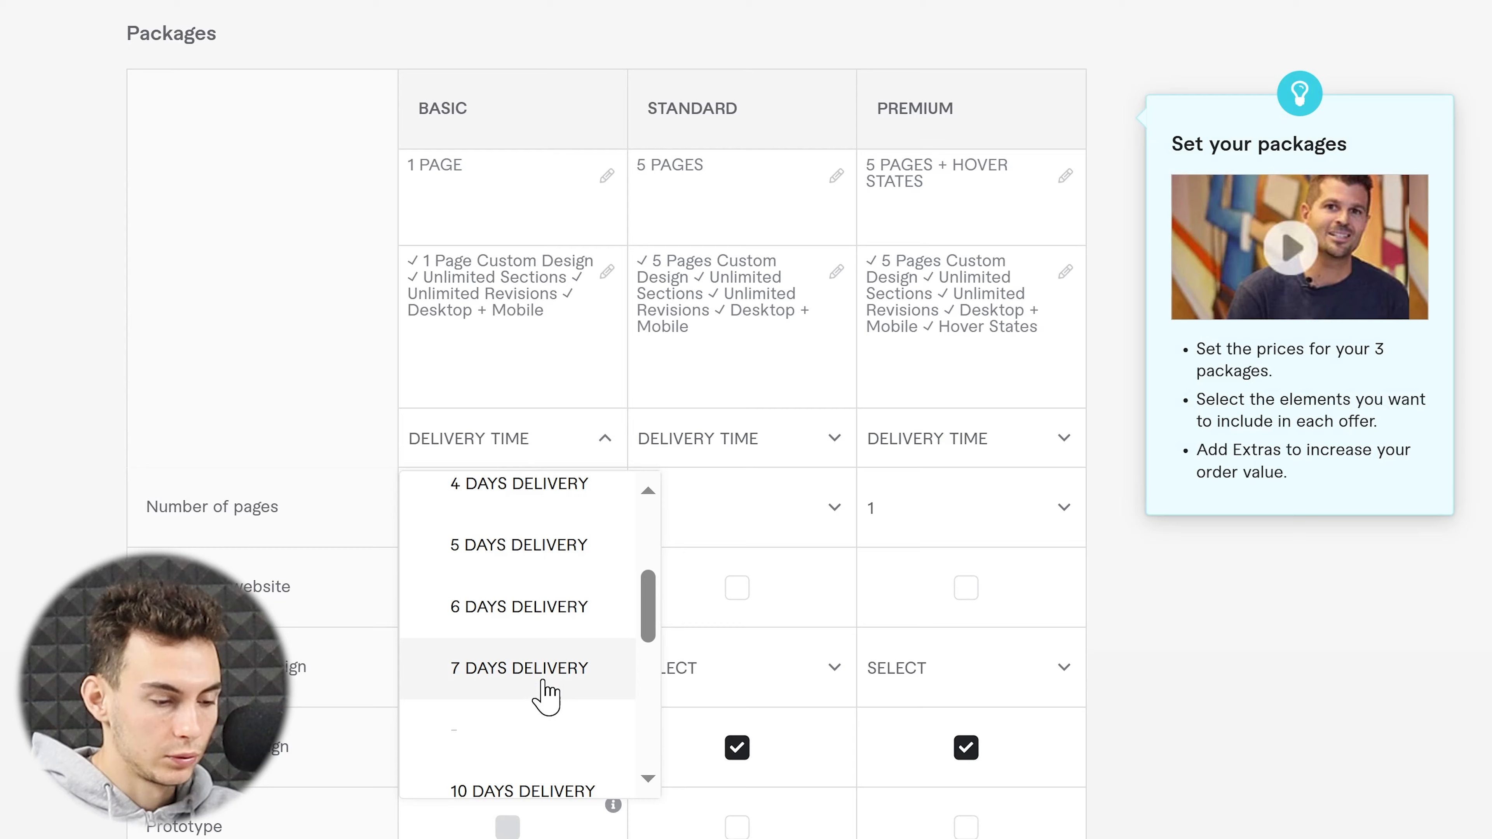
{"action": "left_click", "coordinate": [546, 697]}
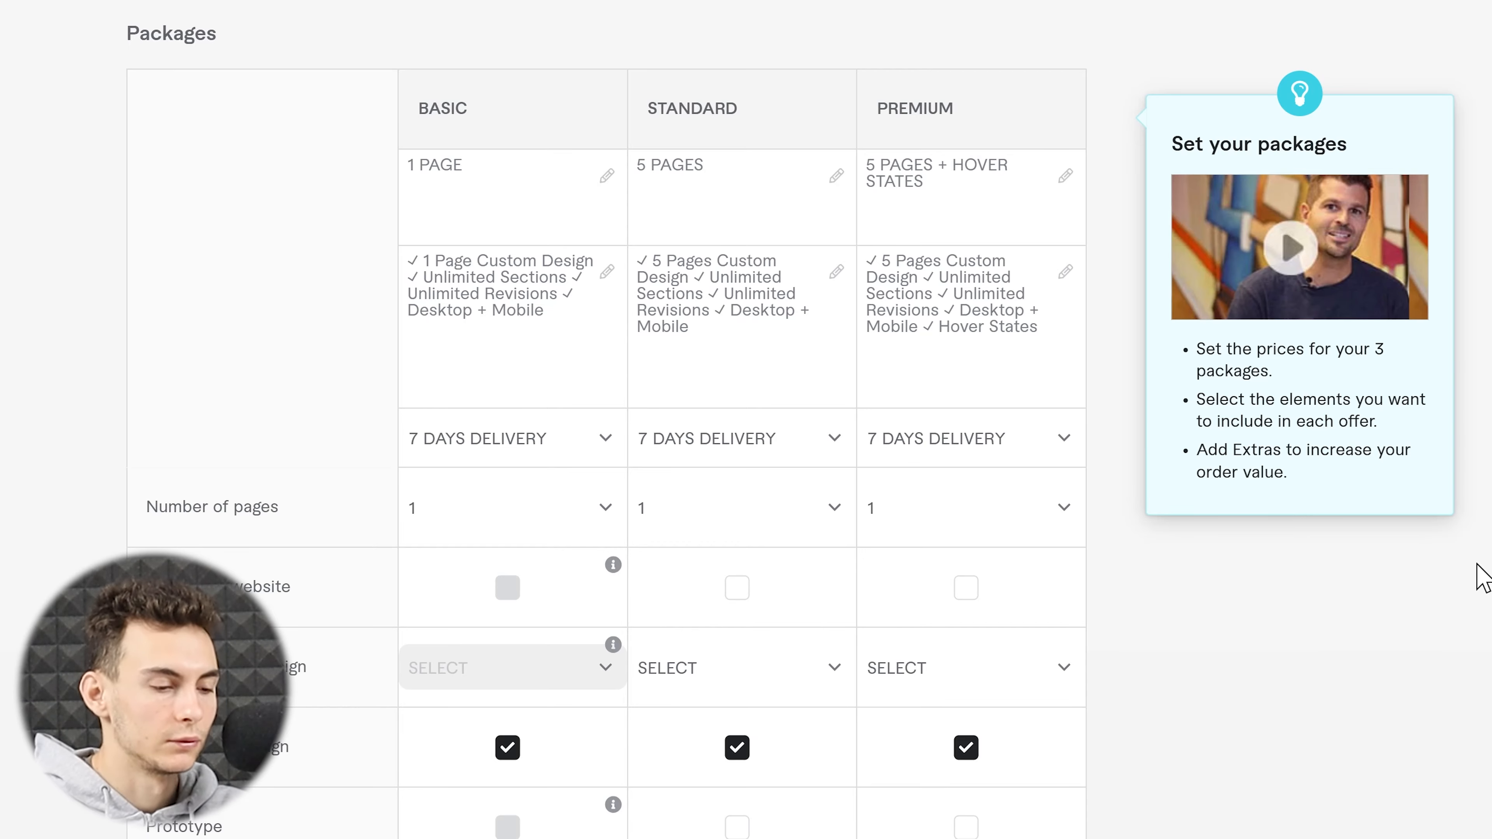
Set the number of pages to 5 for both the Standard and Premium packages.
{"action": "left_click", "coordinate": [483, 523]}
{"action": "left_click", "coordinate": [699, 508]}
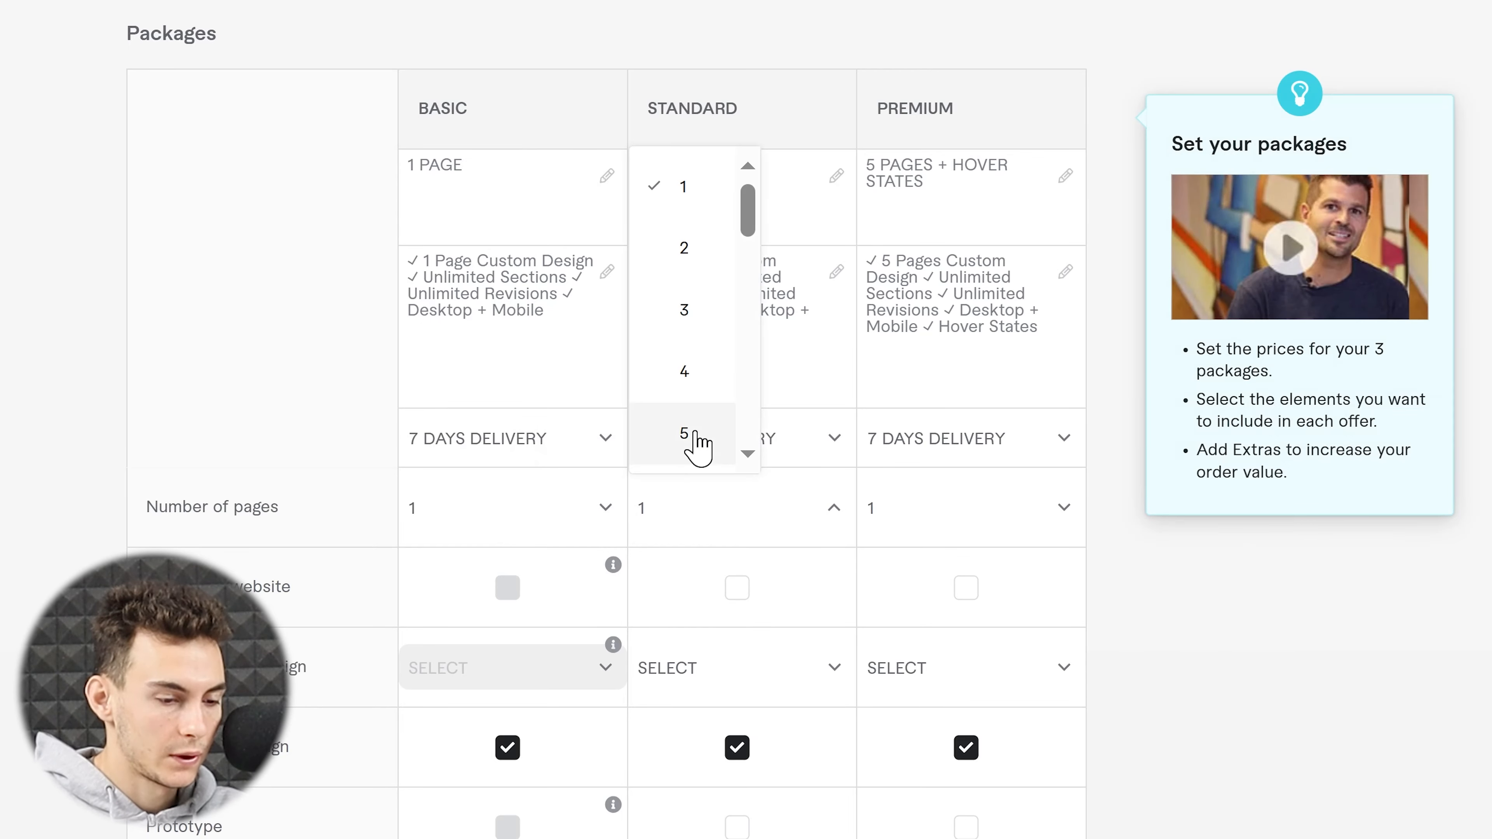
{"action": "left_click", "coordinate": [698, 447]}
{"action": "left_click", "coordinate": [940, 508]}
{"action": "left_click", "coordinate": [919, 444]}
Include the source file in all three packages and set their revisions to unlimited.
{"action": "scroll", "coordinate": [715, 543], "scroll_direction": "down", "scroll_amount": 1}
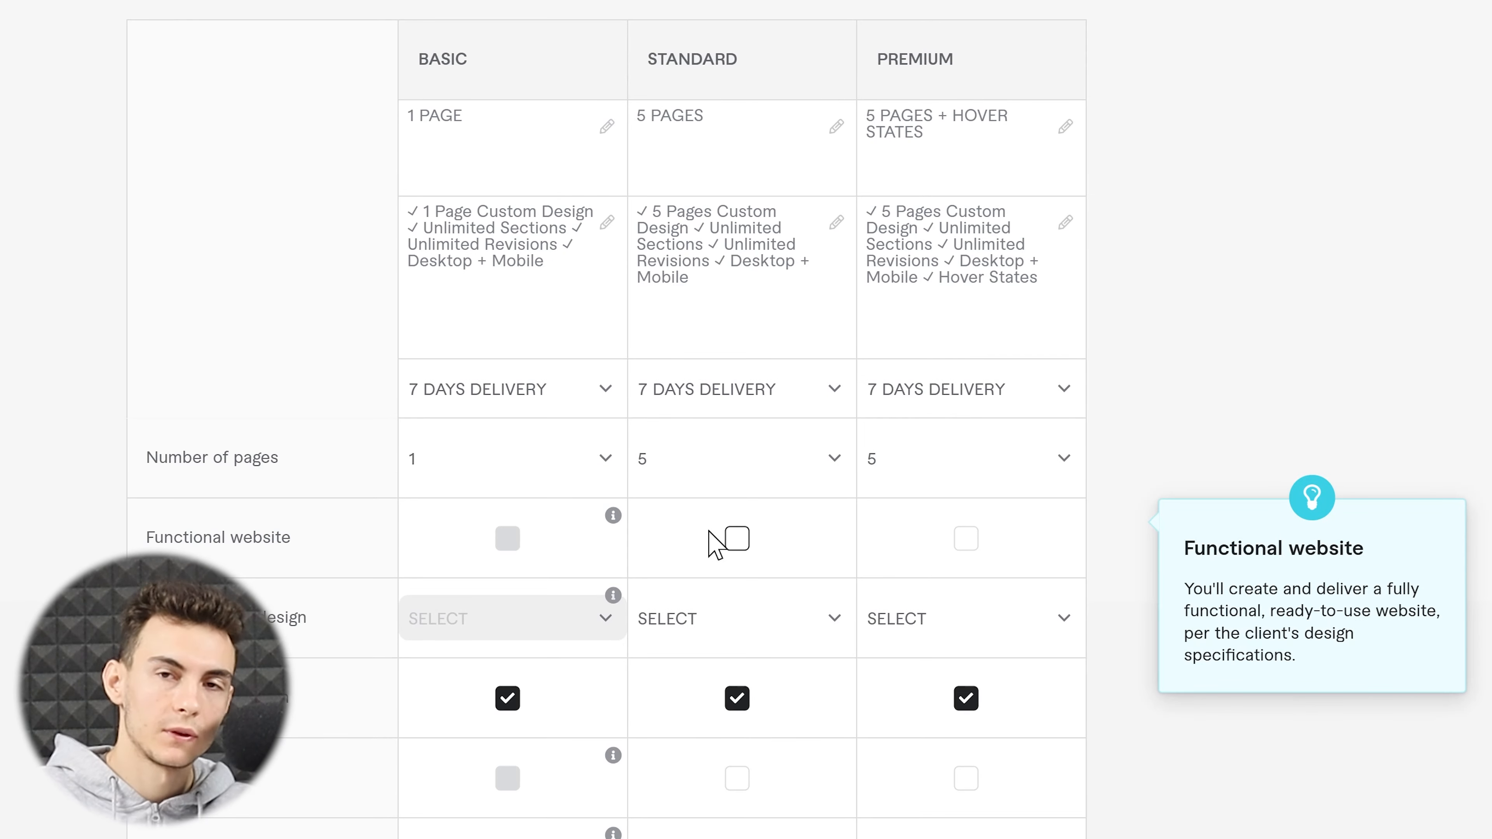
{"action": "scroll", "coordinate": [293, 453], "scroll_direction": "down", "scroll_amount": 4}
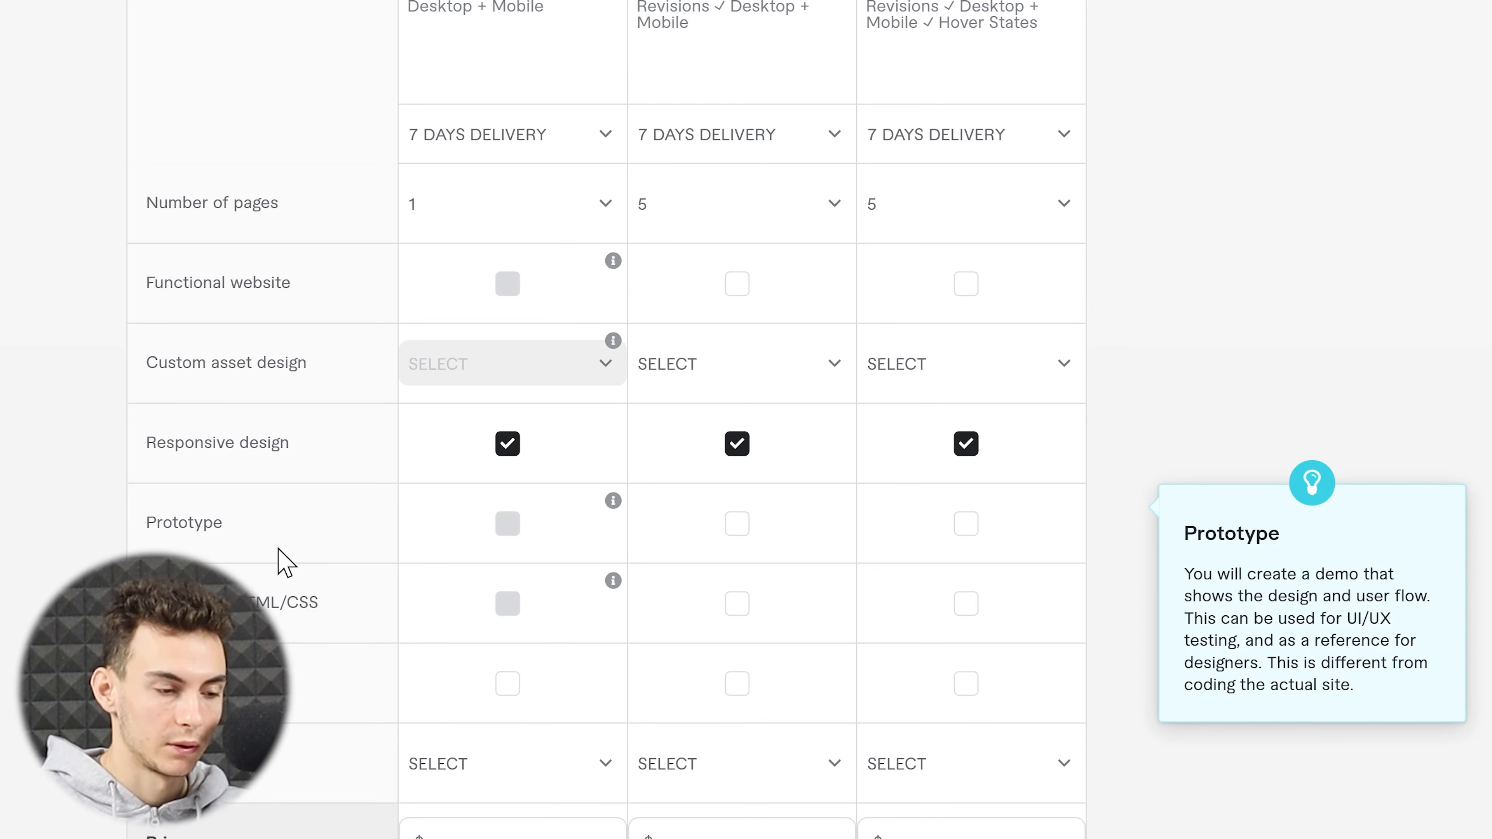
{"action": "scroll", "coordinate": [285, 565], "scroll_direction": "up", "scroll_amount": 3}
{"action": "scroll", "coordinate": [317, 513], "scroll_direction": "down", "scroll_amount": 2}
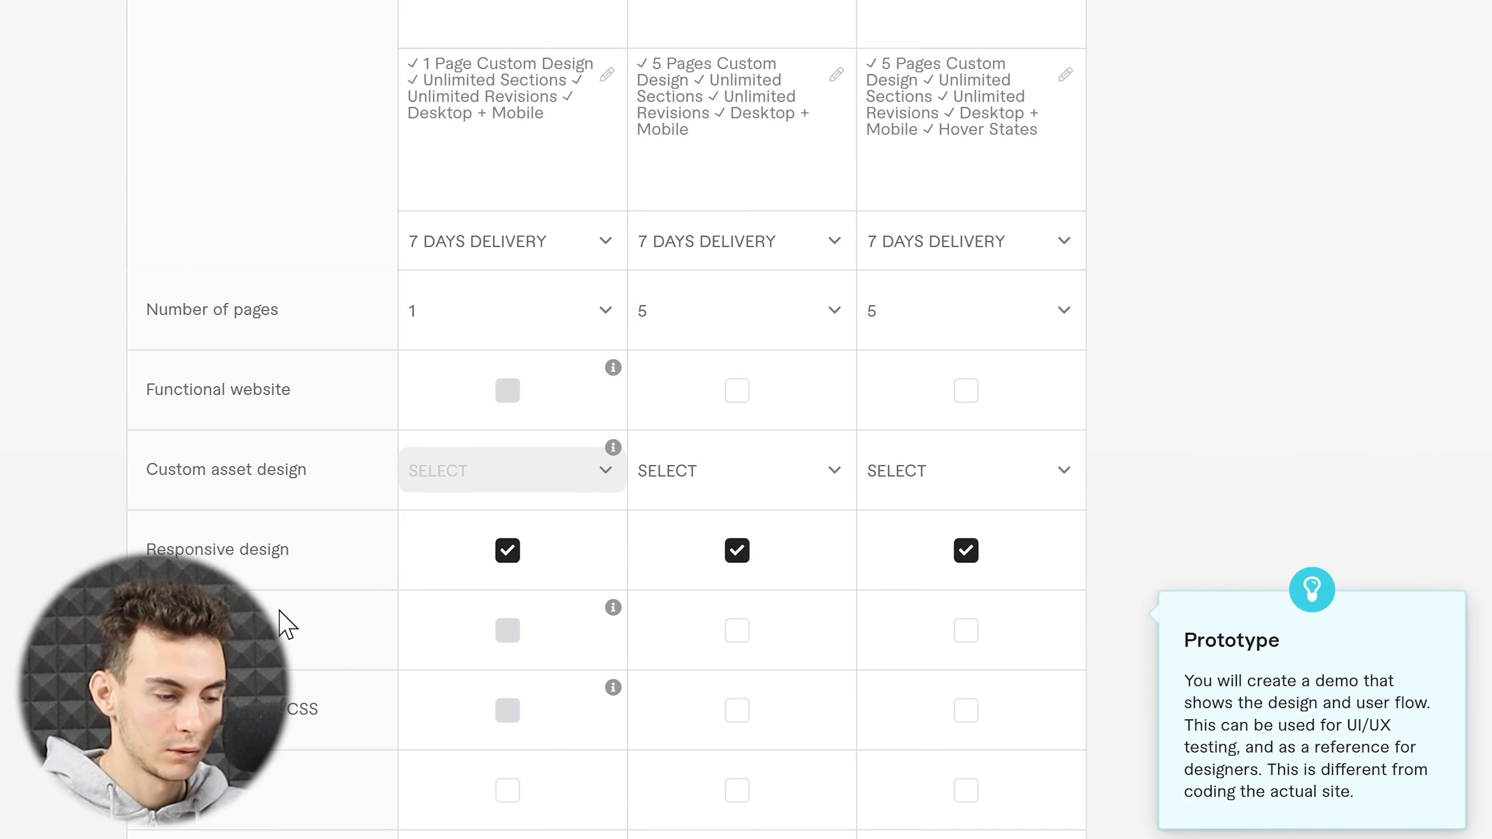
{"action": "scroll", "coordinate": [265, 581], "scroll_direction": "down", "scroll_amount": 4}
{"action": "left_click", "coordinate": [967, 552]}
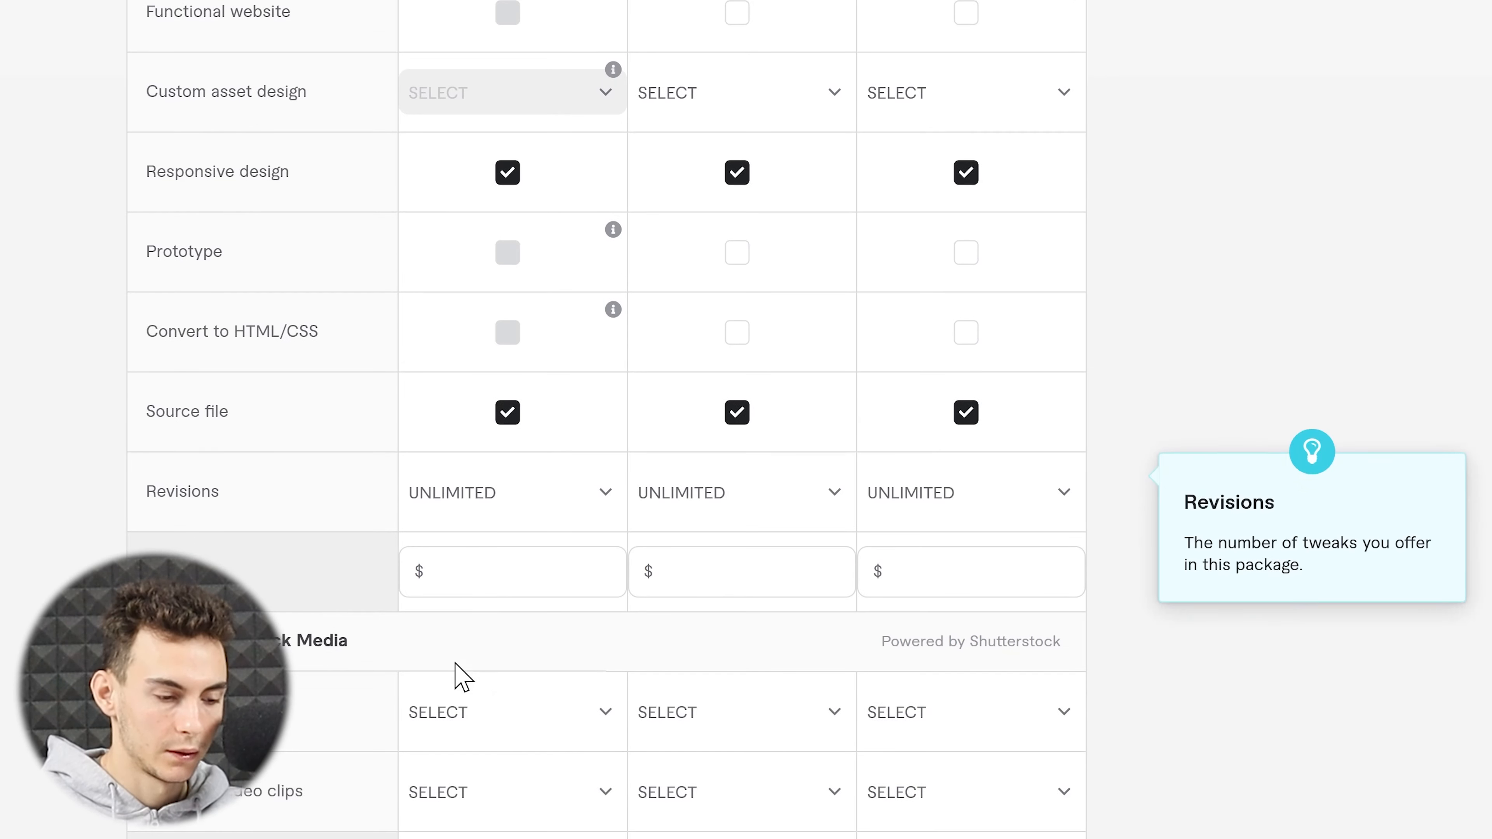
Price the Basic package at $50, the Standard package at $195 and the Premium package at $225.
{"action": "left_click", "coordinate": [499, 579]}
{"action": "type", "text": "5"}
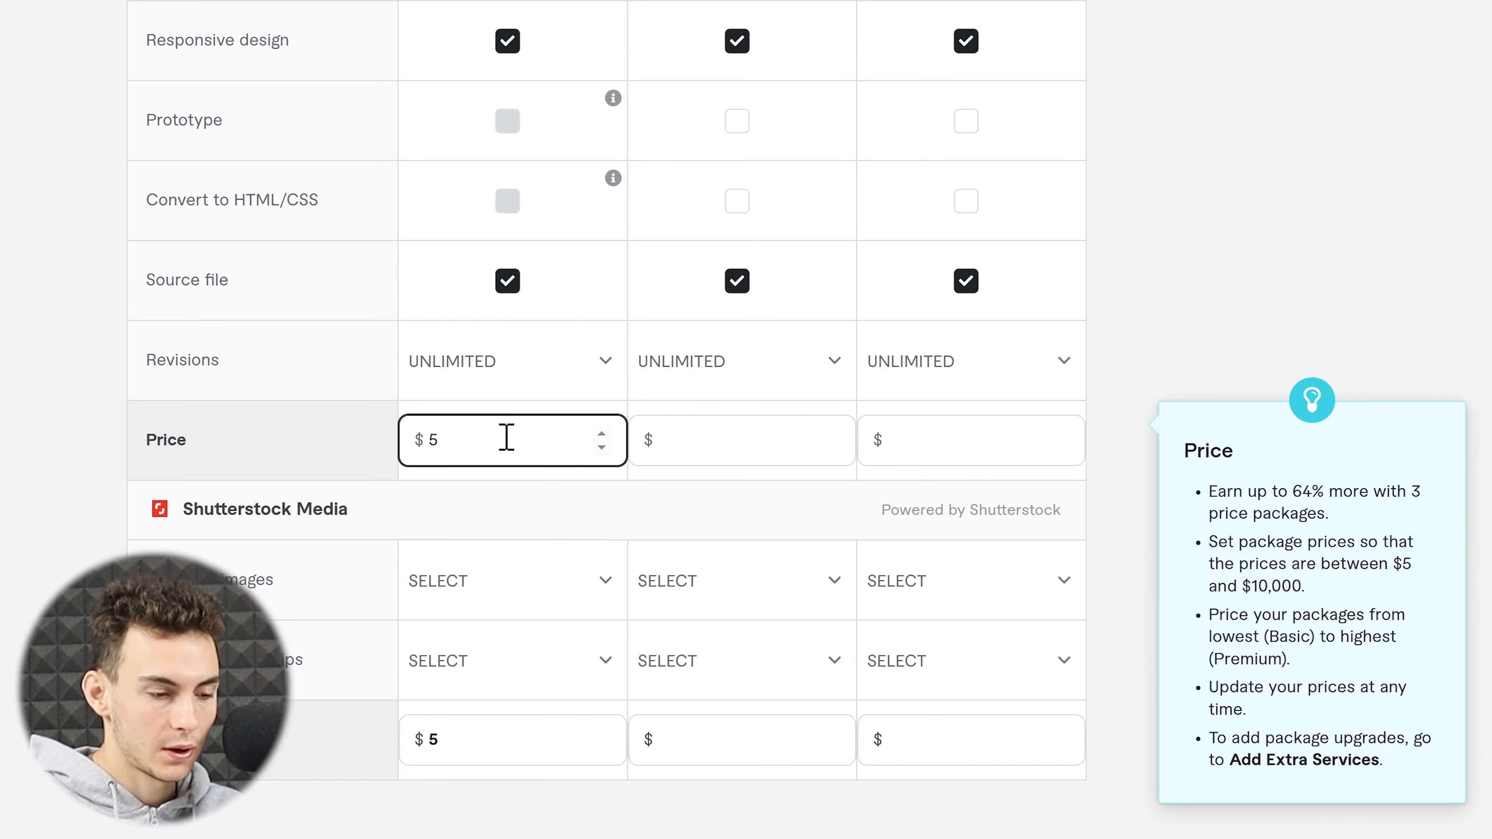
{"action": "type", "text": "0"}
{"action": "left_click", "coordinate": [755, 449]}
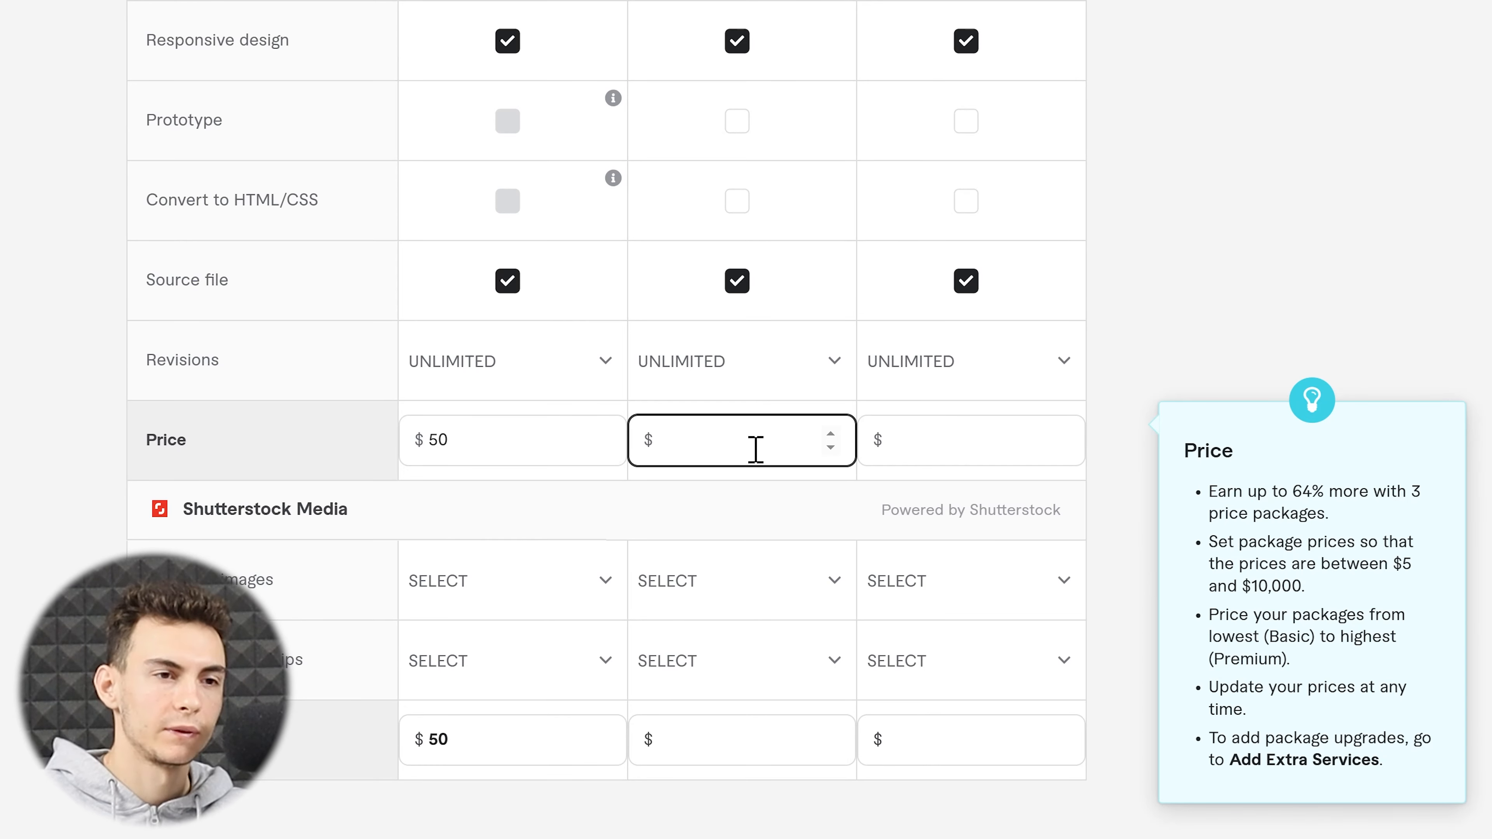
{"action": "type", "text": "195"}
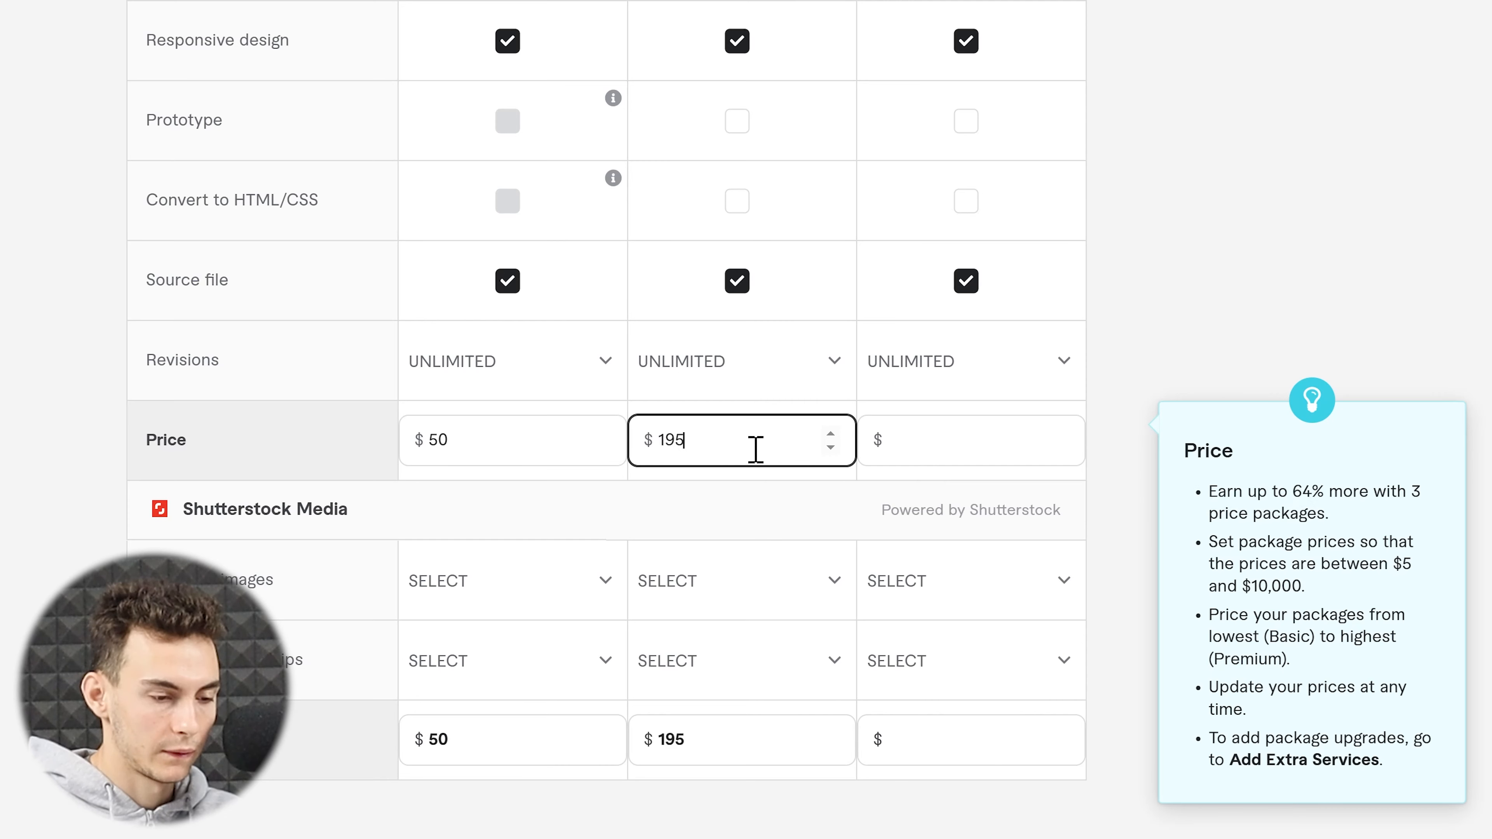
{"action": "left_click", "coordinate": [905, 444]}
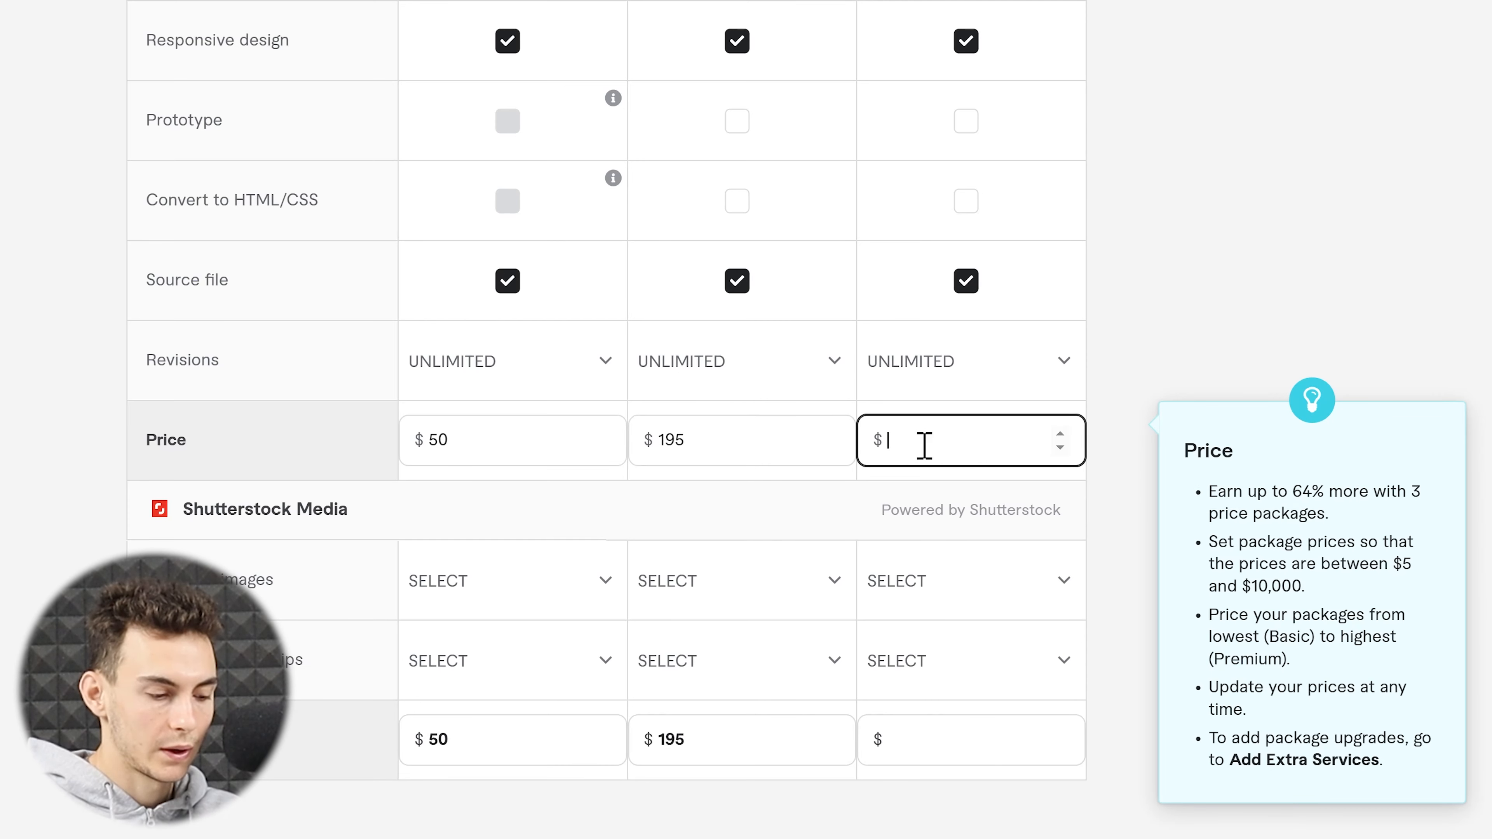
{"action": "type", "text": "225"}
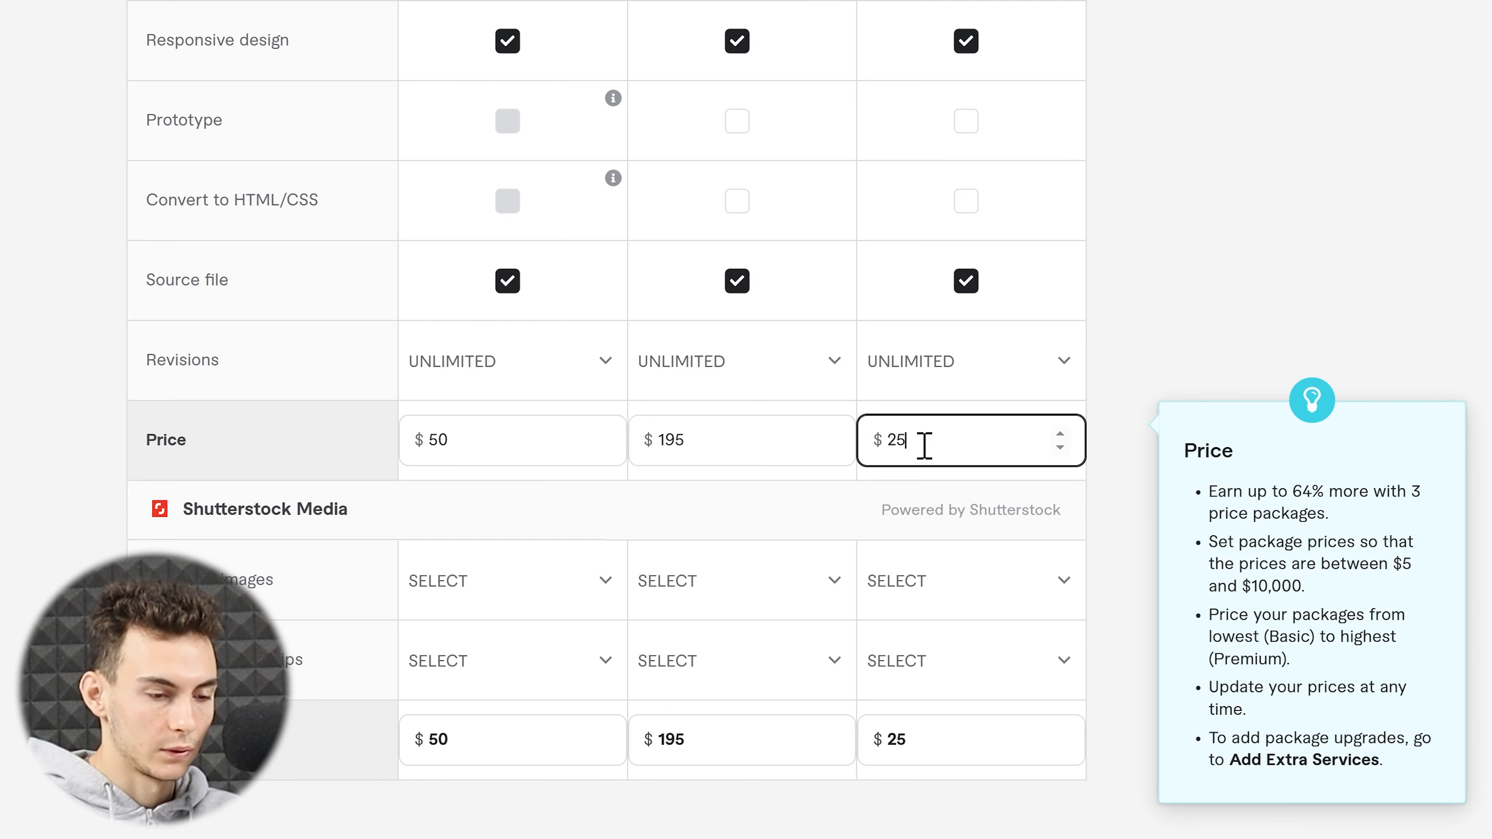
{"action": "scroll", "coordinate": [705, 376], "scroll_direction": "down", "scroll_amount": 2}
{"action": "left_click", "coordinate": [517, 311]}
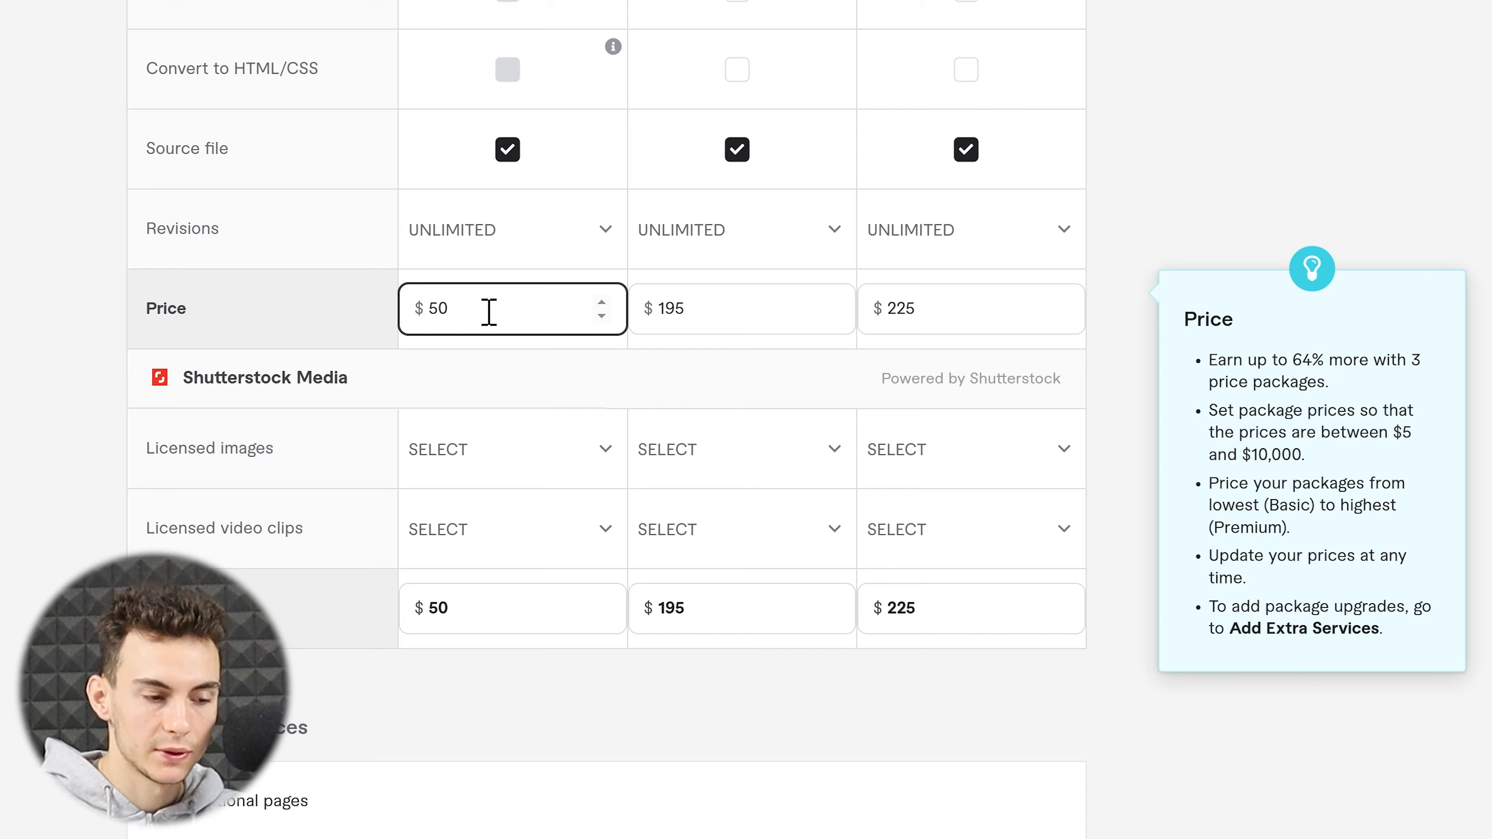
Set the extra fast delivery surcharge to $40 for the Basic, Standard and Premium packages.
{"action": "scroll", "coordinate": [489, 311], "scroll_direction": "down", "scroll_amount": 10}
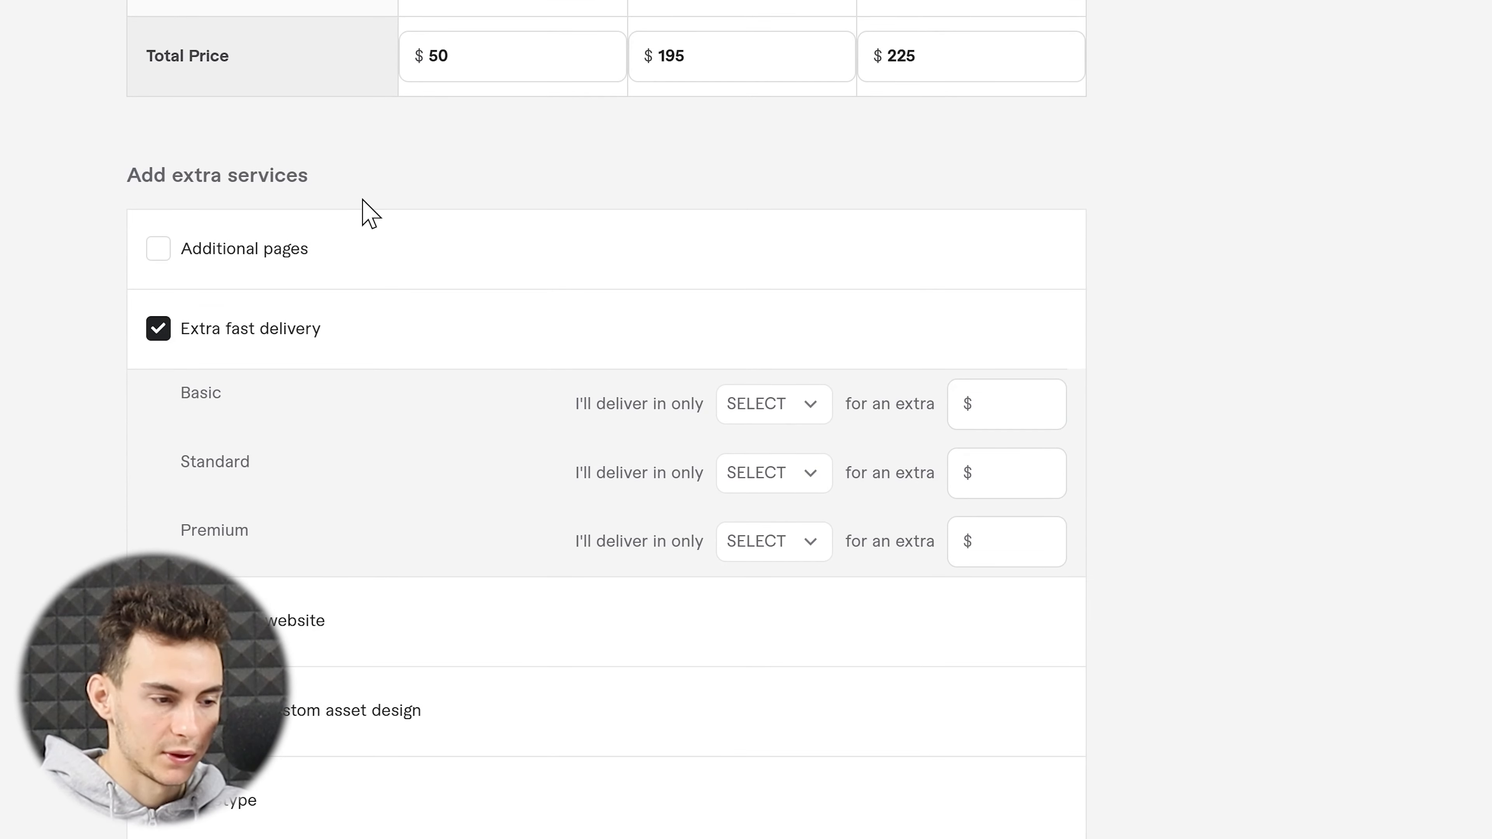
{"action": "scroll", "coordinate": [364, 211], "scroll_direction": "down", "scroll_amount": 2}
{"action": "left_click", "coordinate": [983, 331]}
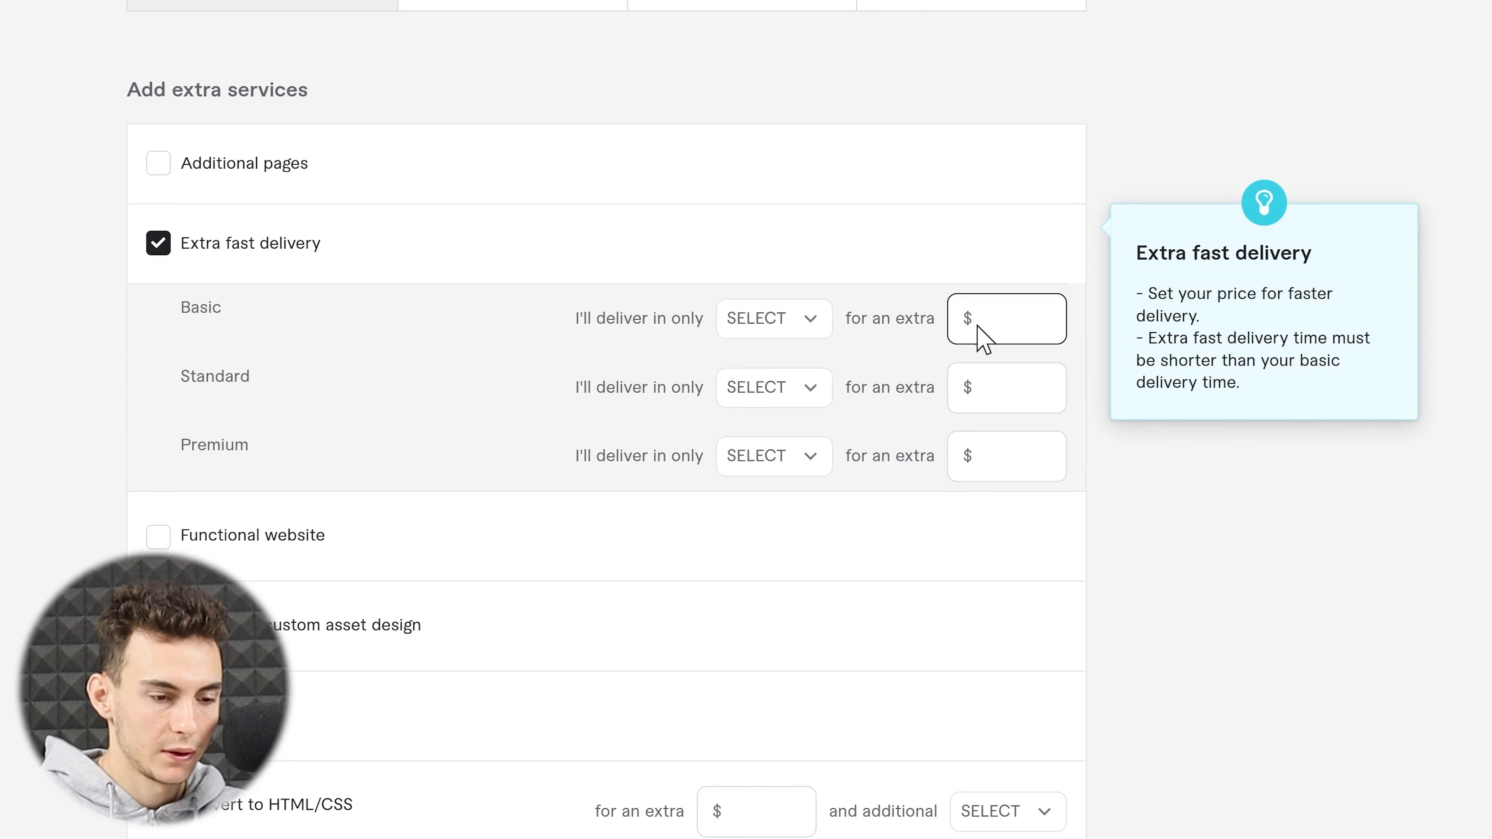
{"action": "type", "text": "40"}
{"action": "left_click", "coordinate": [999, 387]}
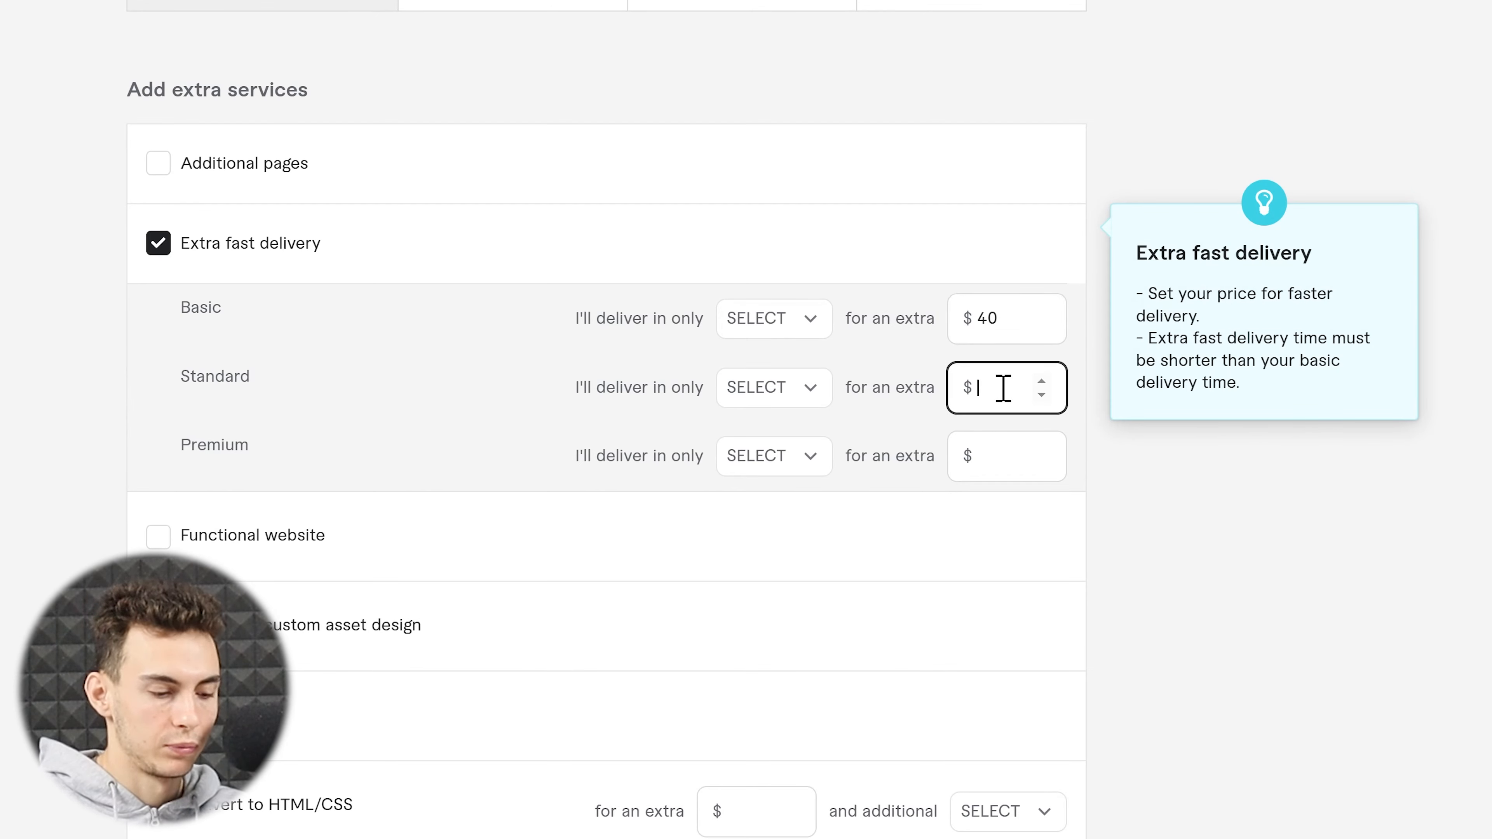
{"action": "type", "text": "40"}
{"action": "left_click", "coordinate": [1009, 446]}
{"action": "type", "text": "40"}
Set the extra fast delivery time to 5 days for all three packages.
{"action": "left_click", "coordinate": [793, 322]}
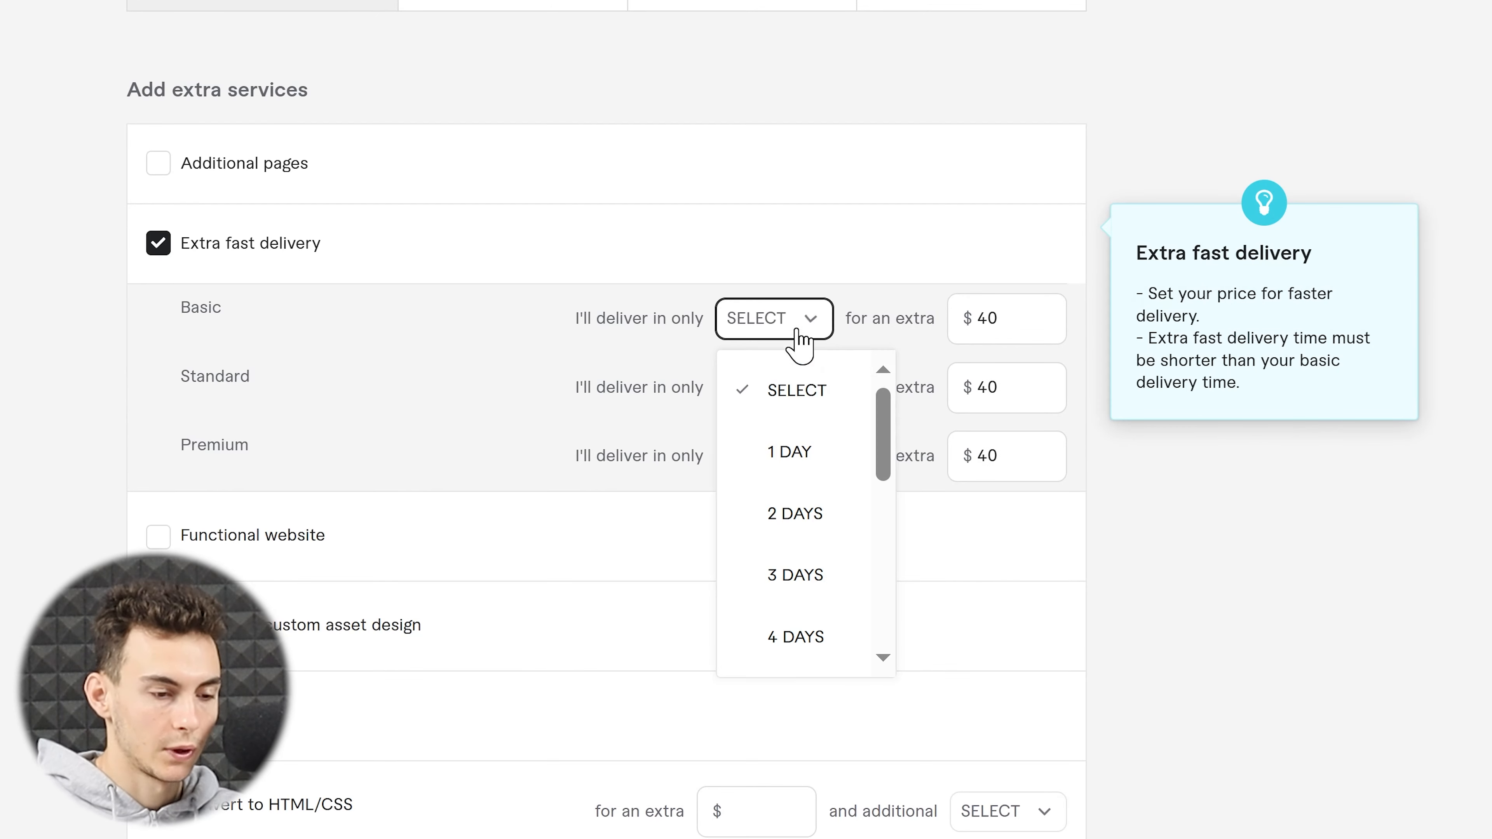
{"action": "left_click", "coordinate": [763, 673]}
{"action": "left_click", "coordinate": [763, 390]}
{"action": "left_click", "coordinate": [798, 741]}
{"action": "left_click", "coordinate": [774, 456]}
{"action": "left_click", "coordinate": [784, 682]}
{"action": "scroll", "coordinate": [260, 550], "scroll_direction": "down", "scroll_amount": 7}
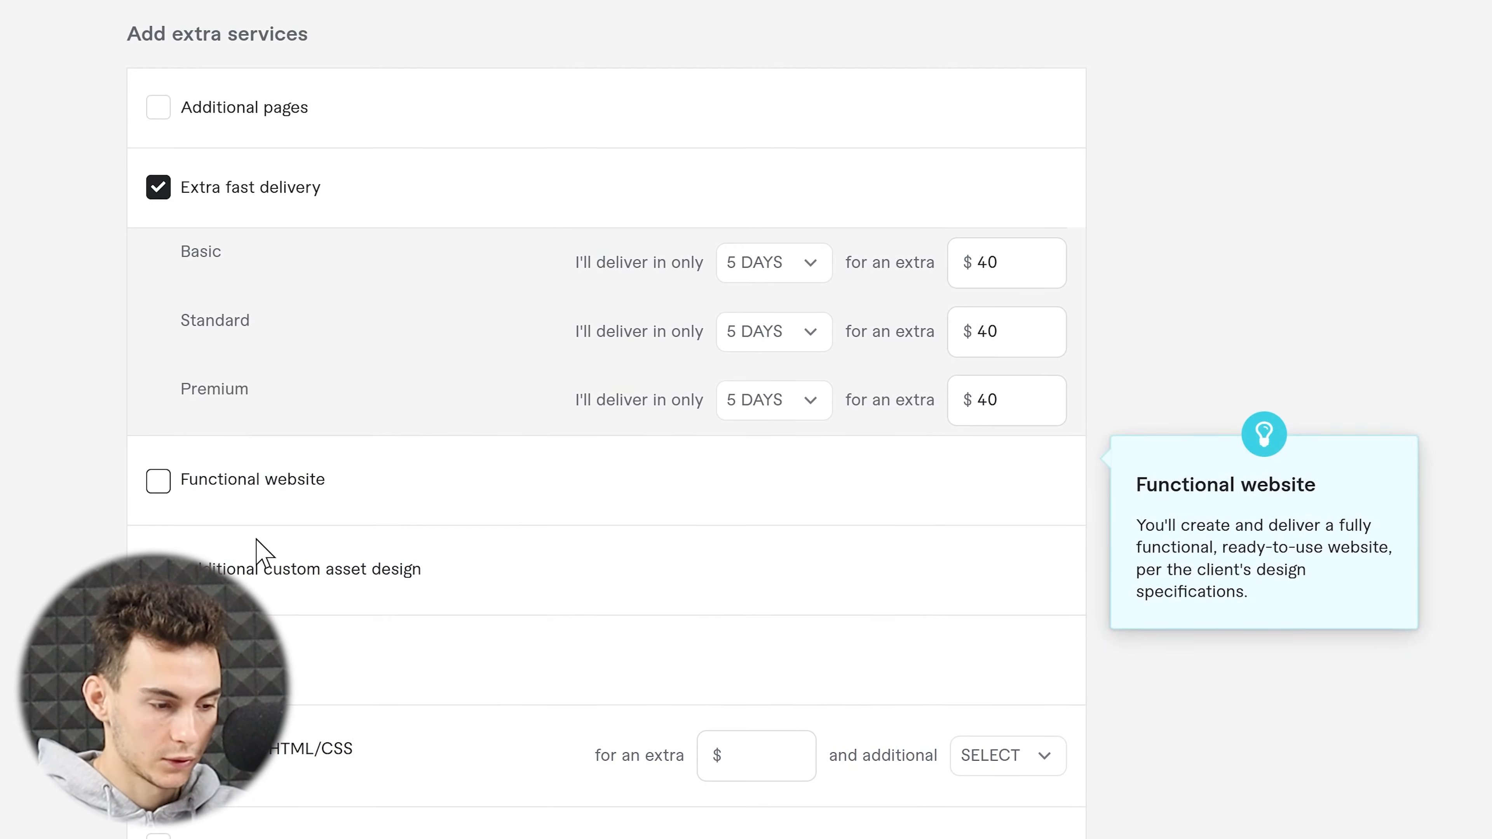
Add a custom gig extra titled "Logo", described as "design a logo for your business based on your niche.", for an extra $40.
{"action": "scroll", "coordinate": [176, 500], "scroll_direction": "down", "scroll_amount": 3}
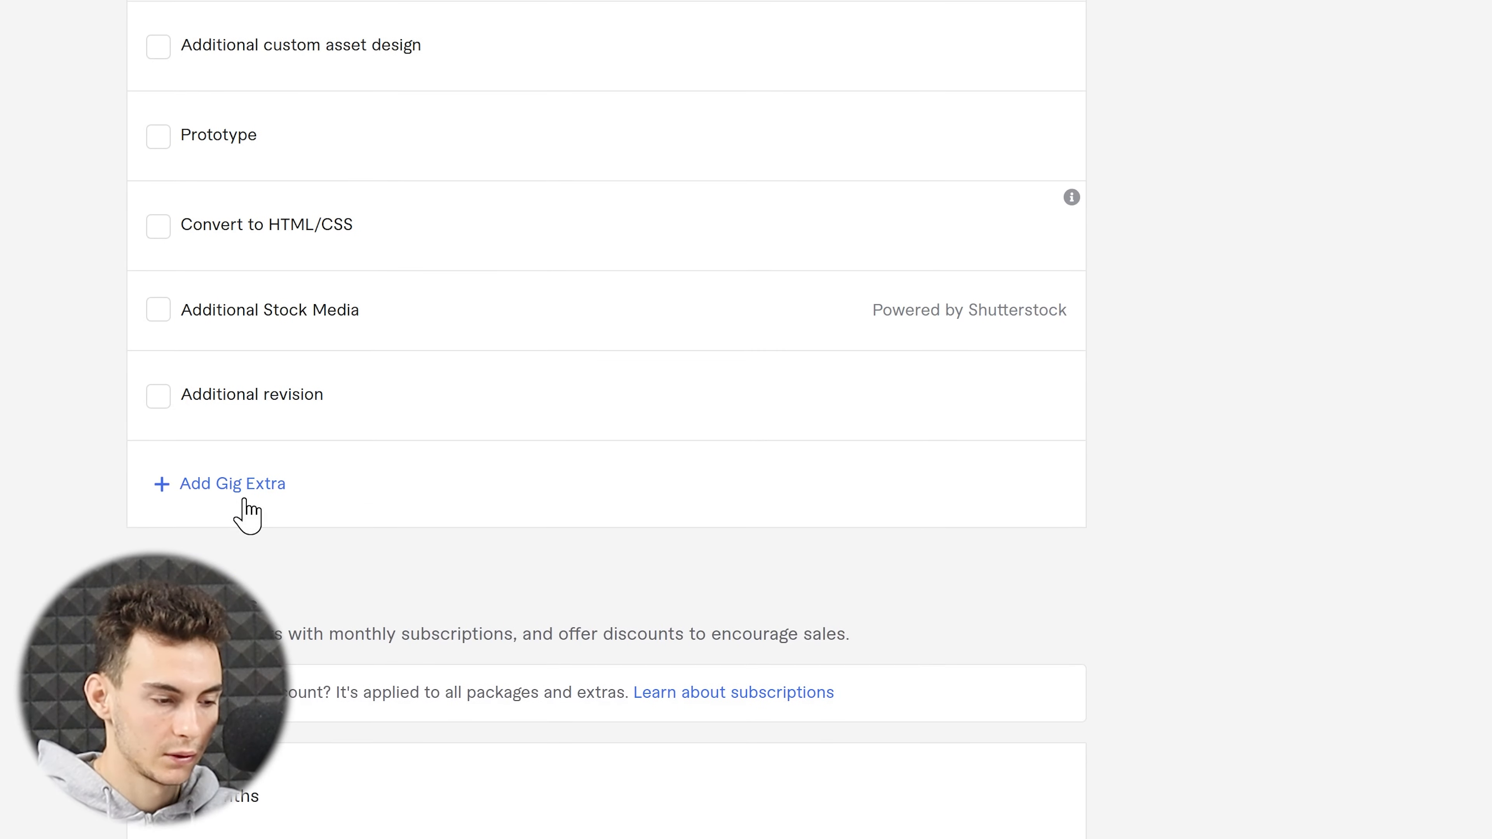
{"action": "left_click", "coordinate": [235, 488]}
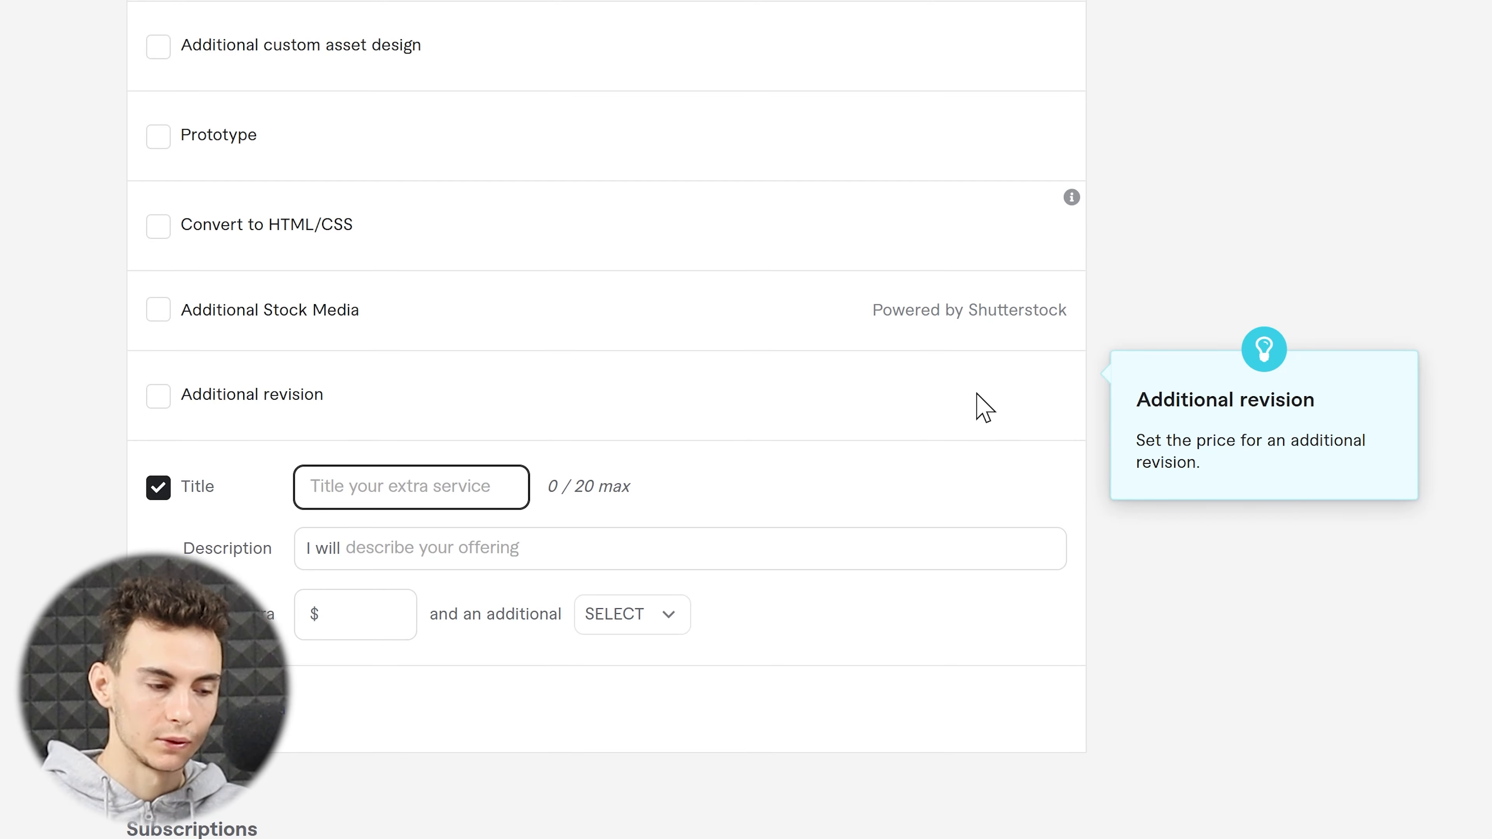
{"action": "type", "text": "Logo"}
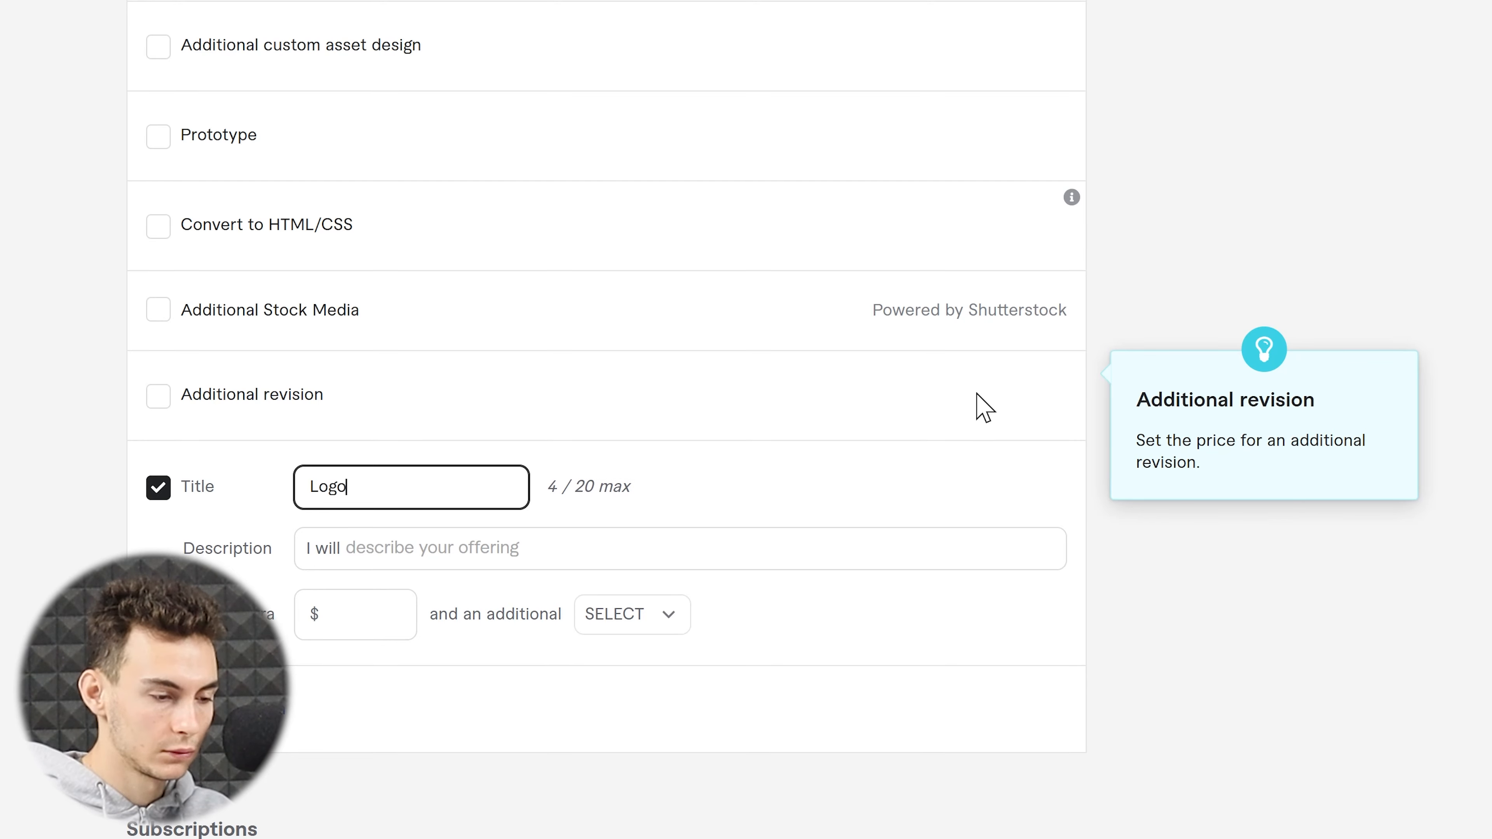
{"action": "left_click", "coordinate": [736, 558]}
{"action": "type", "text": "design a logo for your business based on your niche."}
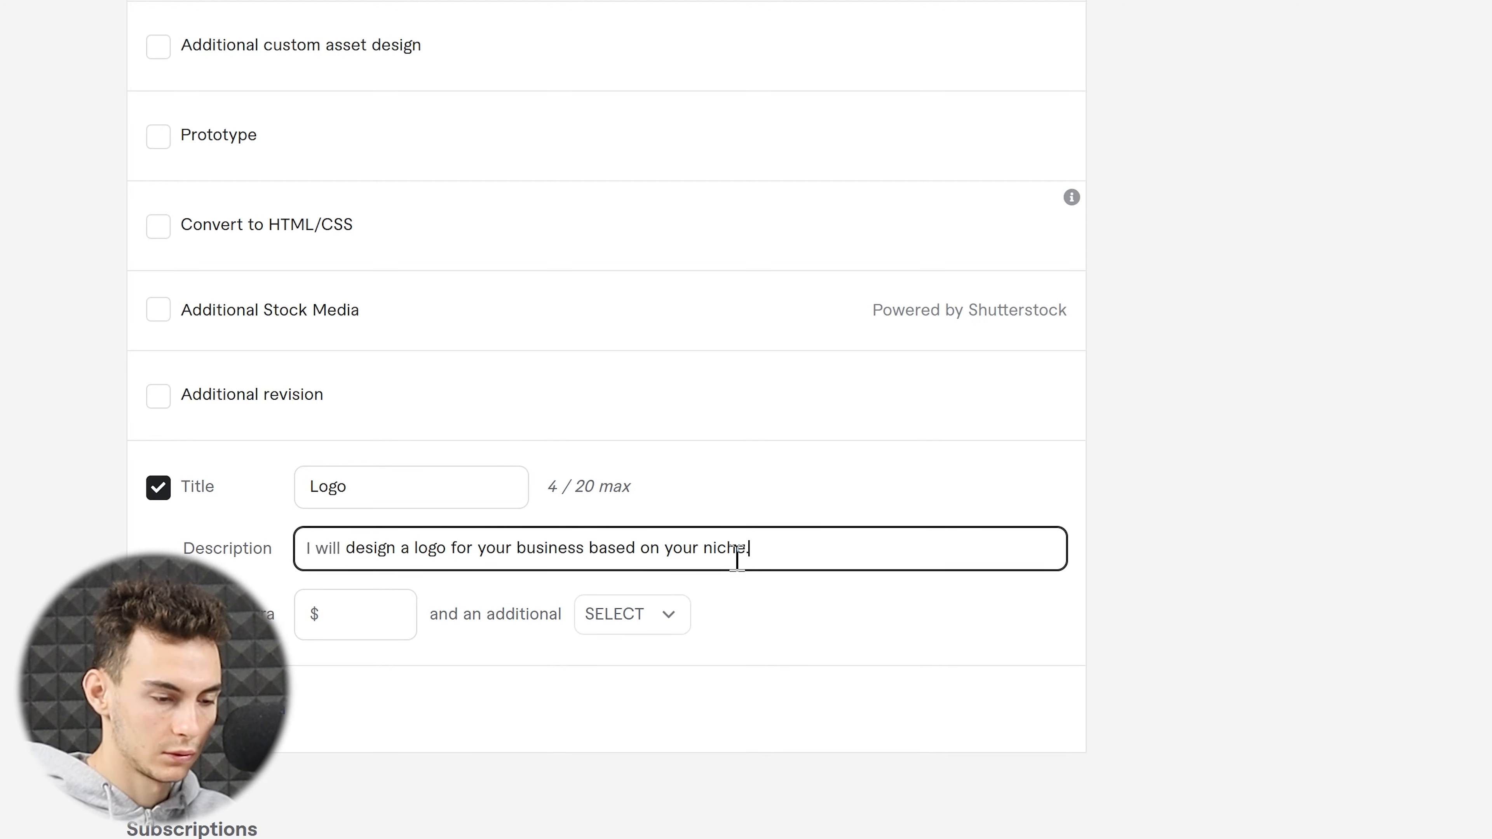
{"action": "left_click", "coordinate": [367, 616]}
{"action": "type", "text": "40"}
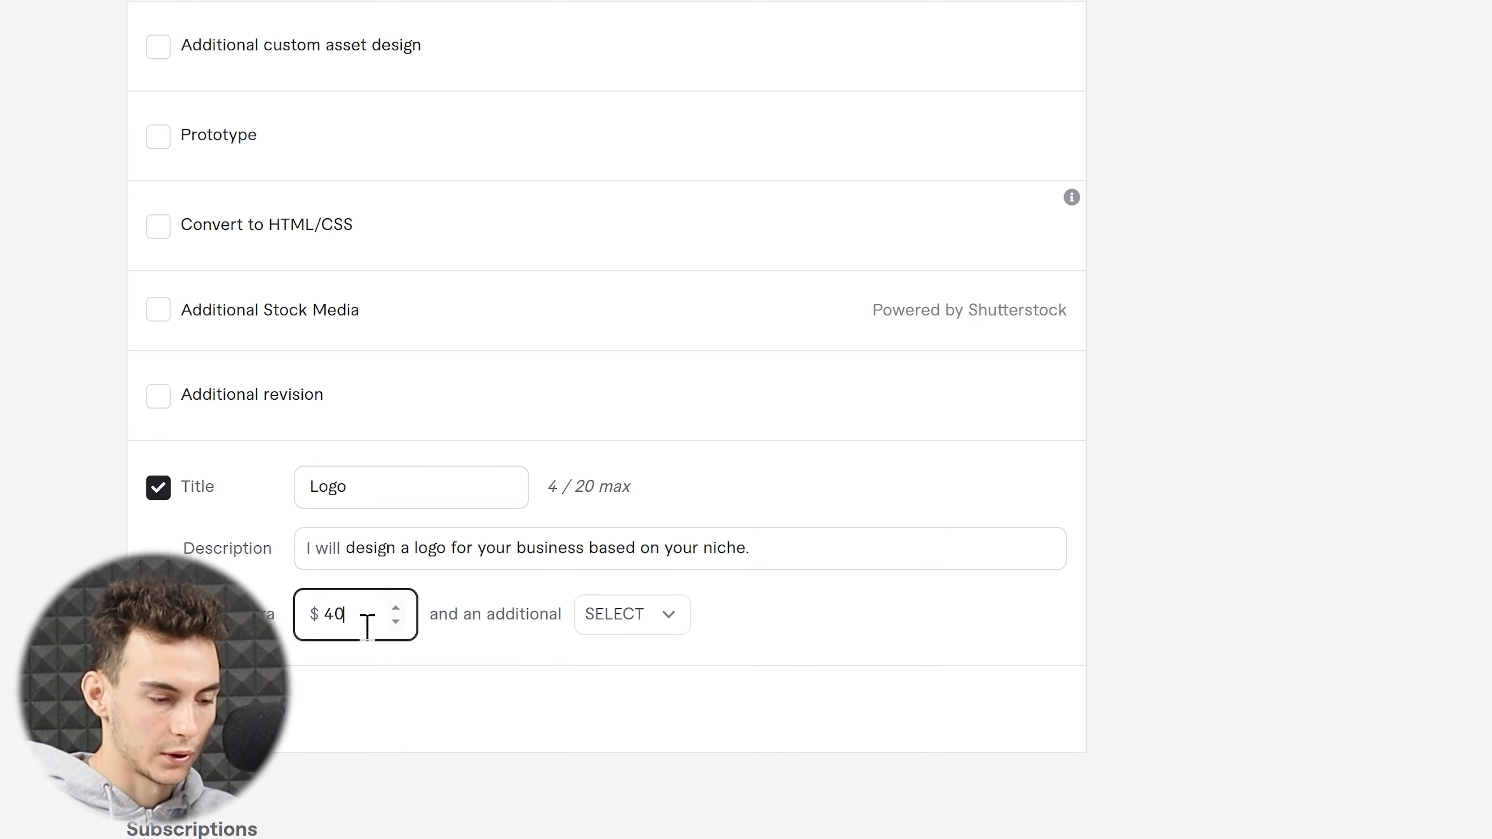
Set the Logo extra's additional delivery time to none.
{"action": "left_click", "coordinate": [631, 614]}
{"action": "left_click", "coordinate": [662, 483]}
{"action": "left_click", "coordinate": [632, 614]}
{"action": "left_click", "coordinate": [682, 350]}
{"action": "scroll", "coordinate": [908, 691], "scroll_direction": "down", "scroll_amount": 5}
{"action": "scroll", "coordinate": [706, 323], "scroll_direction": "down", "scroll_amount": 4}
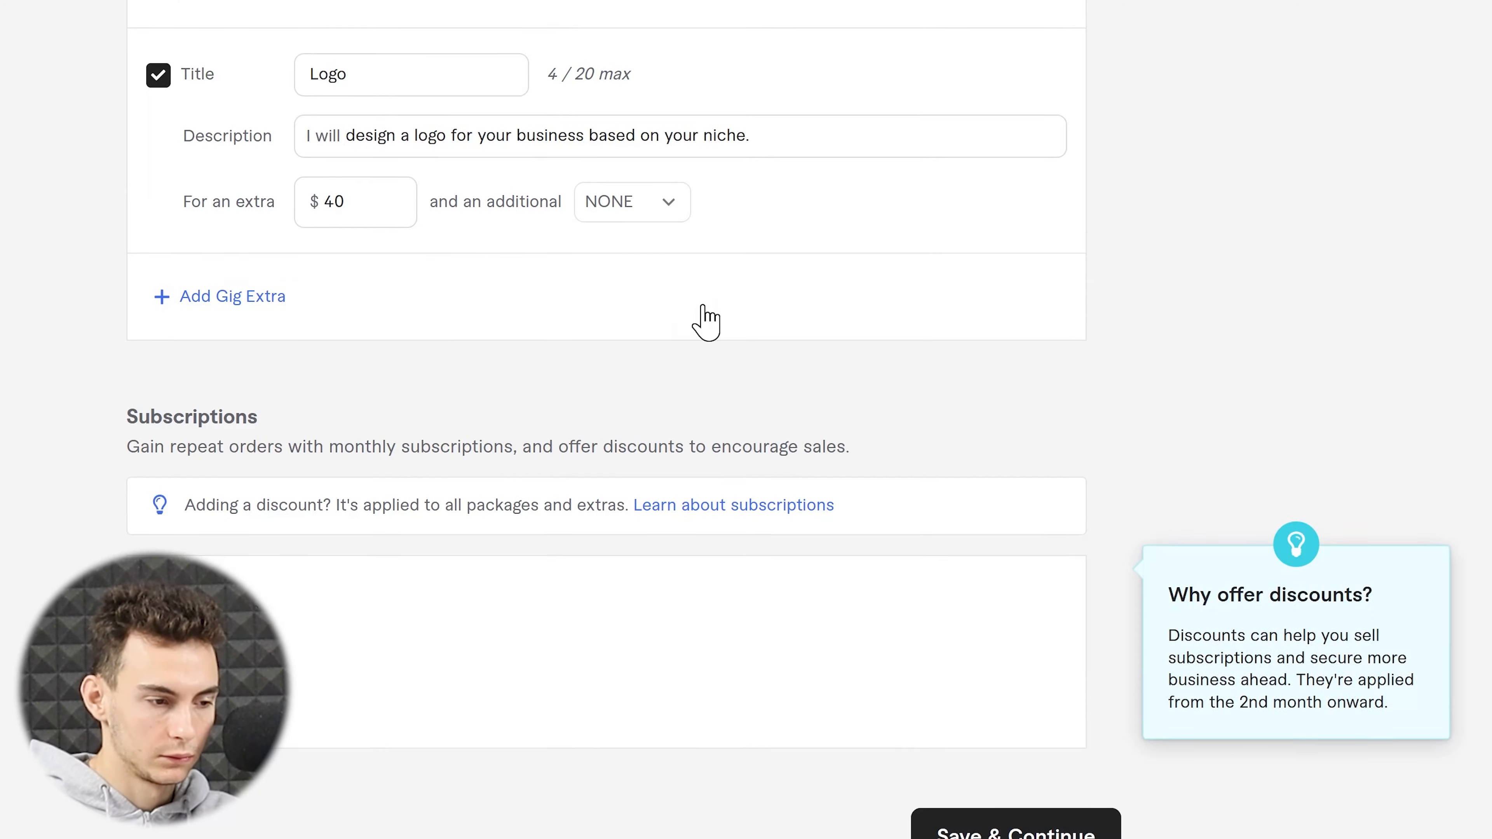
Save the pricing settings, continue to the gig description, and look through competing Figma website design gigs for reference.
{"action": "left_click", "coordinate": [1000, 665]}
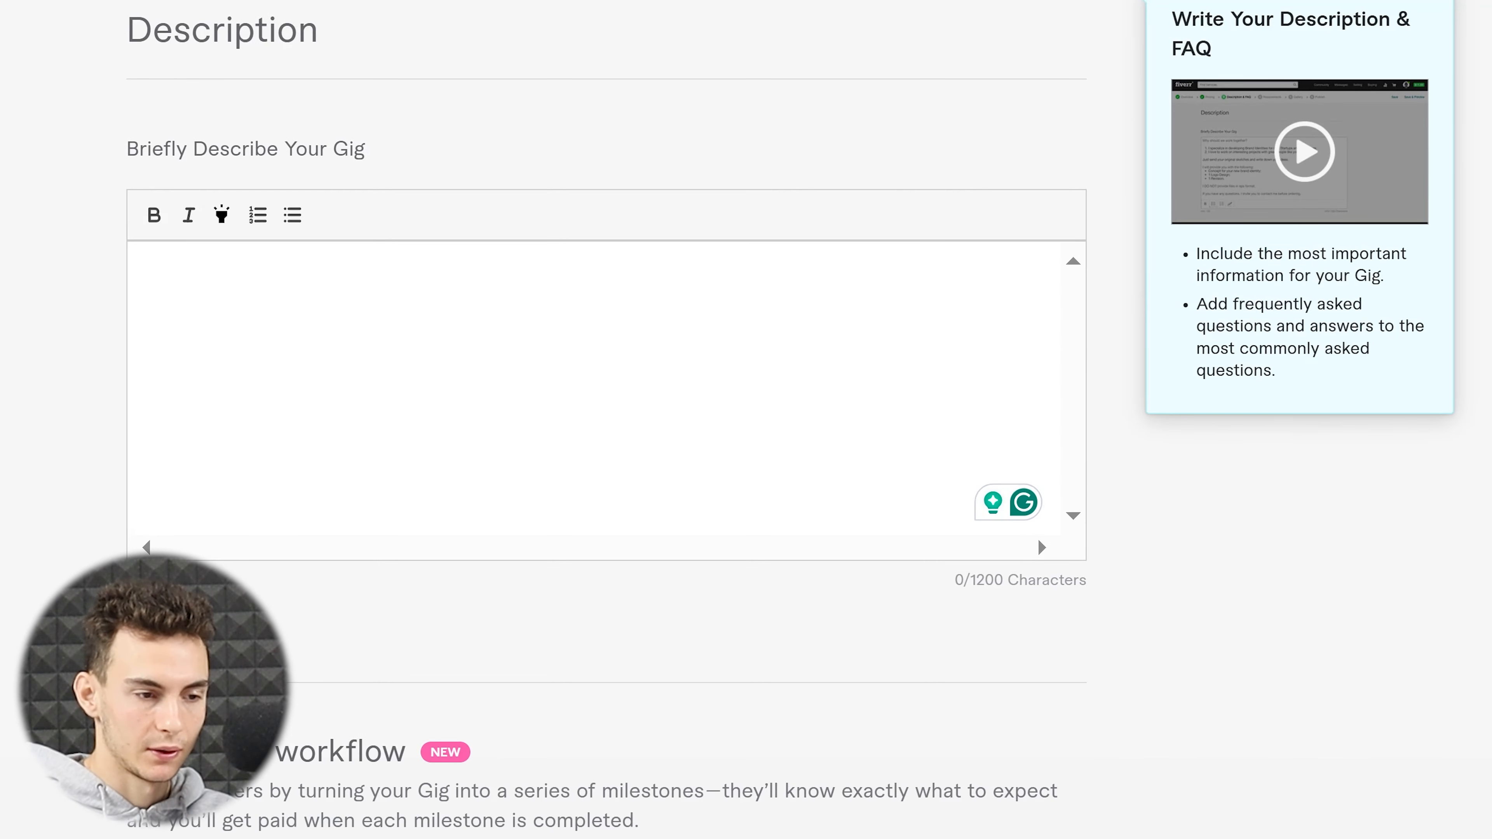
{"action": "key", "text": "alt+Tab"}
{"action": "scroll", "coordinate": [457, 272], "scroll_direction": "down", "scroll_amount": 6}
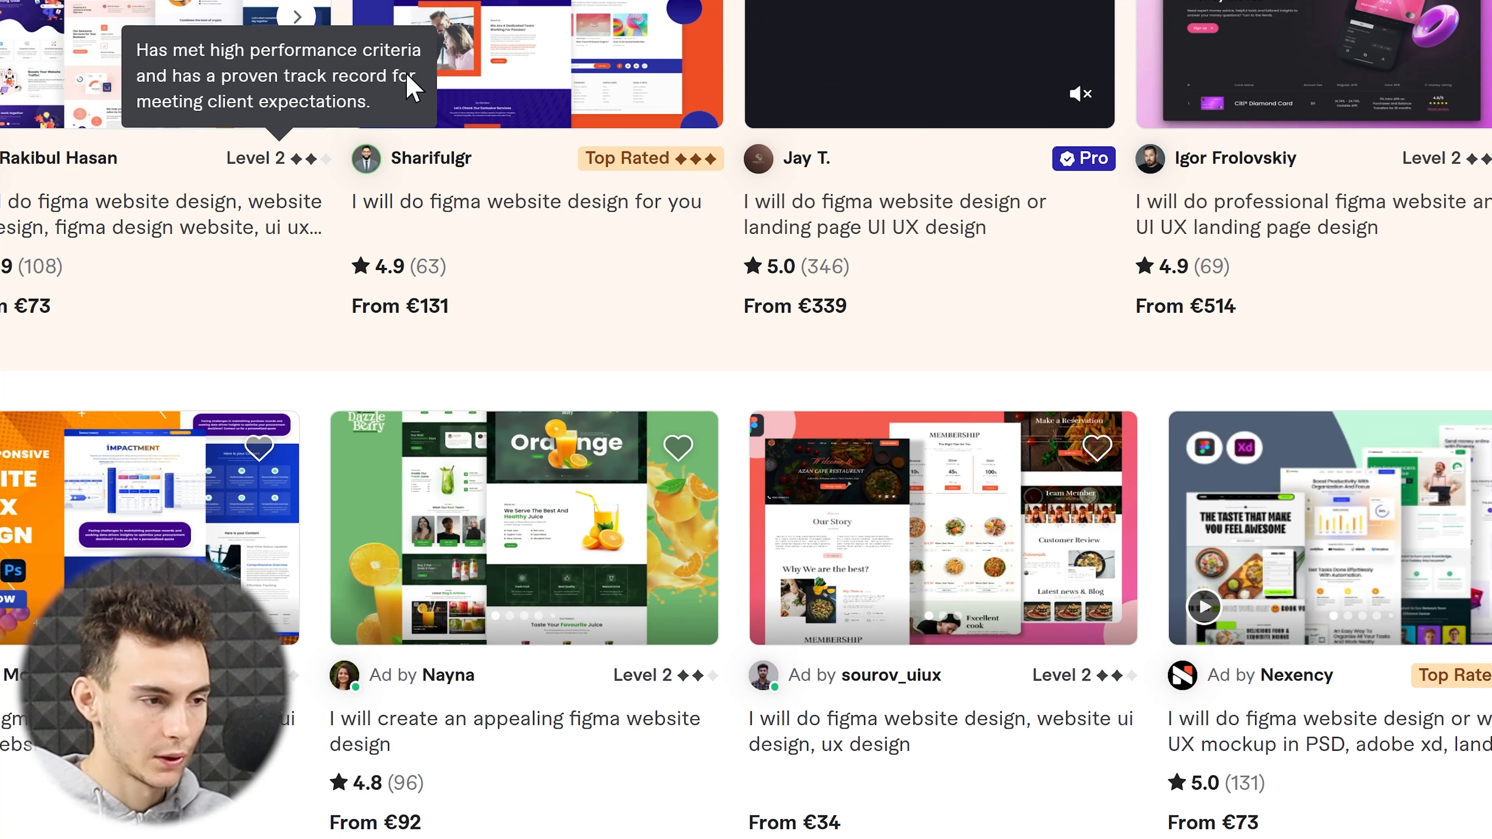
{"action": "key", "text": "alt+Tab"}
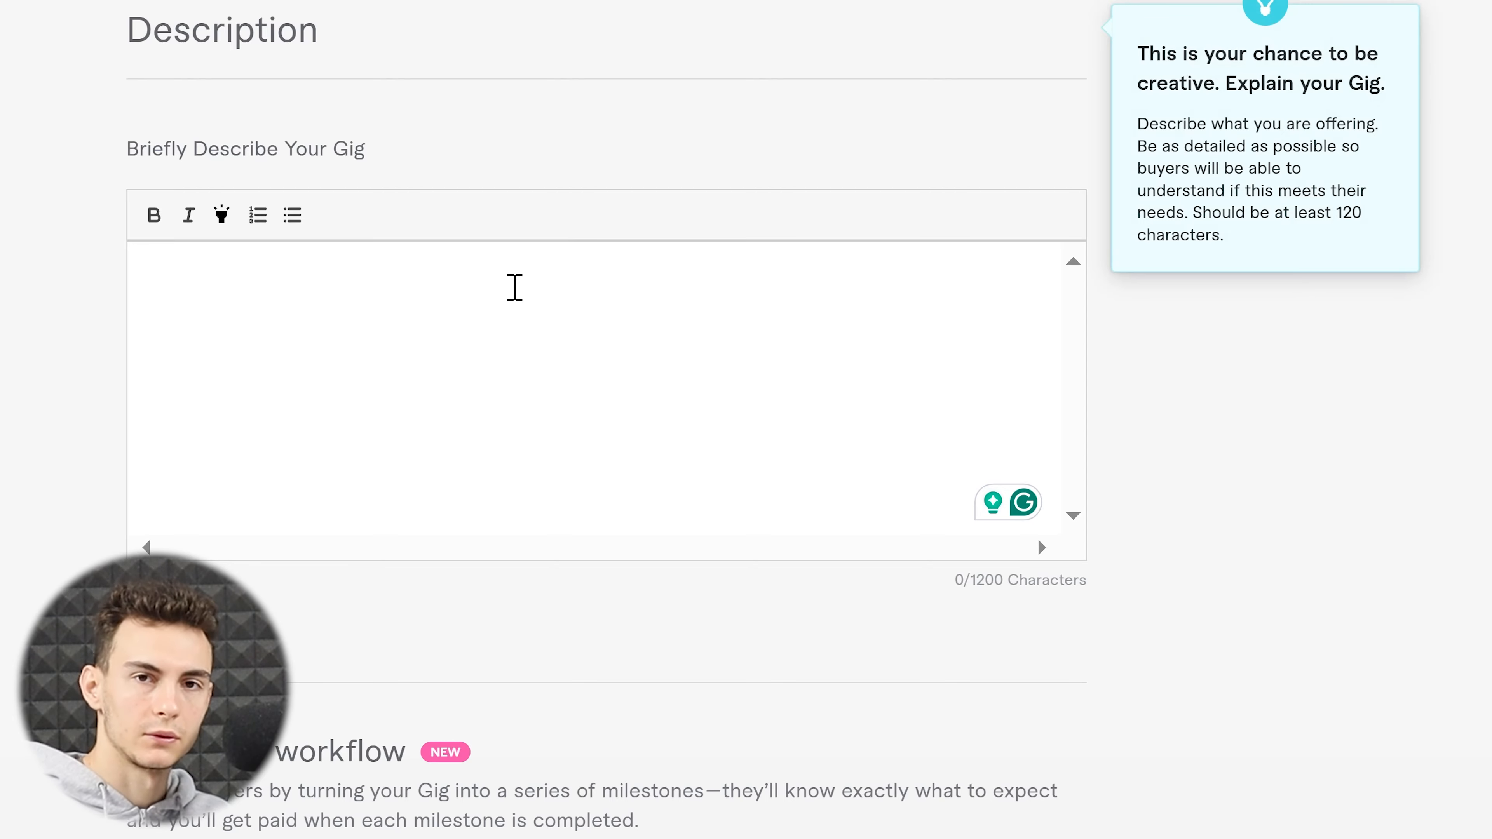
Start the gig description with "Benefits:" and bullets "Unlimited revisions in every package", "Unlimited sections in every package" and "Custom and Responsive design".
{"action": "type", "text": "Benefits:"}
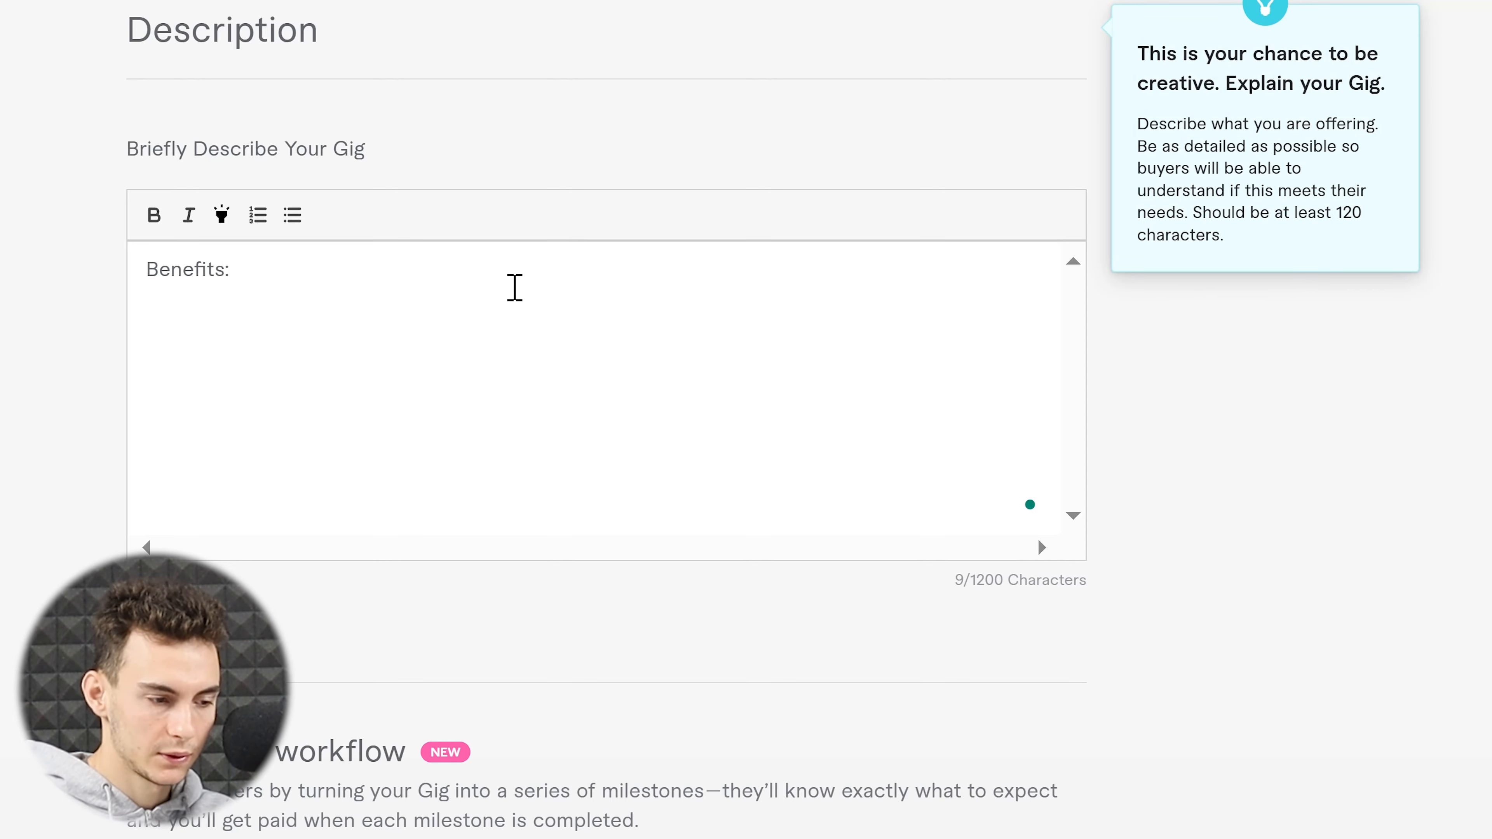
{"action": "key", "text": "Return"}
{"action": "type", "text": "Unlimited revisions in every packages"}
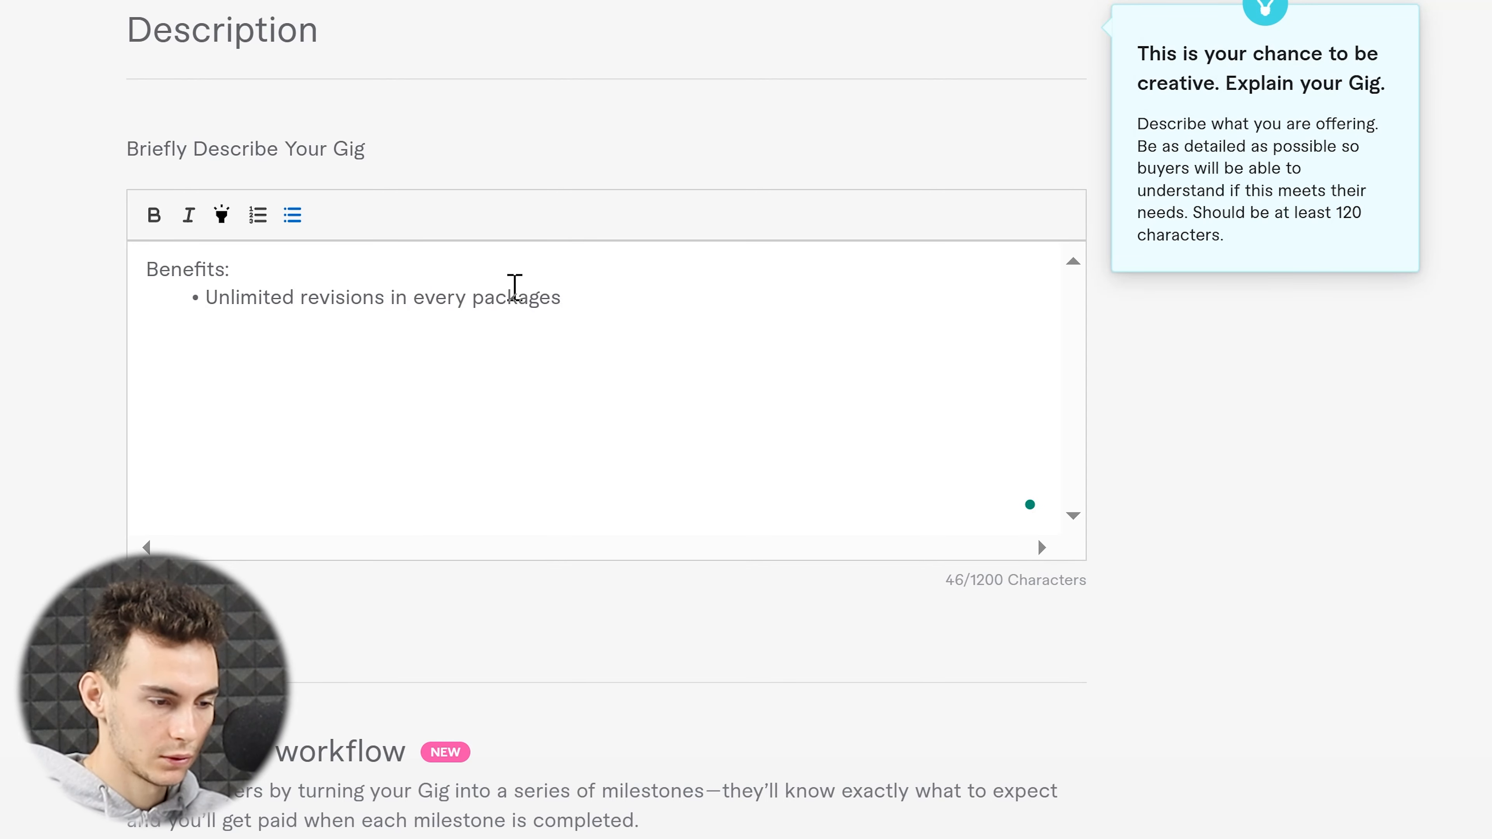
{"action": "key", "text": "Return"}
{"action": "type", "text": "Unlimited sections in every package"}
{"action": "key", "text": "Return"}
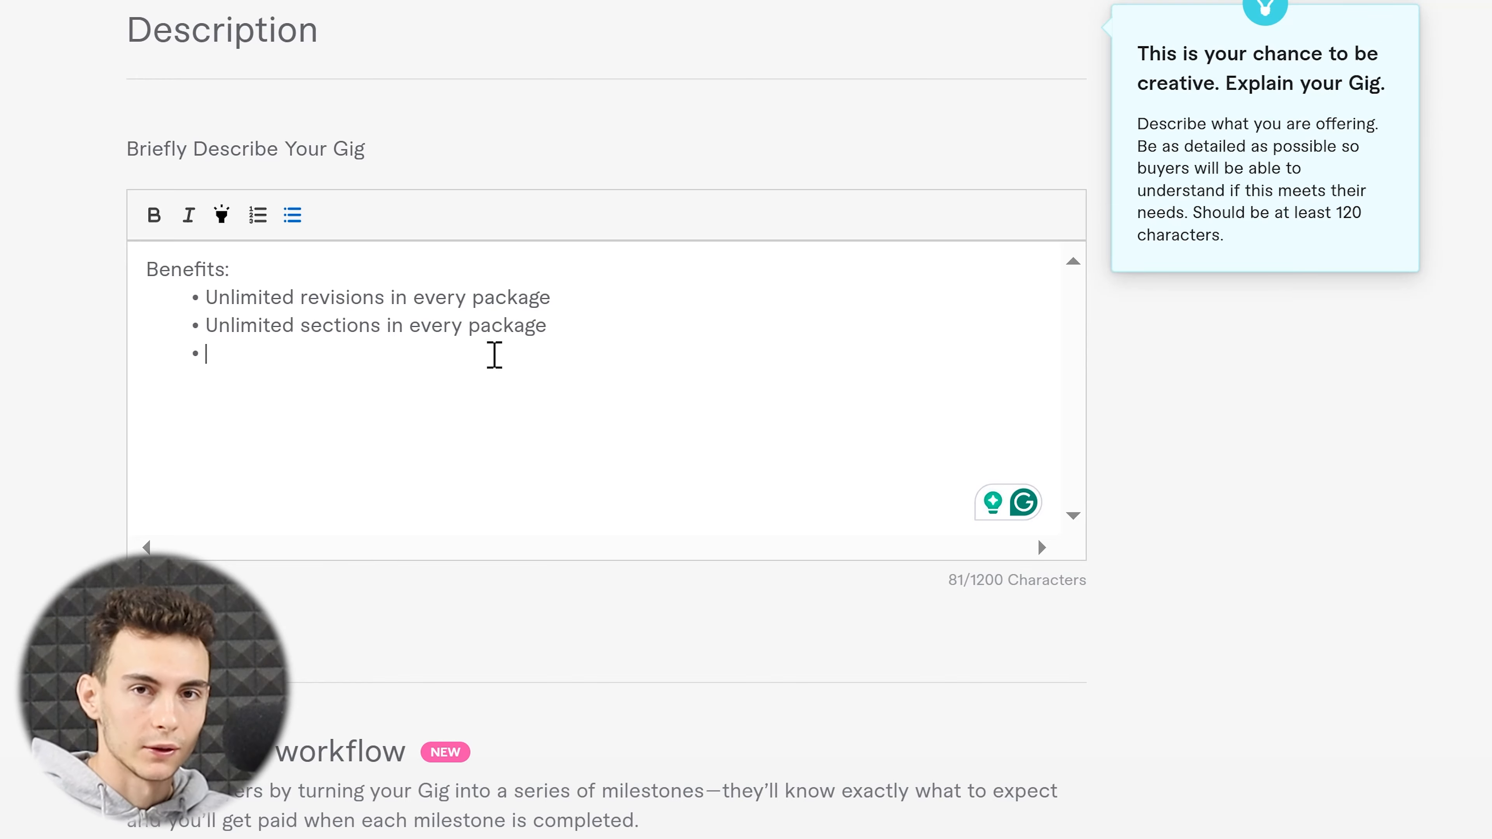
{"action": "type", "text": "Custom and Responsive design"}
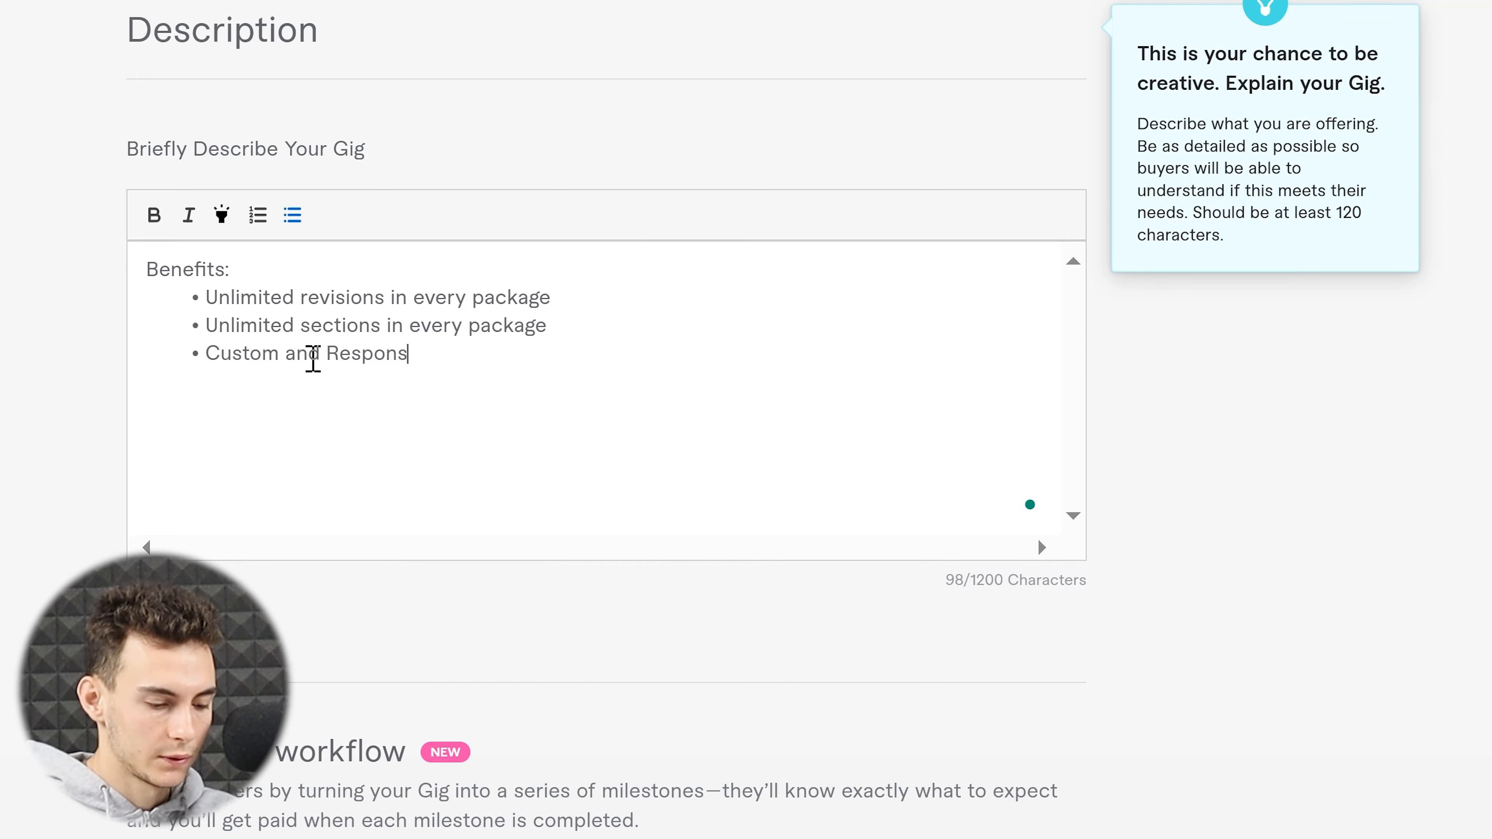
{"action": "key", "text": "Return"}
Review the "About this gig" text of a competing Figma website design gig for description ideas.
{"action": "key", "text": "alt+Tab"}
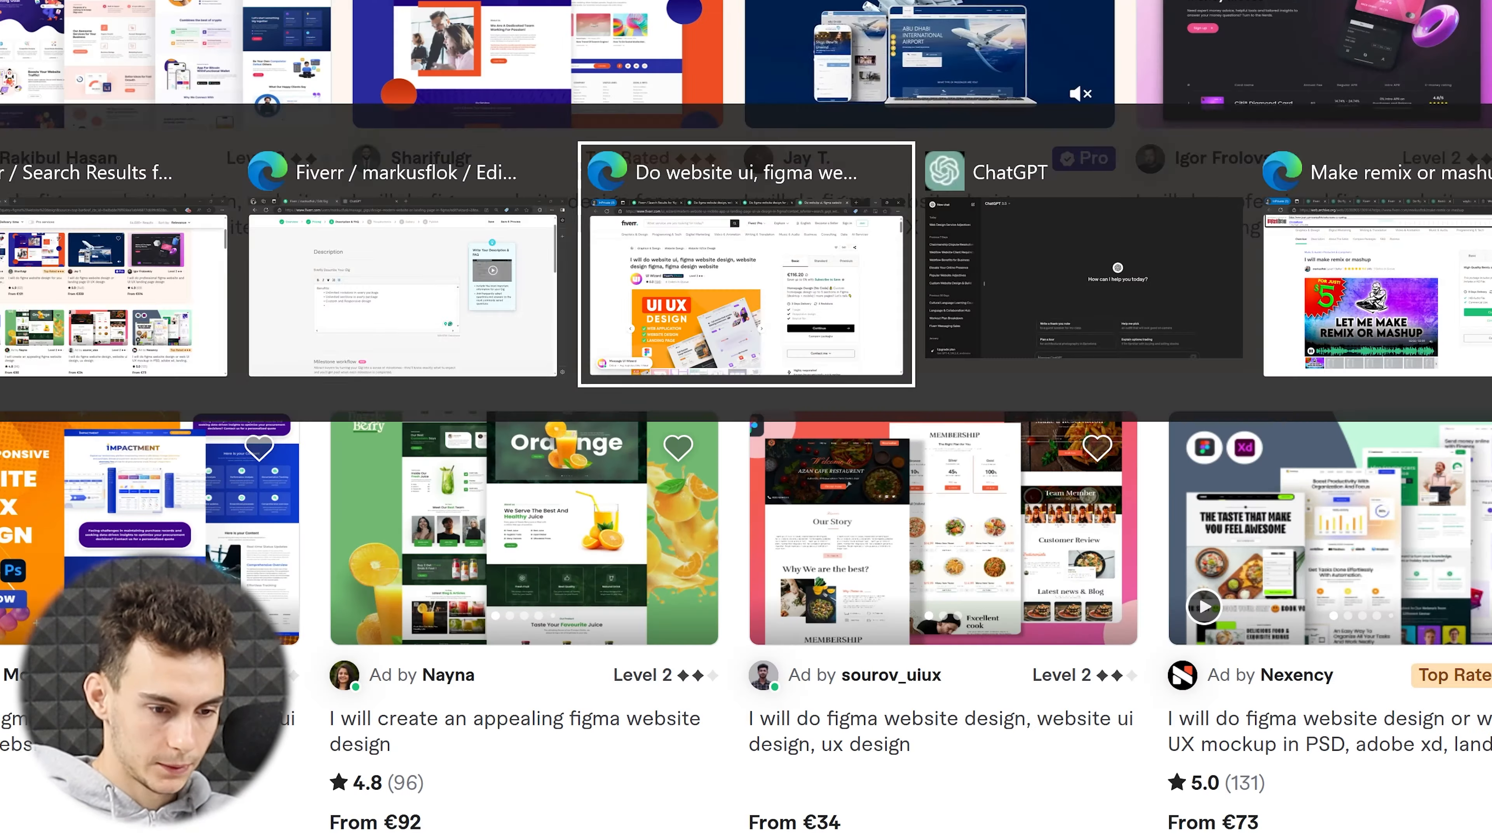
{"action": "scroll", "coordinate": [333, 226], "scroll_direction": "down", "scroll_amount": 6}
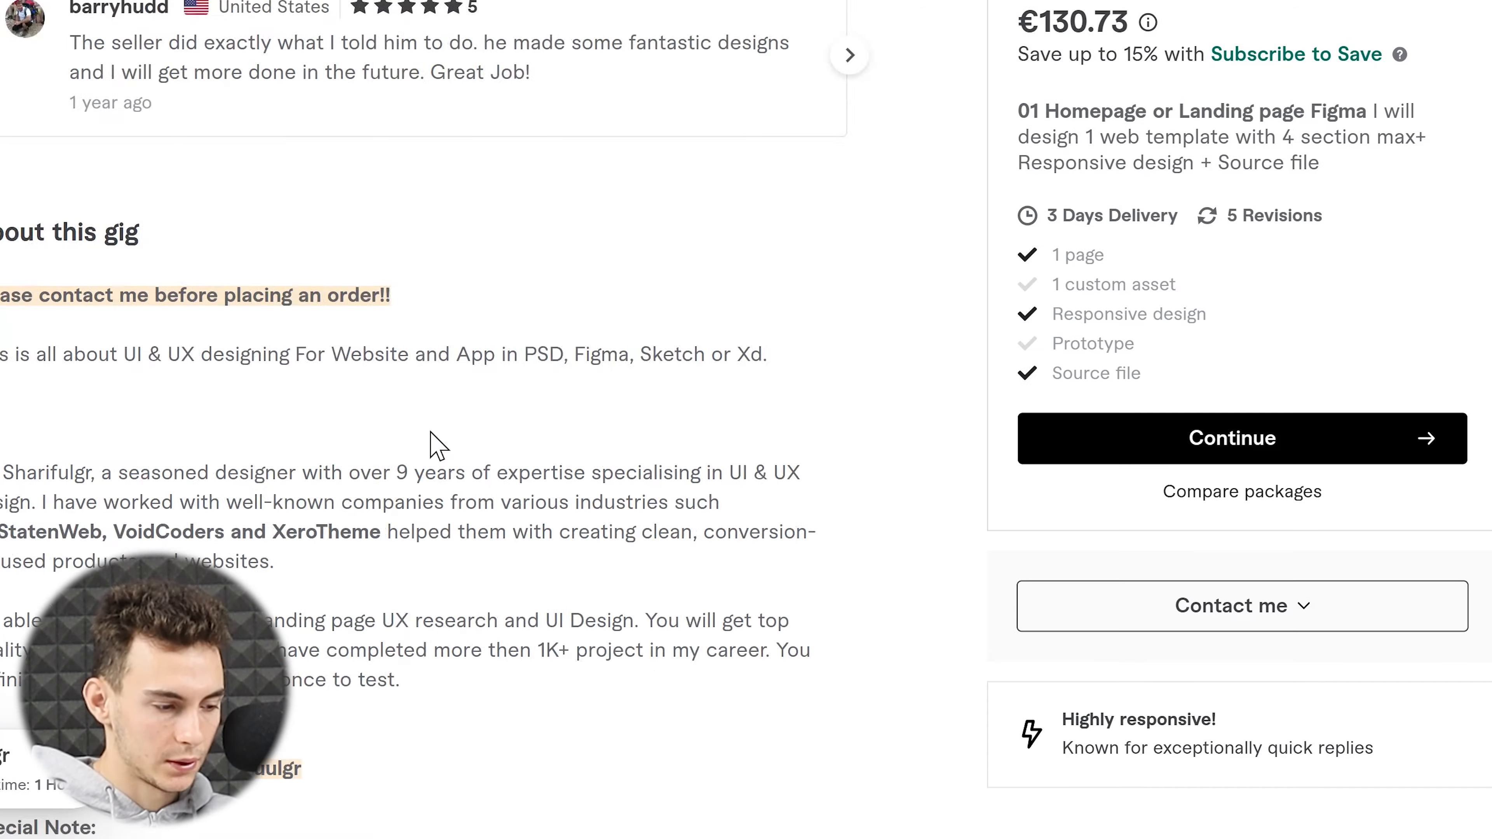
{"action": "scroll", "coordinate": [438, 447], "scroll_direction": "down", "scroll_amount": 5}
{"action": "key", "text": "alt+Tab"}
{"action": "type", "text": "Brand st"}
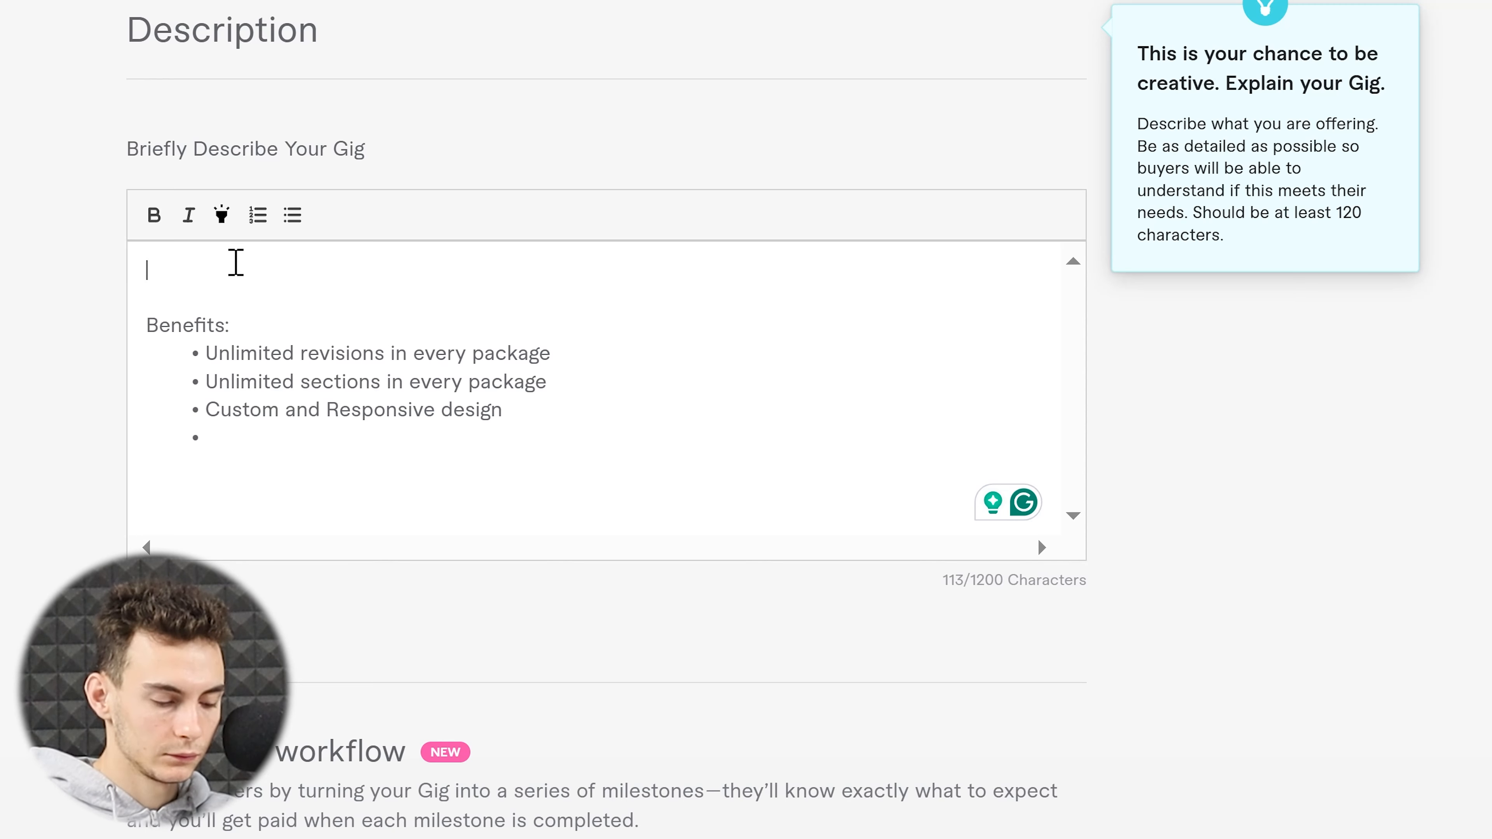
Add the opening line "Looking for a modern website or landing page design that will make your brand stand out from competitors?" above the benefits.
{"action": "type", "text": "Looking for a modern Figma"}
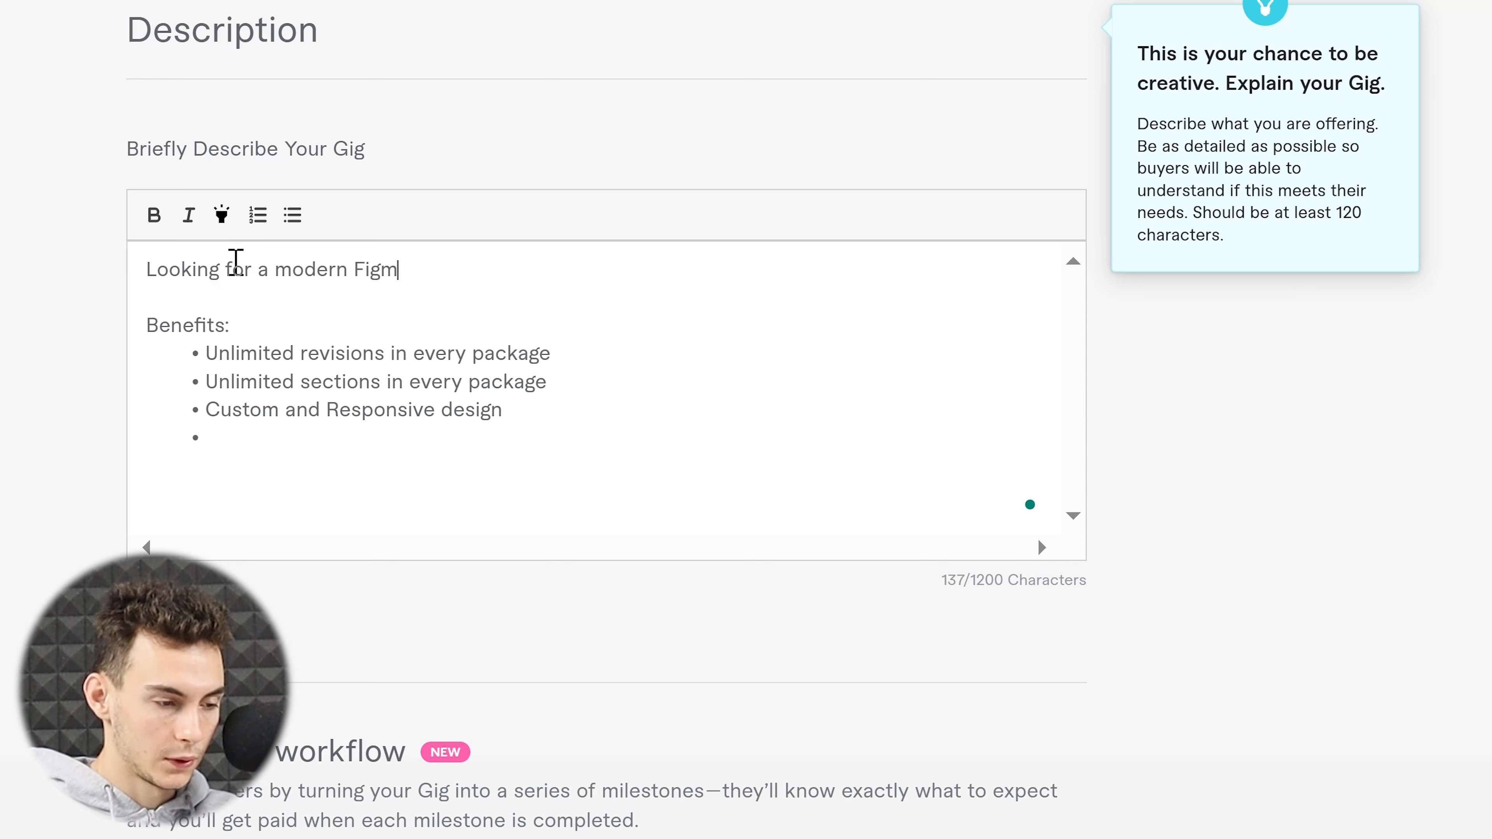
{"action": "key", "text": "BackSpace"}
{"action": "key", "text": "BackSpace"}
{"action": "key", "text": "BackSpace"}
{"action": "key", "text": "BackSpace"}
{"action": "key", "text": "BackSpace"}
{"action": "type", "text": "website or landing page design"}
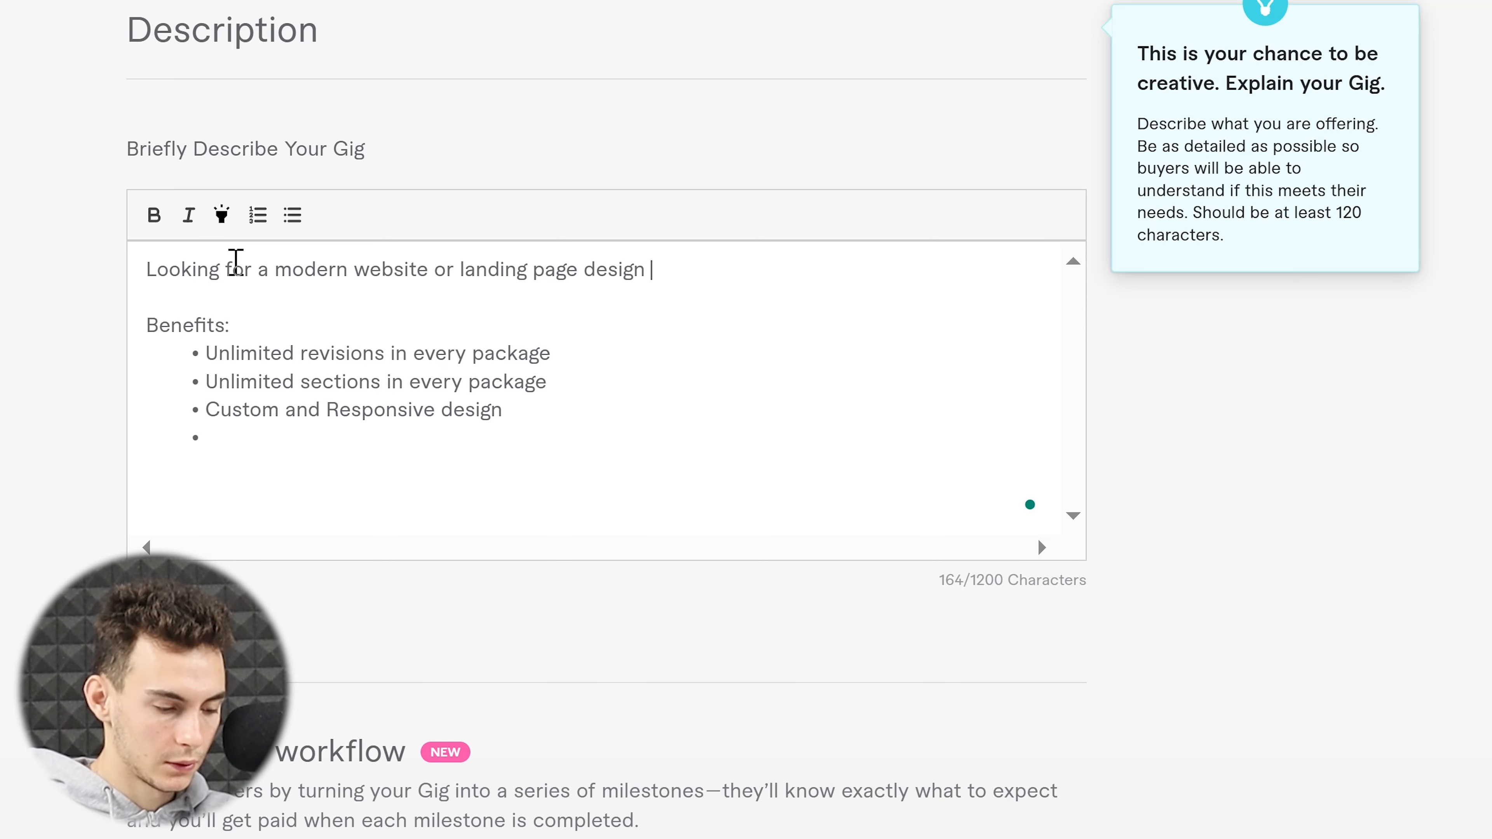
{"action": "type", "text": " that will make your brand "}
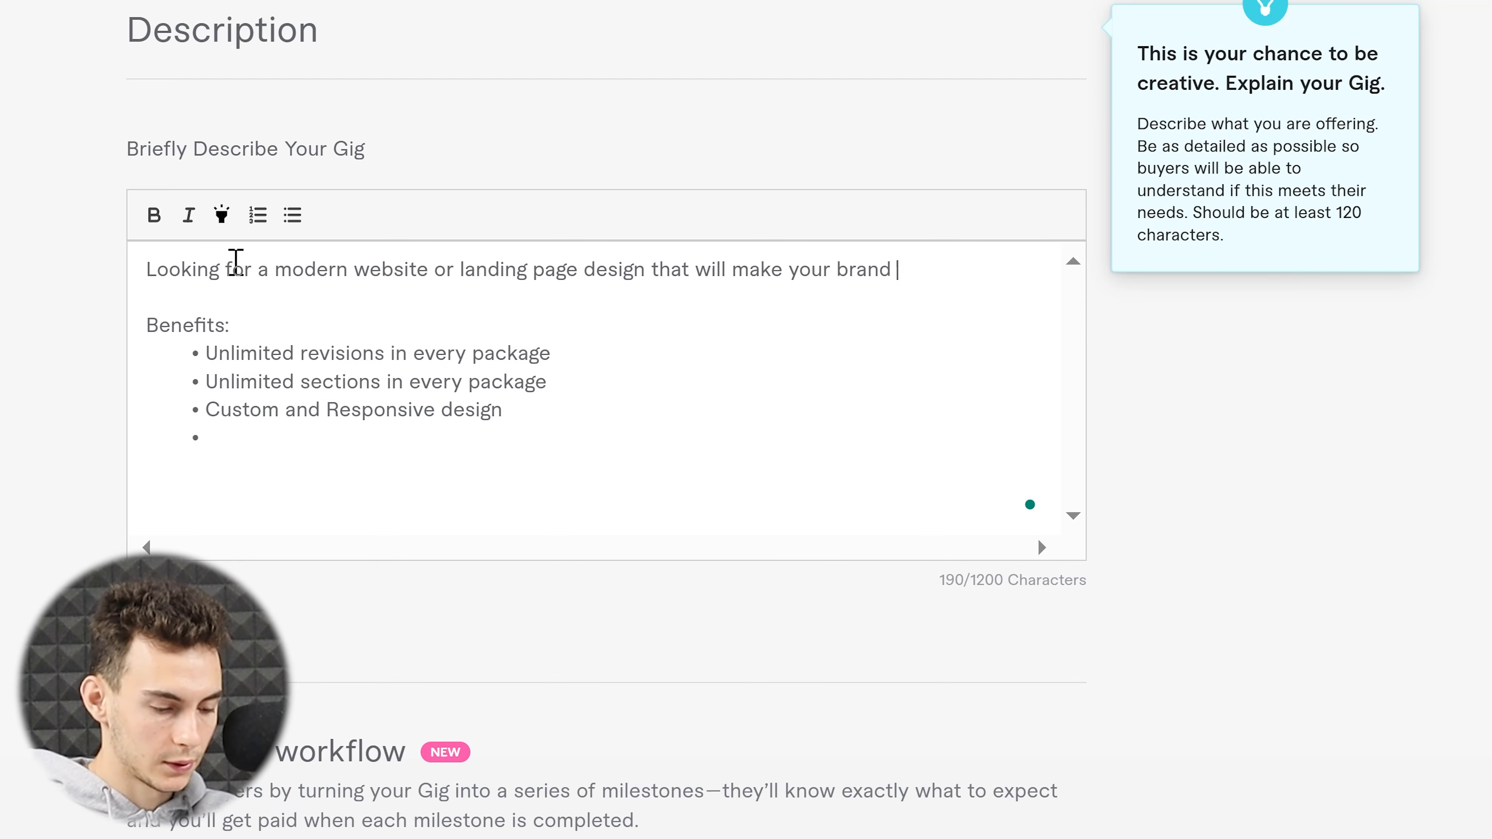
{"action": "type", "text": "stand out from competito"}
{"action": "type", "text": "rs?"}
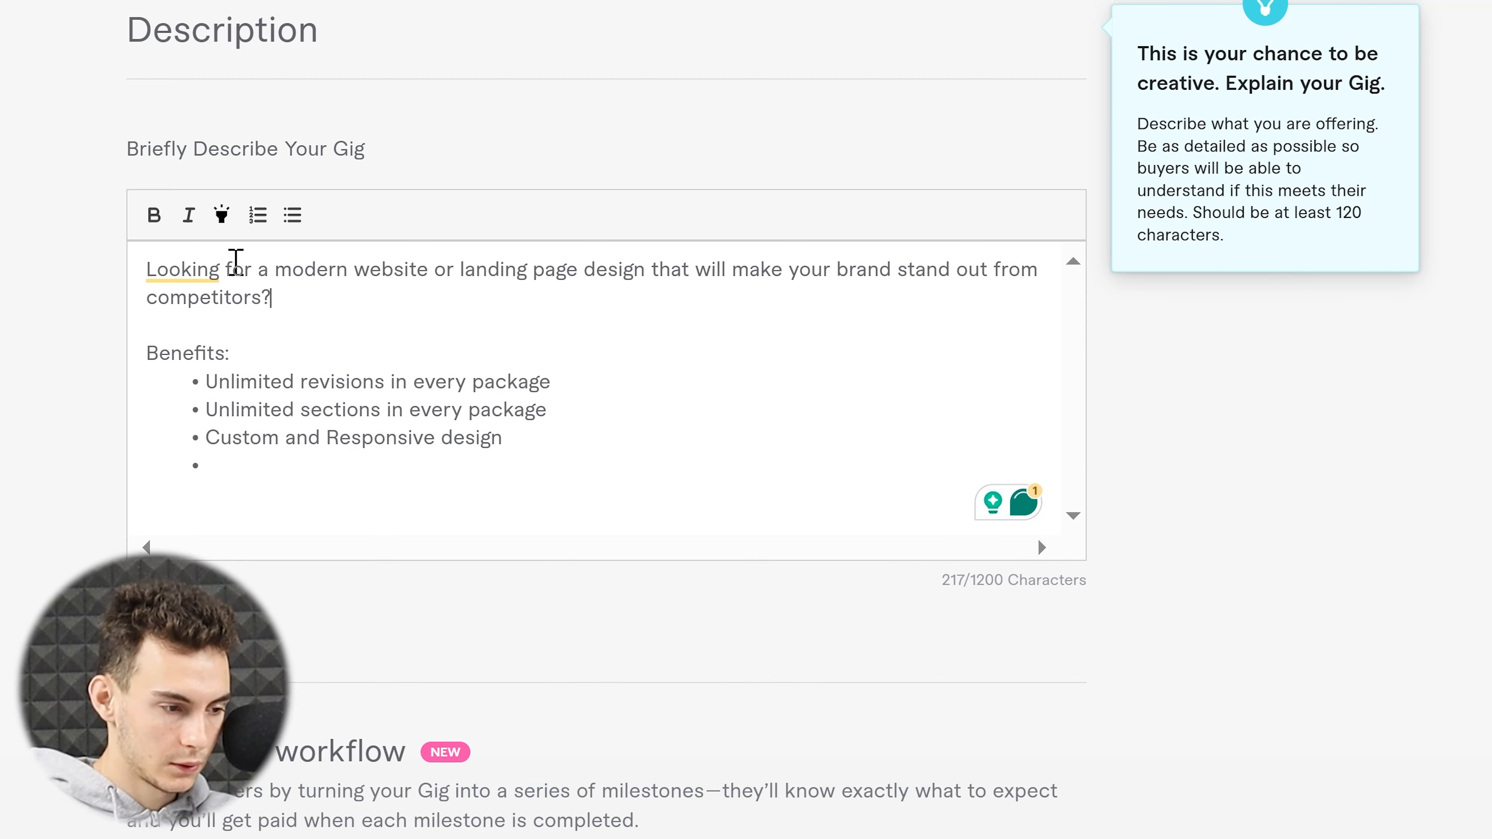
Reword the opening line to begin with "Are you looking" and insert "a" before "landing page".
{"action": "double_click", "coordinate": [167, 267]}
{"action": "type", "text": "Are you looking"}
{"action": "left_click", "coordinate": [588, 301]}
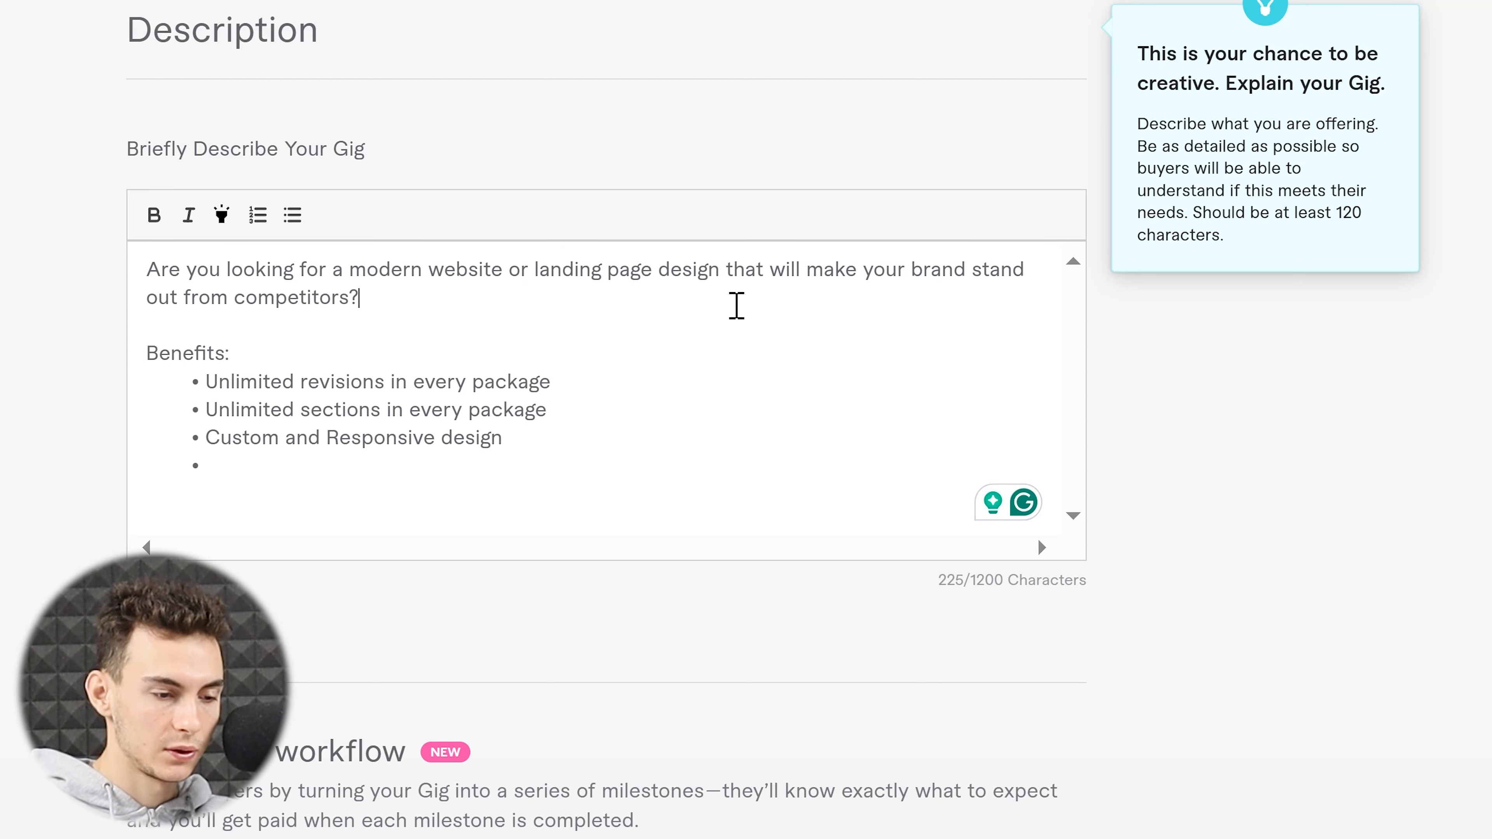
{"action": "left_click", "coordinate": [534, 269]}
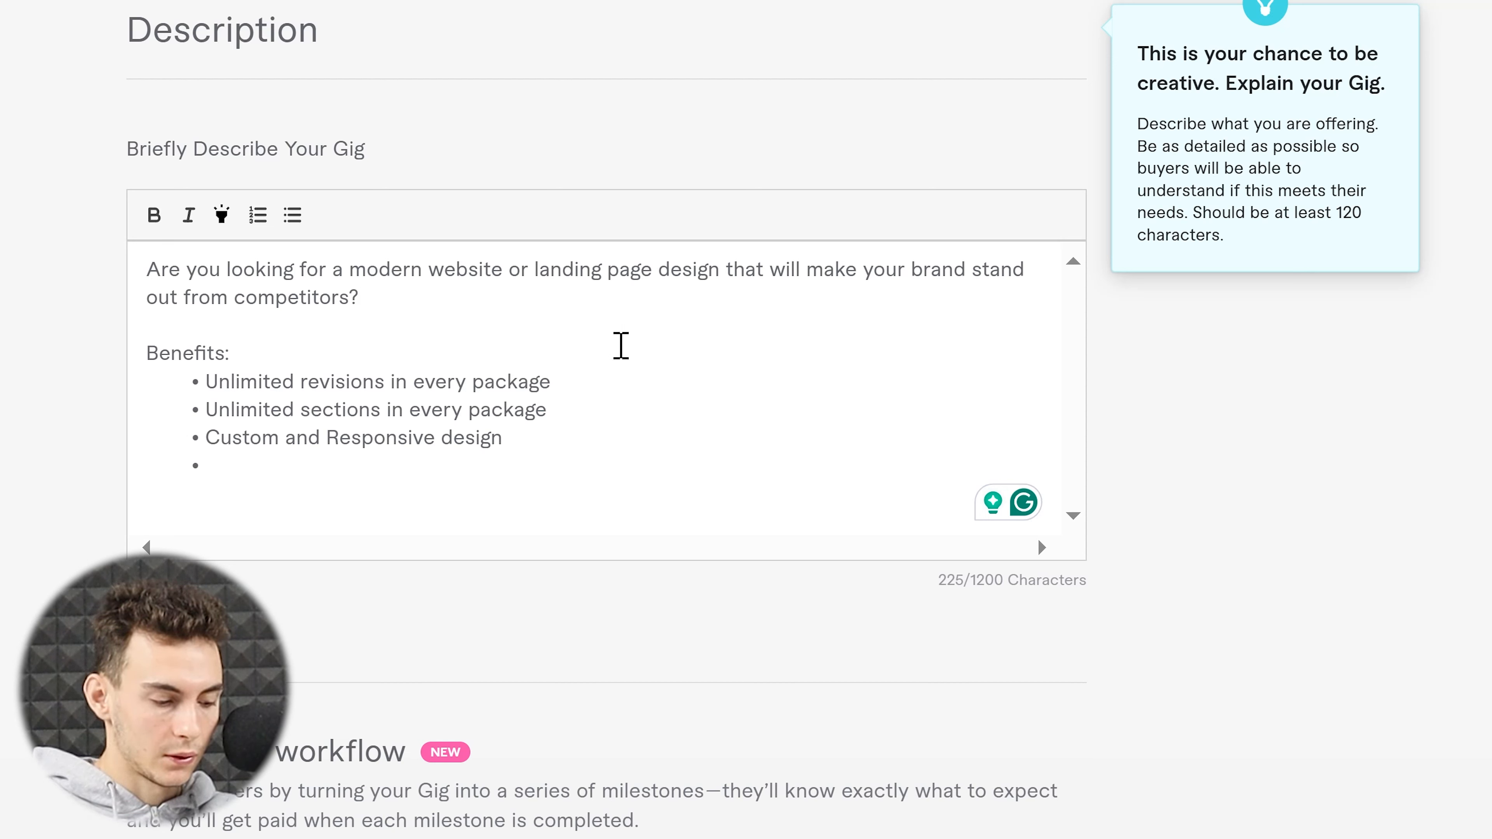
{"action": "type", "text": "a"}
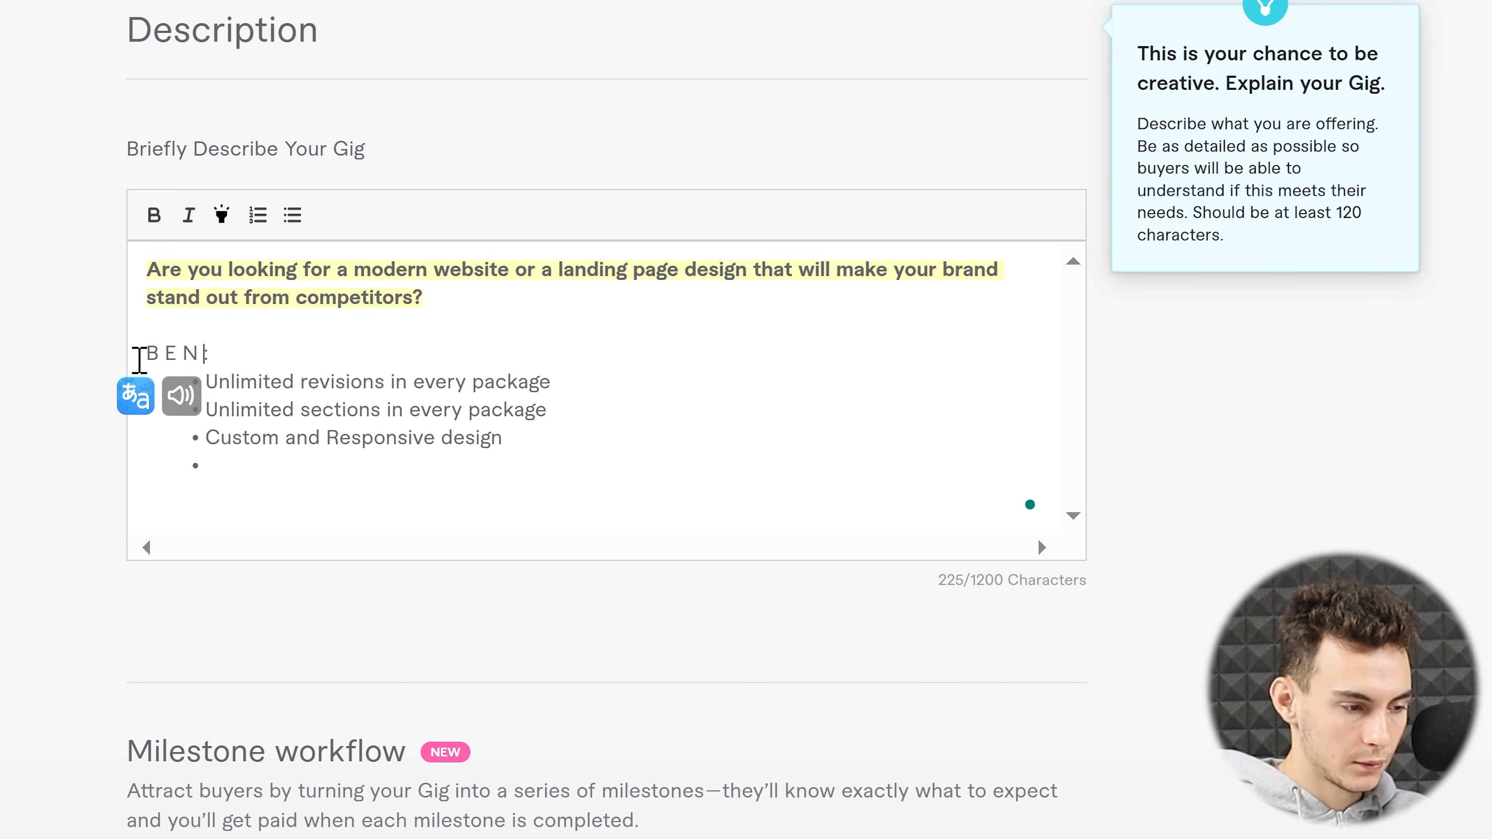
Retitle the benefits list "WHAT WILL YOU GET?" and extend its responsive design bullet with "for both desktop and mobile".
{"action": "left_click_drag", "start_coordinate": [282, 353], "coordinate": [32, 370]}
{"action": "type", "text": "WHAT WILL YOU GET?"}
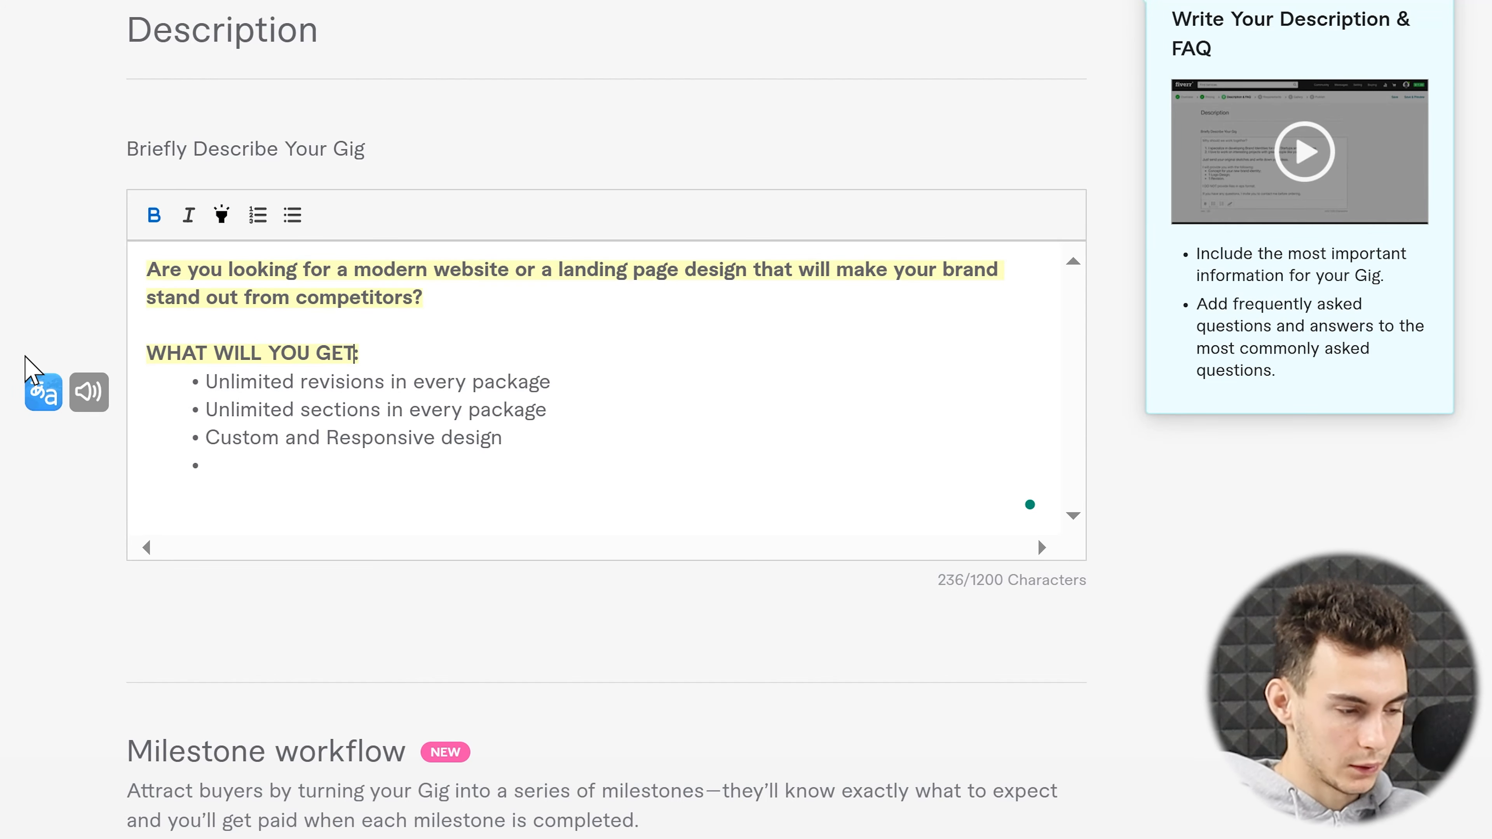
{"action": "left_click", "coordinate": [523, 438]}
{"action": "type", "text": "for both desktop and mobile"}
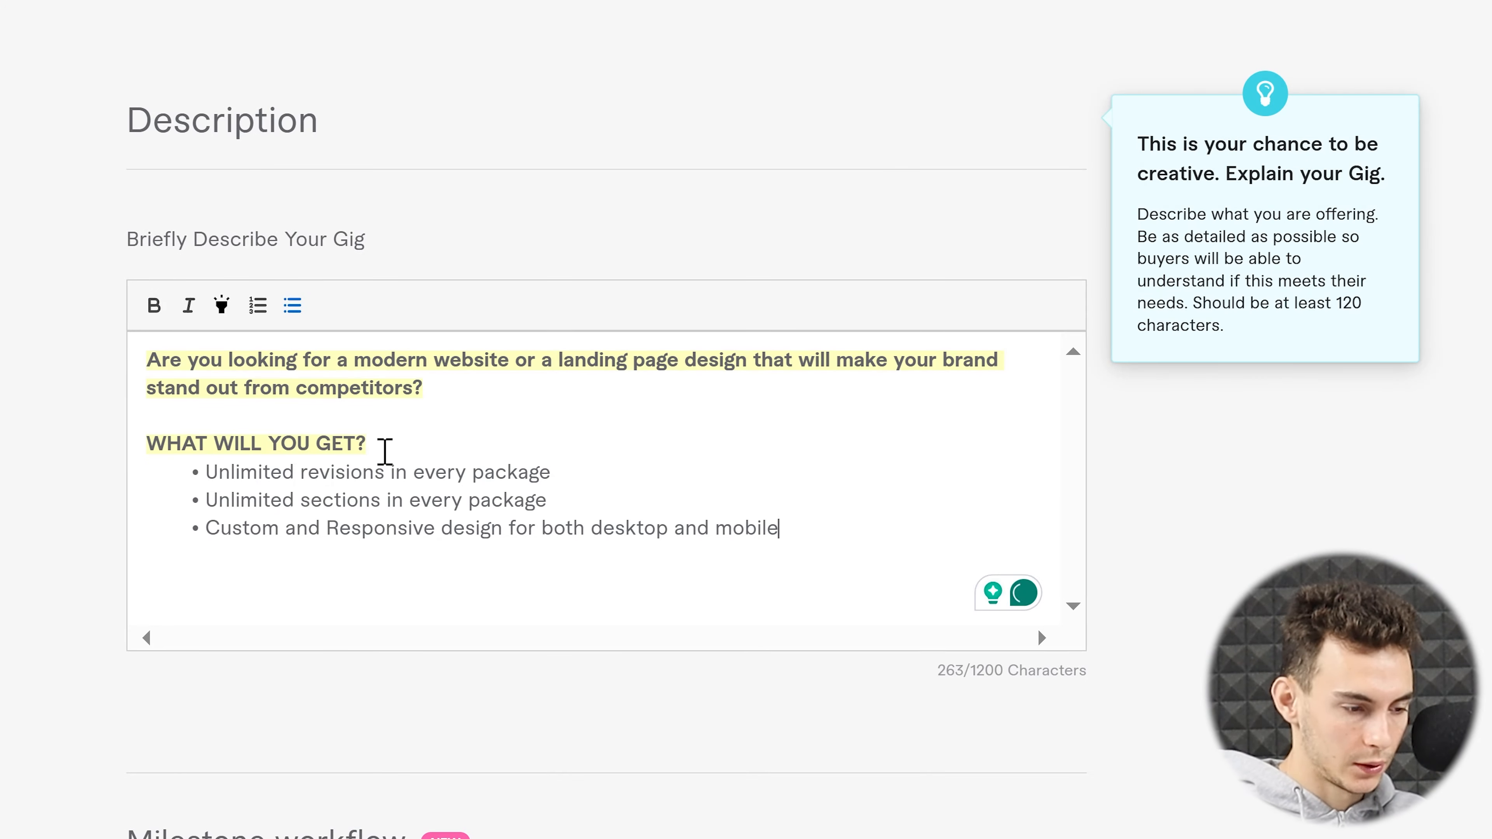
Add "Modern website design that will make your business stand out." as the list's first bullet and a highlighted "WHY ME?" heading below the list.
{"action": "key", "text": "Return"}
{"action": "type", "text": "Modern website design that will make your business stand out."}
{"action": "type", "text": "WHY ME?"}
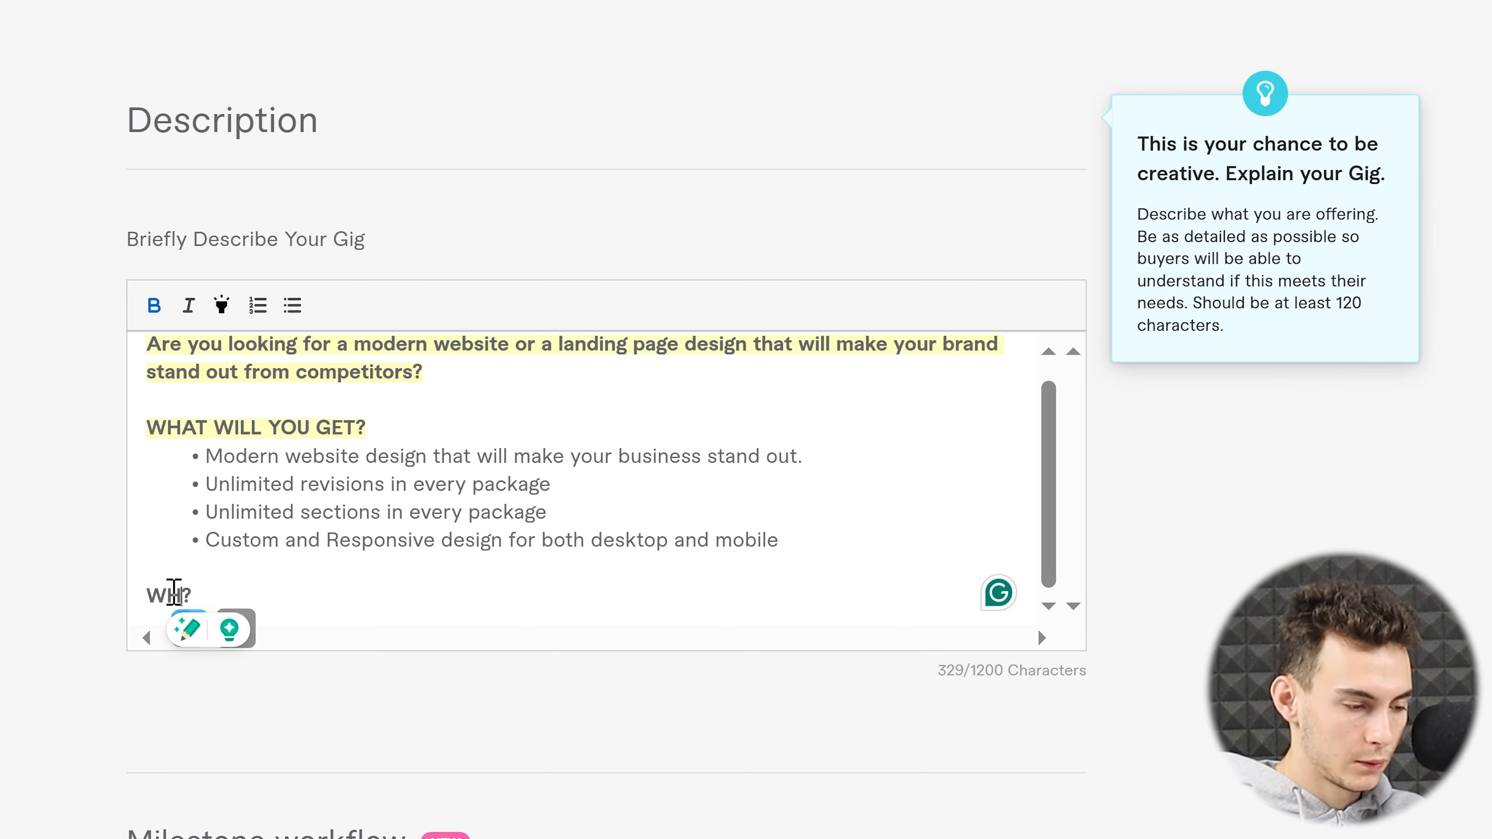
{"action": "left_click_drag", "start_coordinate": [243, 596], "coordinate": [22, 587]}
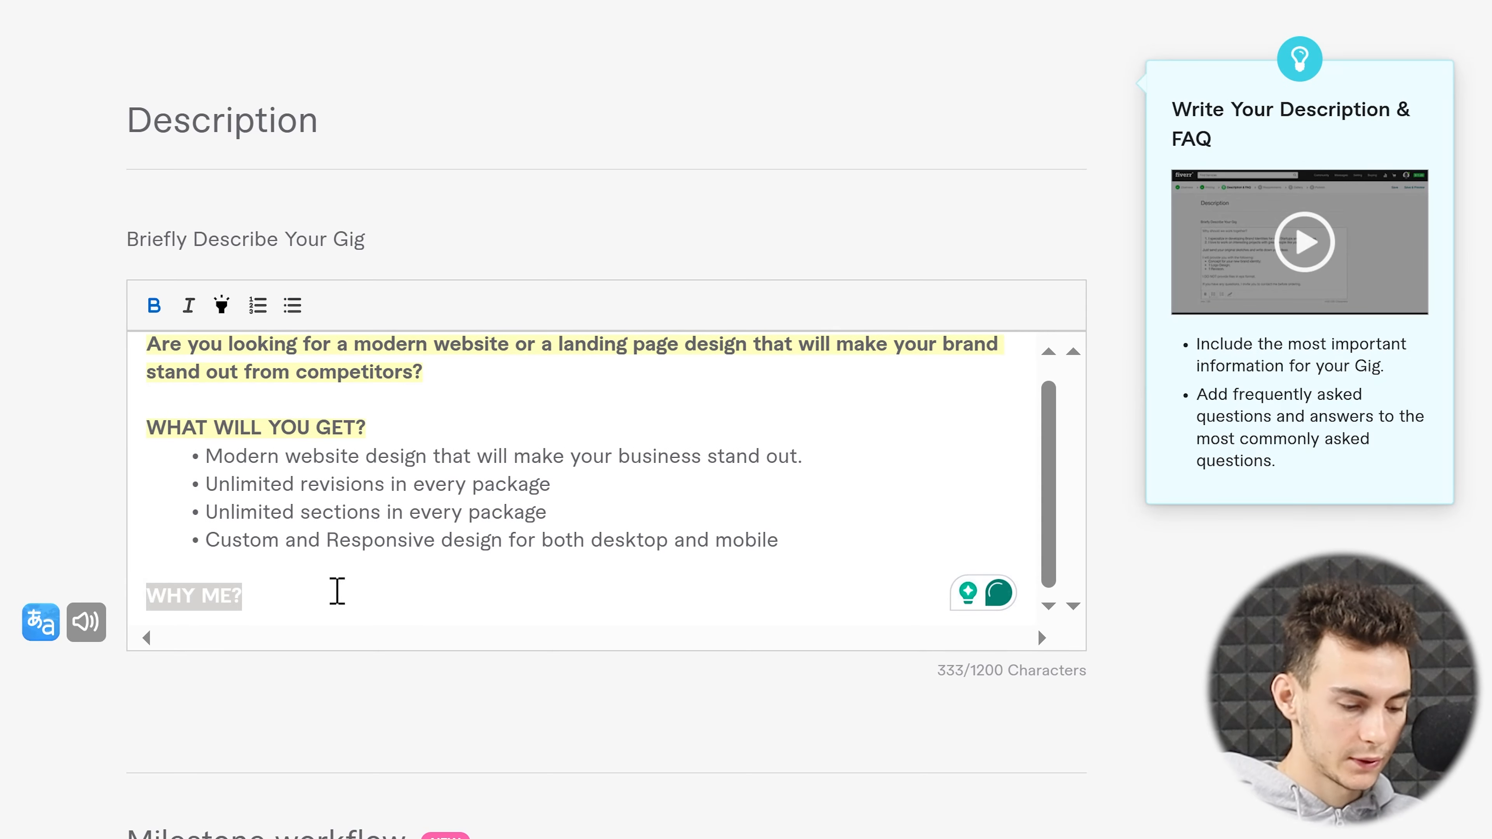
{"action": "left_click", "coordinate": [222, 305]}
{"action": "left_click", "coordinate": [287, 598]}
List under "WHY ME?": "I treat every customer with care", "I look to create long-term and satisfied clients", "I offer modifications until you are 100% satisfied".
{"action": "key", "text": "Return"}
{"action": "type", "text": "-"}
{"action": "type", "text": "I treat every customer with care"}
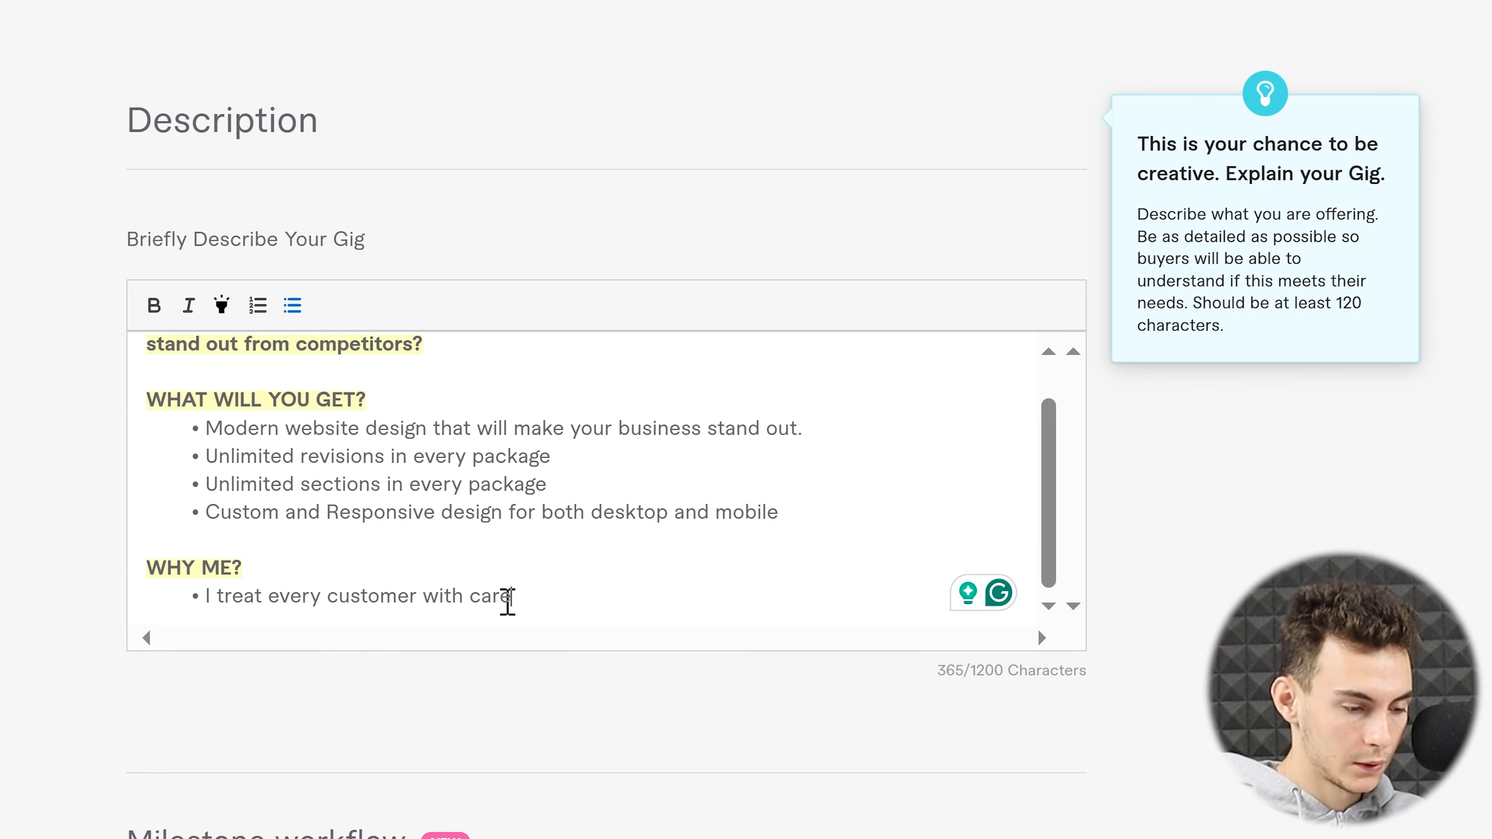
{"action": "key", "text": "Return"}
{"action": "type", "text": "I look for creating long term and satisfied clients"}
{"action": "key", "text": "Return"}
{"action": "type", "text": "I offer modifications until"}
{"action": "left_click", "coordinate": [378, 588]}
{"action": "type", "text": "you are 100% satisfied"}
{"action": "key", "text": "Return"}
{"action": "key", "text": "Return"}
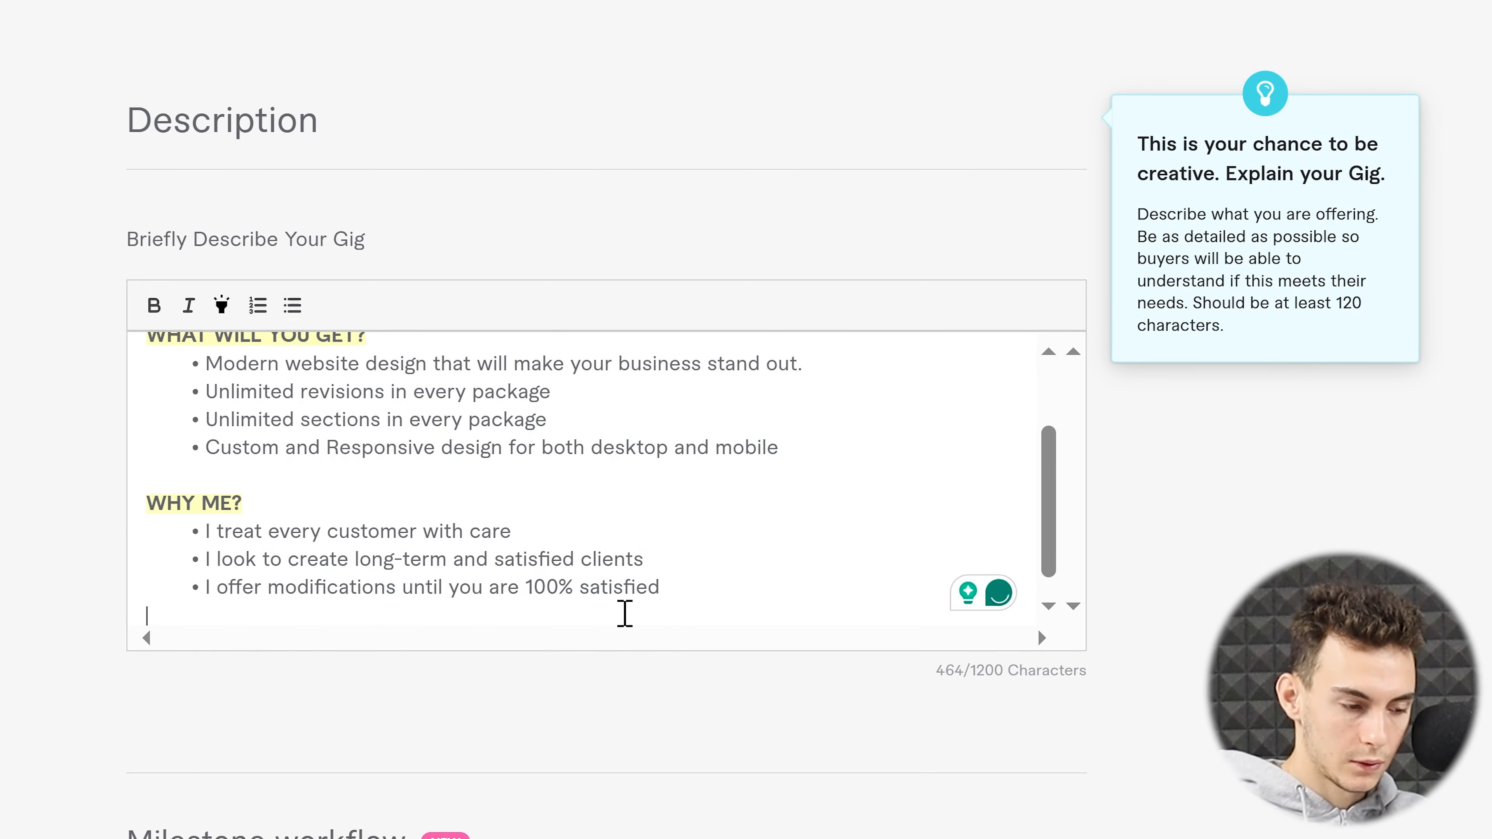
Add a bold, highlighted "GUARANTEE" heading followed by an italic promise to return the client's money if their expectations cannot be met.
{"action": "key", "text": "Return"}
{"action": "key", "text": "ctrl+b"}
{"action": "type", "text": "*GUARANTEE"}
{"action": "left_click_drag", "start_coordinate": [280, 616], "coordinate": [140, 610]}
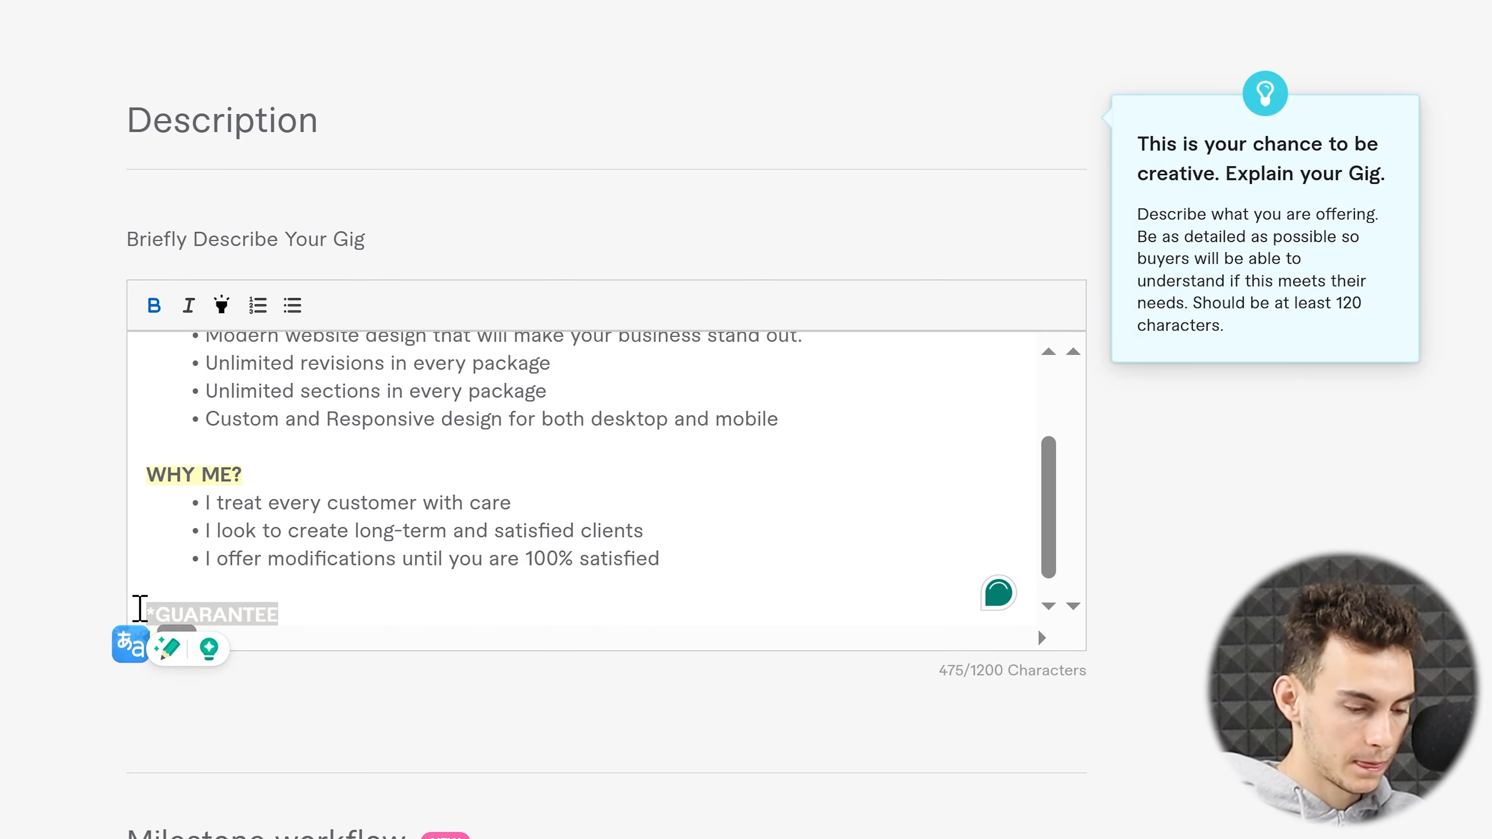
{"action": "left_click", "coordinate": [222, 306]}
{"action": "left_click", "coordinate": [327, 614]}
{"action": "key", "text": "Return"}
{"action": "type", "text": "If I am unable to meet your expectations, I would be more happy to return your money rather than keep it. My goal is to deliver exceptional service and make my customers satisfied."}
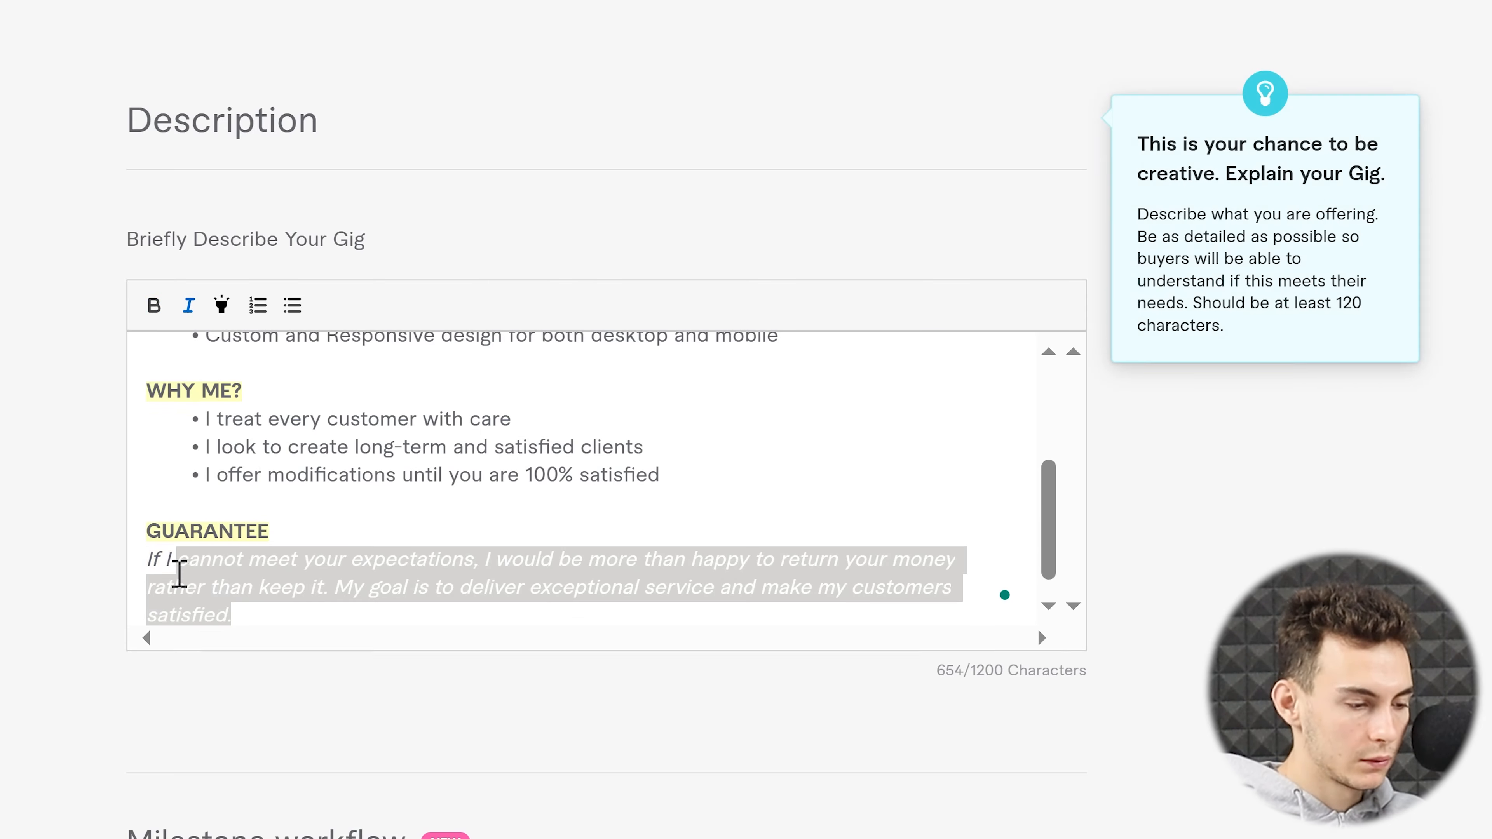
Make the words "happy to return your money" bold in the guarantee paragraph.
{"action": "left_click_drag", "start_coordinate": [692, 559], "coordinate": [956, 559]}
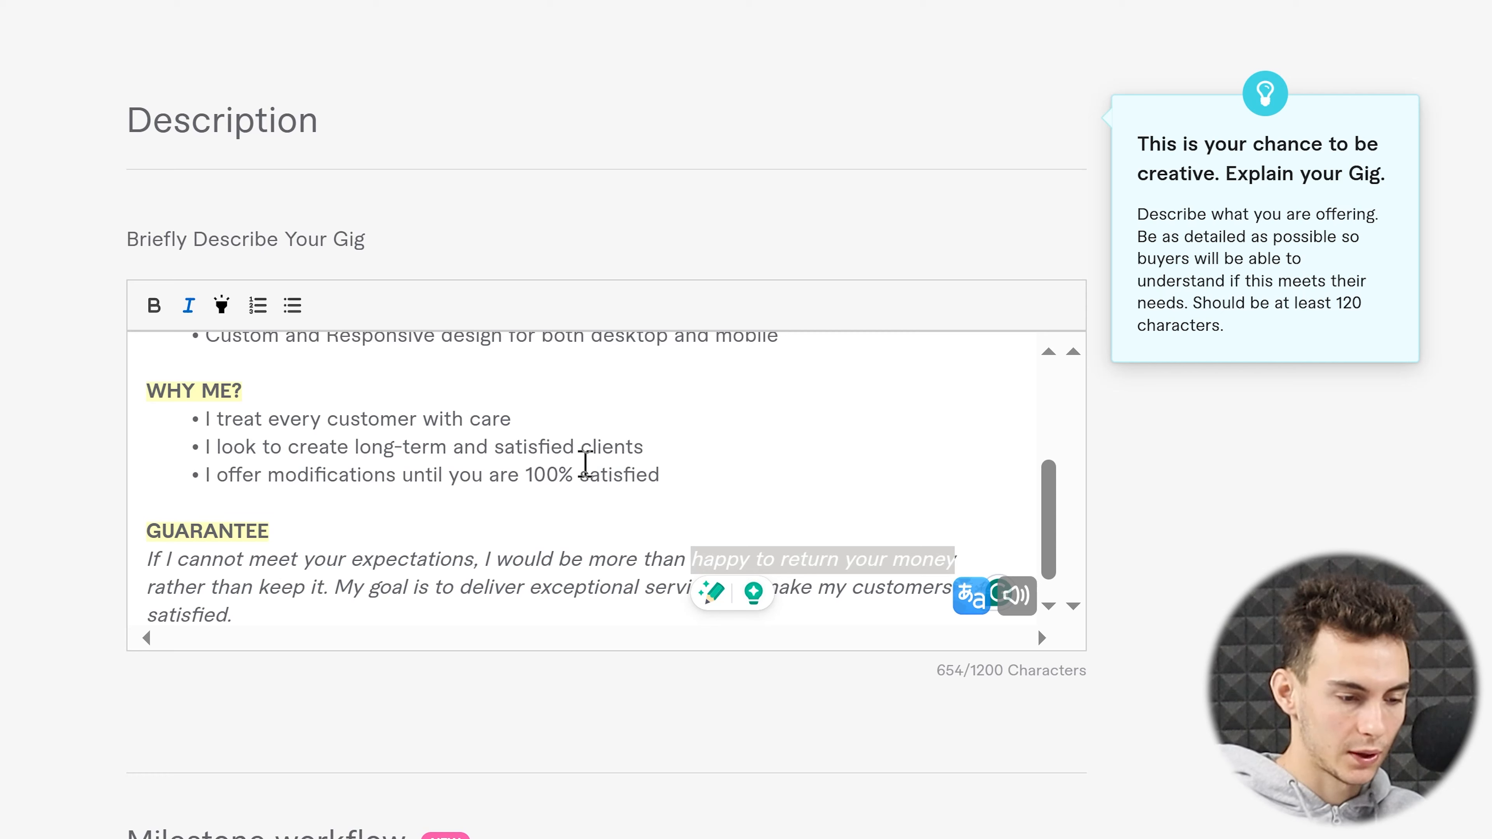
{"action": "left_click", "coordinate": [154, 305]}
{"action": "left_click", "coordinate": [968, 561]}
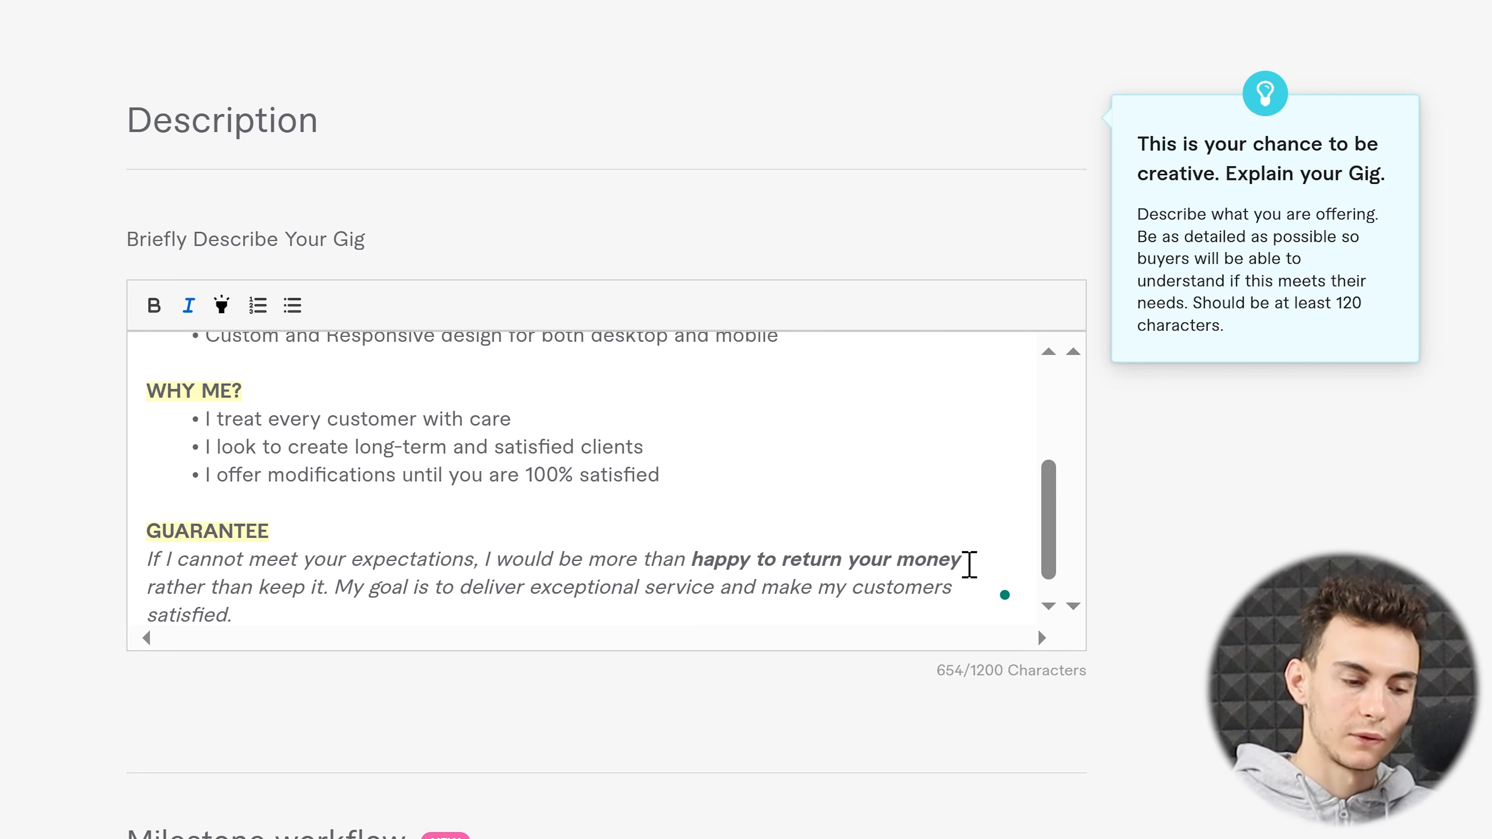
{"action": "left_click_drag", "start_coordinate": [536, 562], "coordinate": [682, 568]}
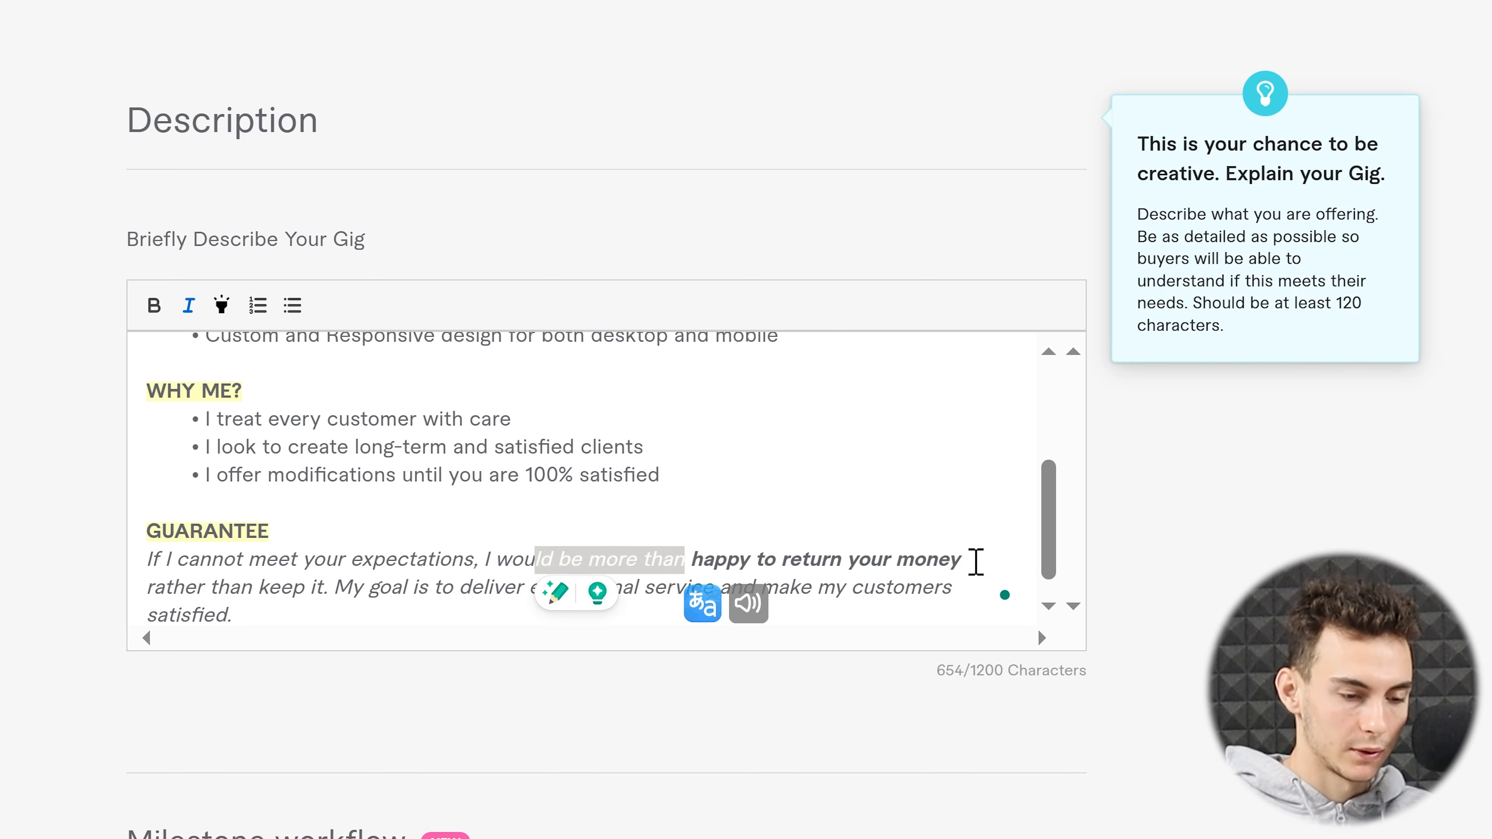
{"action": "left_click", "coordinate": [991, 567]}
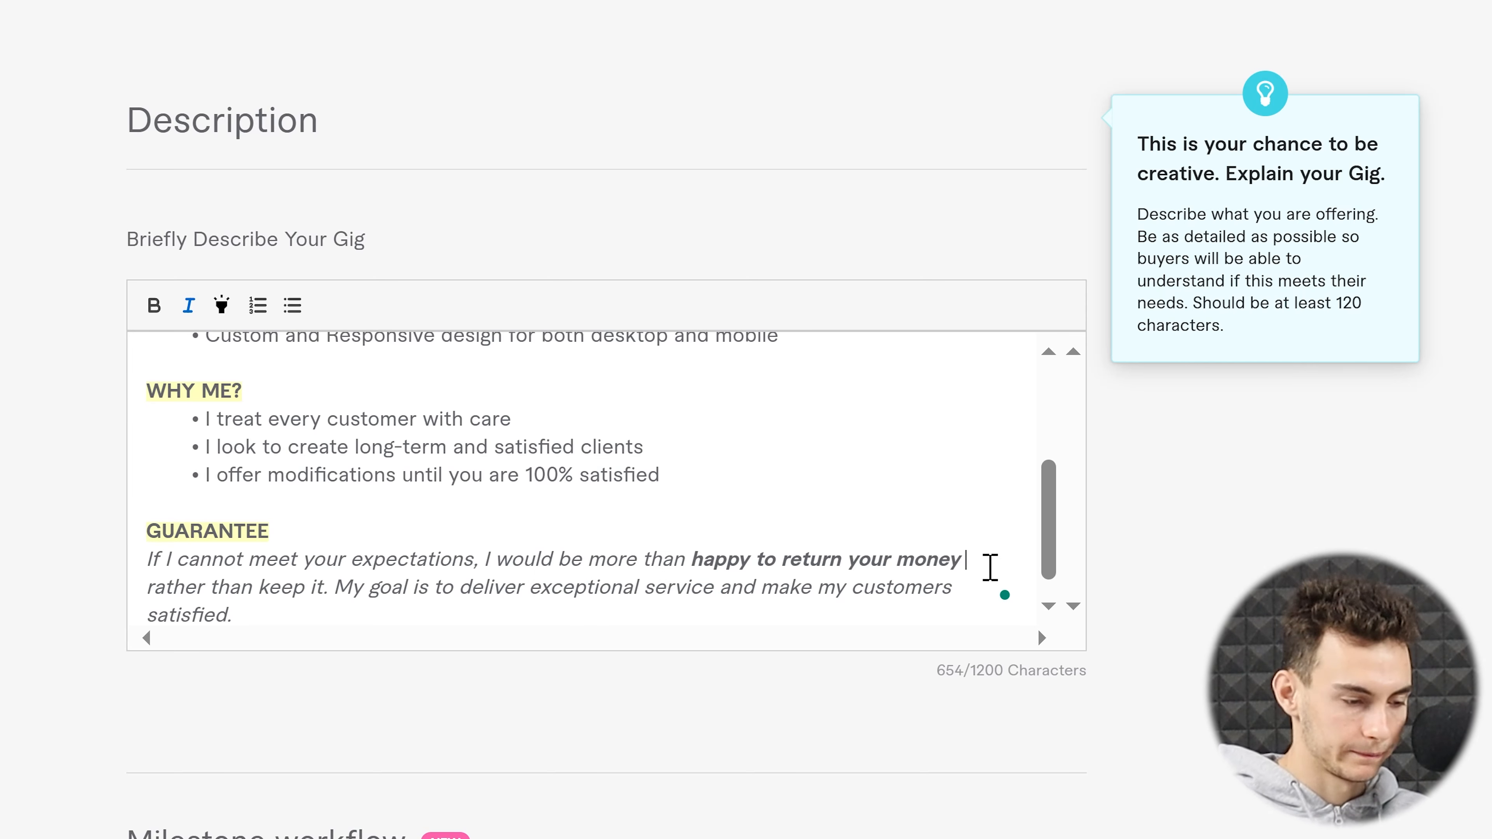
Make "Unlimited revisions" and "Unlimited sections" bold in the "WHAT WILL YOU GET?" list.
{"action": "scroll", "coordinate": [991, 568], "scroll_direction": "up", "scroll_amount": 3}
{"action": "left_click_drag", "start_coordinate": [385, 461], "coordinate": [206, 460]}
{"action": "key", "text": "ctrl+b"}
{"action": "left_click_drag", "start_coordinate": [382, 489], "coordinate": [206, 488]}
{"action": "key", "text": "ctrl+b"}
Insert "If yes, this gig can help you achieve that perfect website design in Figma you have been looking for." below the opening question.
{"action": "left_click", "coordinate": [437, 389]}
{"action": "key", "text": "Return"}
{"action": "key", "text": "Return"}
{"action": "type", "text": "If yes, this gig can help you achieve that perfe"}
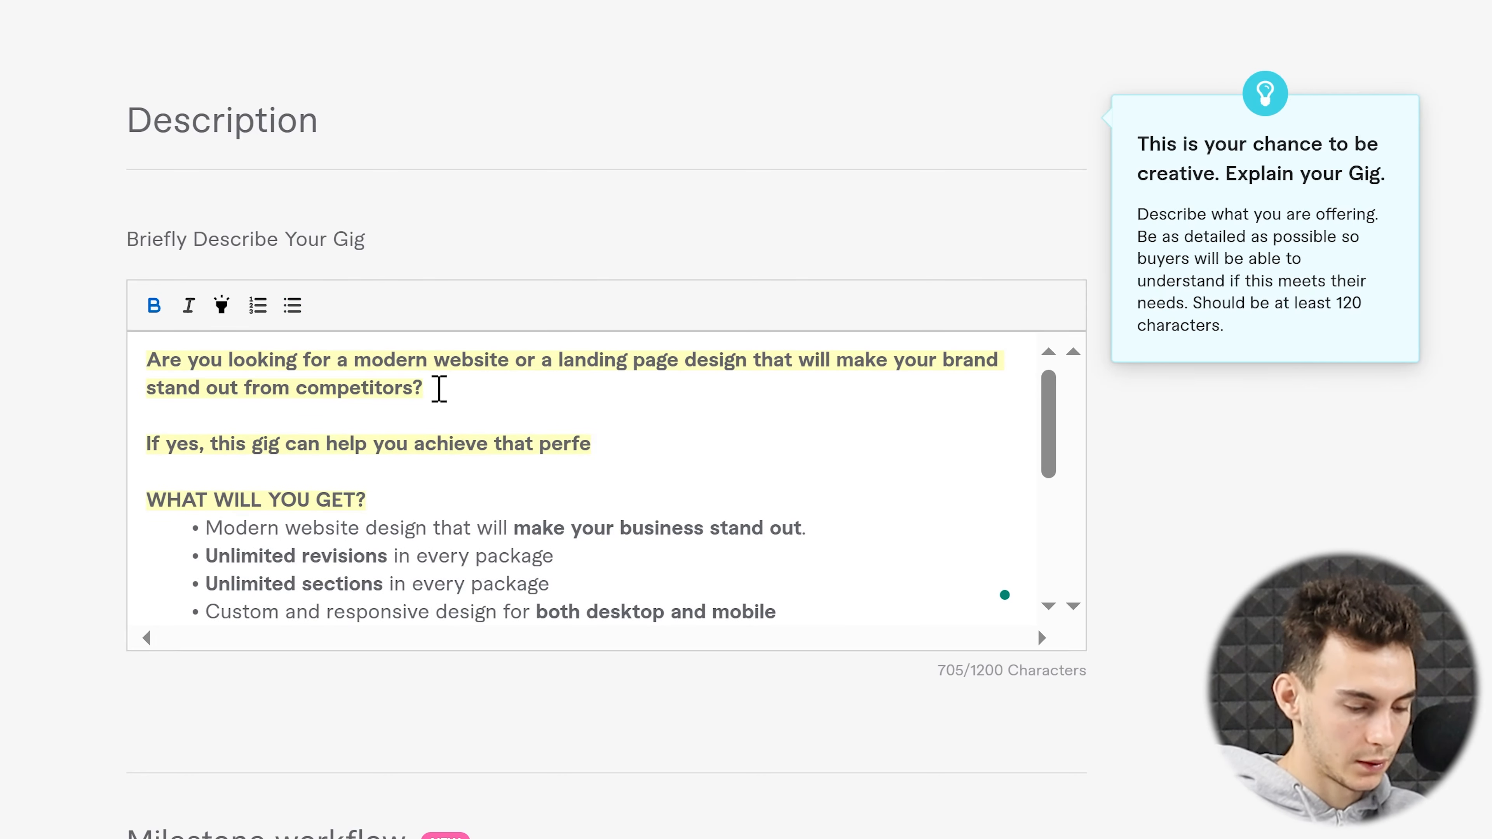
{"action": "type", "text": "ct website design in figma you have been looking for."}
Remove the bold and highlight from the "If yes" paragraph, then bold only "achieve that perfect website design in Figma".
{"action": "left_click_drag", "start_coordinate": [297, 445], "coordinate": [280, 466]}
{"action": "left_click_drag", "start_coordinate": [146, 443], "coordinate": [293, 498]}
{"action": "key", "text": "ctrl+b"}
{"action": "left_click", "coordinate": [222, 306]}
{"action": "left_click_drag", "start_coordinate": [409, 444], "coordinate": [840, 445]}
{"action": "key", "text": "ctrl+b"}
{"action": "left_click", "coordinate": [272, 471]}
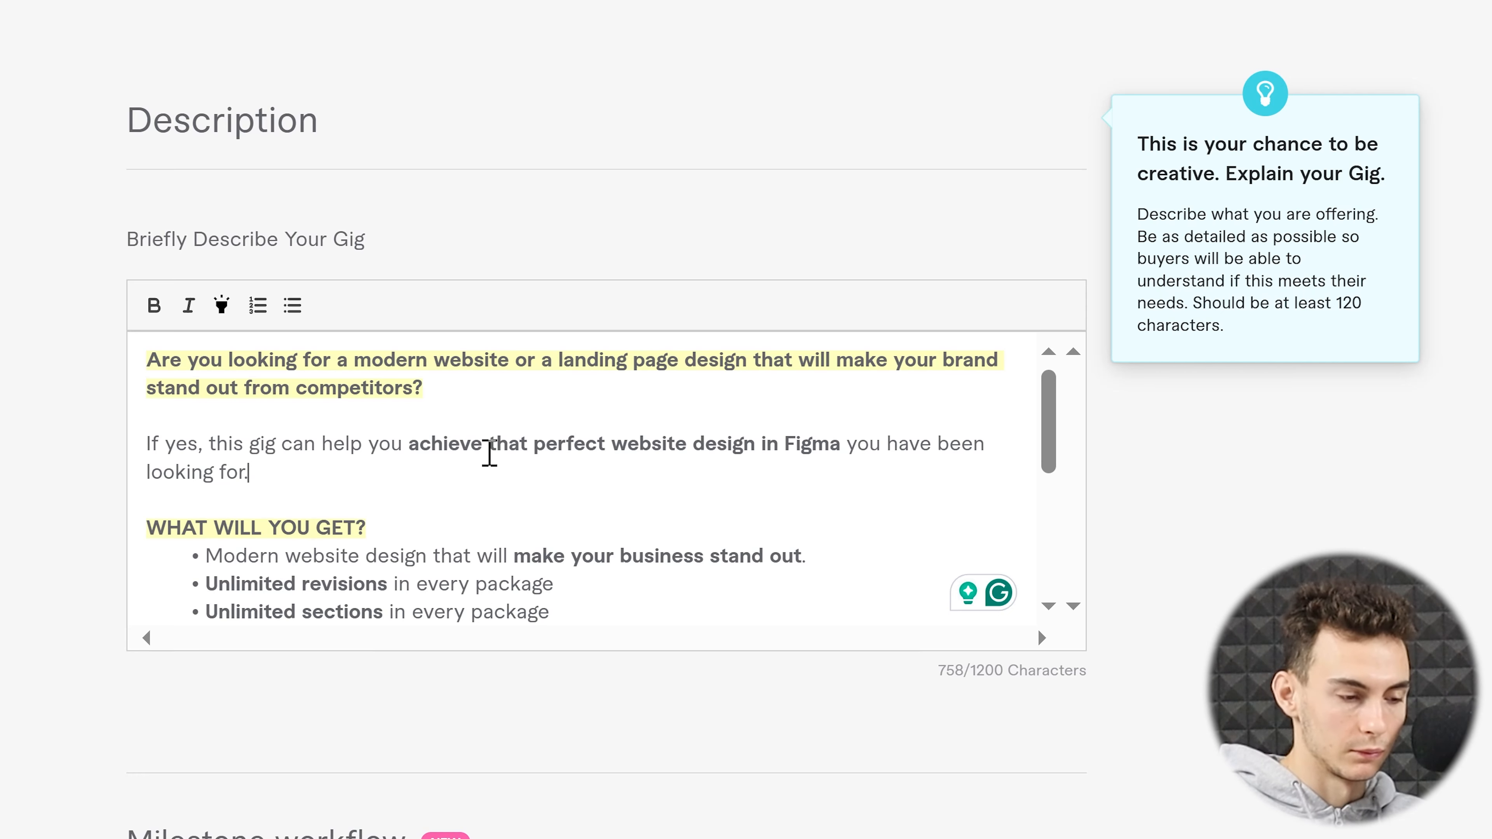
Read through the whole gig description and continue down to the Milestone workflow section.
{"action": "left_click", "coordinate": [370, 469]}
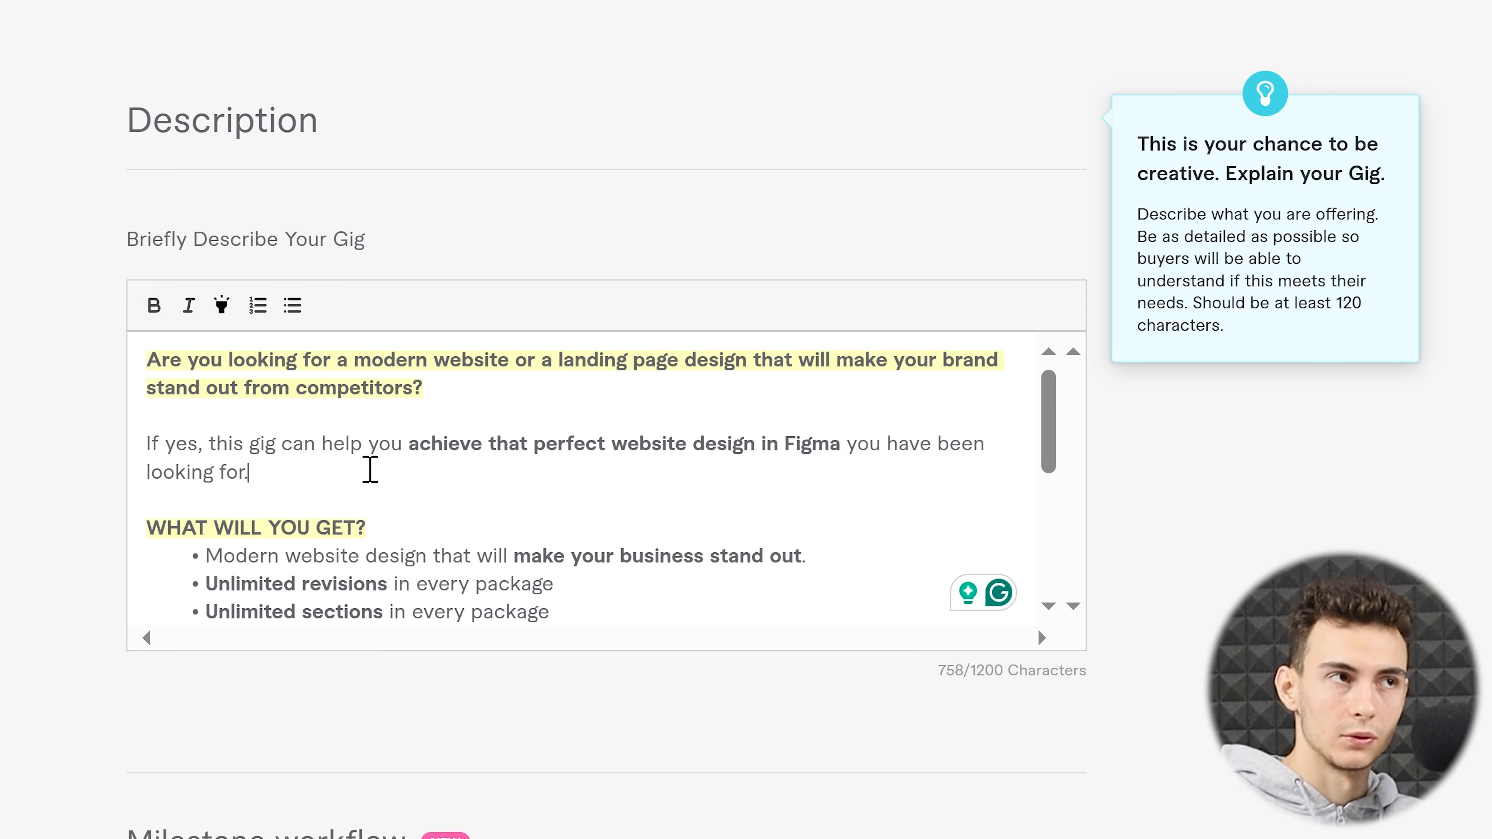
{"action": "scroll", "coordinate": [370, 469], "scroll_direction": "down", "scroll_amount": 2}
{"action": "scroll", "coordinate": [369, 469], "scroll_direction": "up", "scroll_amount": 1}
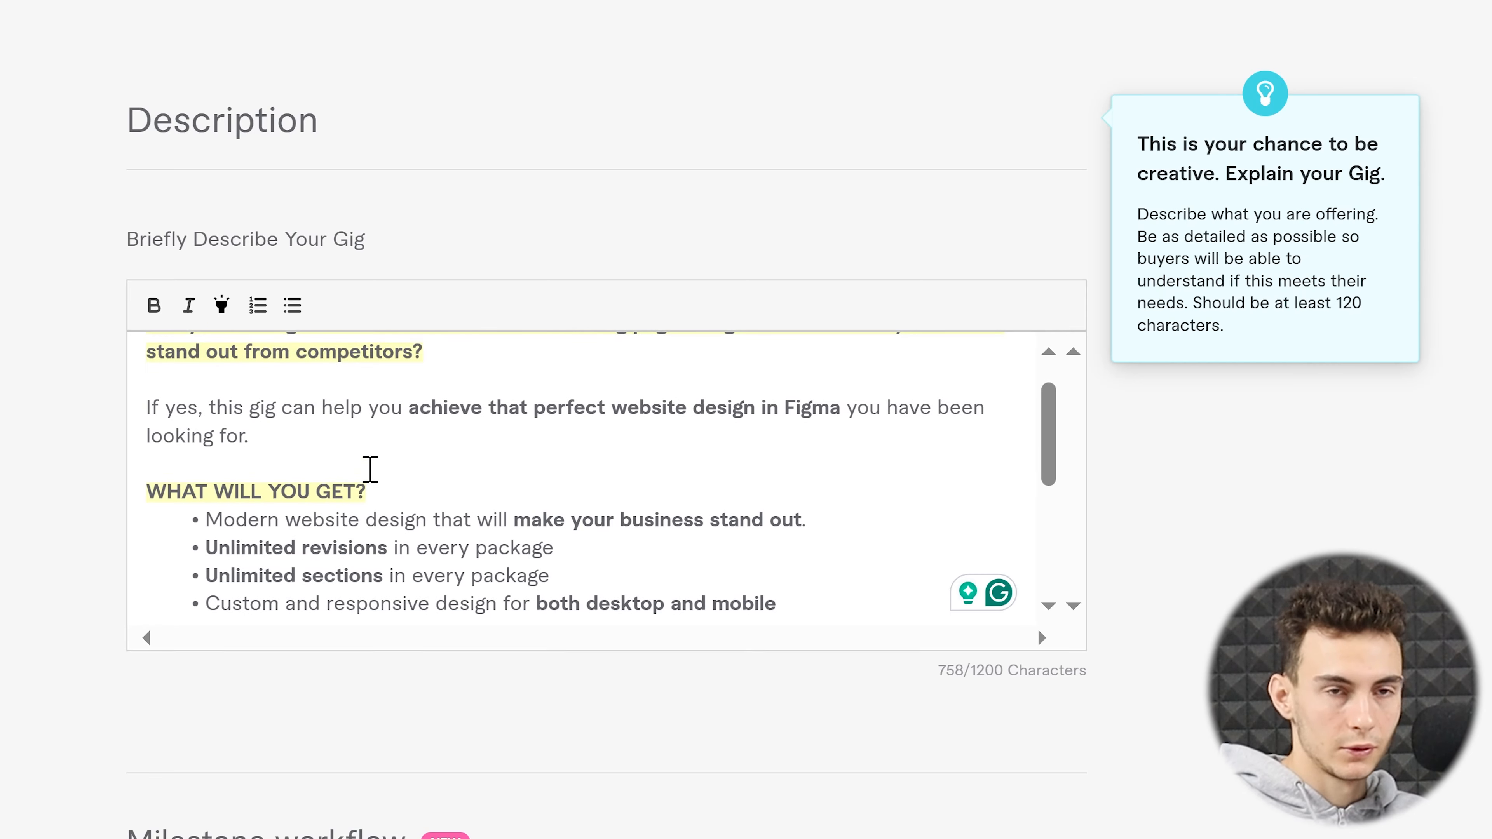
{"action": "scroll", "coordinate": [369, 469], "scroll_direction": "down", "scroll_amount": 5}
{"action": "left_click", "coordinate": [694, 454]}
{"action": "scroll", "coordinate": [693, 456], "scroll_direction": "down", "scroll_amount": 1}
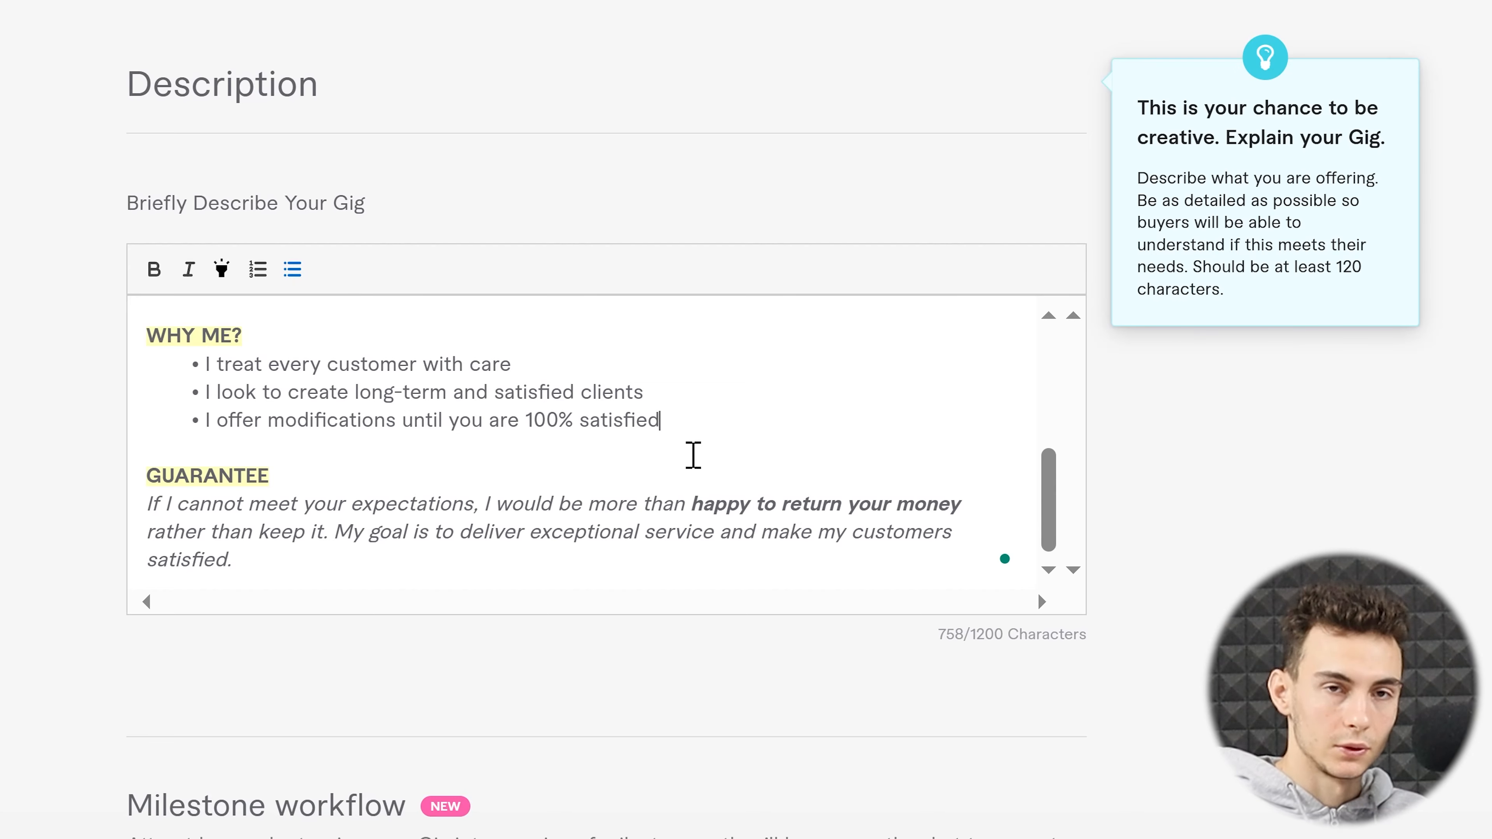
{"action": "scroll", "coordinate": [693, 455], "scroll_direction": "down", "scroll_amount": 7}
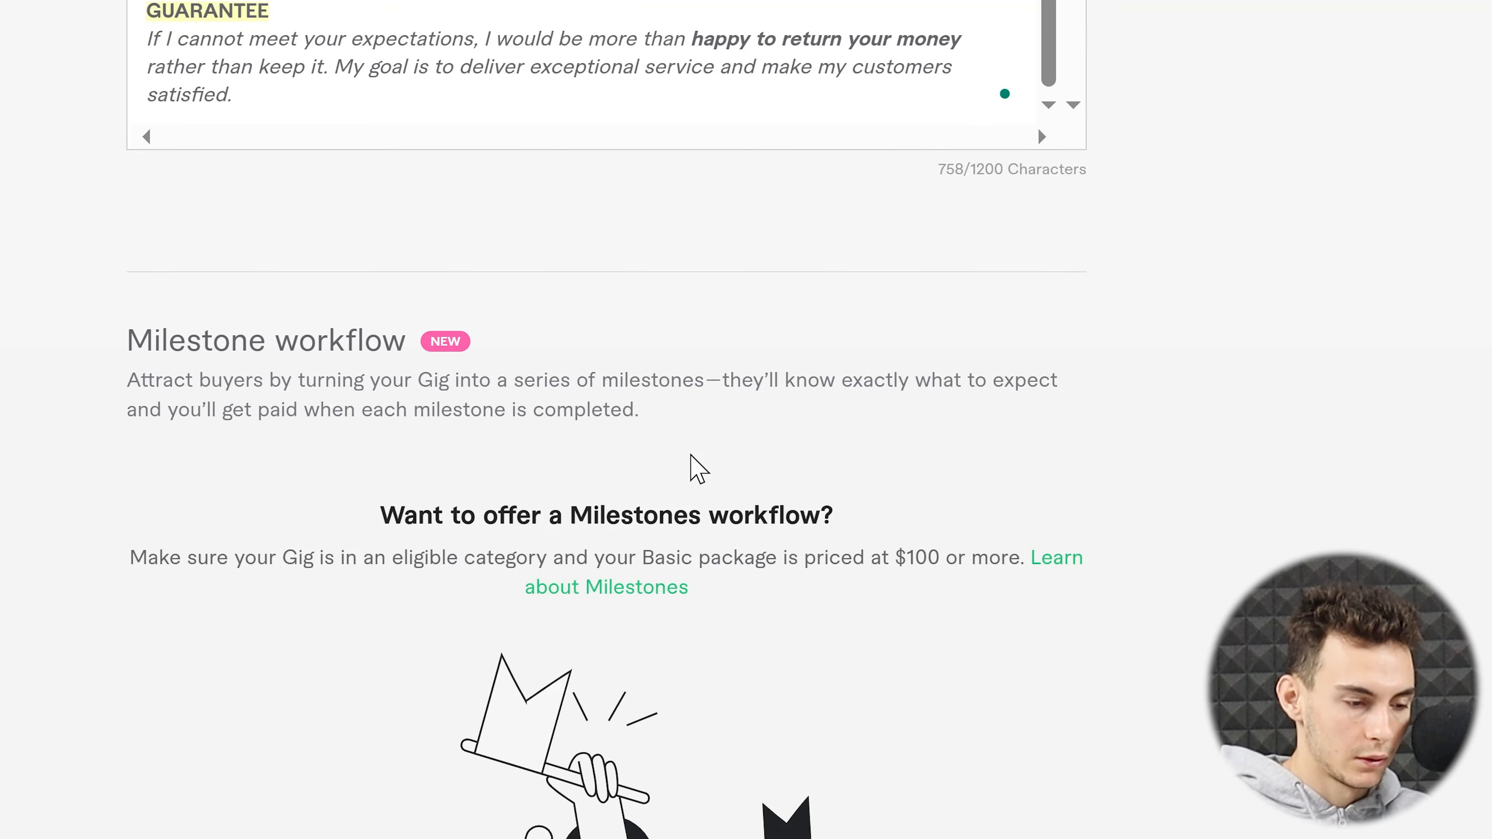
Save the gig's description and FAQ section and continue to the buyer requirements.
{"action": "scroll", "coordinate": [693, 458], "scroll_direction": "down", "scroll_amount": 3}
{"action": "scroll", "coordinate": [550, 369], "scroll_direction": "down", "scroll_amount": 5}
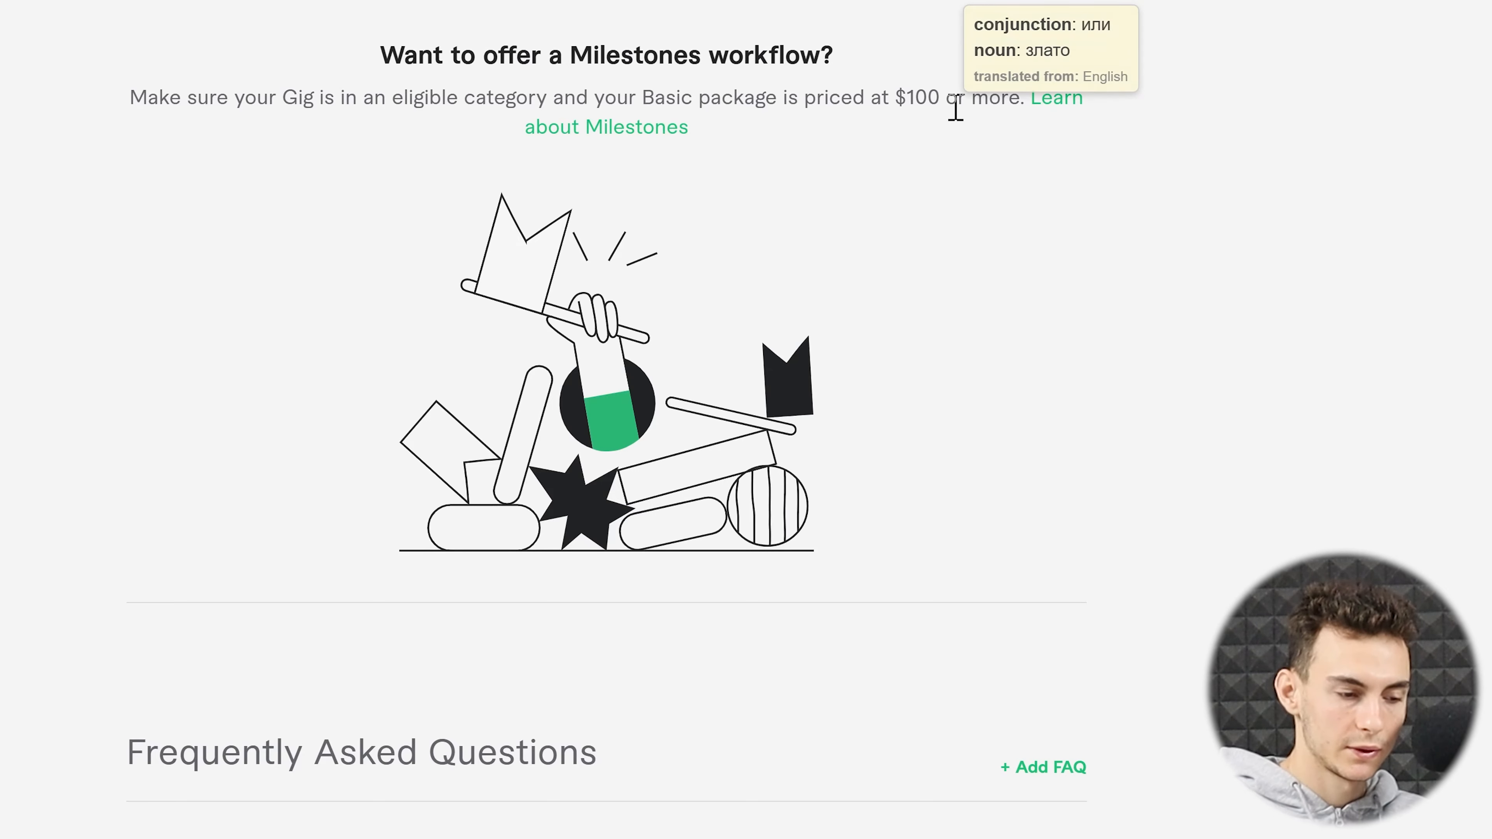
{"action": "scroll", "coordinate": [649, 381], "scroll_direction": "down", "scroll_amount": 5}
{"action": "scroll", "coordinate": [649, 380], "scroll_direction": "down", "scroll_amount": 3}
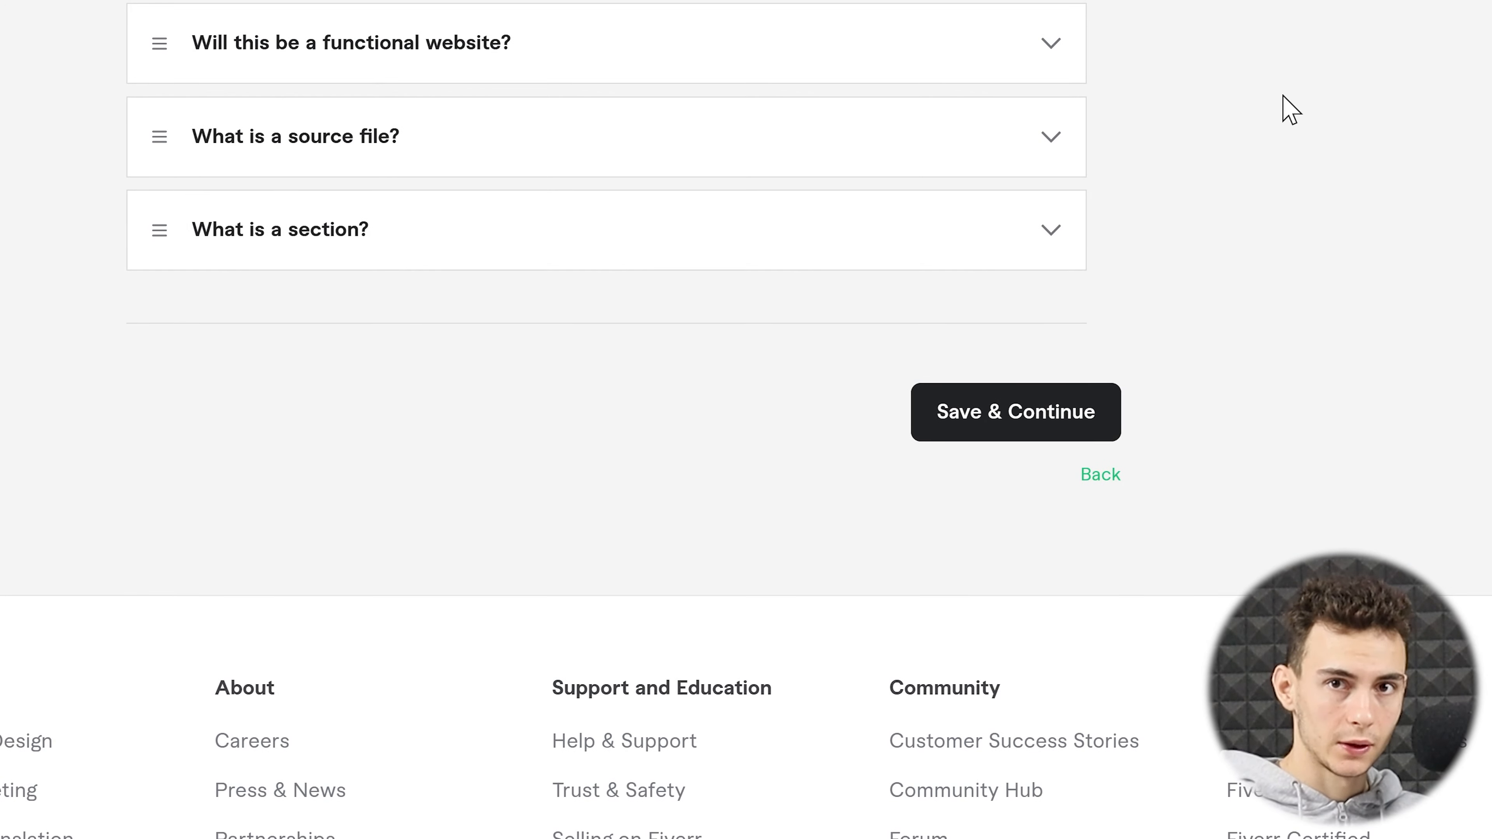
{"action": "left_click", "coordinate": [1006, 422]}
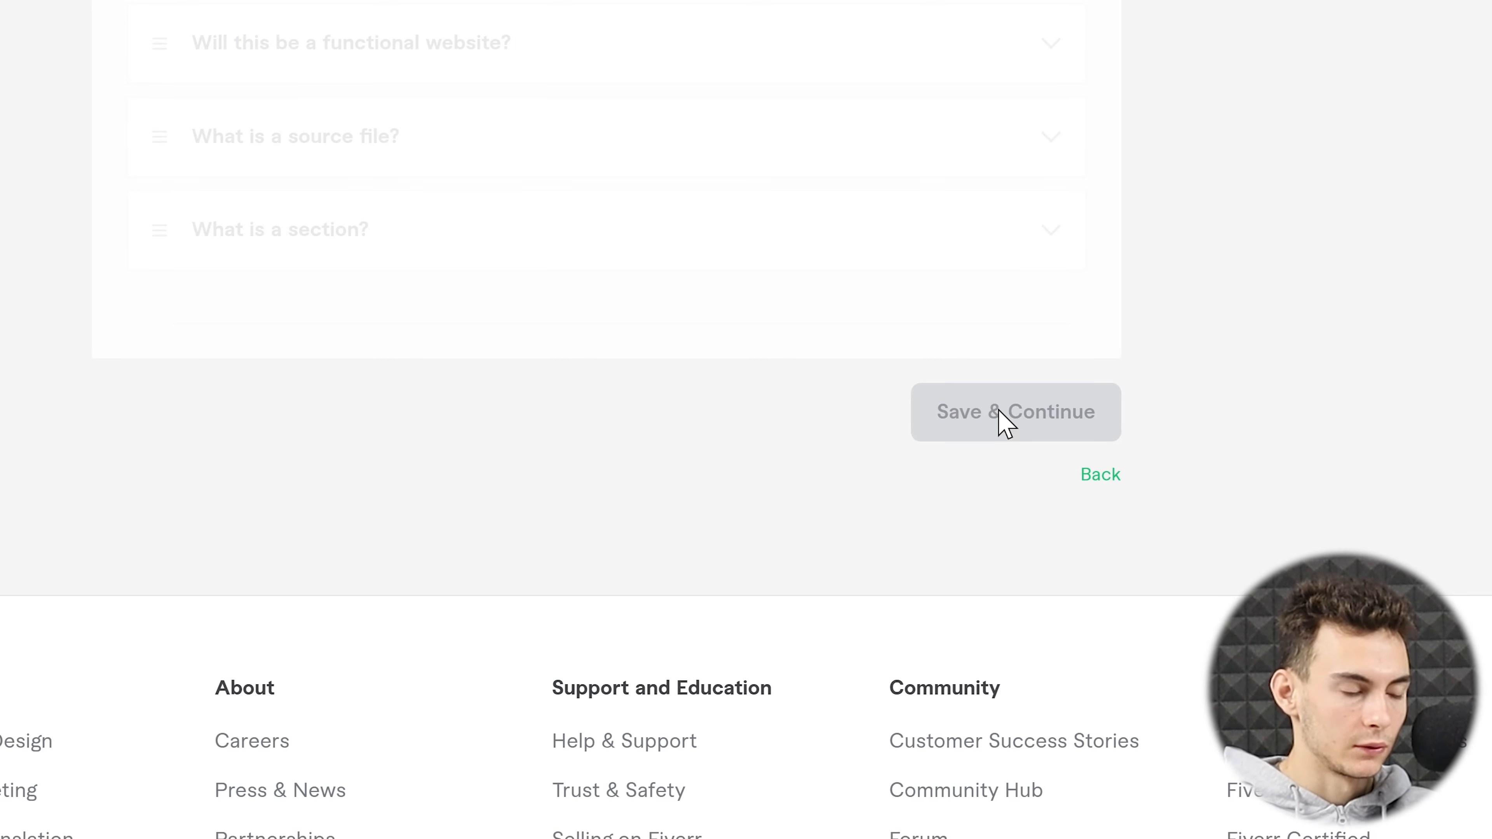
Add requirement questions "At least 1 reference from another competitor or business you like." and "Upload you content/media you want me to use in the design.".
{"action": "scroll", "coordinate": [656, 397], "scroll_direction": "down", "scroll_amount": 5}
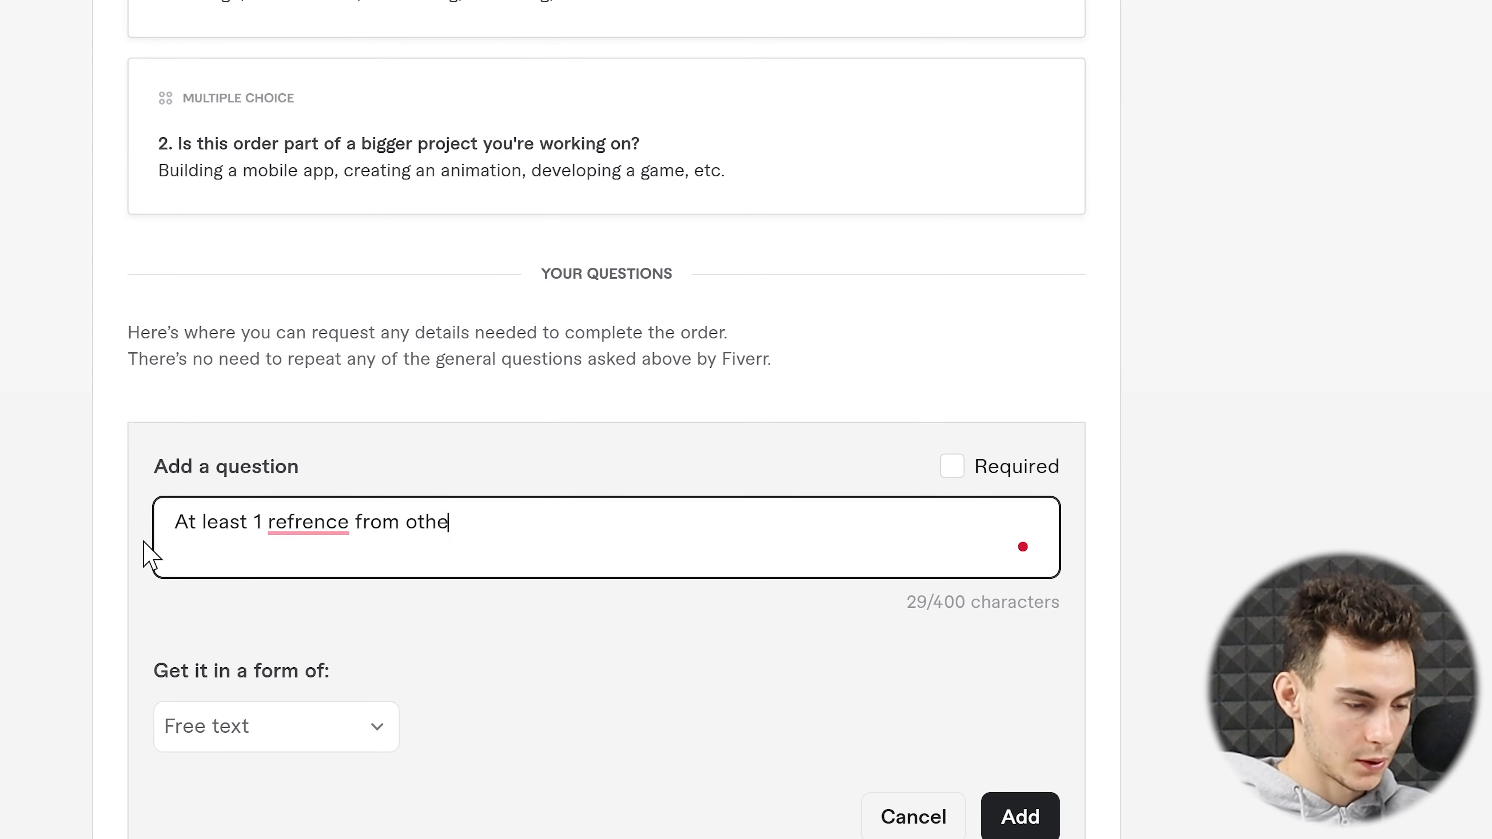
{"action": "type", "text": "r competitor or business you like."}
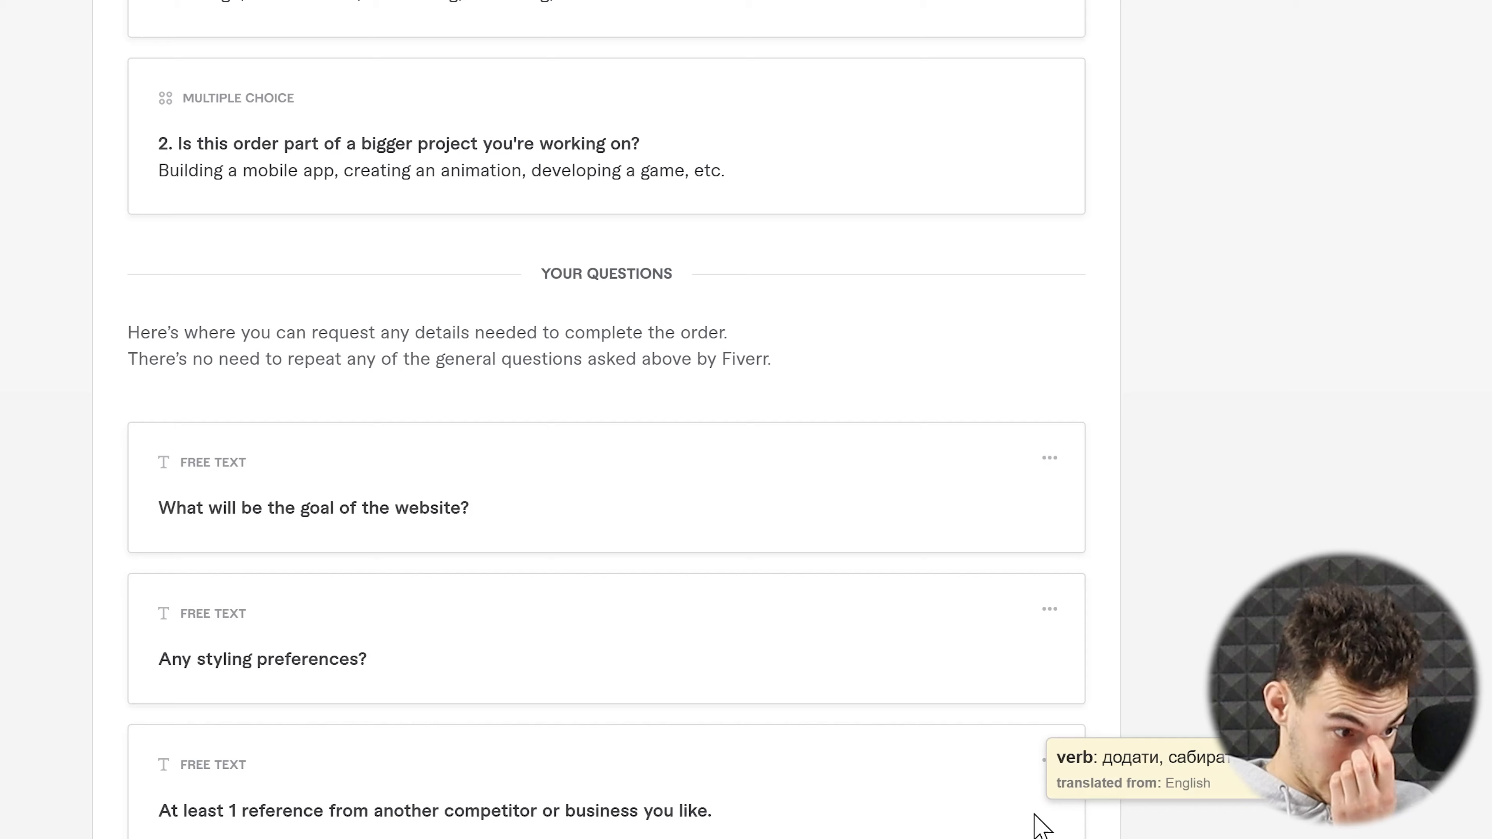
{"action": "scroll", "coordinate": [1207, 548], "scroll_direction": "down", "scroll_amount": 5}
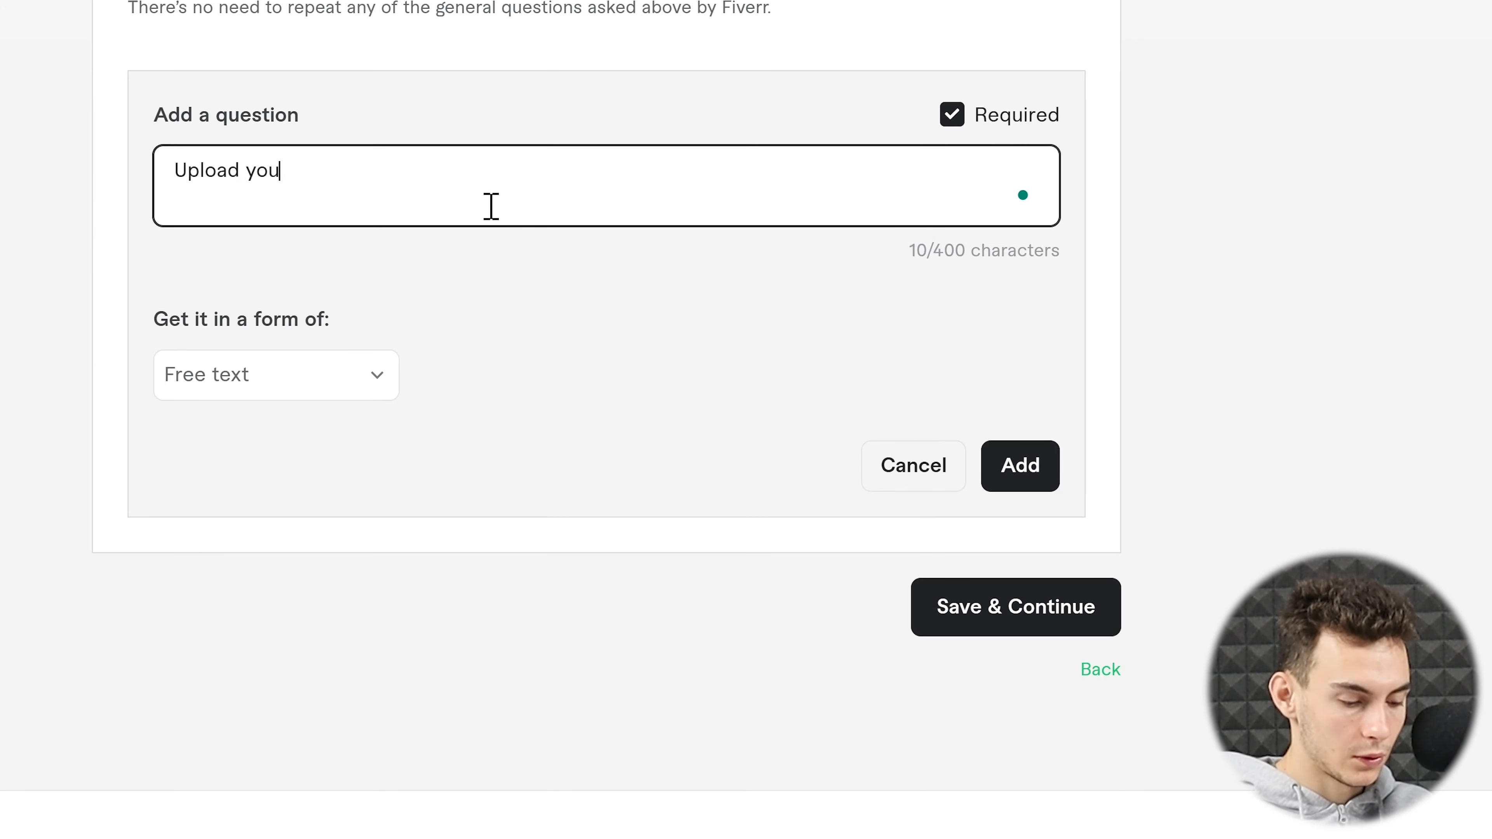
{"action": "type", "text": "content/media you want me to use in the design."}
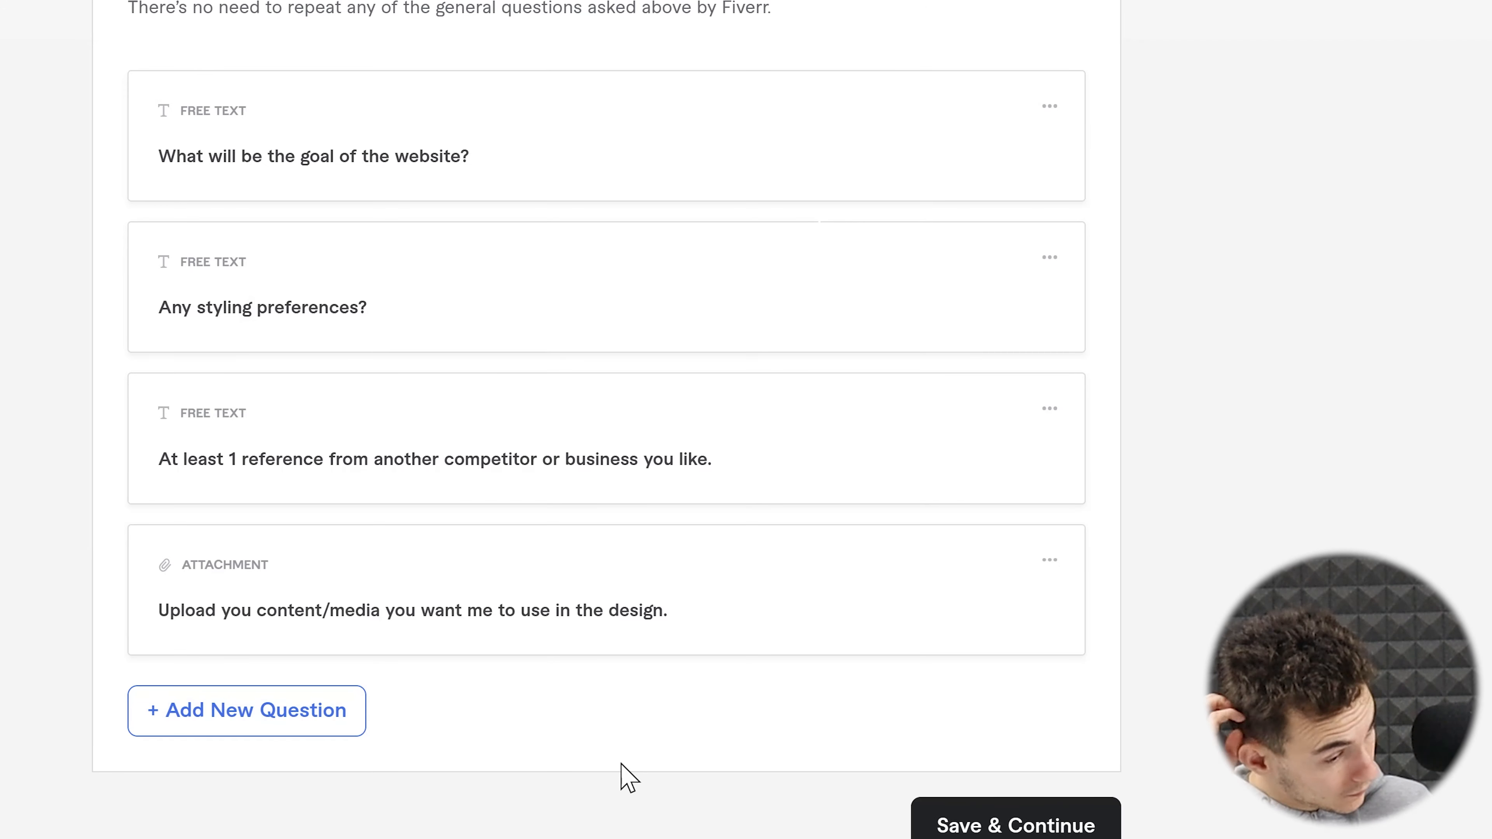
Start a new multiple-choice requirement question with the answers "Option 1" and "Option 2".
{"action": "left_click", "coordinate": [259, 705]}
{"action": "left_click", "coordinate": [276, 375]}
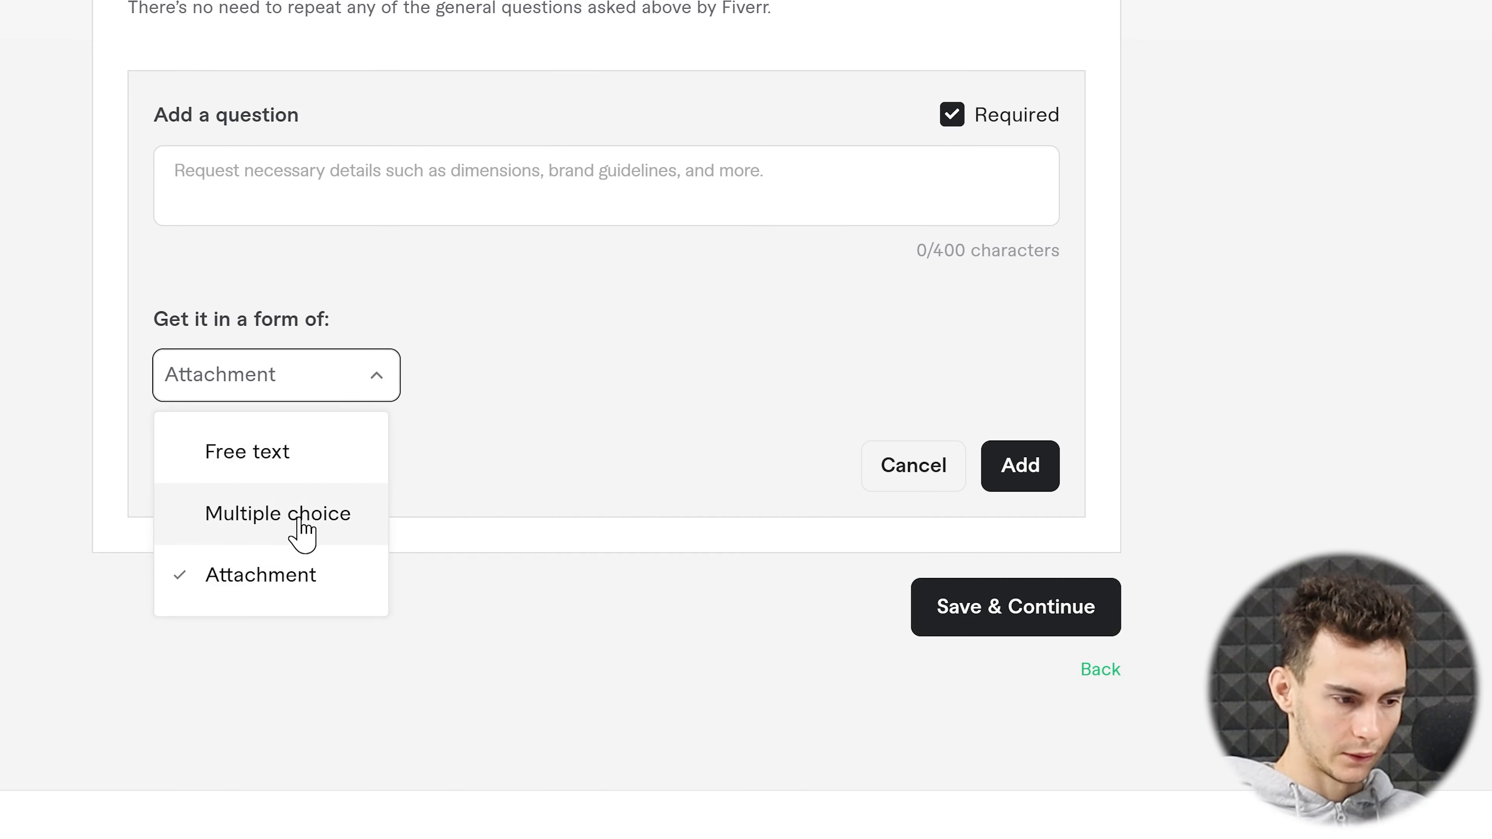
{"action": "left_click", "coordinate": [297, 515]}
{"action": "left_click", "coordinate": [333, 461]}
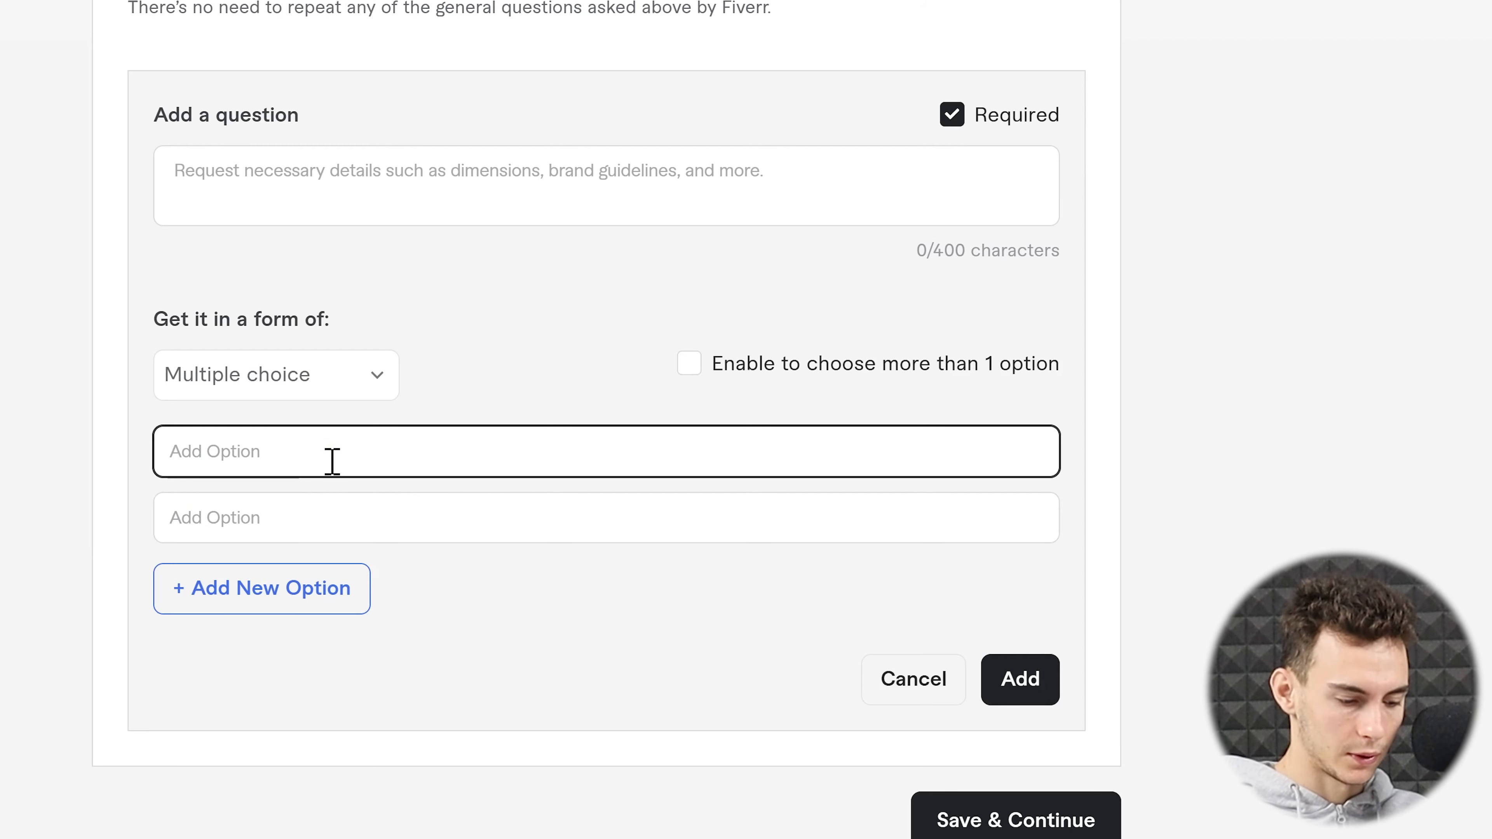
{"action": "type", "text": "Option 1"}
{"action": "left_click", "coordinate": [317, 517]}
{"action": "type", "text": "Option 2"}
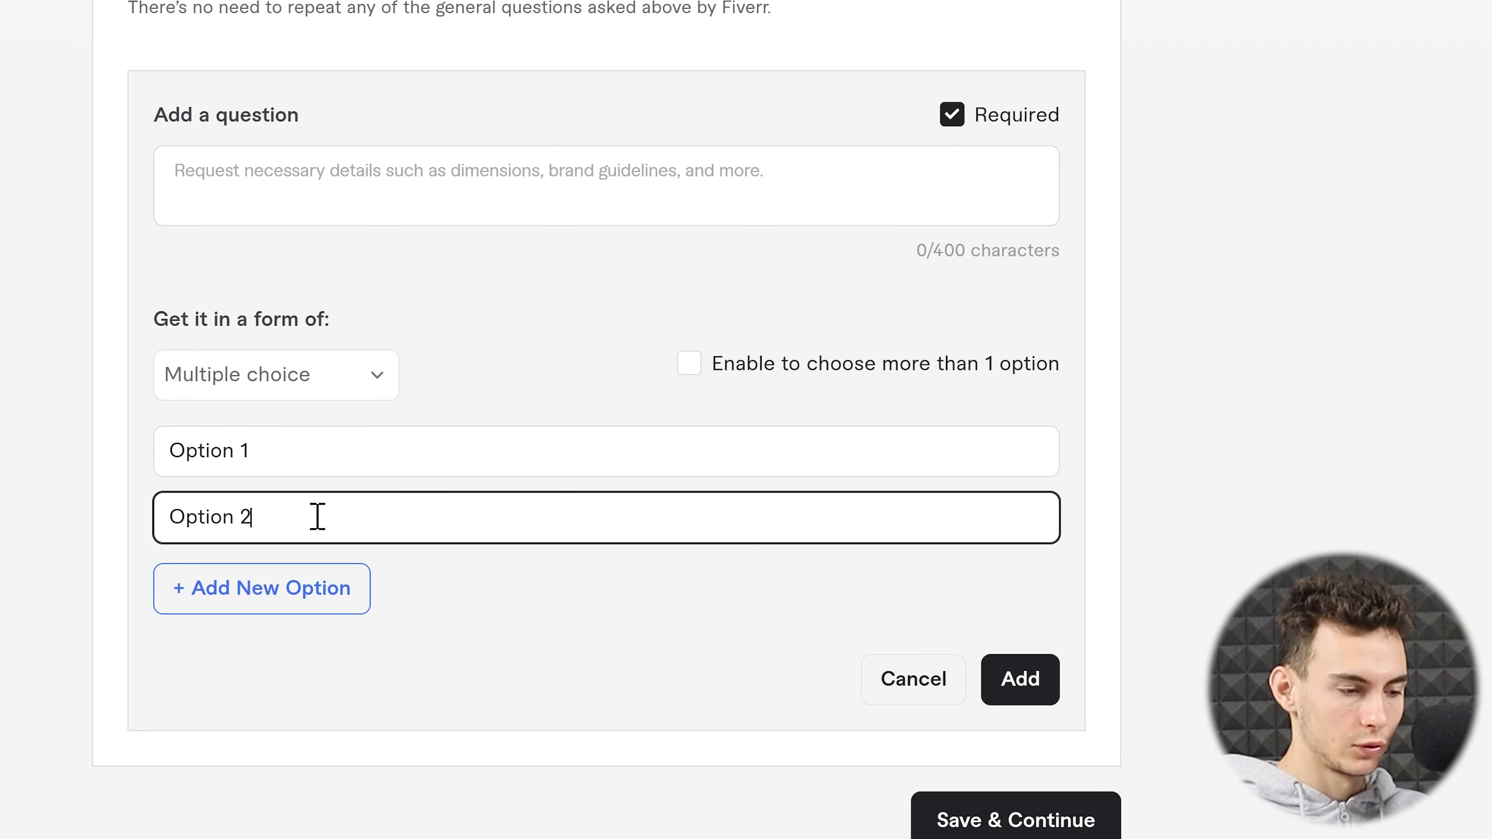
Enter "Which option would you like?" as the multiple-choice question, limit it to one answer and add it to the requirements.
{"action": "left_click", "coordinate": [496, 183]}
{"action": "type", "text": "Which optio w"}
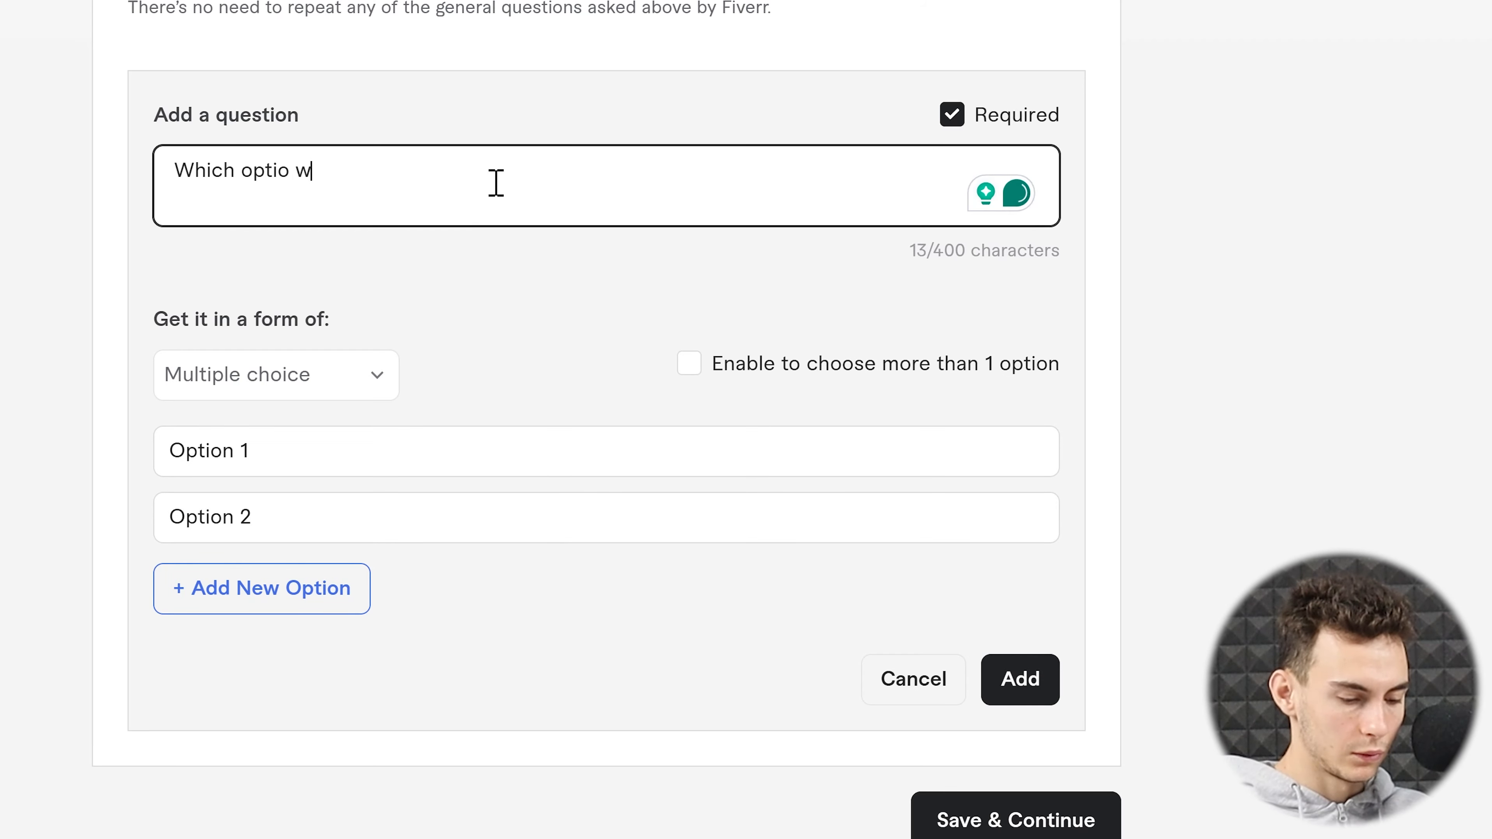
{"action": "type", "text": "ould you like?"}
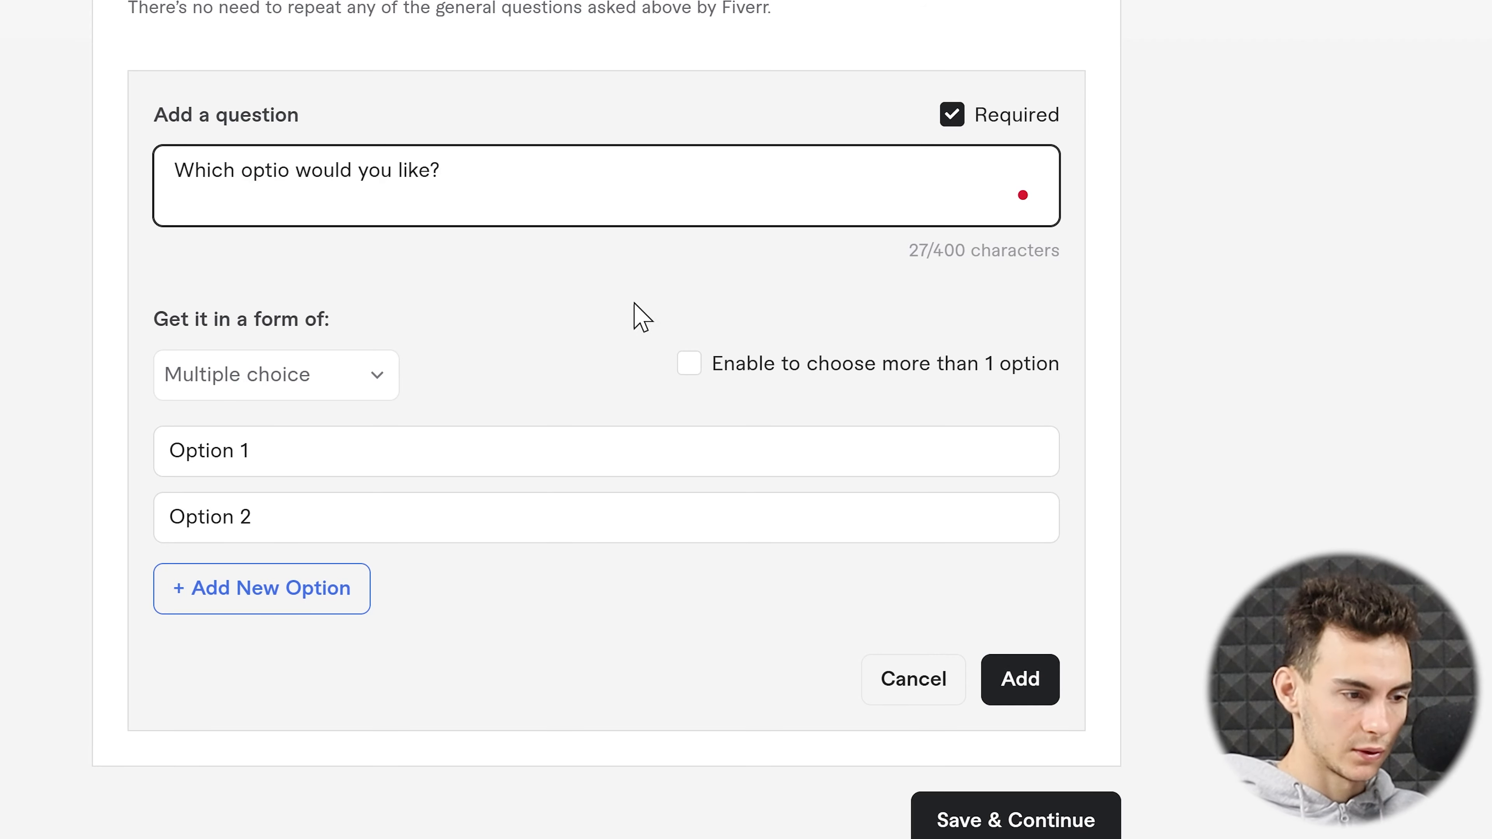
{"action": "left_click", "coordinate": [291, 176]}
{"action": "type", "text": "n"}
{"action": "left_click", "coordinate": [699, 366]}
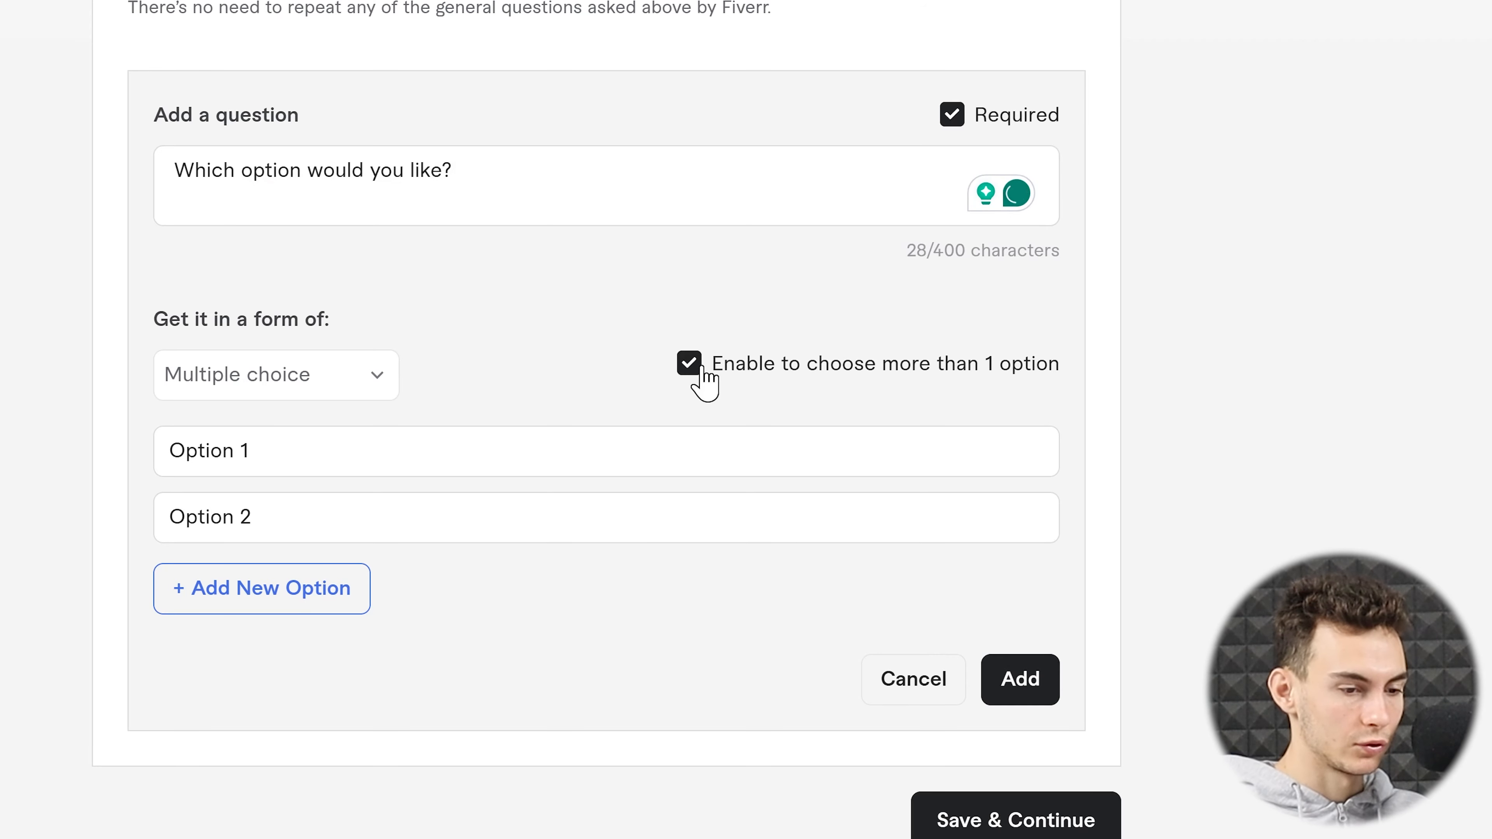
{"action": "left_click", "coordinate": [703, 369]}
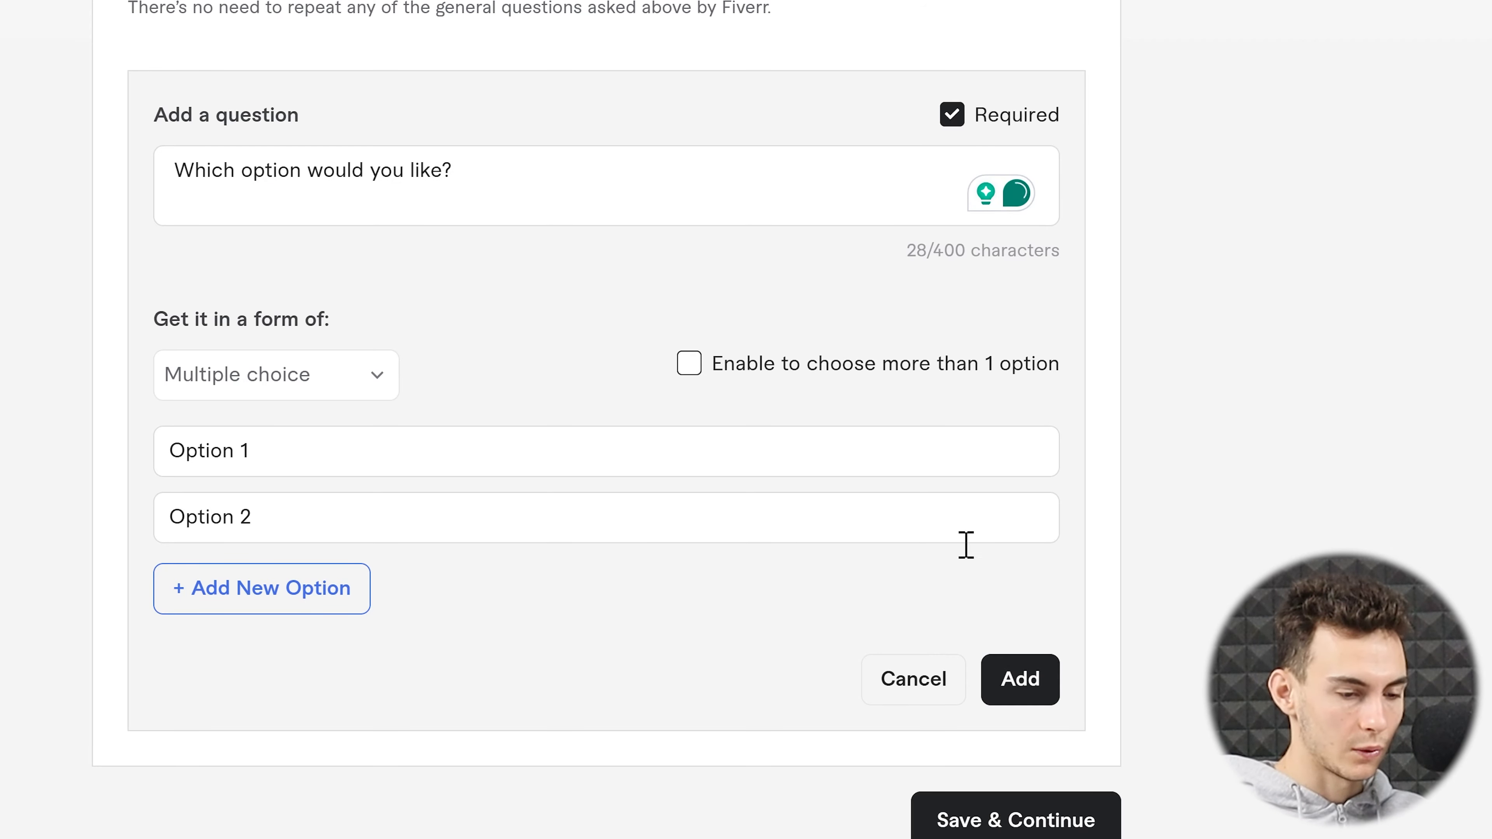
{"action": "left_click", "coordinate": [1026, 687]}
Remove the multiple-choice question "Which option would you like?" from the buyer requirements.
{"action": "left_click", "coordinate": [1050, 713]}
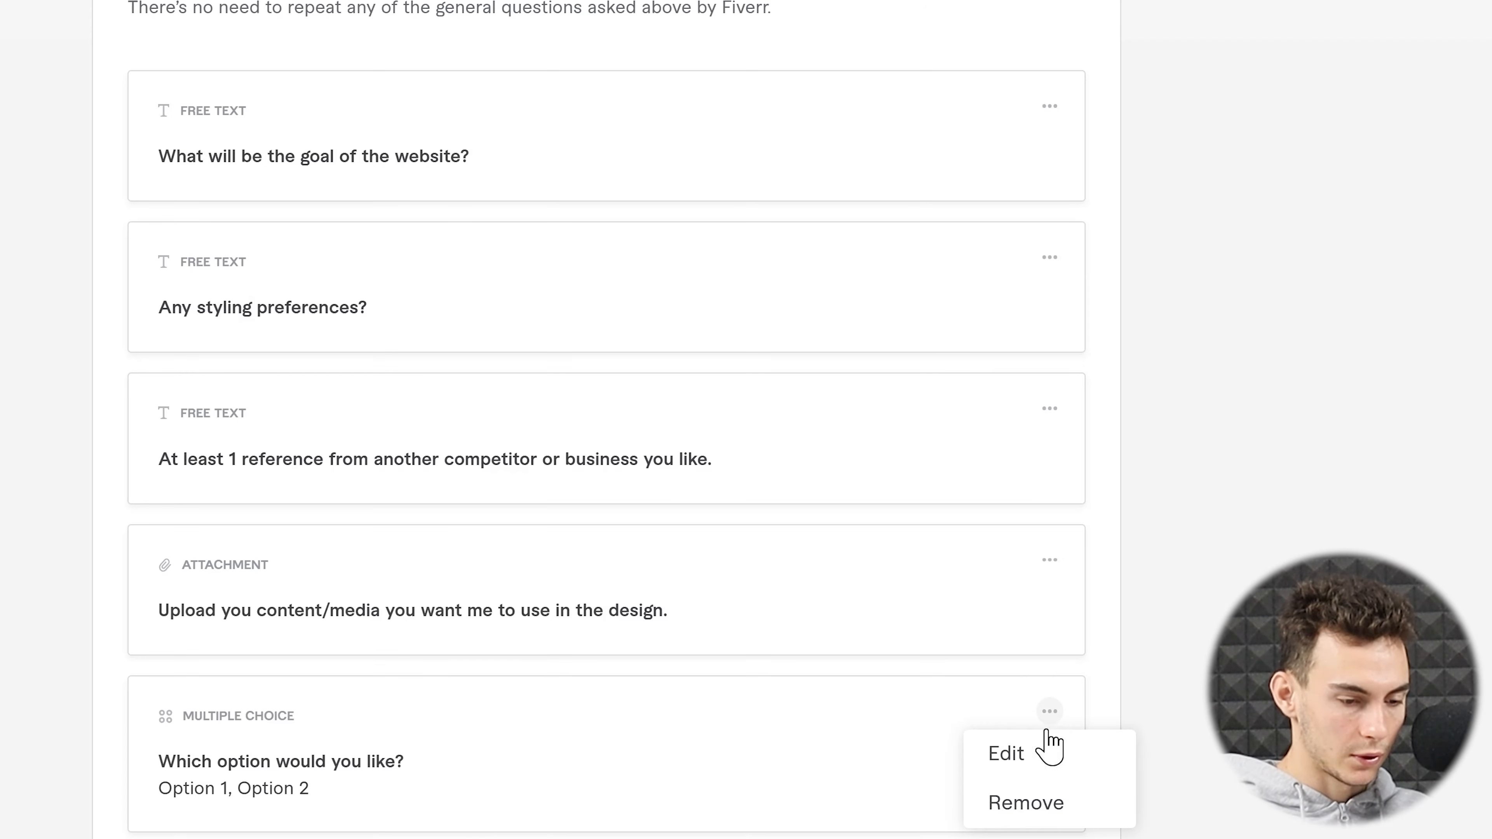
{"action": "left_click", "coordinate": [1034, 802]}
{"action": "scroll", "coordinate": [666, 250], "scroll_direction": "up", "scroll_amount": 4}
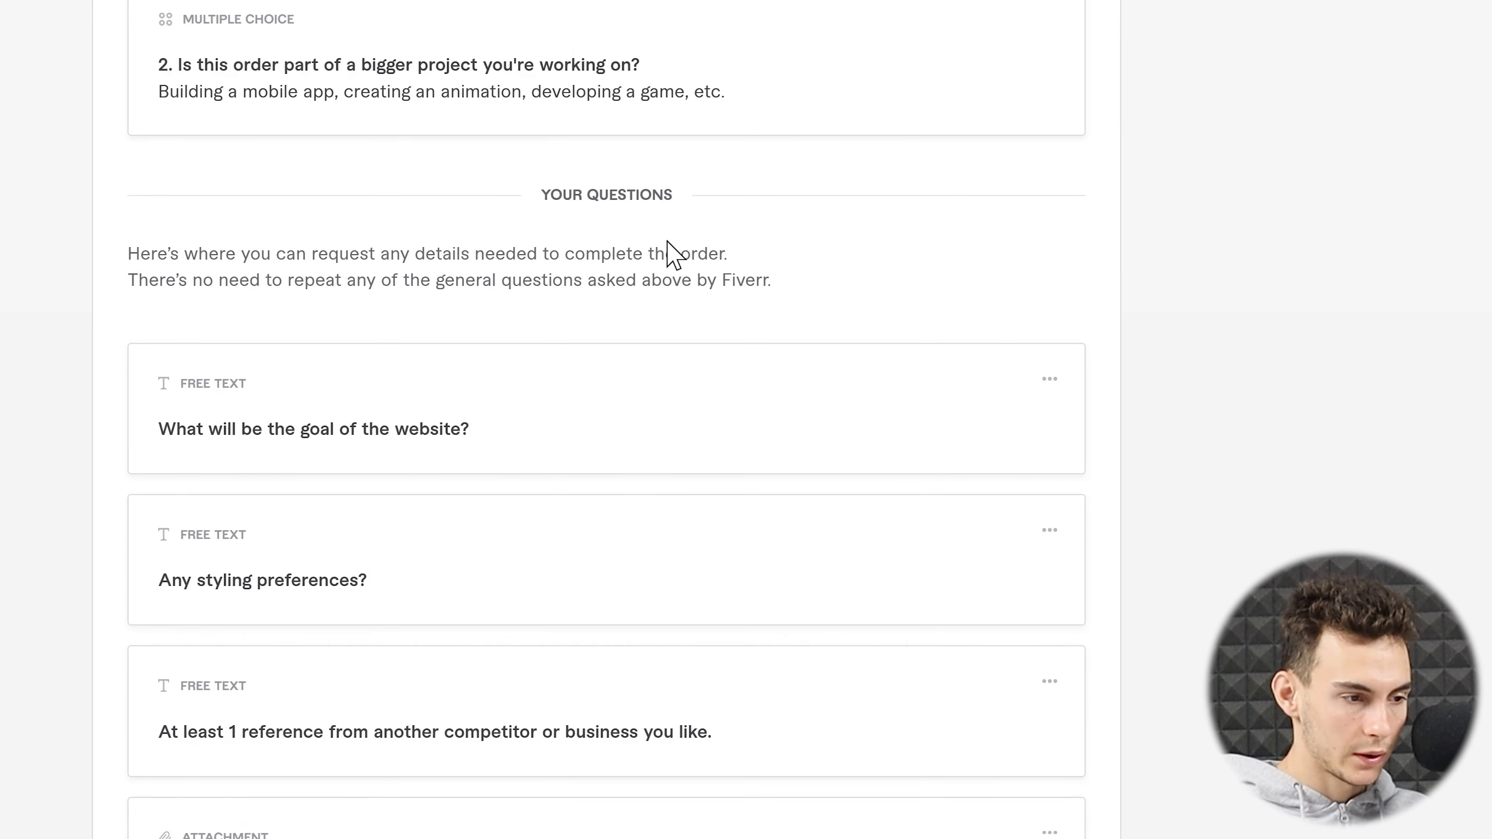
{"action": "scroll", "coordinate": [667, 242], "scroll_direction": "down", "scroll_amount": 3}
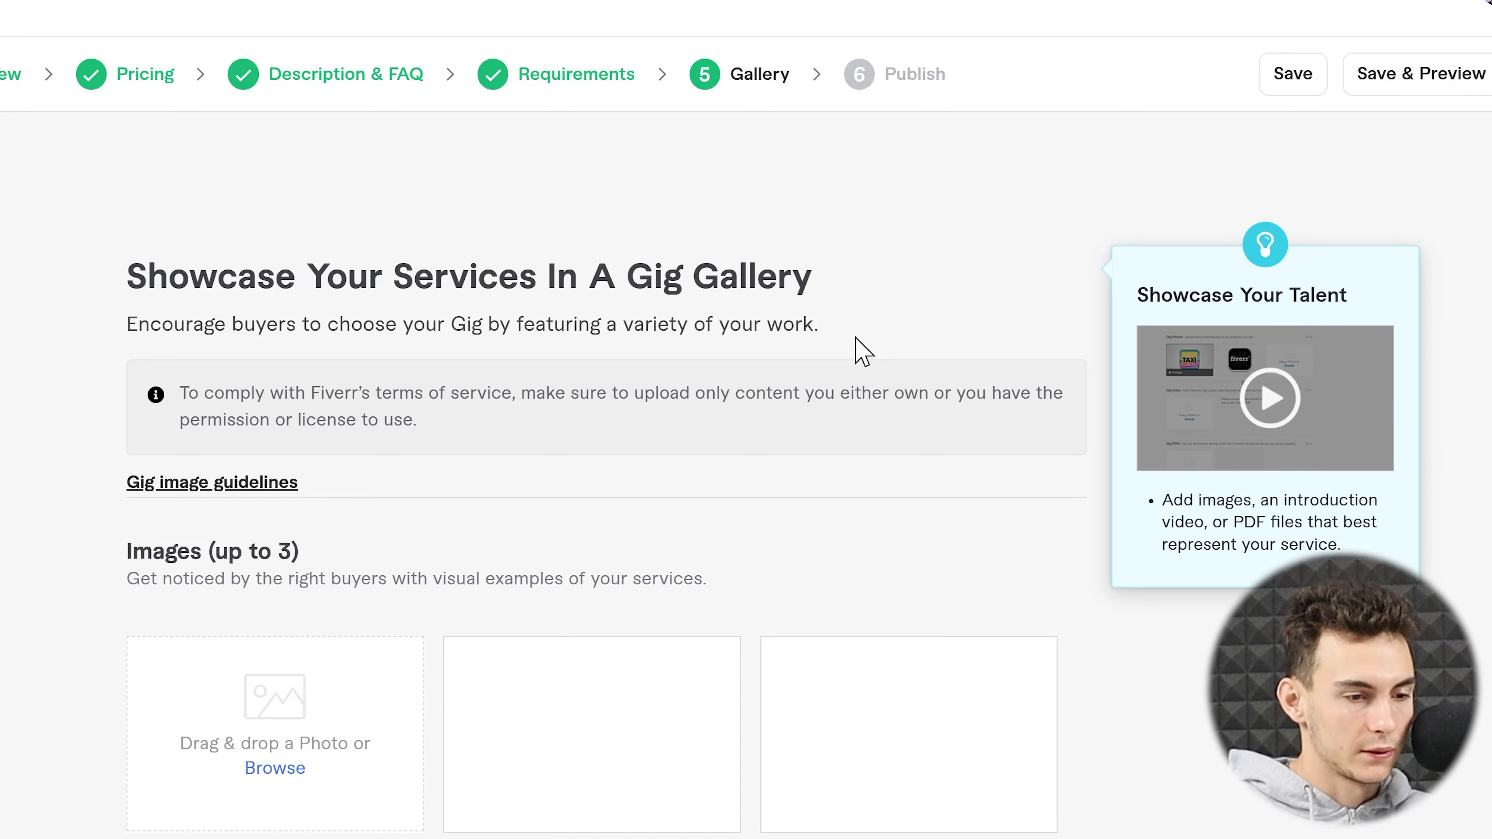
Look over the gig gallery's upload sections, launch Adobe Photoshop 2022 and open its new document setup.
{"action": "scroll", "coordinate": [851, 349], "scroll_direction": "down", "scroll_amount": 15}
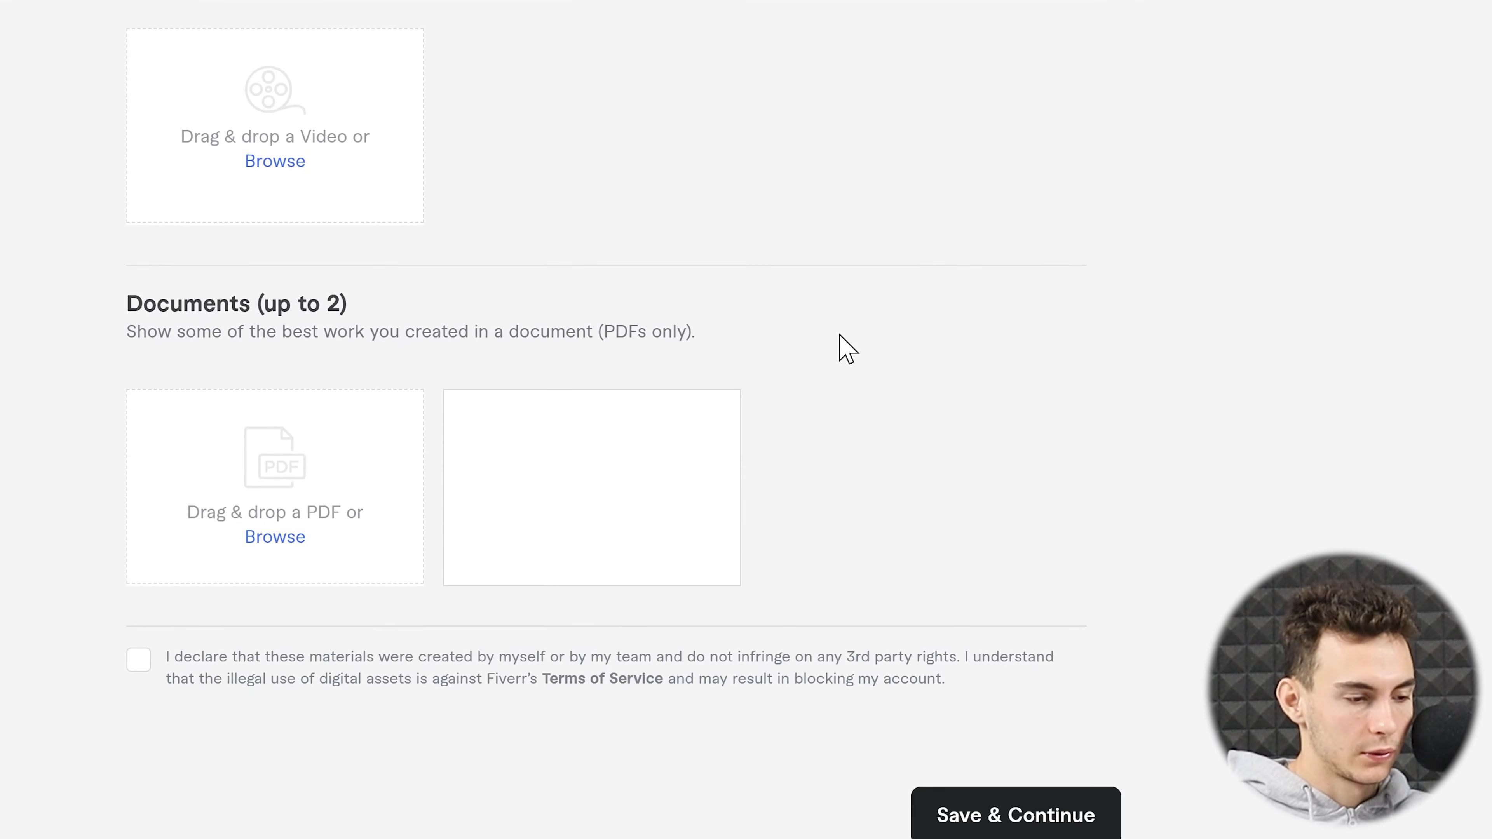
{"action": "scroll", "coordinate": [846, 350], "scroll_direction": "up", "scroll_amount": 15}
{"action": "scroll", "coordinate": [846, 350], "scroll_direction": "up", "scroll_amount": 3}
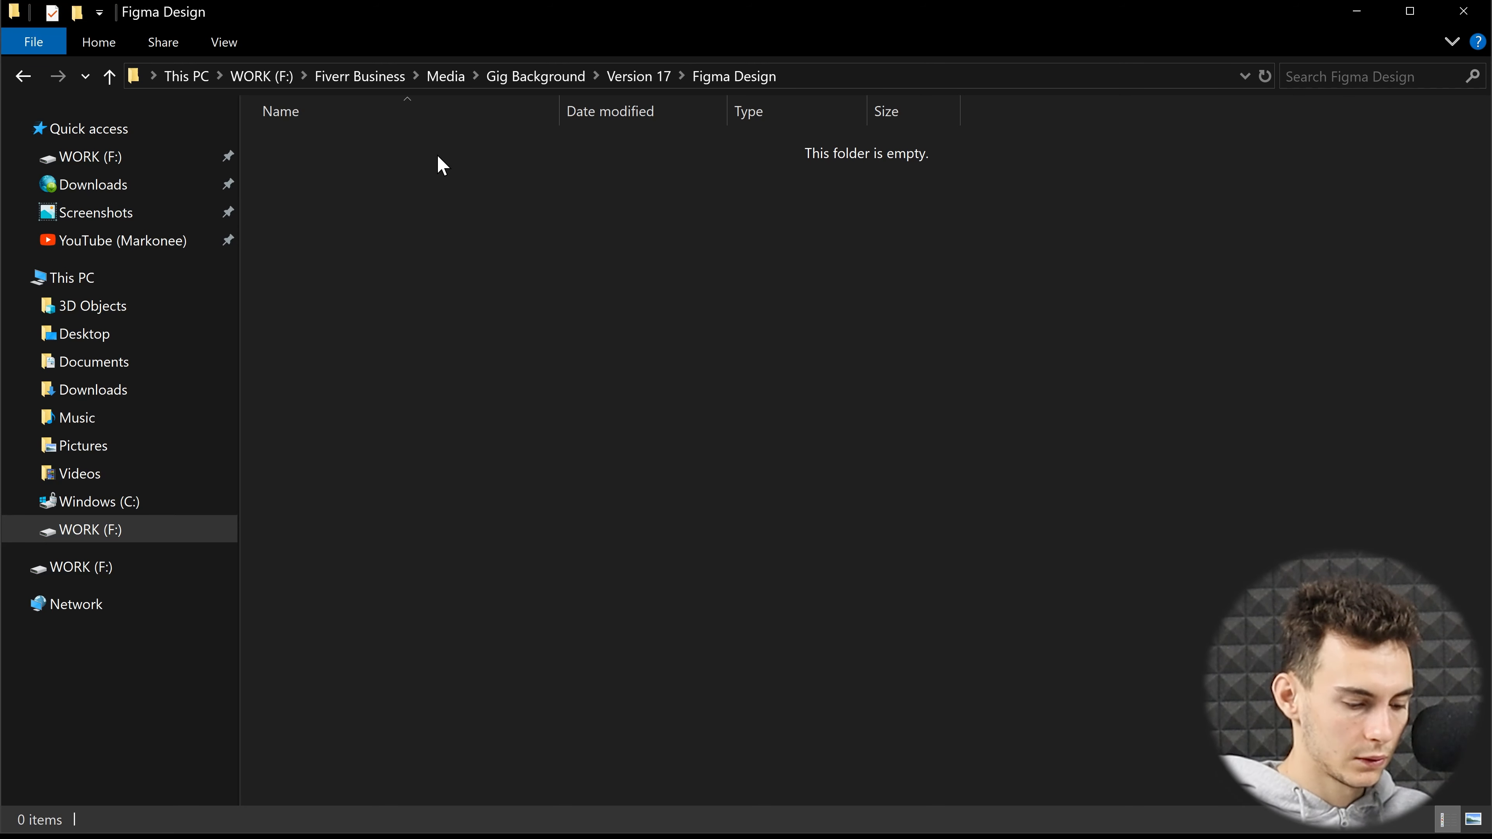
{"action": "key", "text": "alt+space"}
{"action": "type", "text": "photo"}
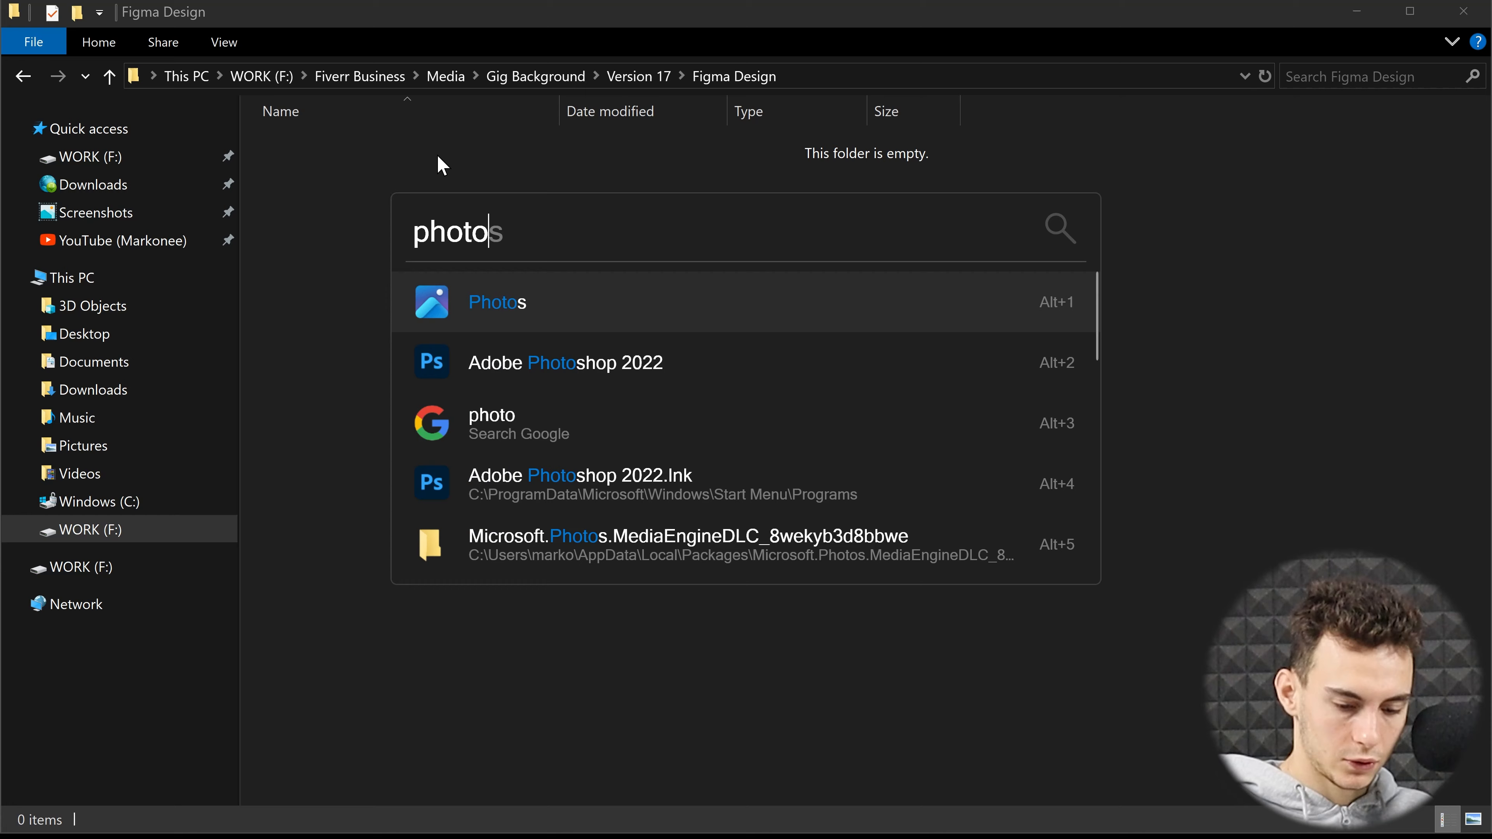
{"action": "key", "text": "Down"}
{"action": "key", "text": "Return"}
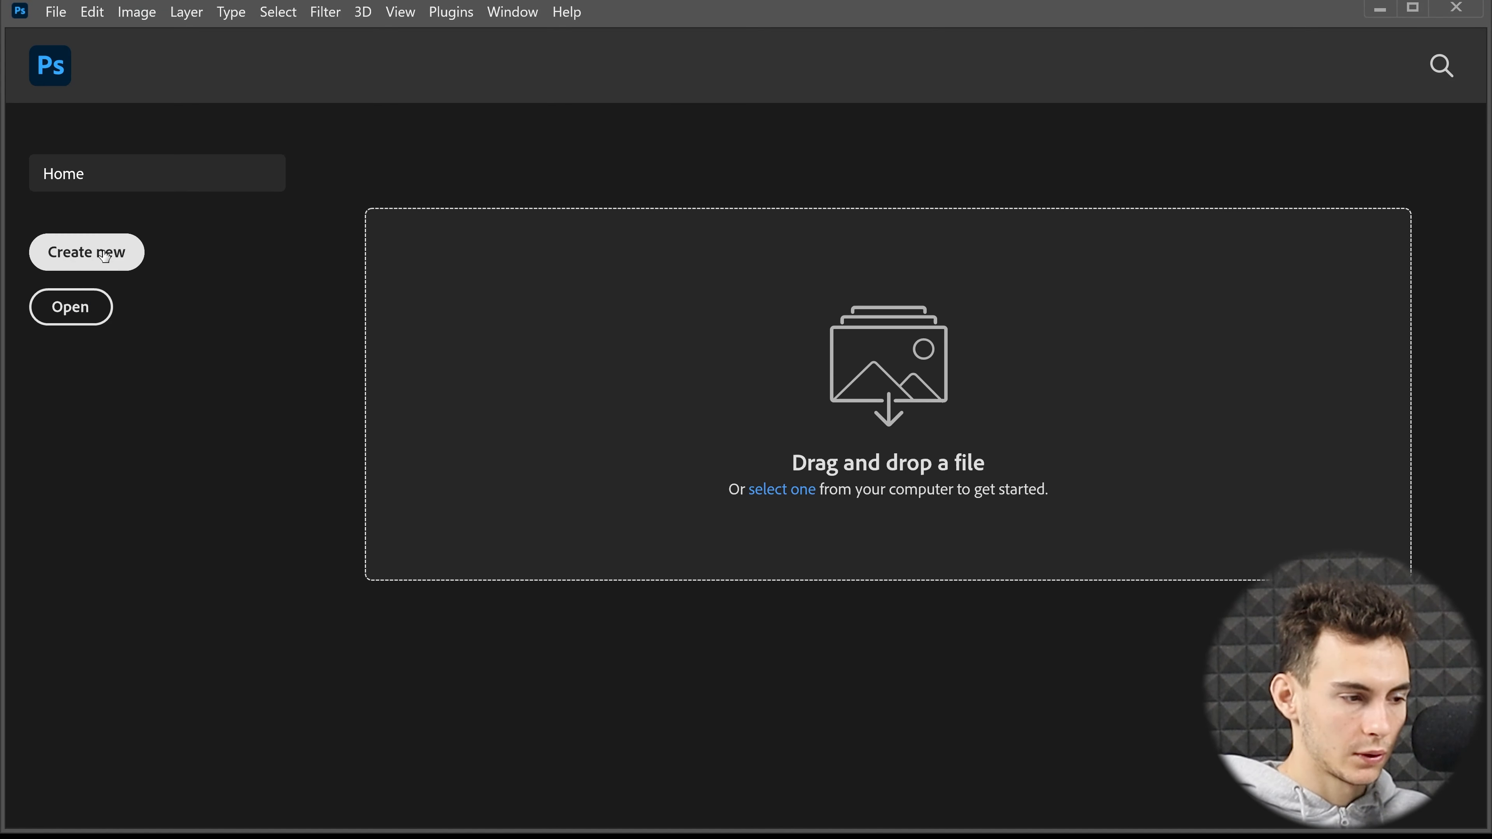
{"action": "left_click", "coordinate": [105, 257]}
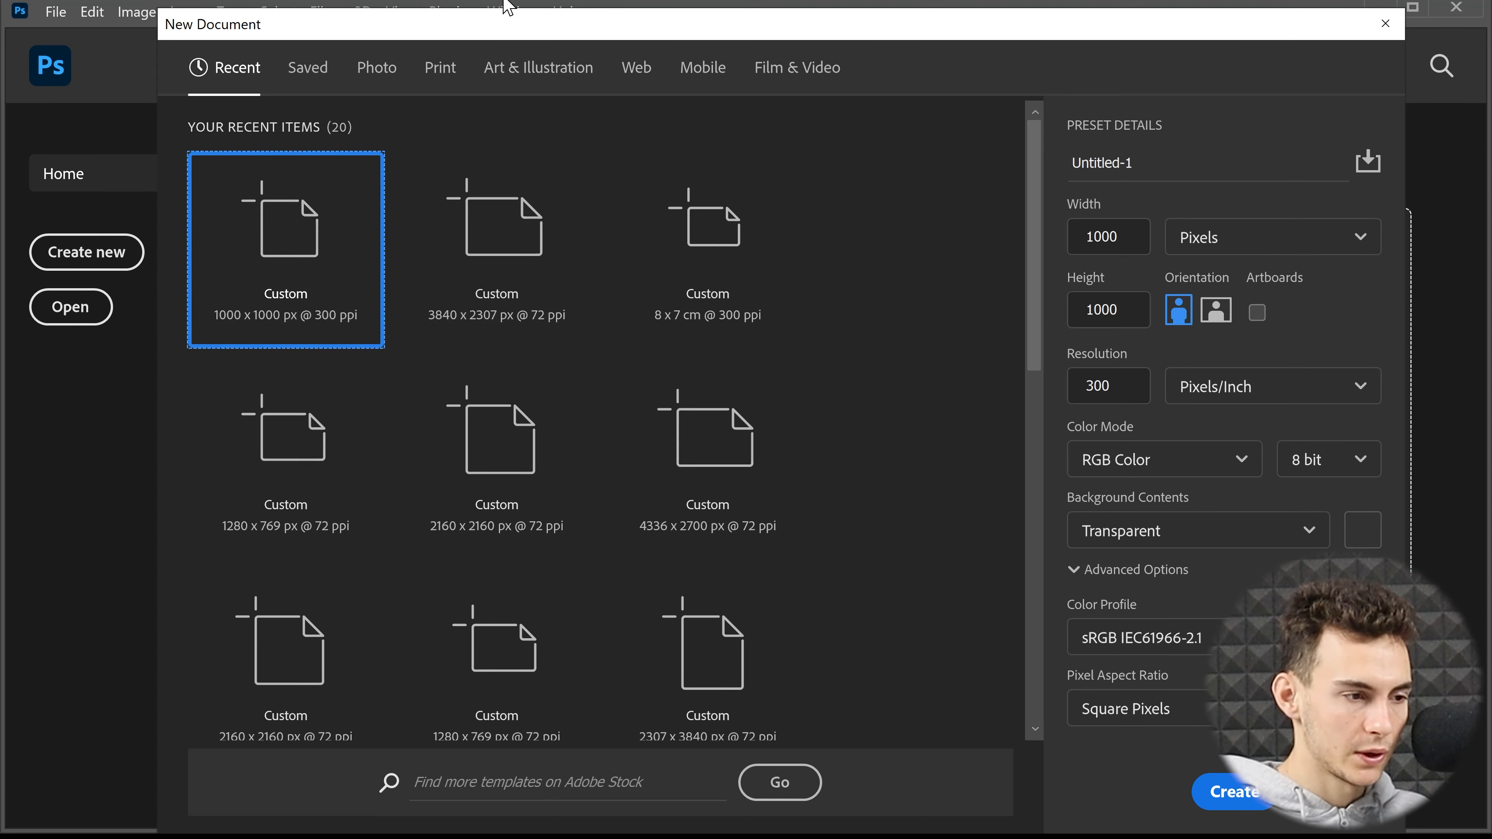
Check the recommended gig image size on Fiverr and calculate three times the 1280 px width in Calculator.
{"action": "key", "text": "alt+Tab"}
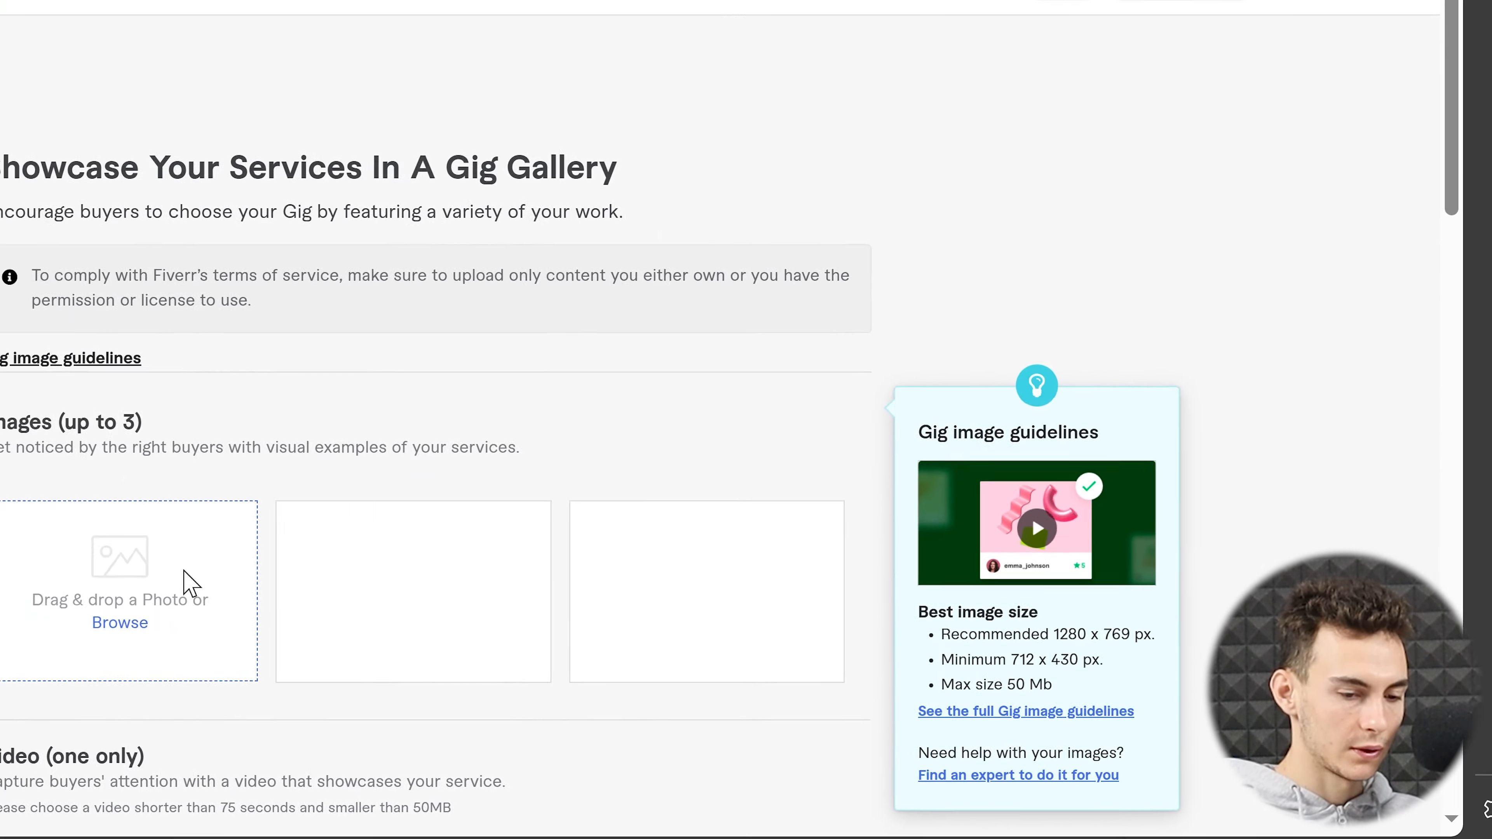
{"action": "key", "text": "XF86Calculator"}
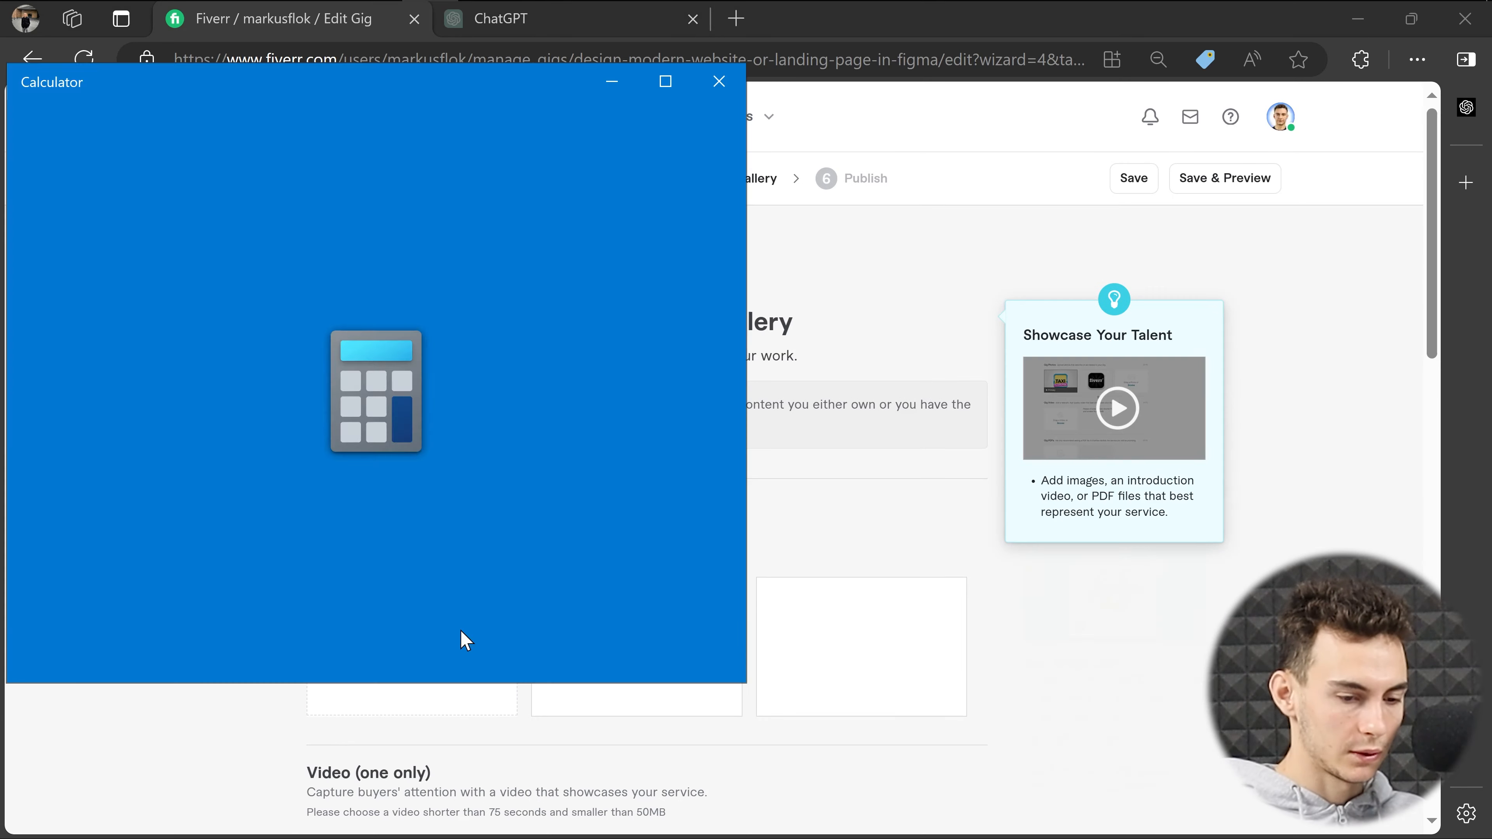
{"action": "type", "text": "3*1280"}
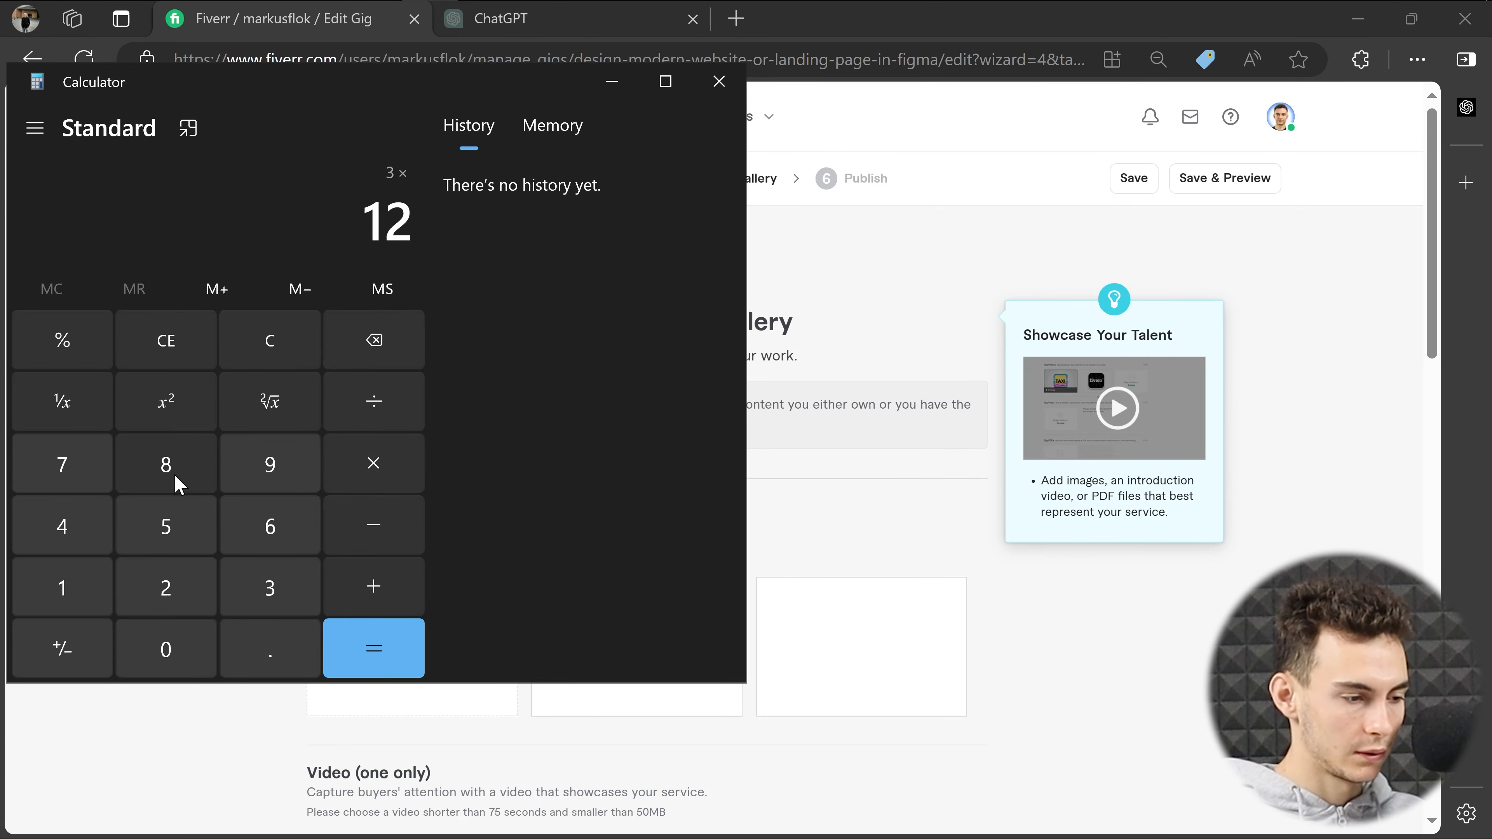
{"action": "key", "text": "Return"}
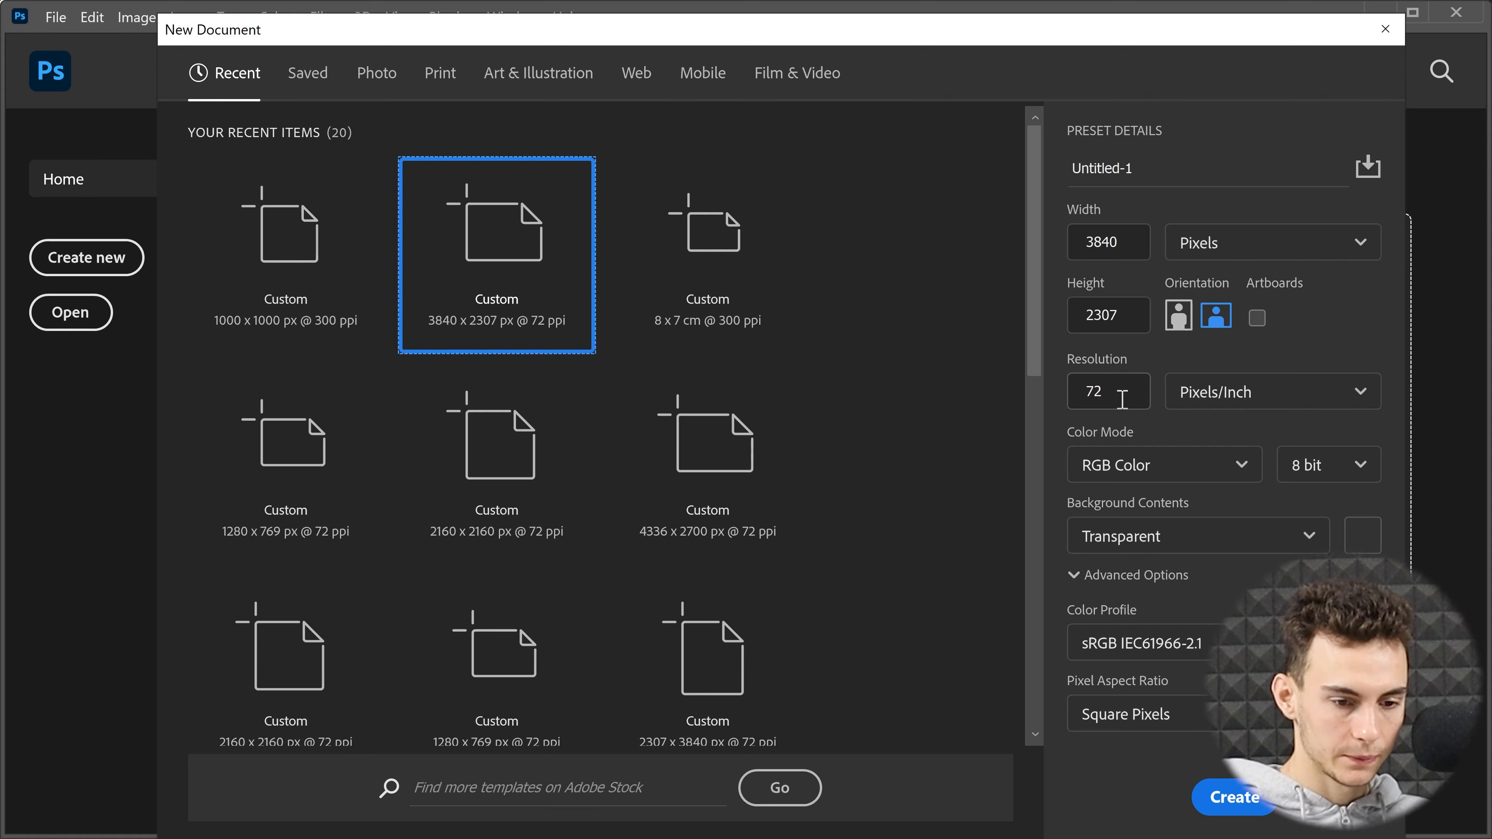
In Photoshop, create a new 3840 x 2307 px document with a resolution of 300 pixels/inch.
{"action": "left_click_drag", "start_coordinate": [1122, 393], "coordinate": [1011, 403]}
{"action": "type", "text": "300"}
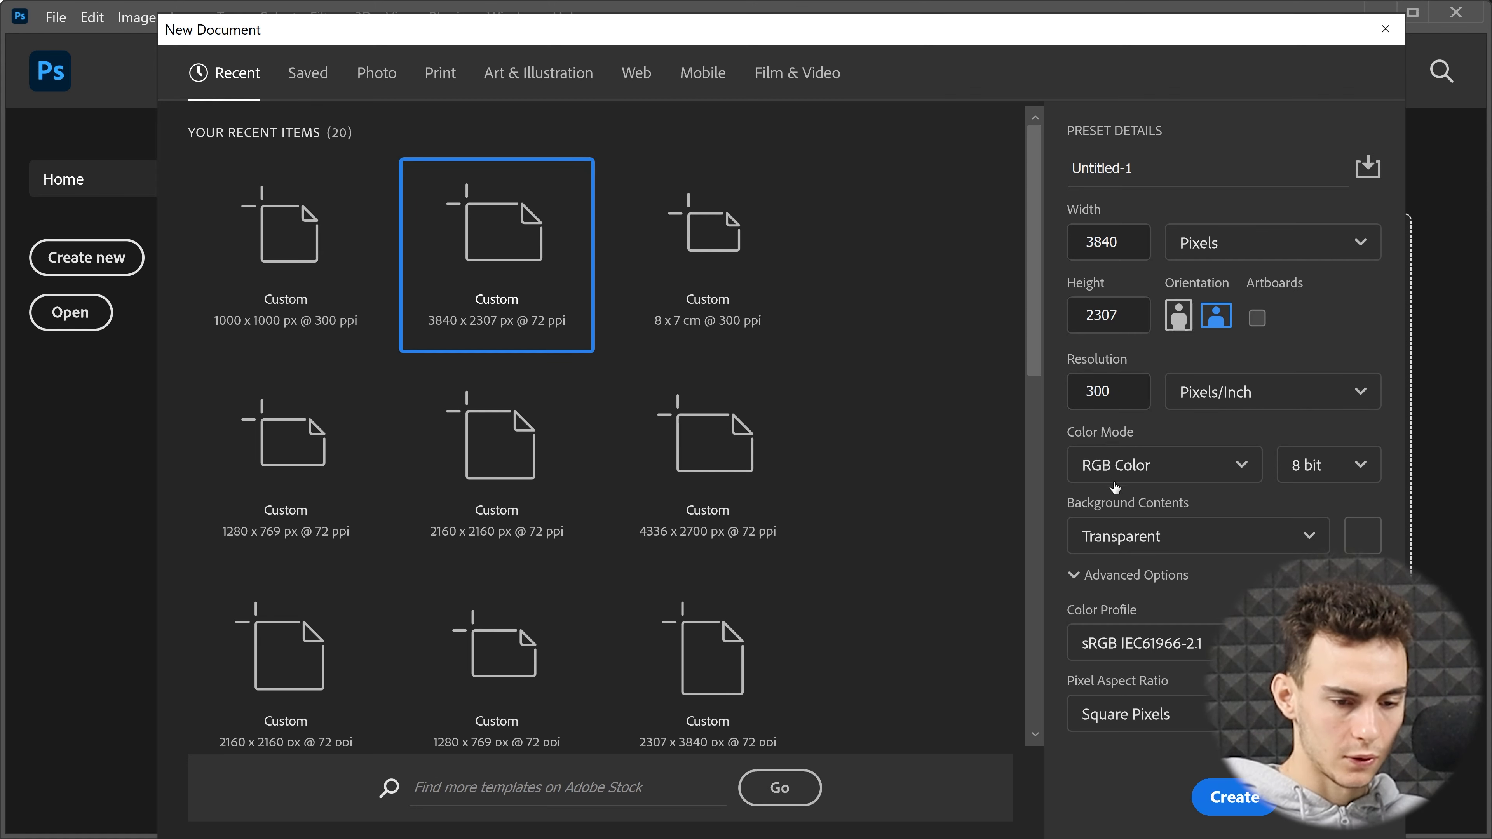
{"action": "left_click", "coordinate": [1237, 811]}
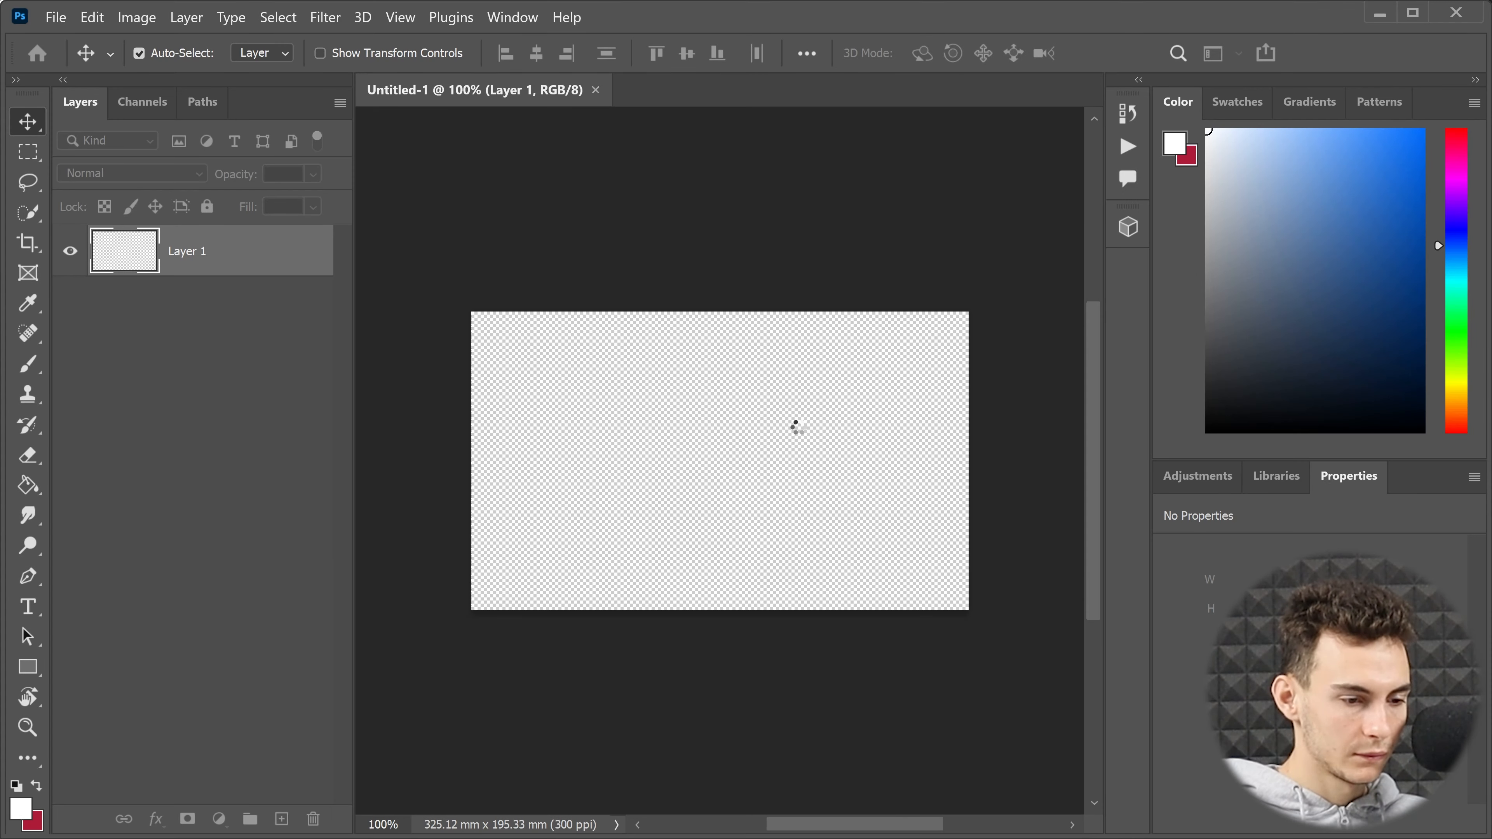
In the browser, search the web for "3d icons animated" and open the Icons8 3D icon set without the Animated filter.
{"action": "left_click", "coordinate": [1380, 21]}
{"action": "left_click", "coordinate": [640, 87]}
{"action": "double_click", "coordinate": [384, 154]}
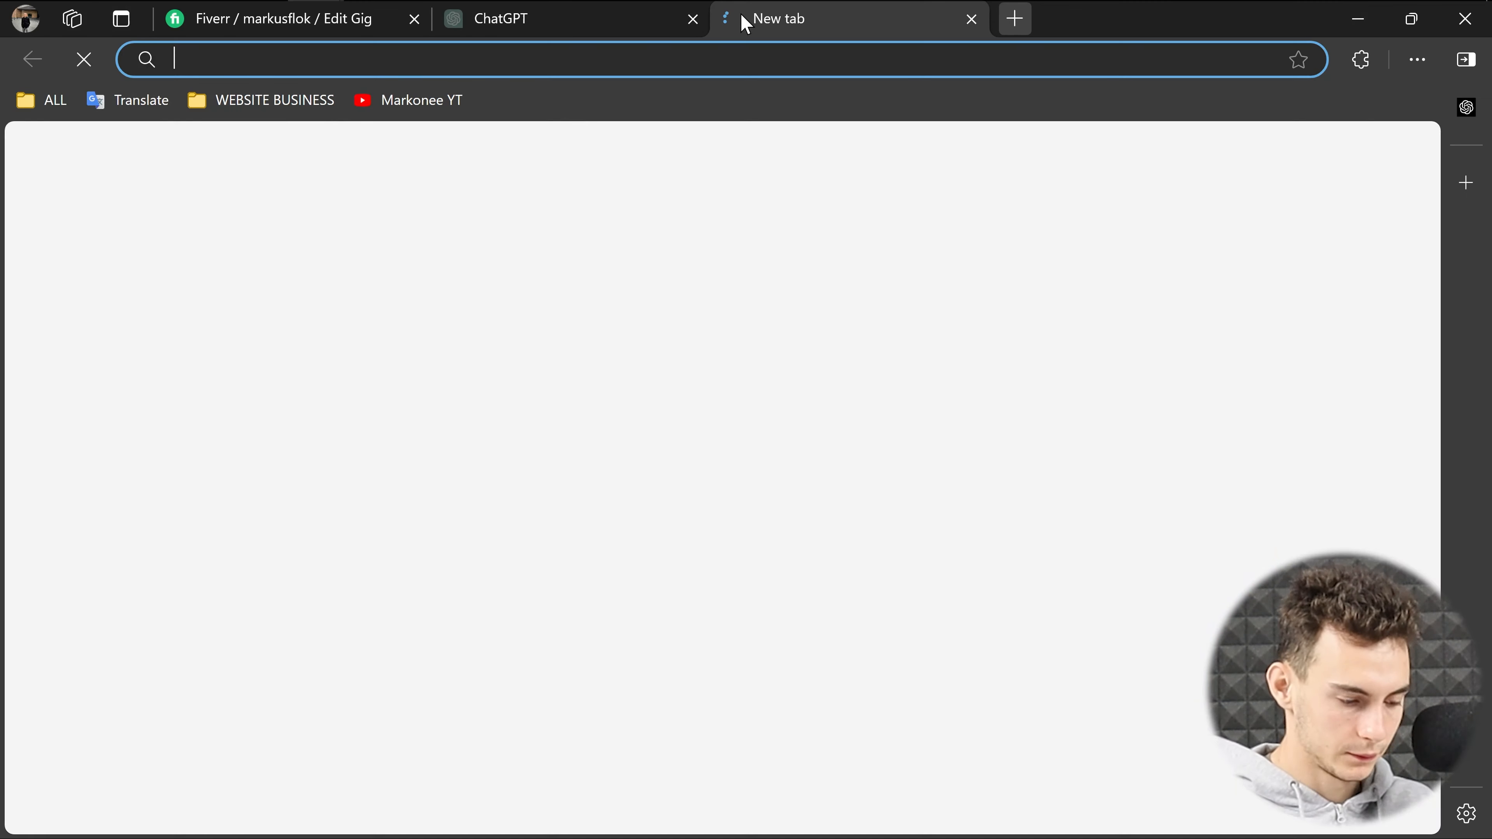
{"action": "type", "text": "3d icons"}
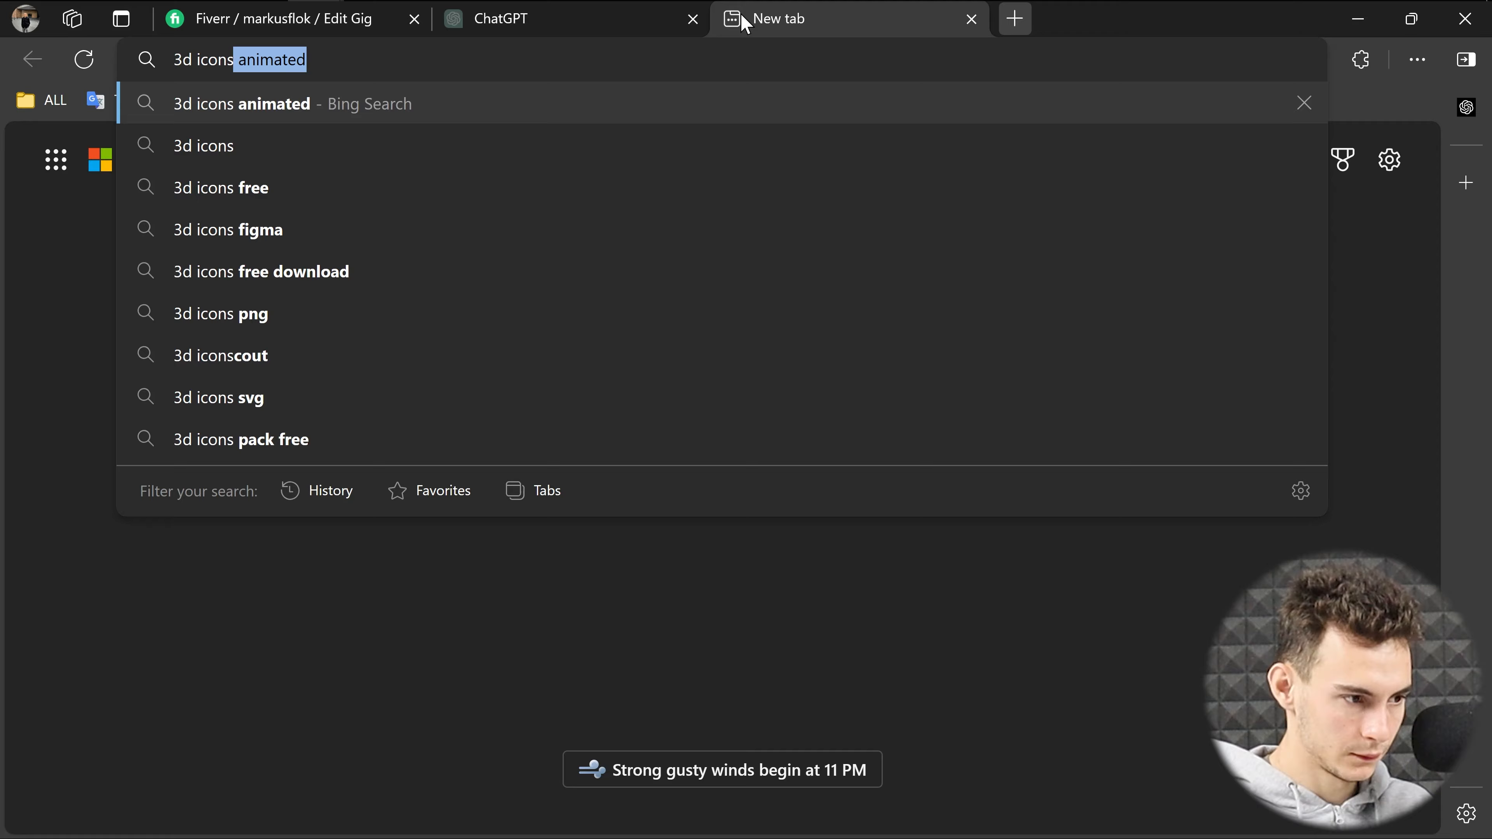
{"action": "key", "text": "Return"}
{"action": "scroll", "coordinate": [315, 344], "scroll_direction": "down", "scroll_amount": 5}
{"action": "left_click", "coordinate": [316, 344]}
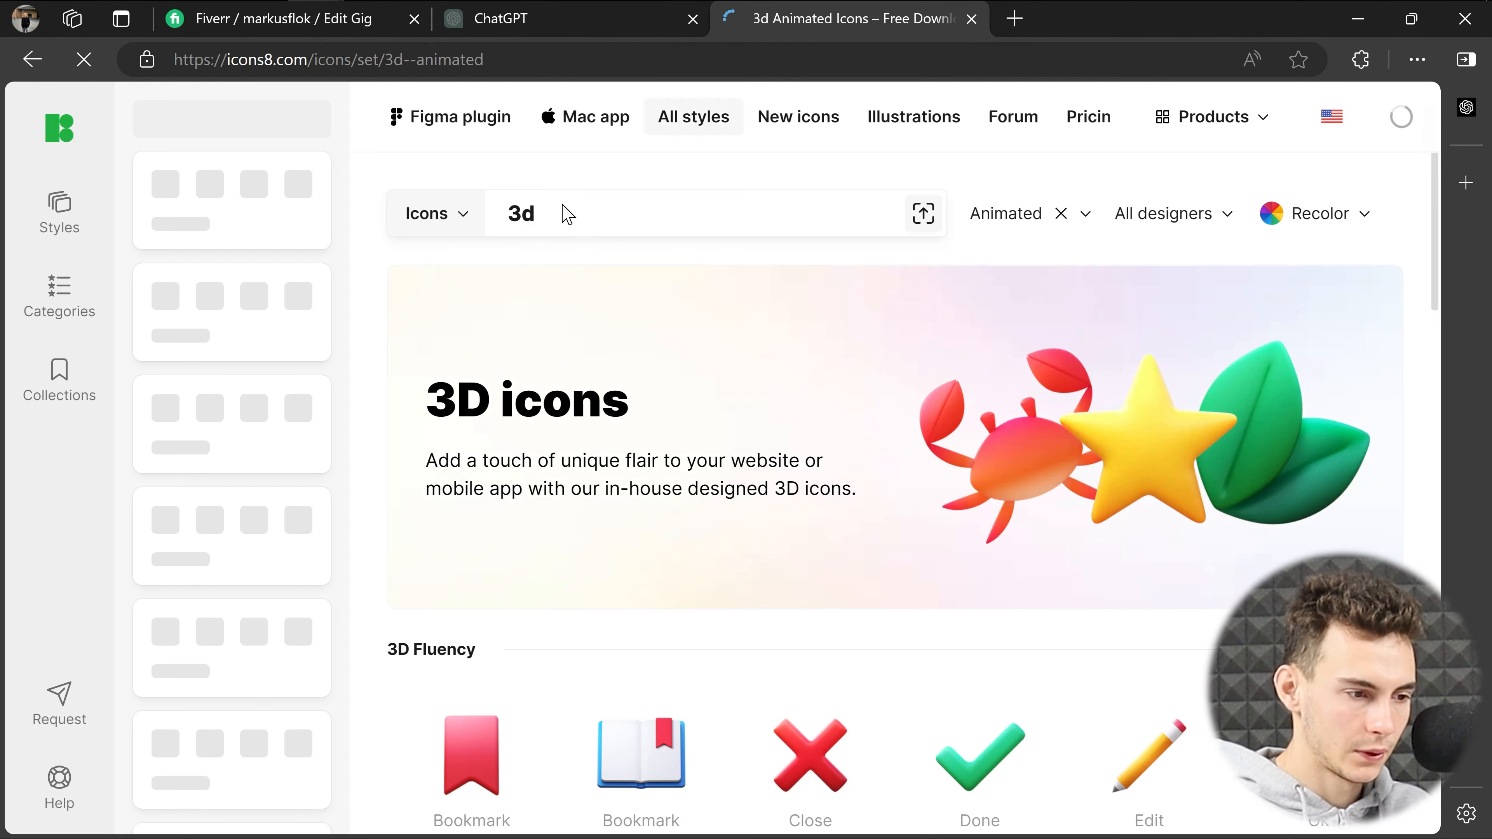
{"action": "left_click", "coordinate": [1062, 214]}
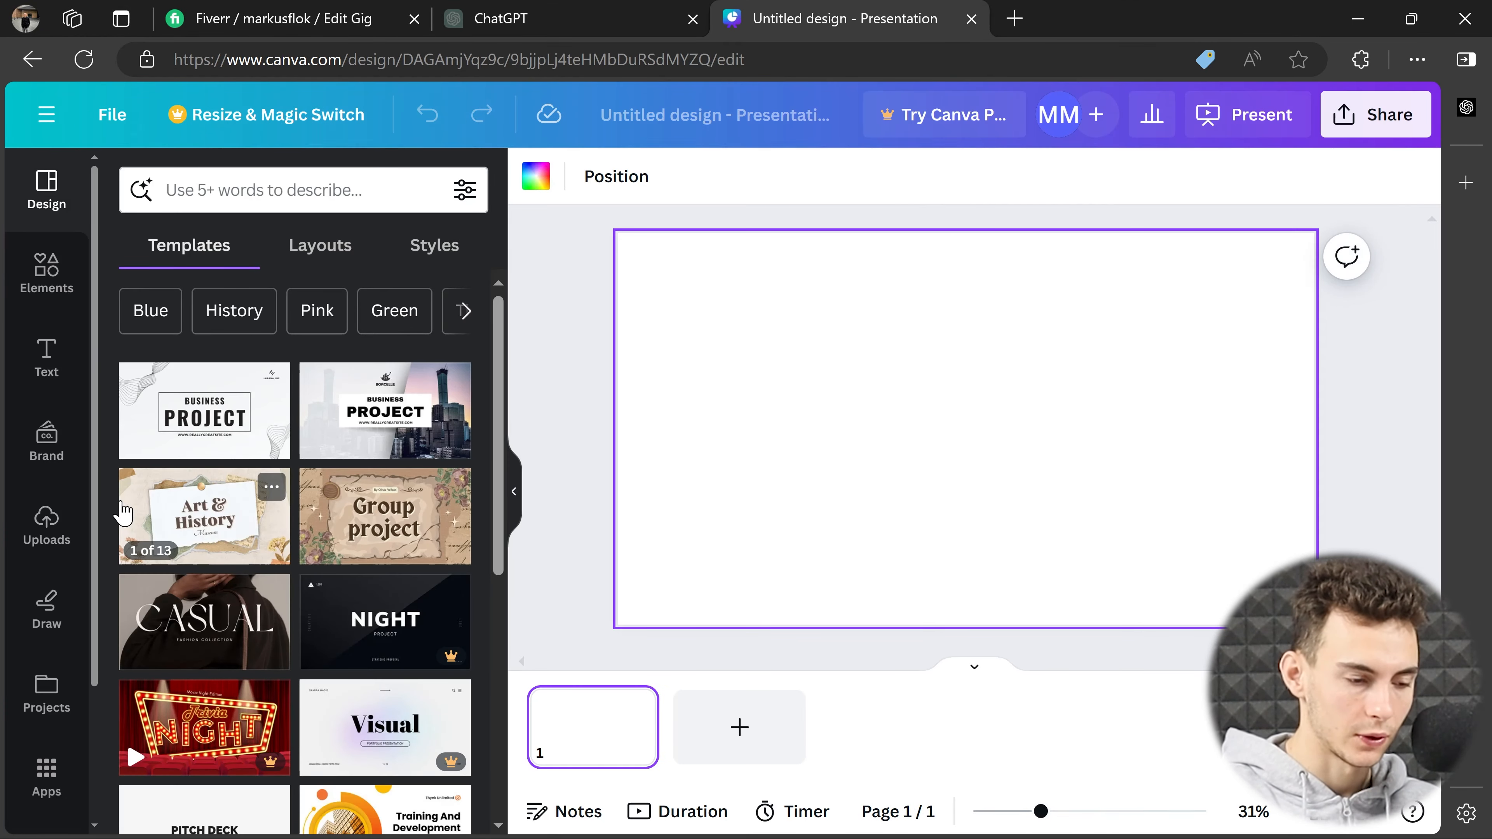
In the Canva presentation, open the Brandfetch app and bring up the logos of figma.com.
{"action": "scroll", "coordinate": [26, 591], "scroll_direction": "down", "scroll_amount": 3}
{"action": "left_click", "coordinate": [36, 703]}
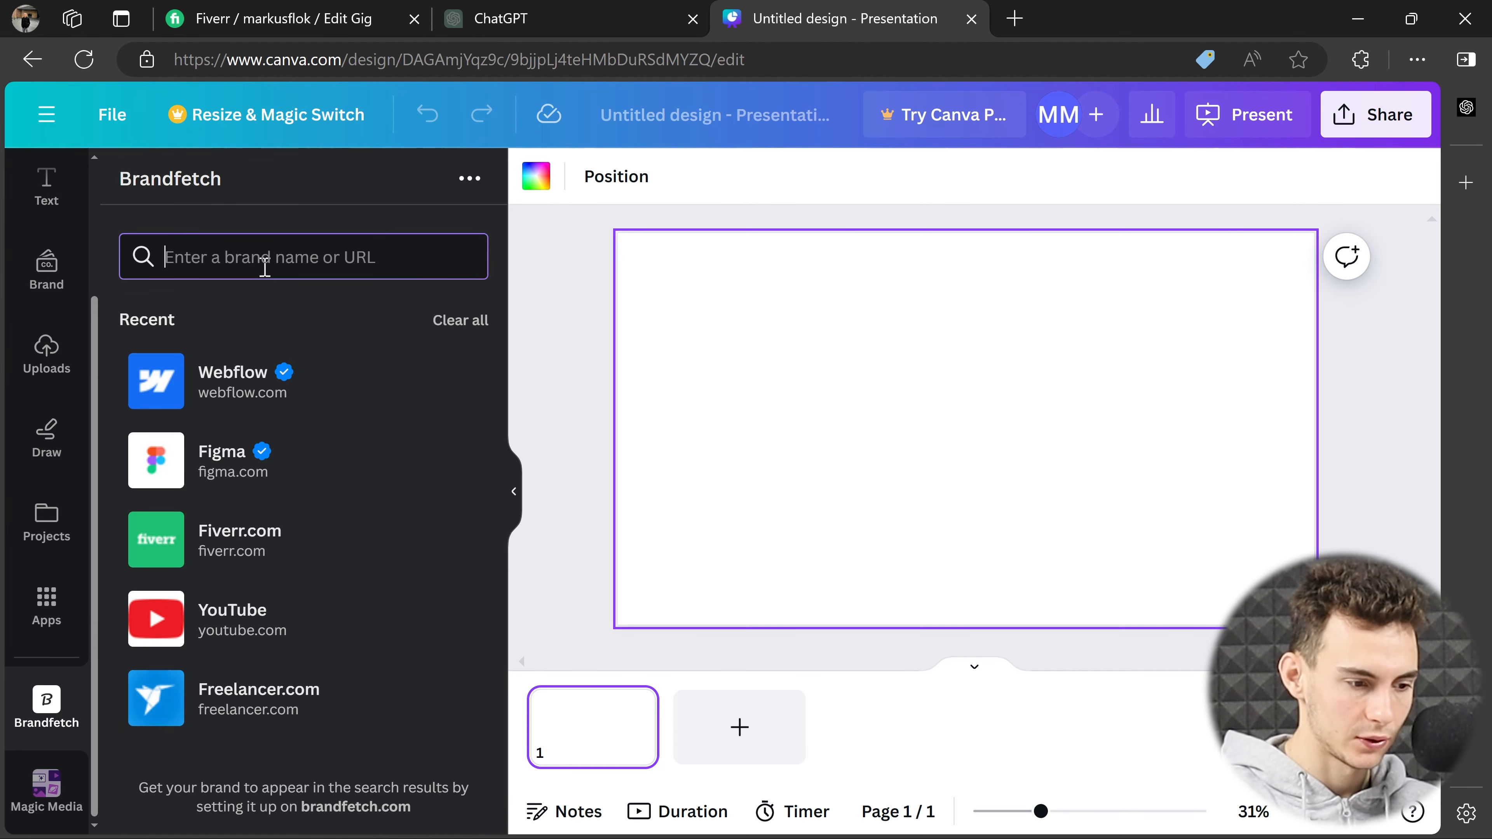
{"action": "left_click", "coordinate": [284, 464]}
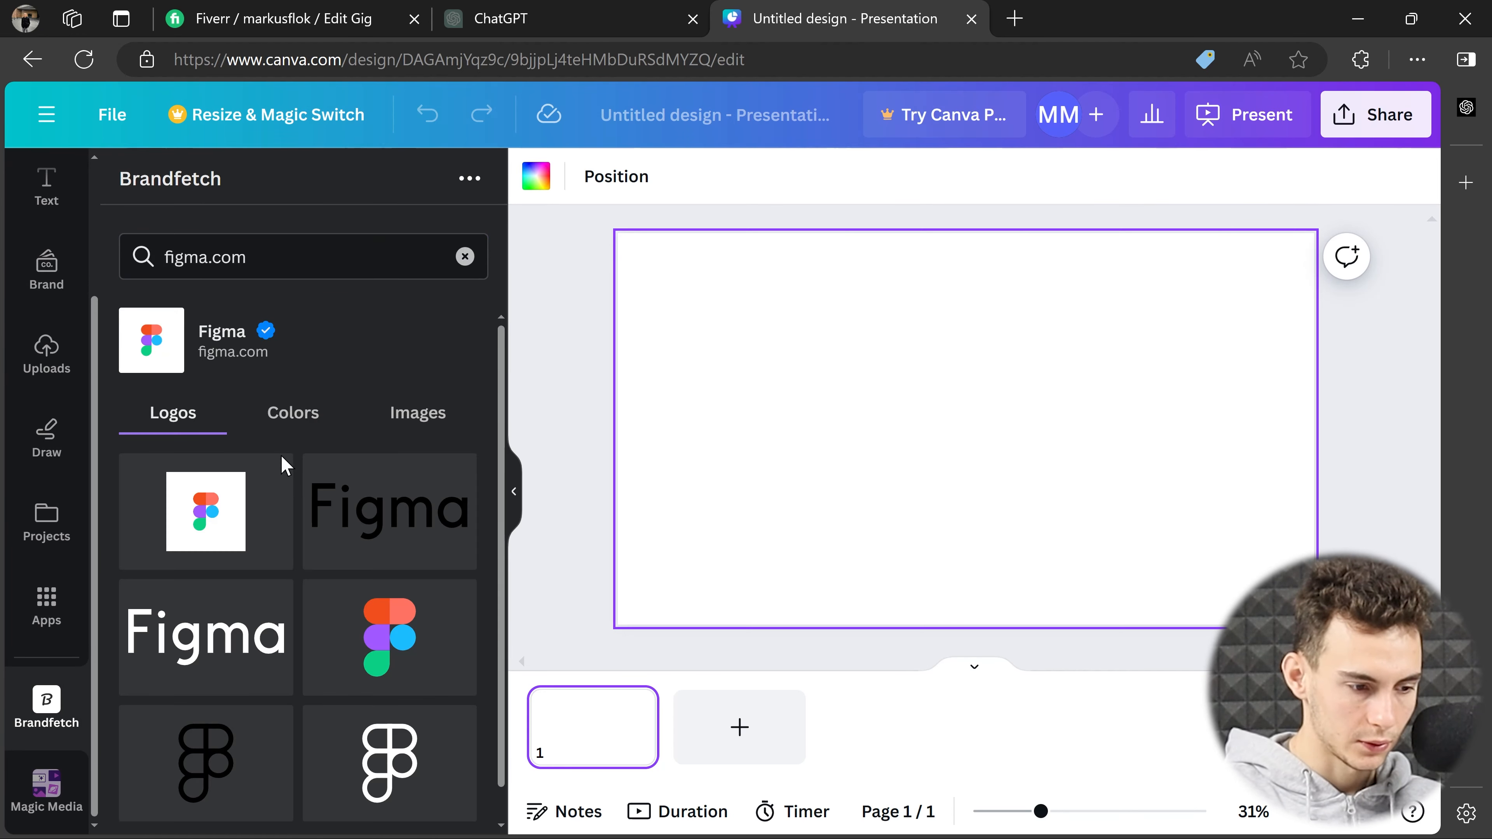
{"action": "scroll", "coordinate": [289, 550], "scroll_direction": "down", "scroll_amount": 1}
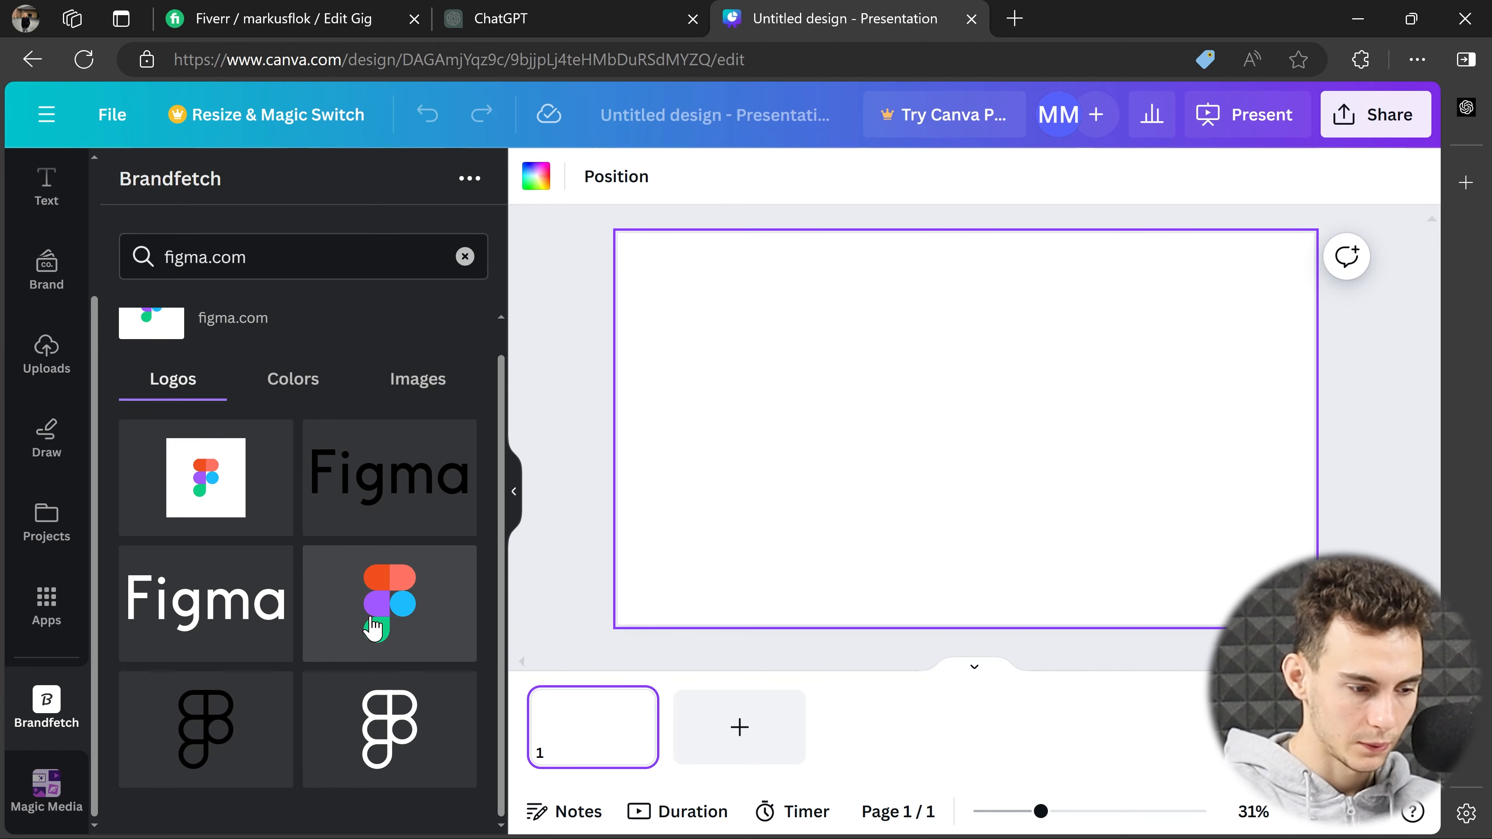
Add the coloured Figma symbol to the Canva slide and save Brandfetch logos as SVG files idcJ00e7RI and idf269cNf-.
{"action": "left_click", "coordinate": [384, 622]}
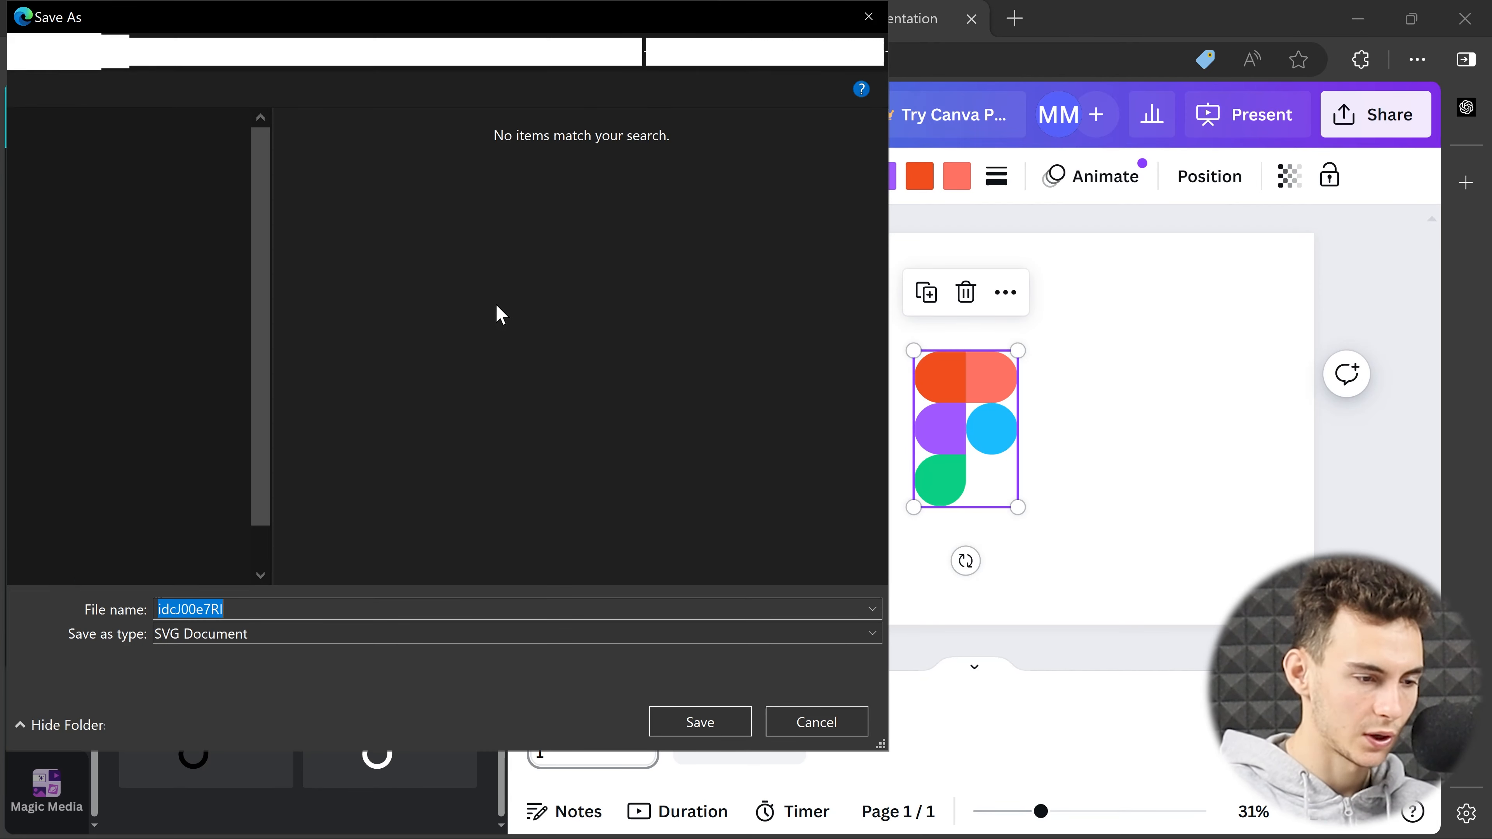
{"action": "left_click", "coordinate": [697, 724]}
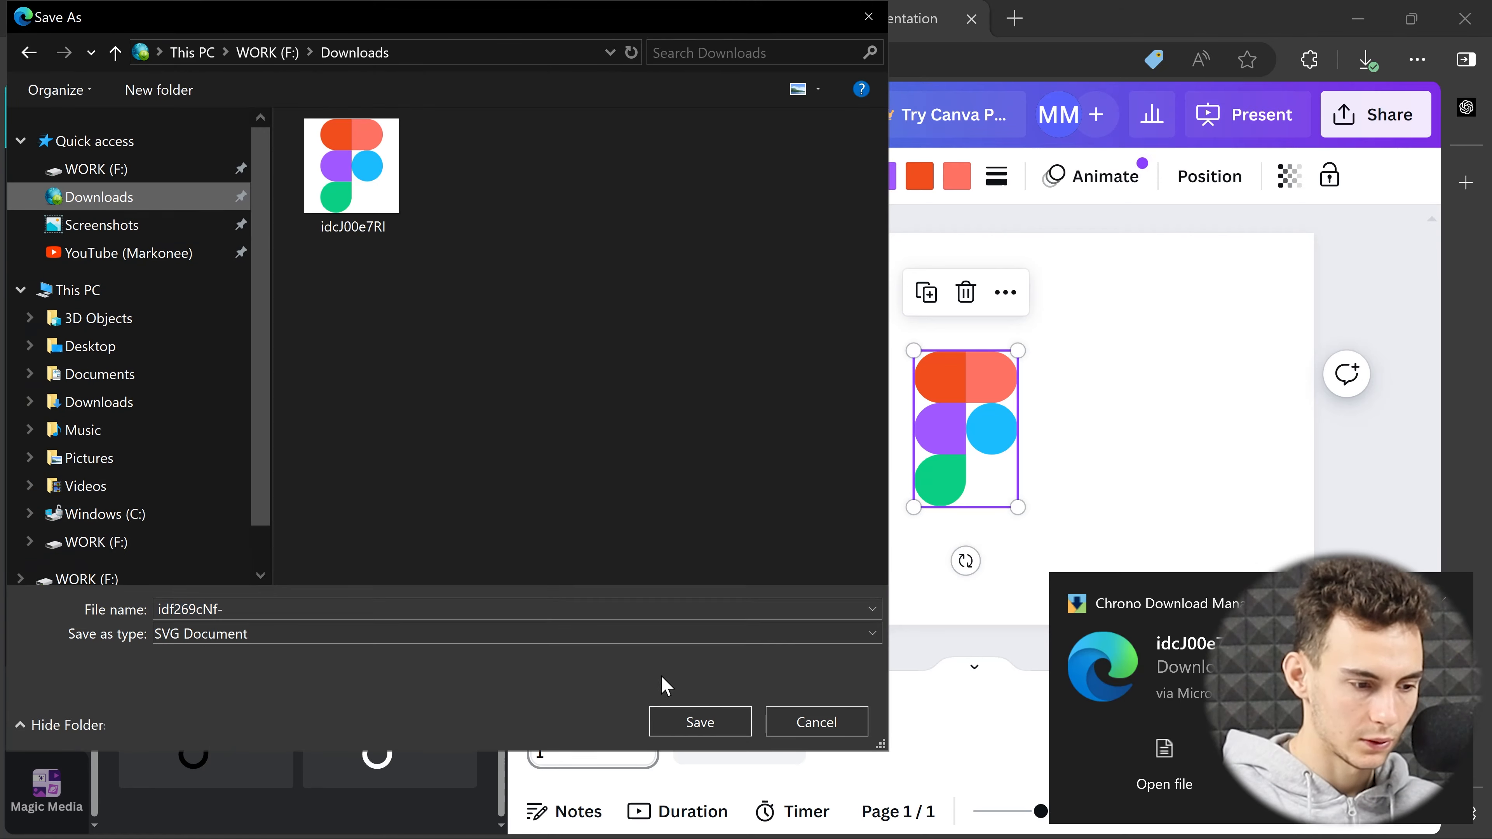
{"action": "left_click", "coordinate": [697, 723]}
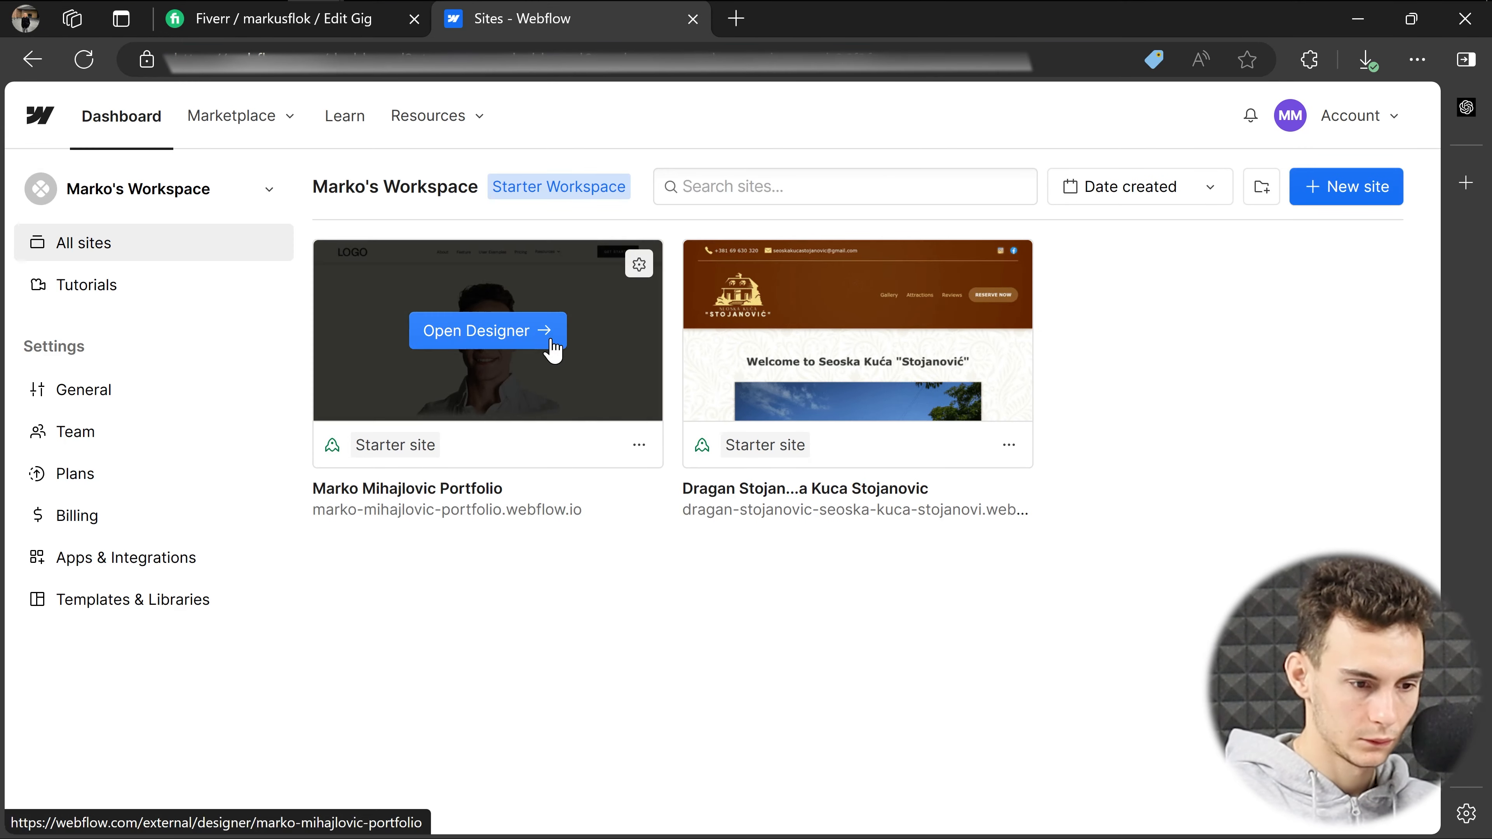
Switch to Webflow, open the personal portfolio site in the Designer and go to its hero section.
{"action": "left_click", "coordinate": [551, 336]}
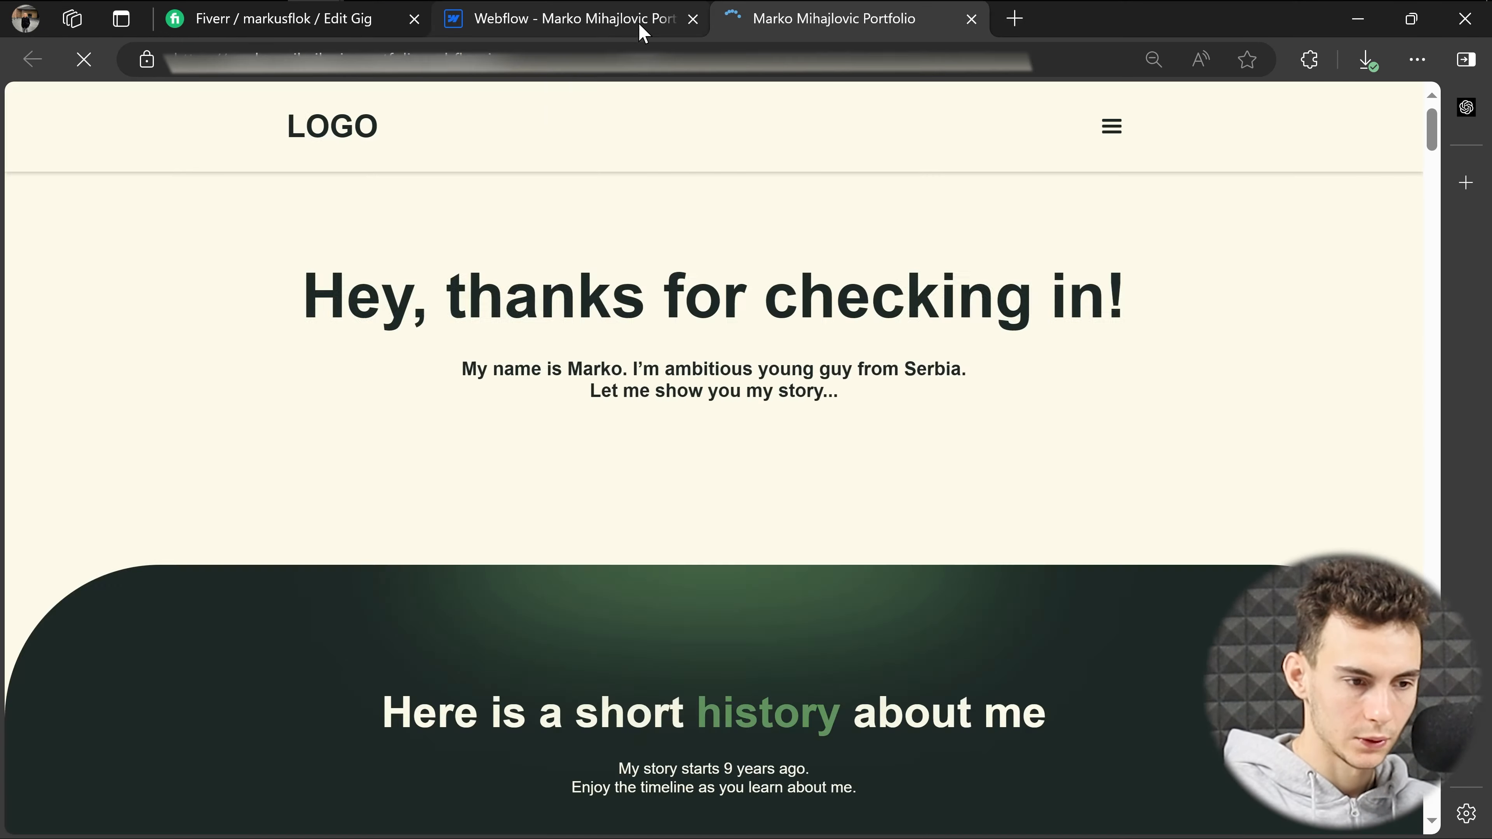
{"action": "left_click", "coordinate": [639, 24]}
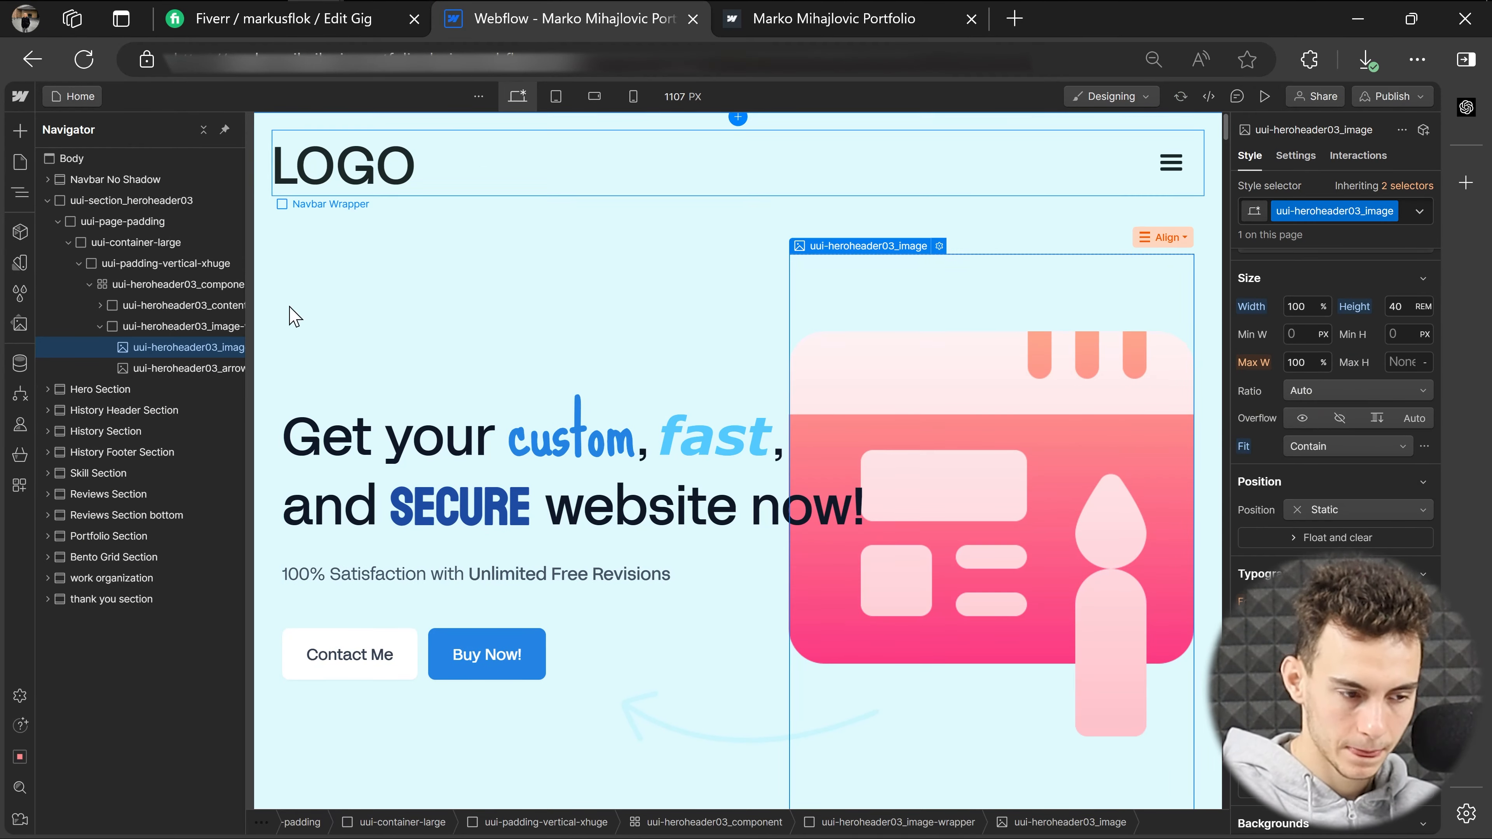
{"action": "left_click", "coordinate": [116, 185]}
{"action": "left_click", "coordinate": [1126, 503]}
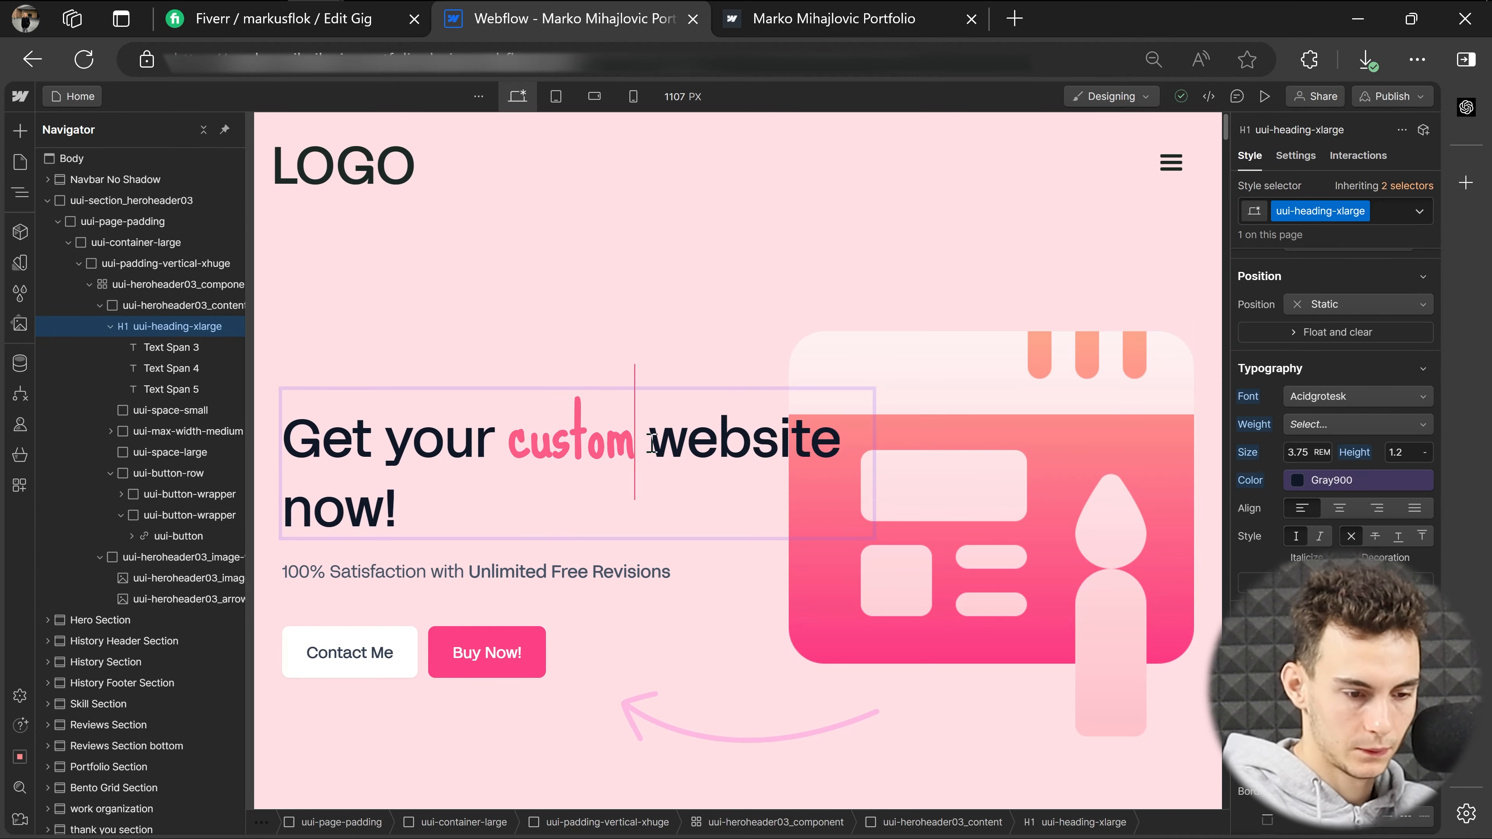
{"action": "left_click", "coordinate": [649, 444]}
{"action": "type", "text": "D"}
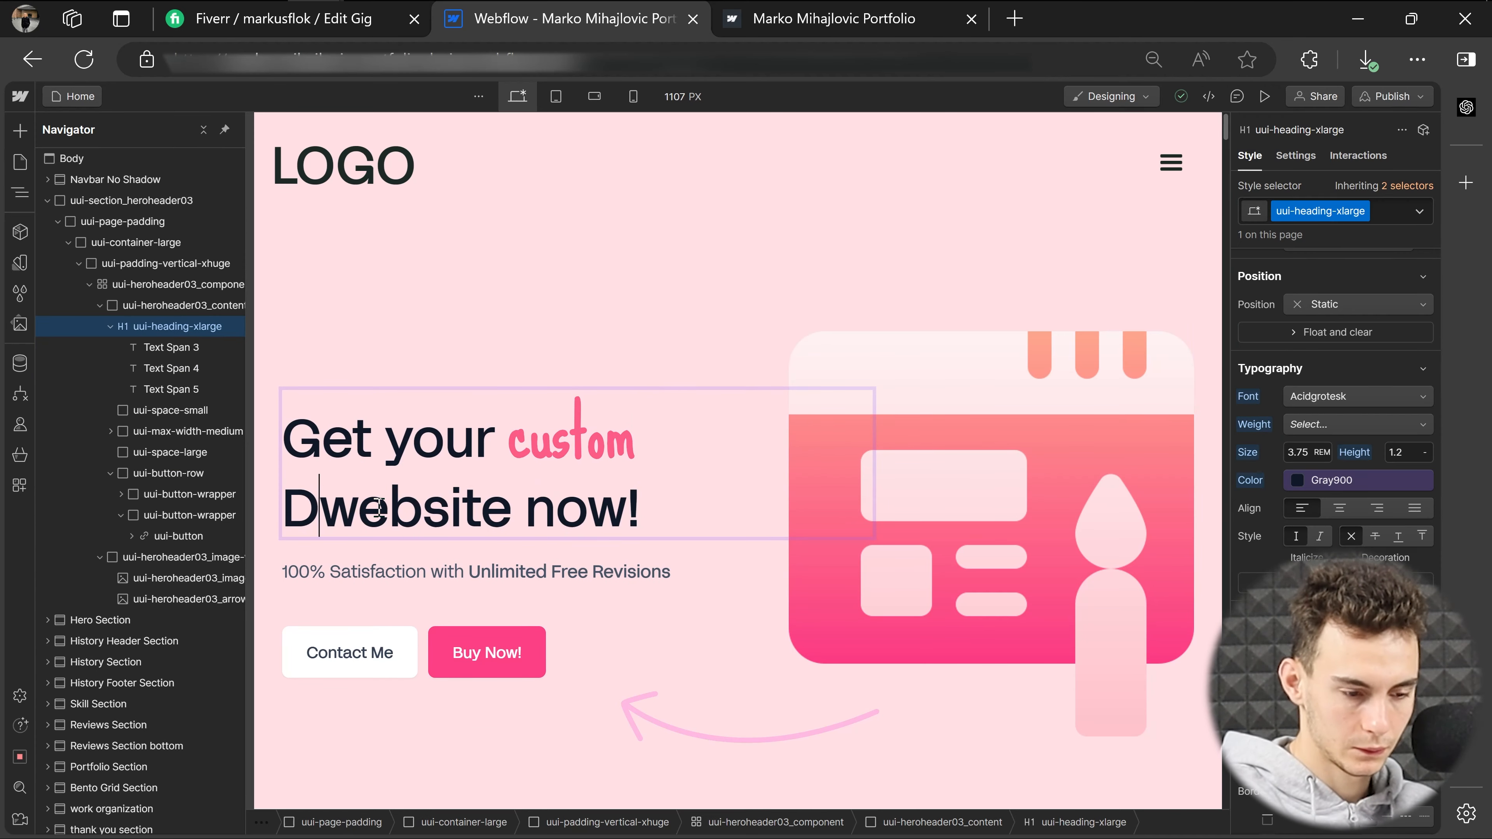
{"action": "type", "text": "d des Dd"}
{"action": "key", "text": "ctrl+z"}
Replace the word "SECURE" in the hero heading with "modern" and set its font to Acidgrotesk.
{"action": "double_click", "coordinate": [461, 507]}
{"action": "type", "text": "MODERN"}
{"action": "double_click", "coordinate": [465, 476]}
{"action": "left_click", "coordinate": [465, 476]}
{"action": "left_click", "coordinate": [1358, 396]}
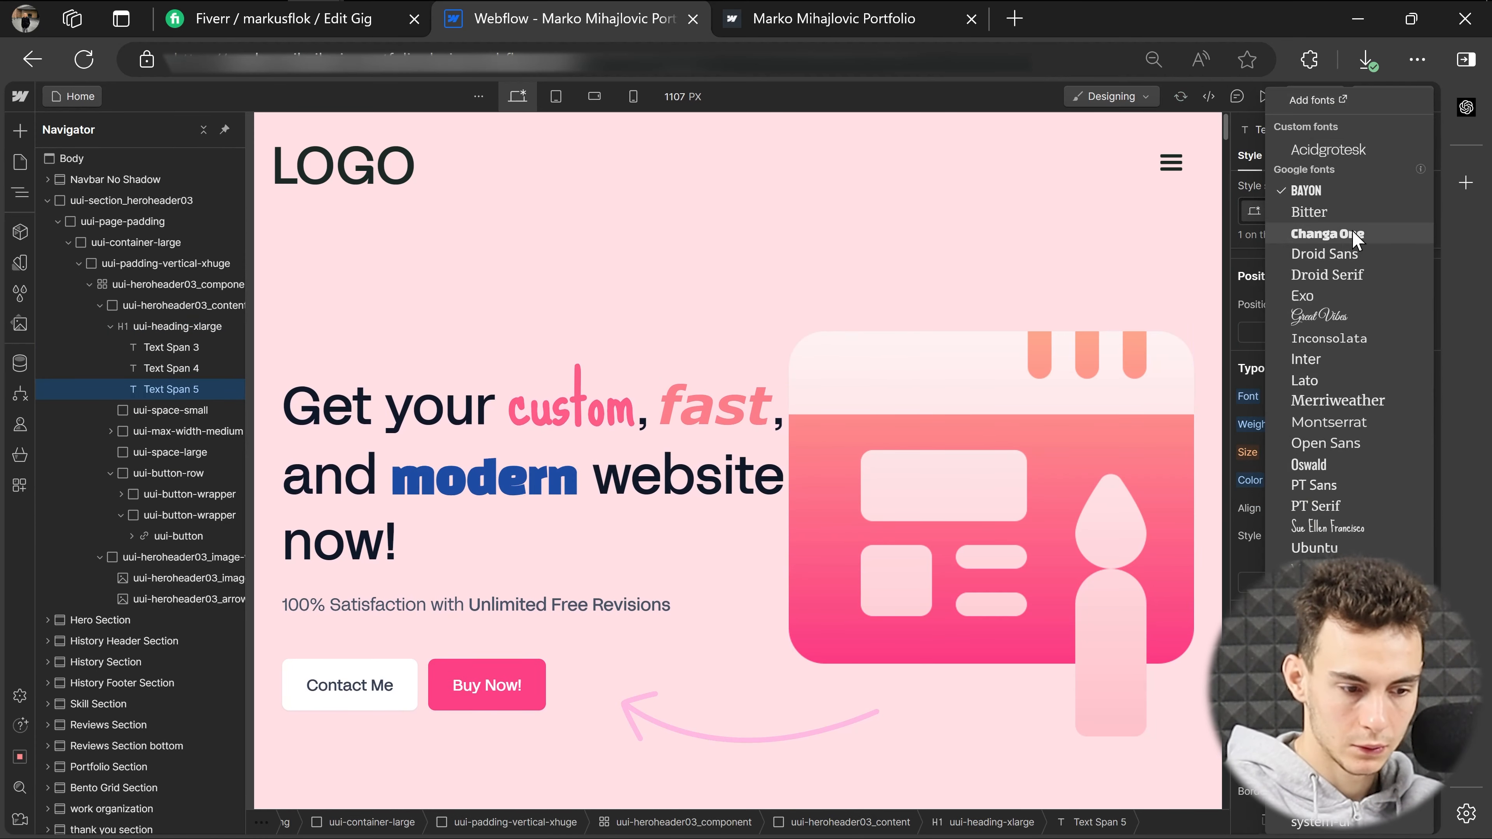
{"action": "left_click", "coordinate": [1328, 148]}
{"action": "left_click", "coordinate": [1358, 424]}
{"action": "left_click", "coordinate": [1342, 385]}
Remove the words "fast" and "now" so the hero heading reads "Get your custom, and modern website!".
{"action": "double_click", "coordinate": [733, 410]}
{"action": "key", "text": "BackSpace"}
{"action": "key", "text": "BackSpace"}
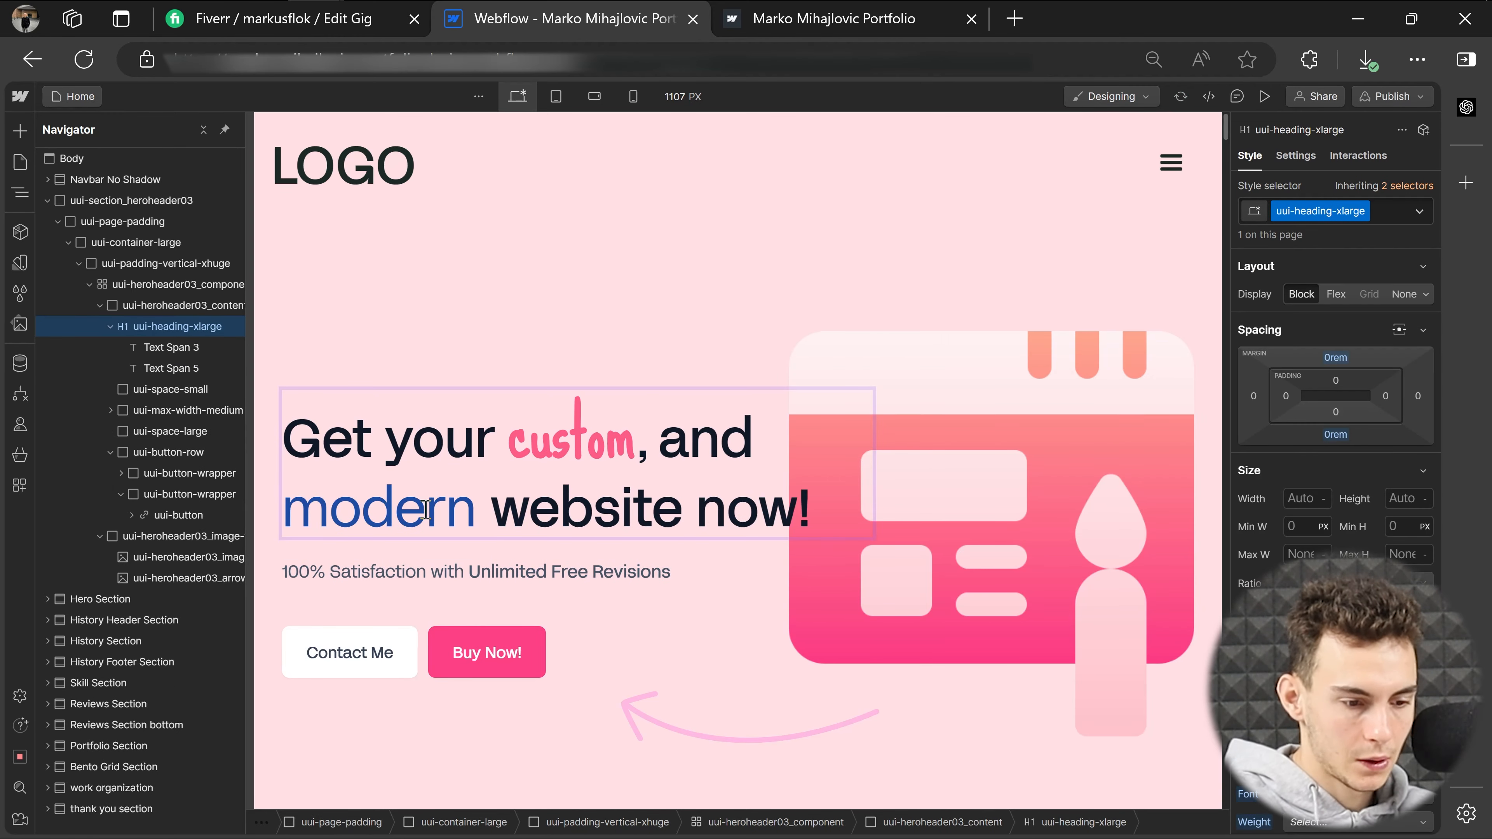
{"action": "left_click", "coordinate": [790, 509]}
{"action": "key", "text": "BackSpace"}
{"action": "key", "text": "BackSpace"}
{"action": "key", "text": "BackSpace"}
{"action": "key", "text": "BackSpace"}
Recolour the heading word "modern" bright pink and the word "custom" salmon to match the hero illustration.
{"action": "double_click", "coordinate": [412, 509]}
{"action": "left_click", "coordinate": [171, 369]}
{"action": "scroll", "coordinate": [1335, 411], "scroll_direction": "down", "scroll_amount": 3}
{"action": "left_click", "coordinate": [1297, 728]}
{"action": "left_click", "coordinate": [573, 440]}
{"action": "left_click", "coordinate": [673, 249]}
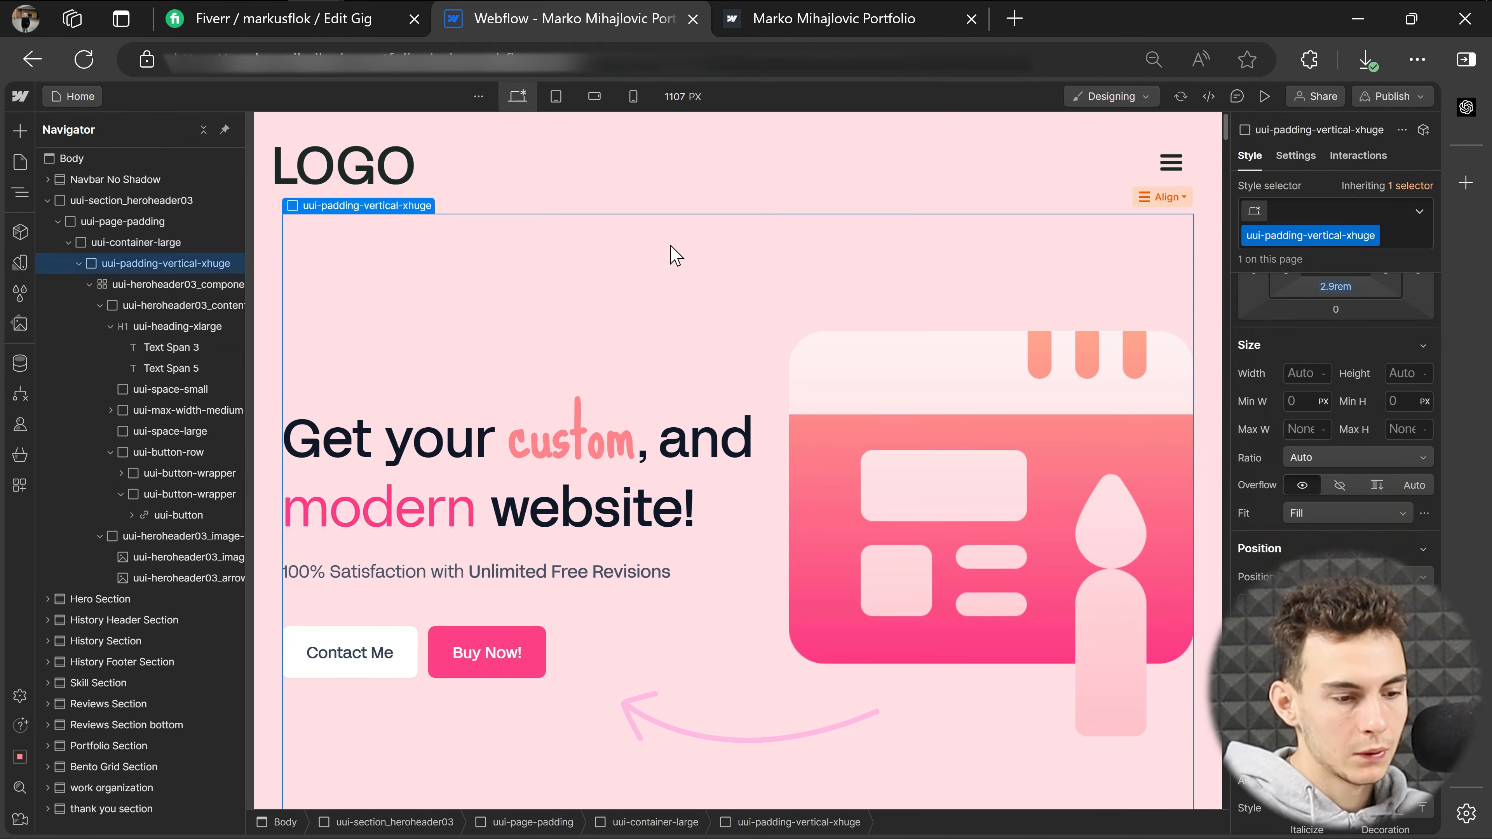
Underline the word "modern" in the hero heading.
{"action": "left_click", "coordinate": [379, 509]}
{"action": "left_click", "coordinate": [1375, 784]}
{"action": "scroll", "coordinate": [1335, 412], "scroll_direction": "down", "scroll_amount": 3}
{"action": "left_click", "coordinate": [693, 447]}
Preview the page full width and capture a screenshot of the pink hero section.
{"action": "left_click", "coordinate": [1266, 96]}
{"action": "left_click", "coordinate": [1265, 96]}
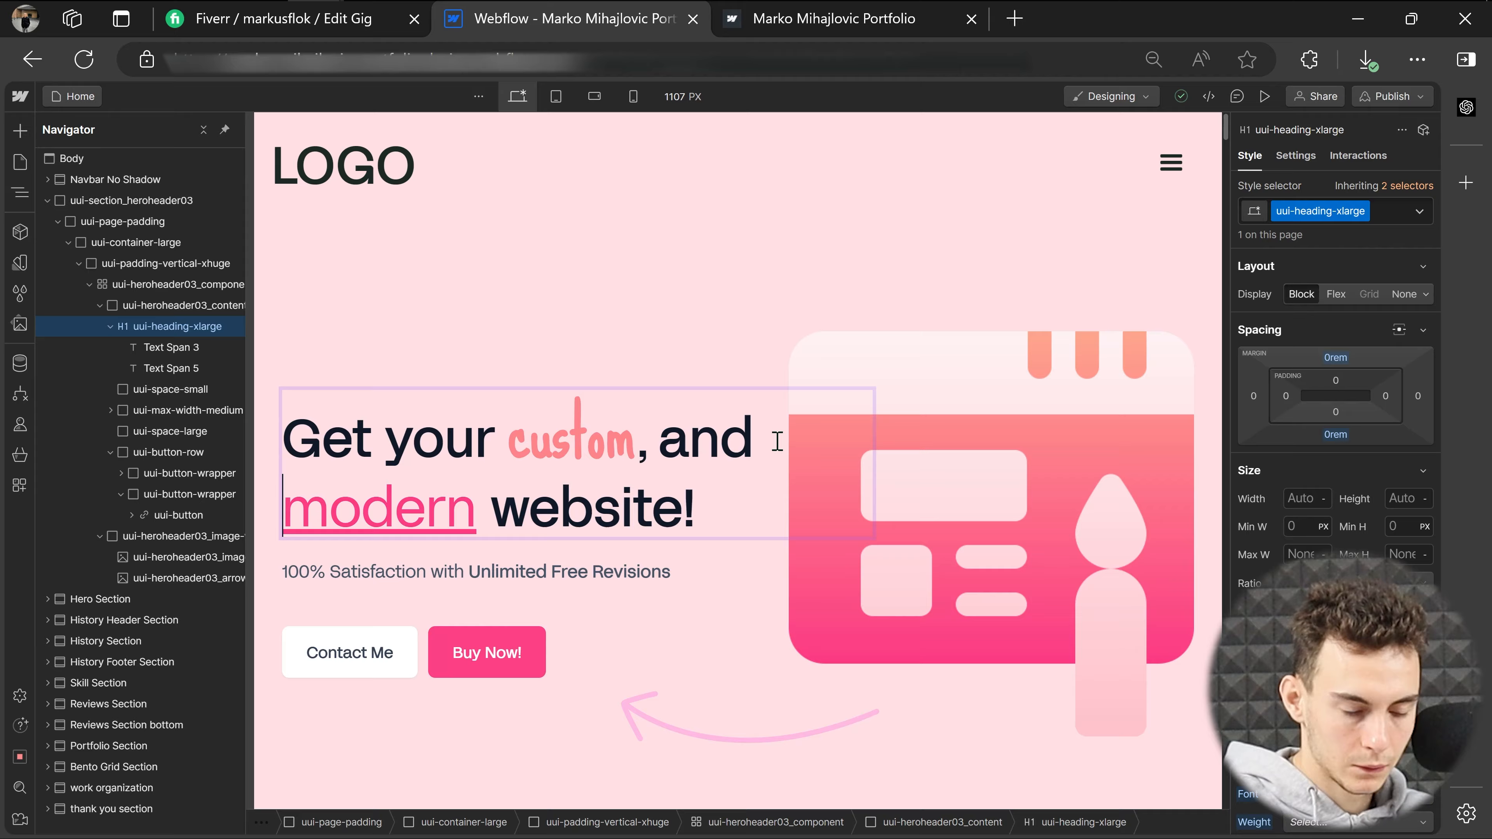
{"action": "key", "text": "ctrl+shift+p"}
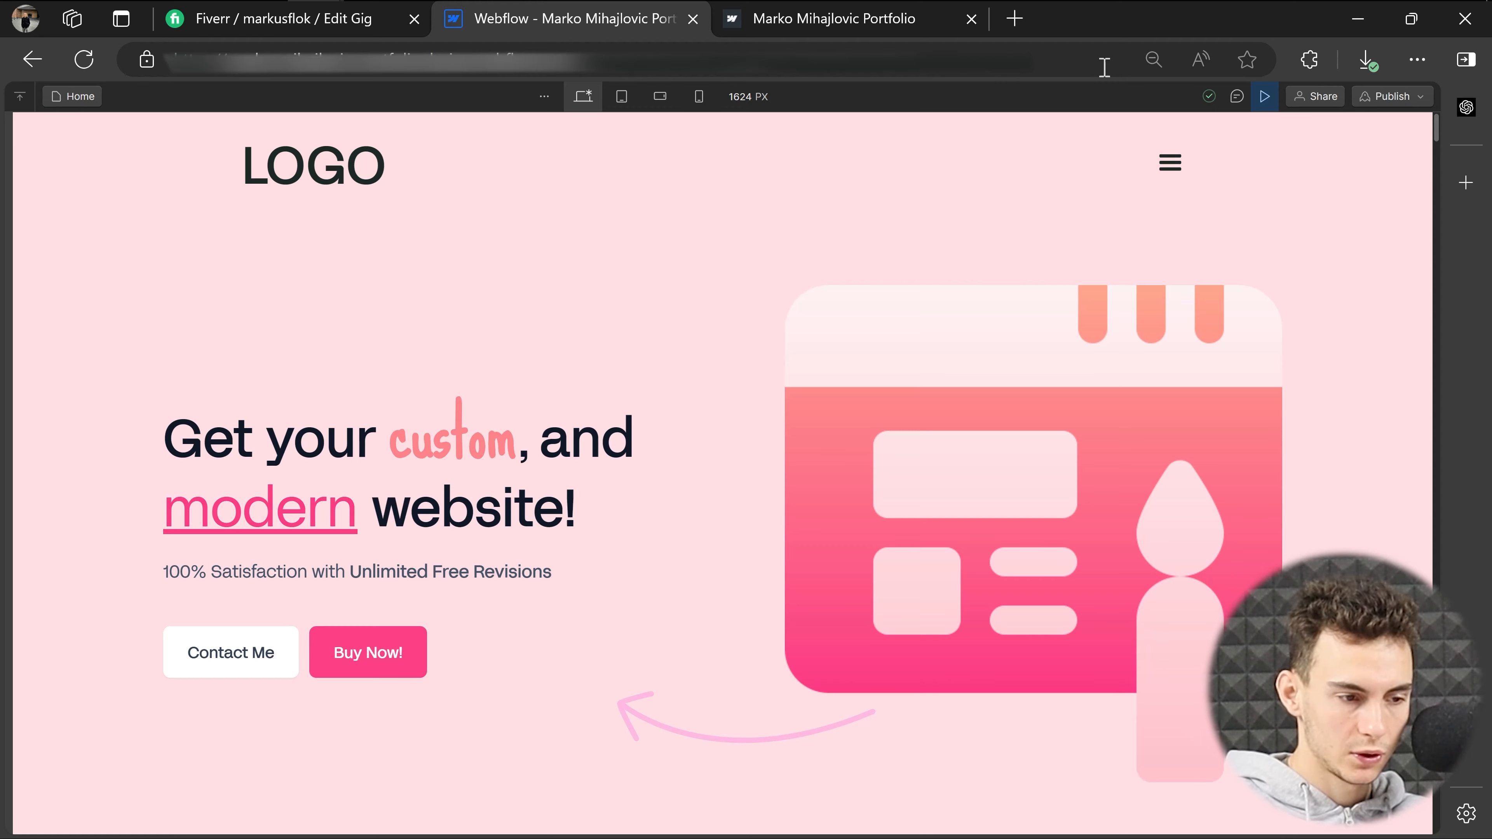
{"action": "key", "text": "ctrl+Print"}
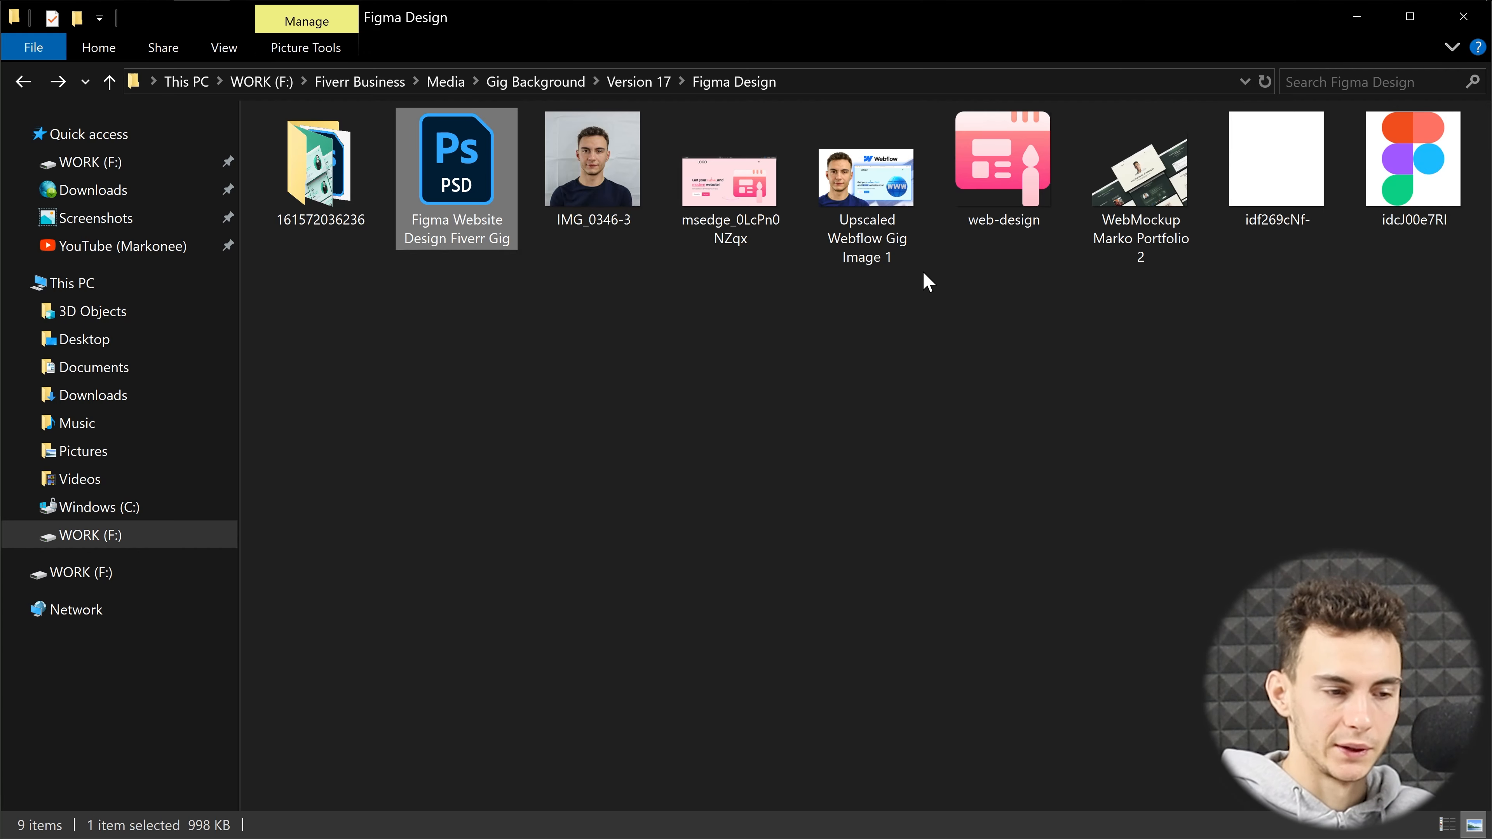
Place the Upscaled Webflow Gig Image 1 file in the Photoshop document Figma Website Design Fiverr Gig at full canvas size.
{"action": "left_click", "coordinate": [853, 183]}
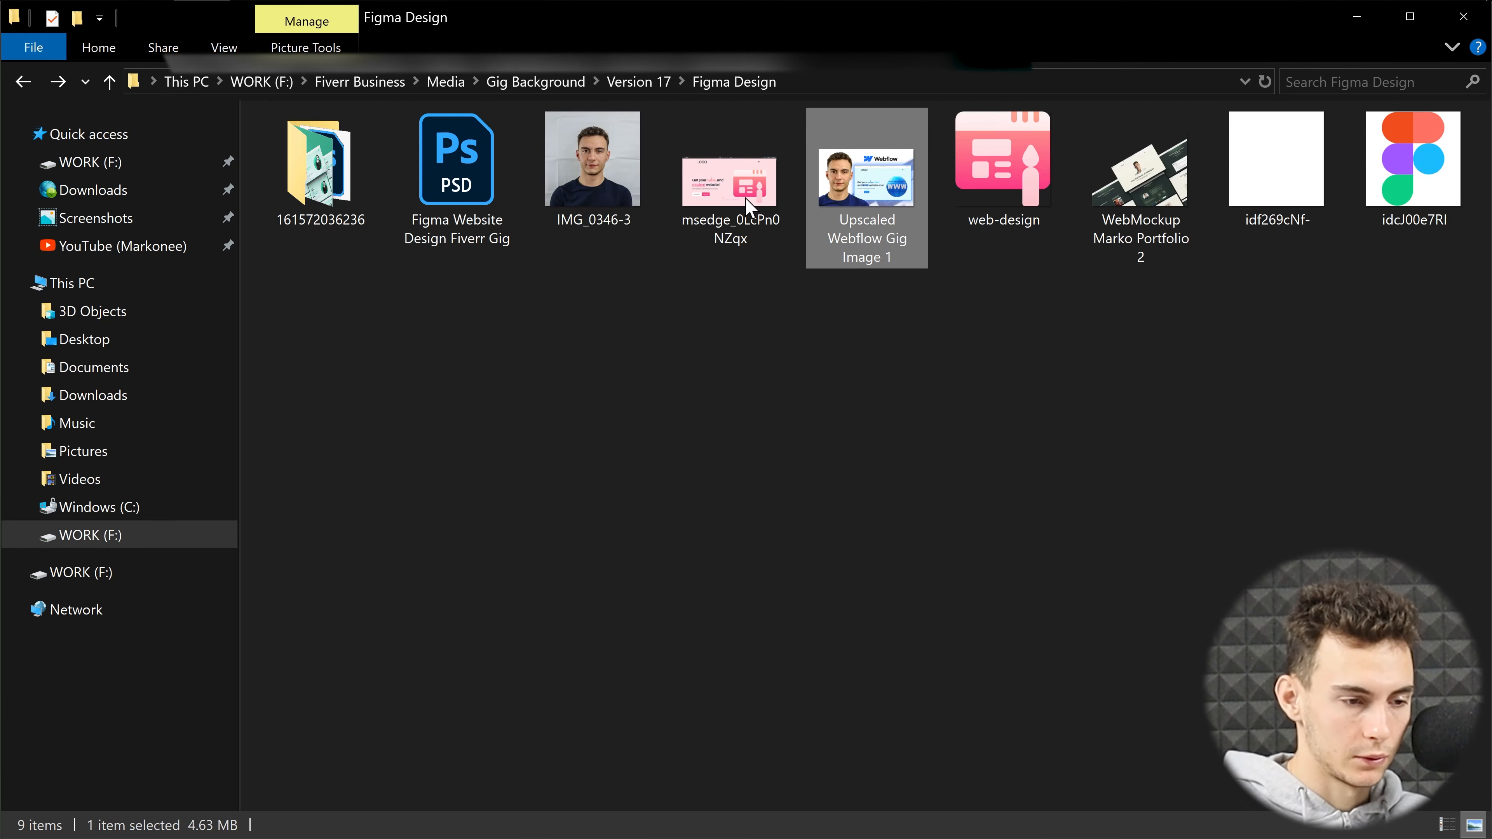
{"action": "left_click", "coordinate": [605, 196]}
{"action": "left_click", "coordinate": [473, 189]}
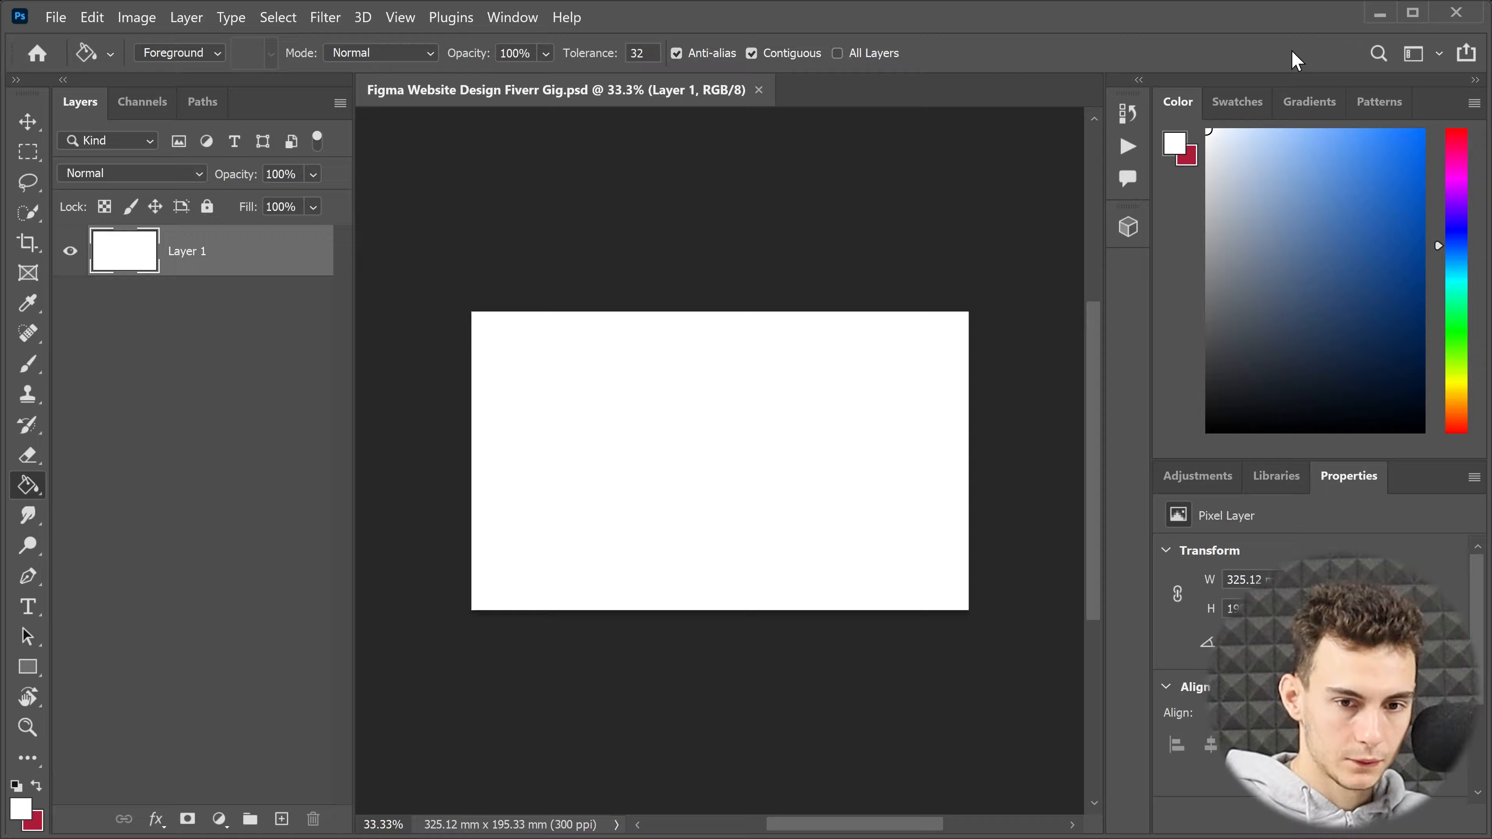
{"action": "left_click_drag", "start_coordinate": [865, 179], "coordinate": [437, 25]}
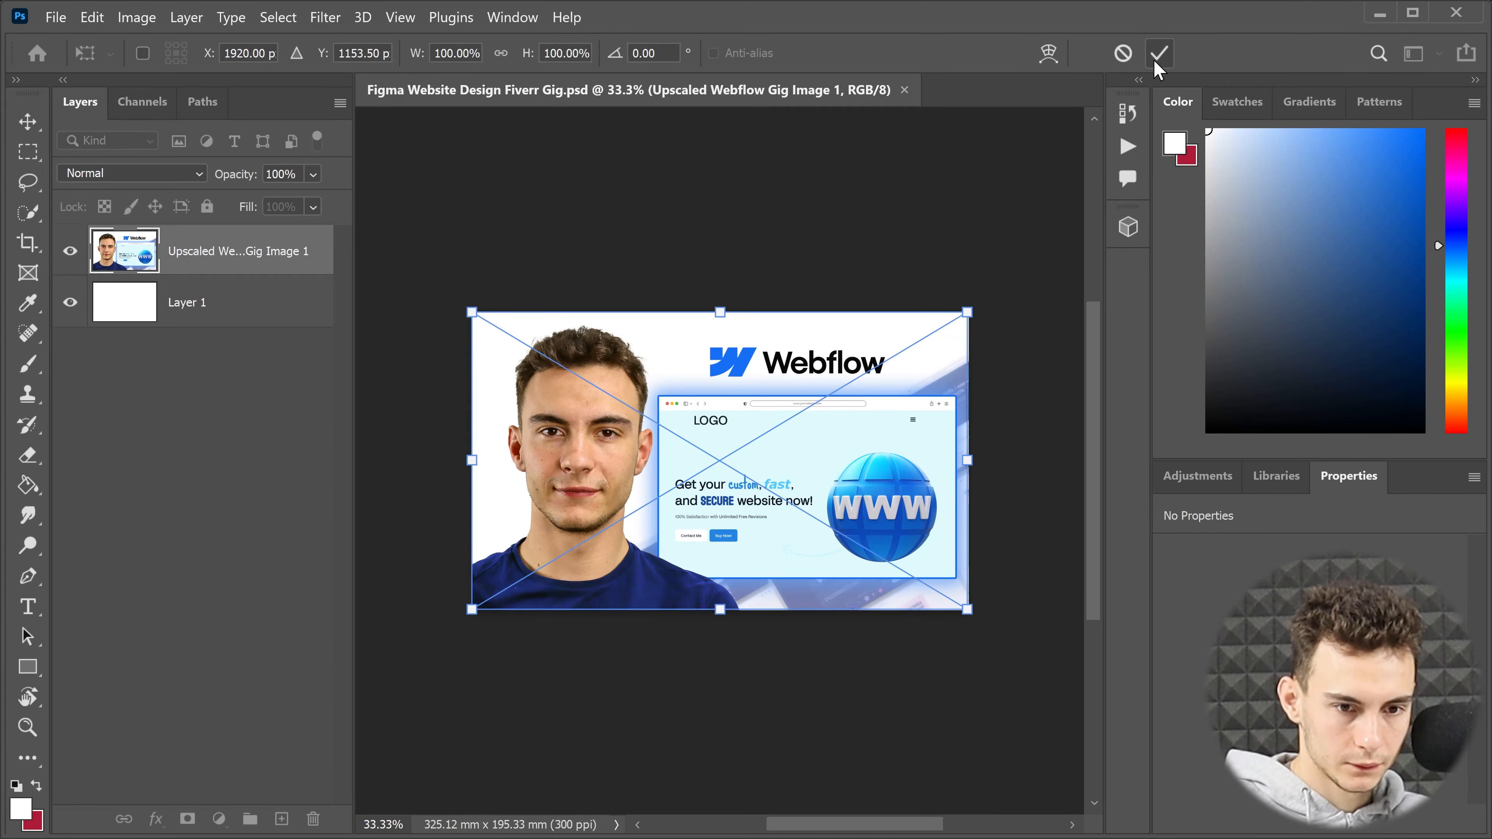
{"action": "left_click", "coordinate": [1156, 53]}
{"action": "key", "text": "ctrl+plus"}
{"action": "key", "text": "ctrl+plus"}
{"action": "key", "text": "ctrl+0"}
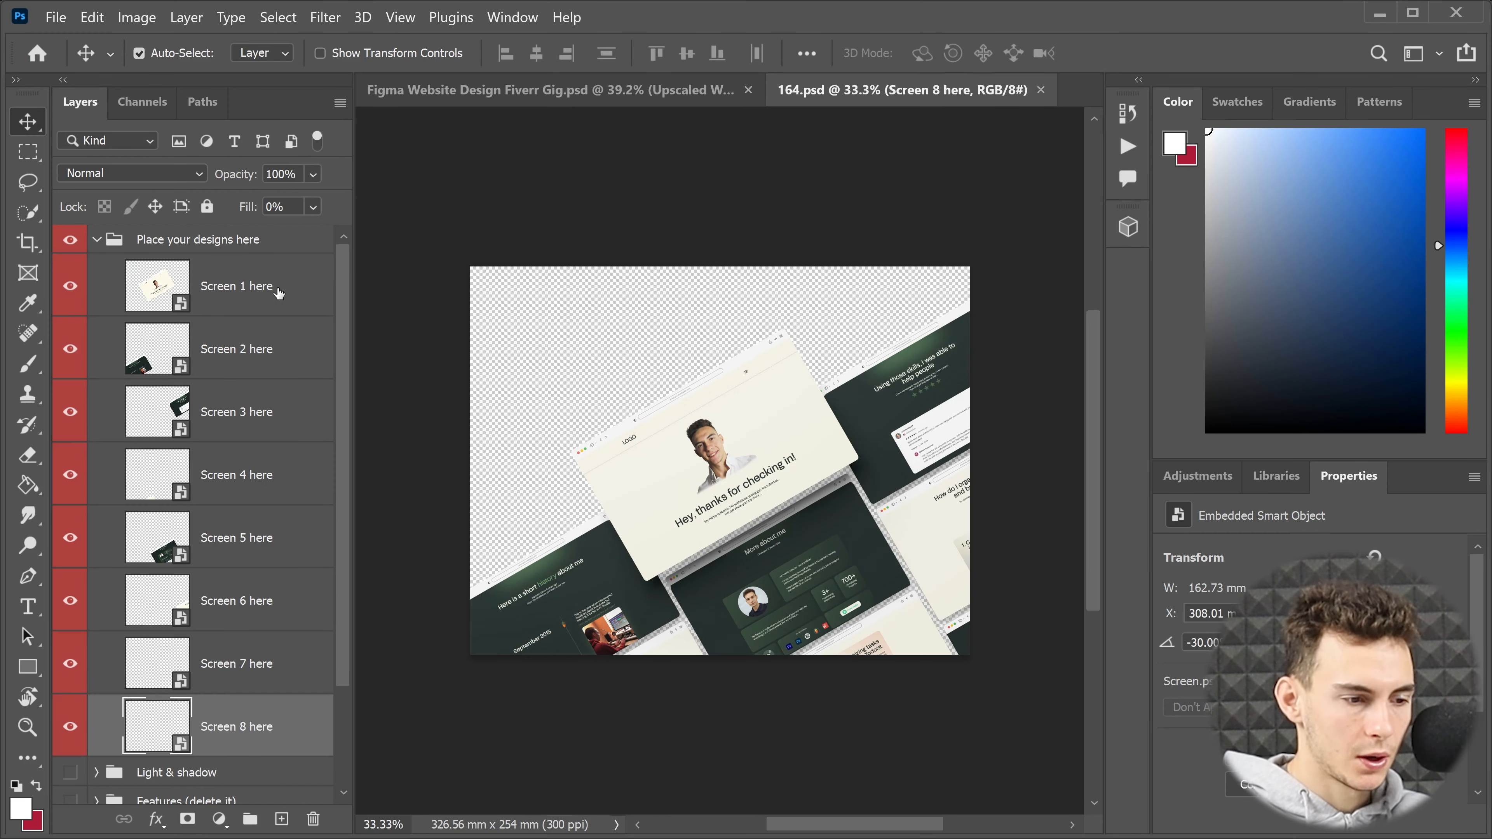
Open the Screen 1 smart object of 164.psd and place the msedge_0LcPn0NZqx screenshot scaled to about 110%.
{"action": "double_click", "coordinate": [150, 287]}
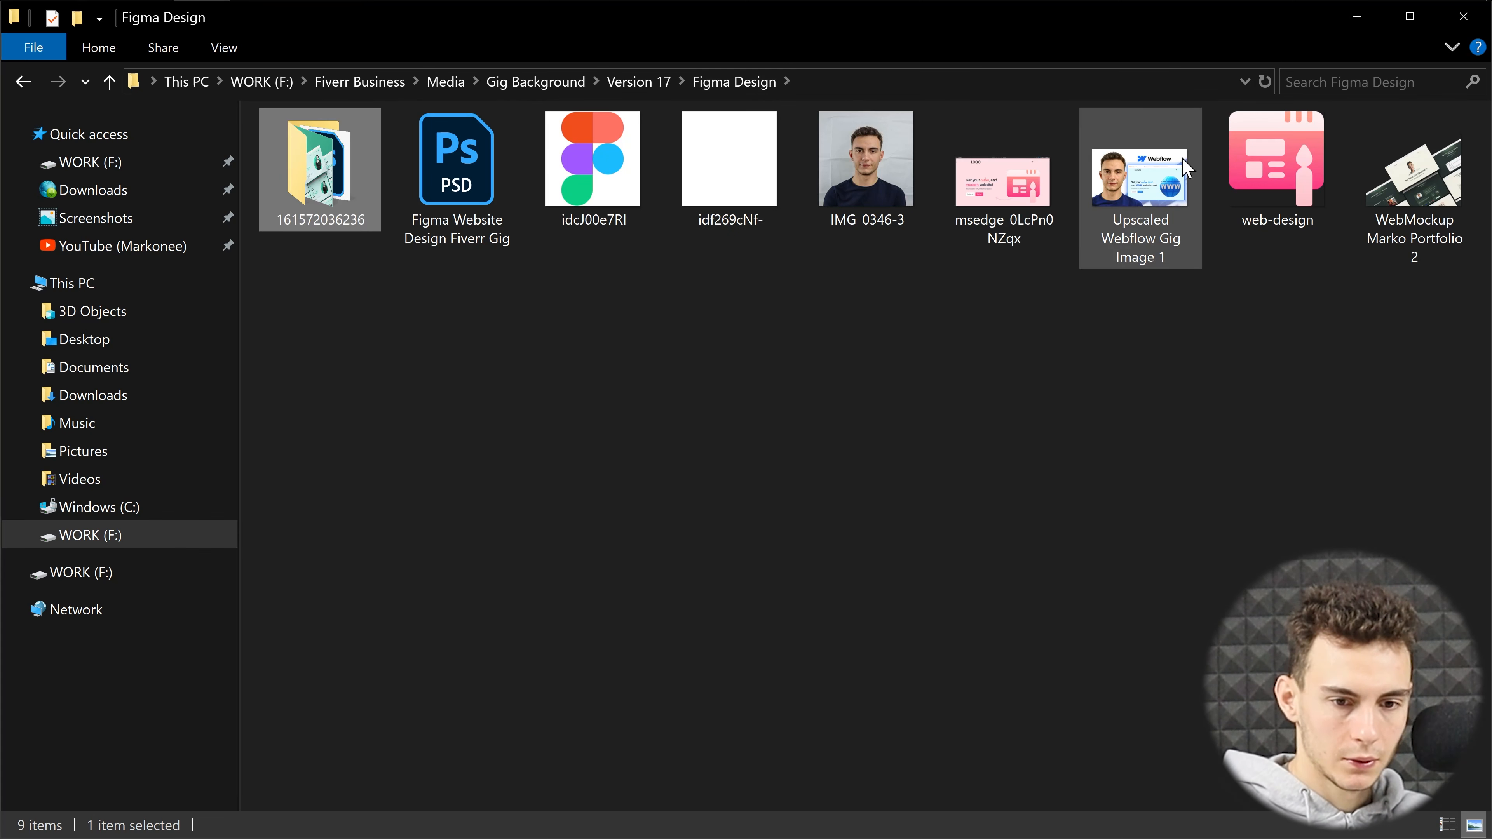
{"action": "left_click", "coordinate": [1003, 194]}
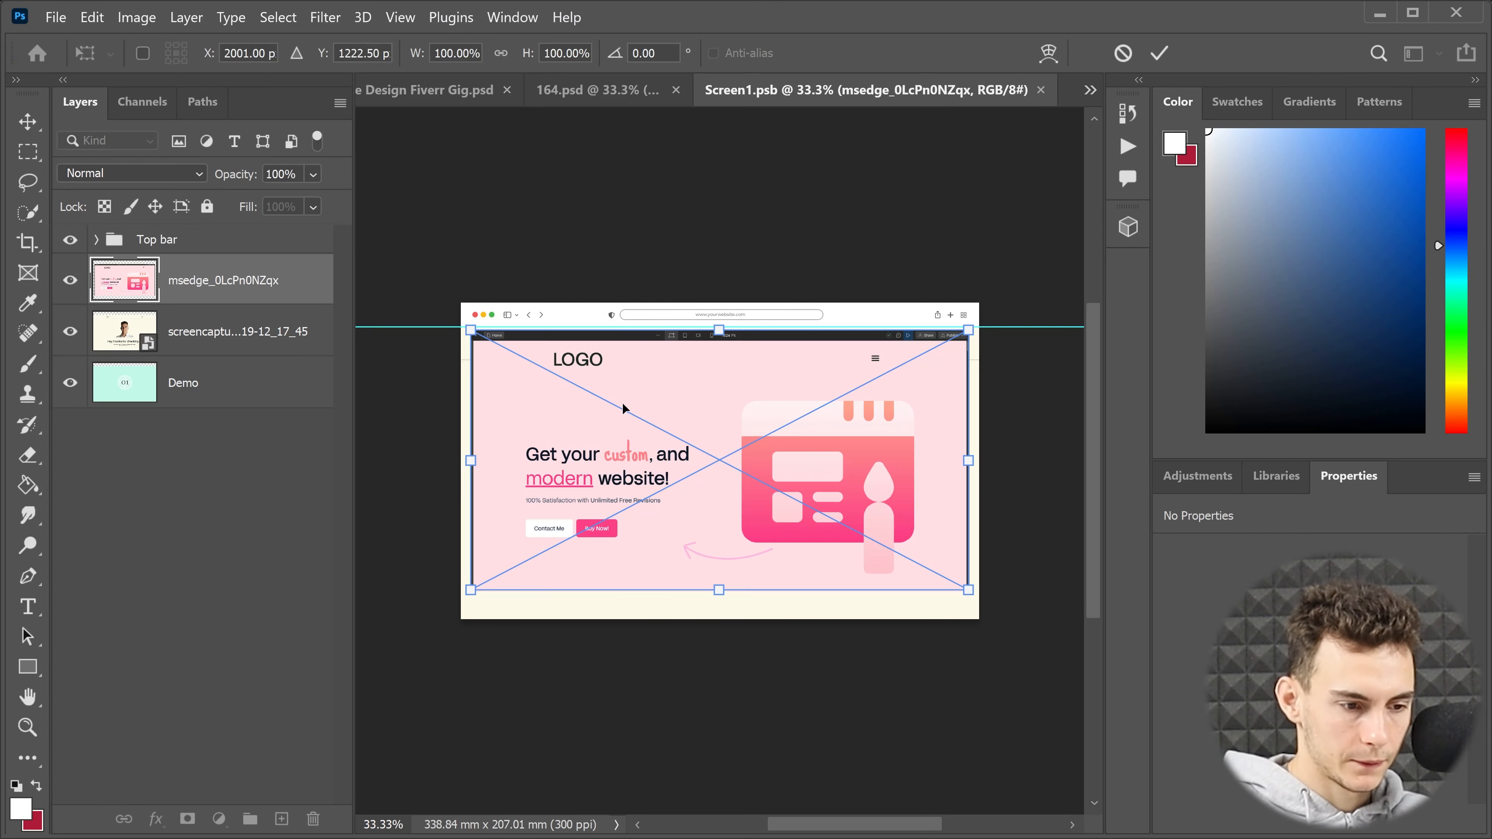
{"action": "left_click_drag", "start_coordinate": [969, 590], "coordinate": [991, 624]}
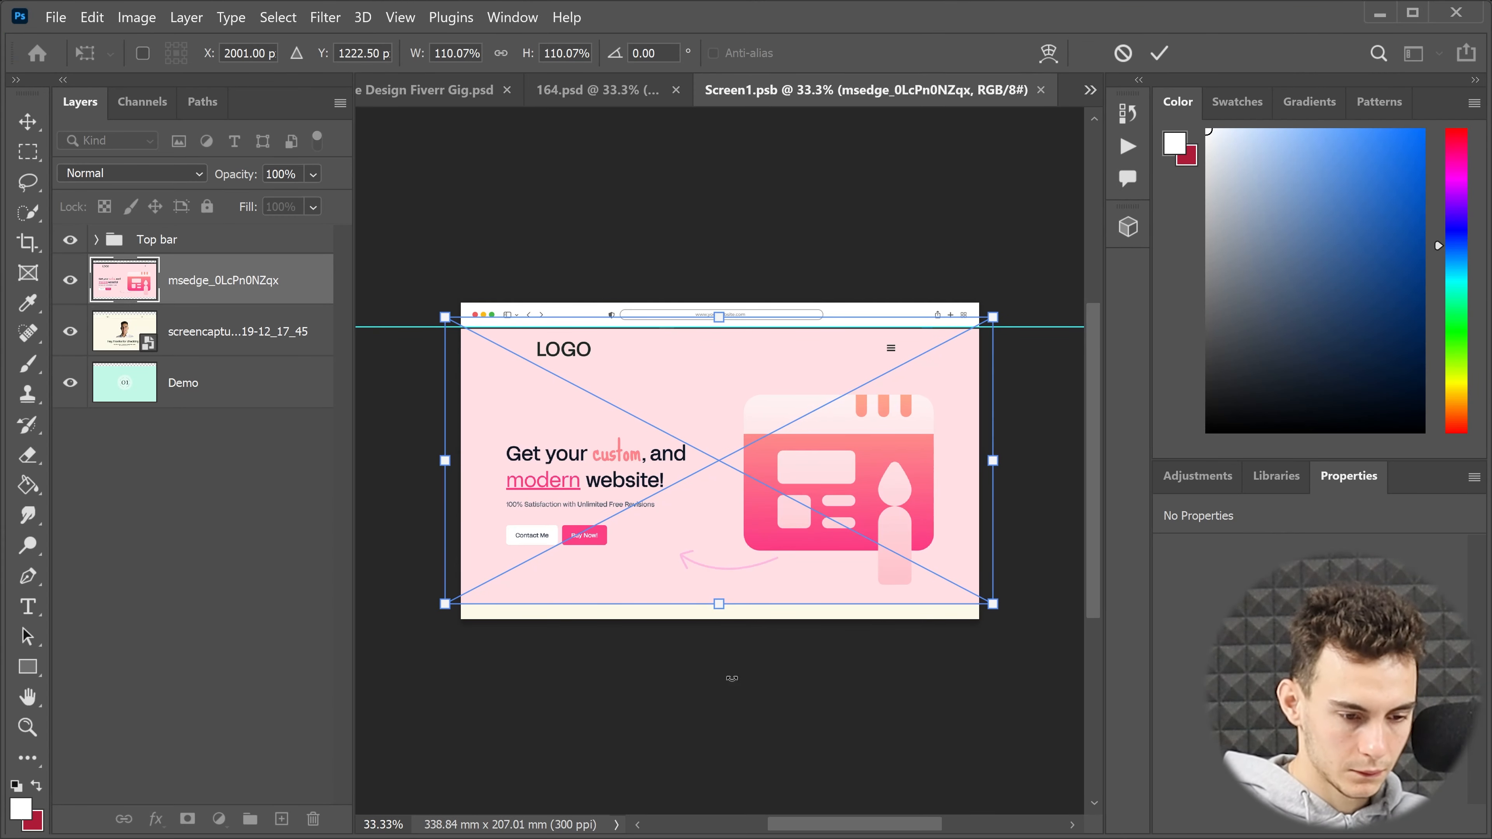
{"action": "key", "text": "Return"}
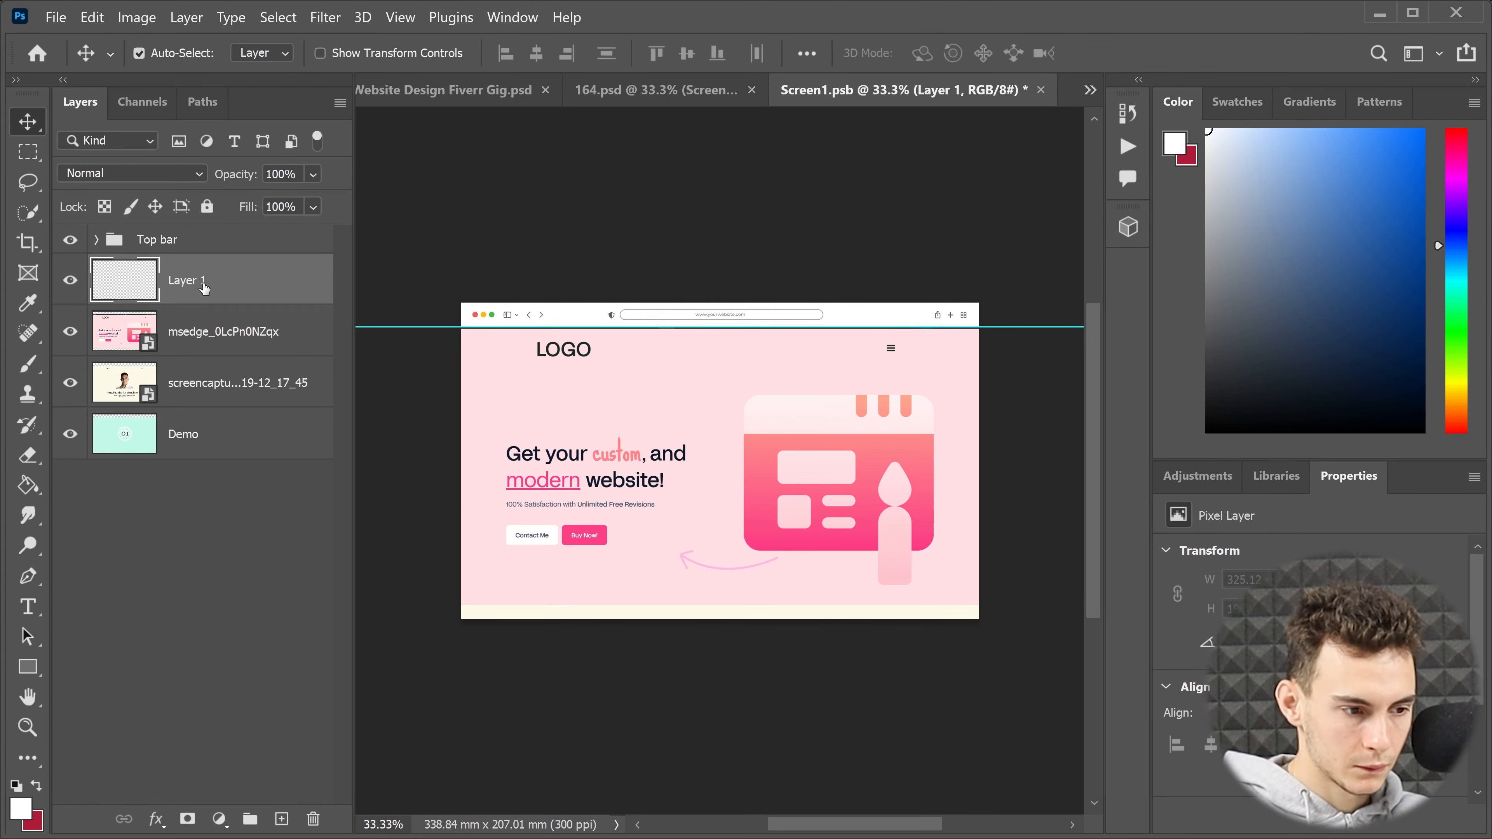
Move the new empty layer below the screenshot and fill it with the screenshot's light pink background colour.
{"action": "left_click_drag", "start_coordinate": [204, 289], "coordinate": [200, 354]}
{"action": "left_click", "coordinate": [27, 486]}
{"action": "left_click", "coordinate": [21, 810]}
{"action": "left_click", "coordinate": [723, 388]}
{"action": "left_click", "coordinate": [1405, 219]}
{"action": "left_click", "coordinate": [723, 411]}
{"action": "left_click", "coordinate": [28, 123]}
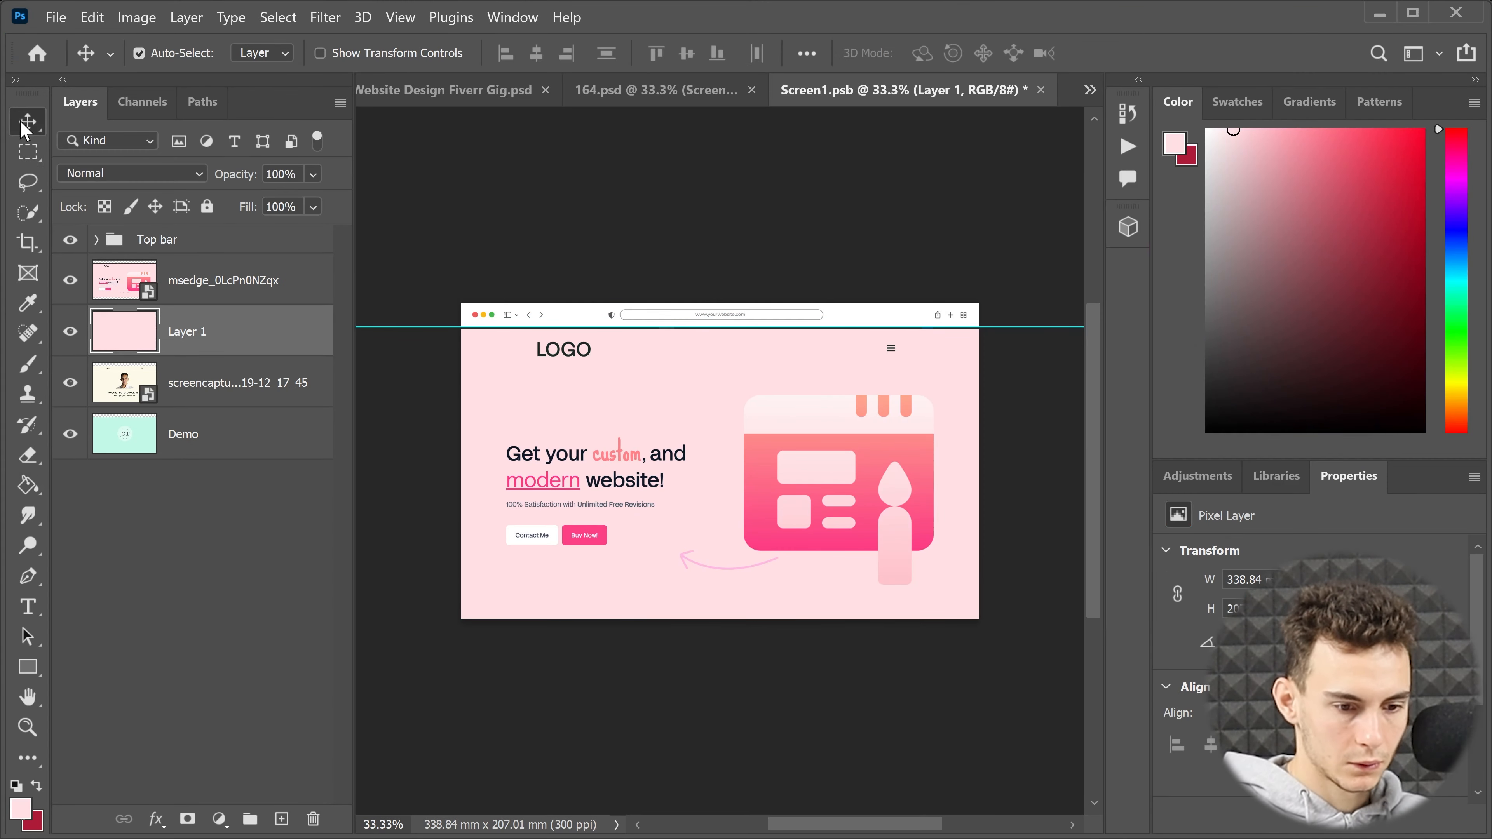
Shift the placed screenshot up about 1.5 mm under the browser top bar.
{"action": "left_click_drag", "start_coordinate": [464, 327], "coordinate": [464, 388]}
{"action": "key", "text": "ctrl+z"}
{"action": "left_click", "coordinate": [239, 285]}
{"action": "key", "text": "ctrl+t"}
{"action": "left_click_drag", "start_coordinate": [734, 382], "coordinate": [733, 379]}
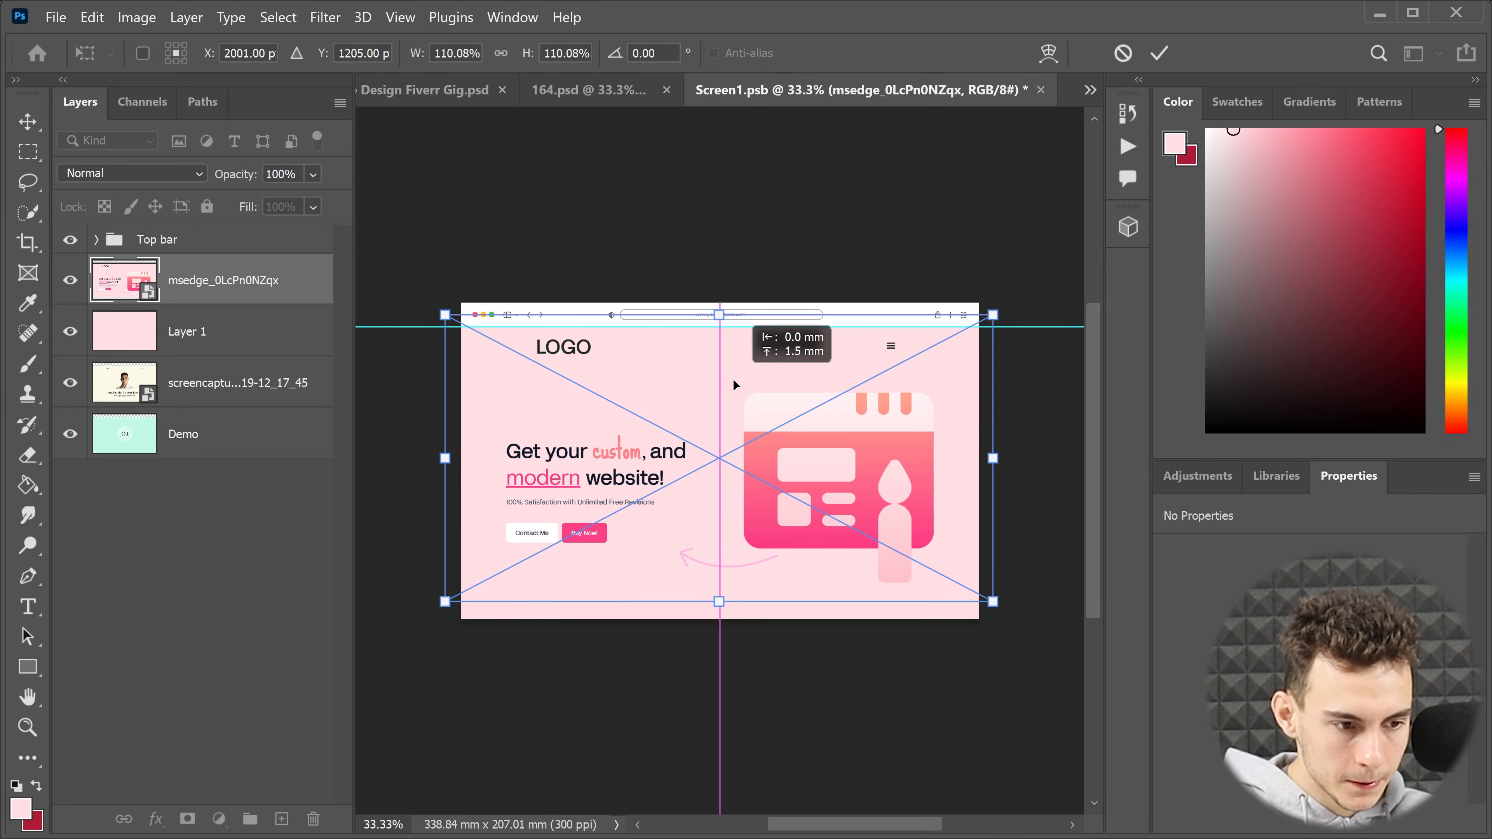
{"action": "left_click", "coordinate": [1157, 53]}
Save a copy of the browser screen design as the PNG file Screen1 in the Figma Design folder.
{"action": "left_click", "coordinate": [56, 17]}
{"action": "mouse_move", "coordinate": [235, 357]}
{"action": "left_click", "coordinate": [444, 357]}
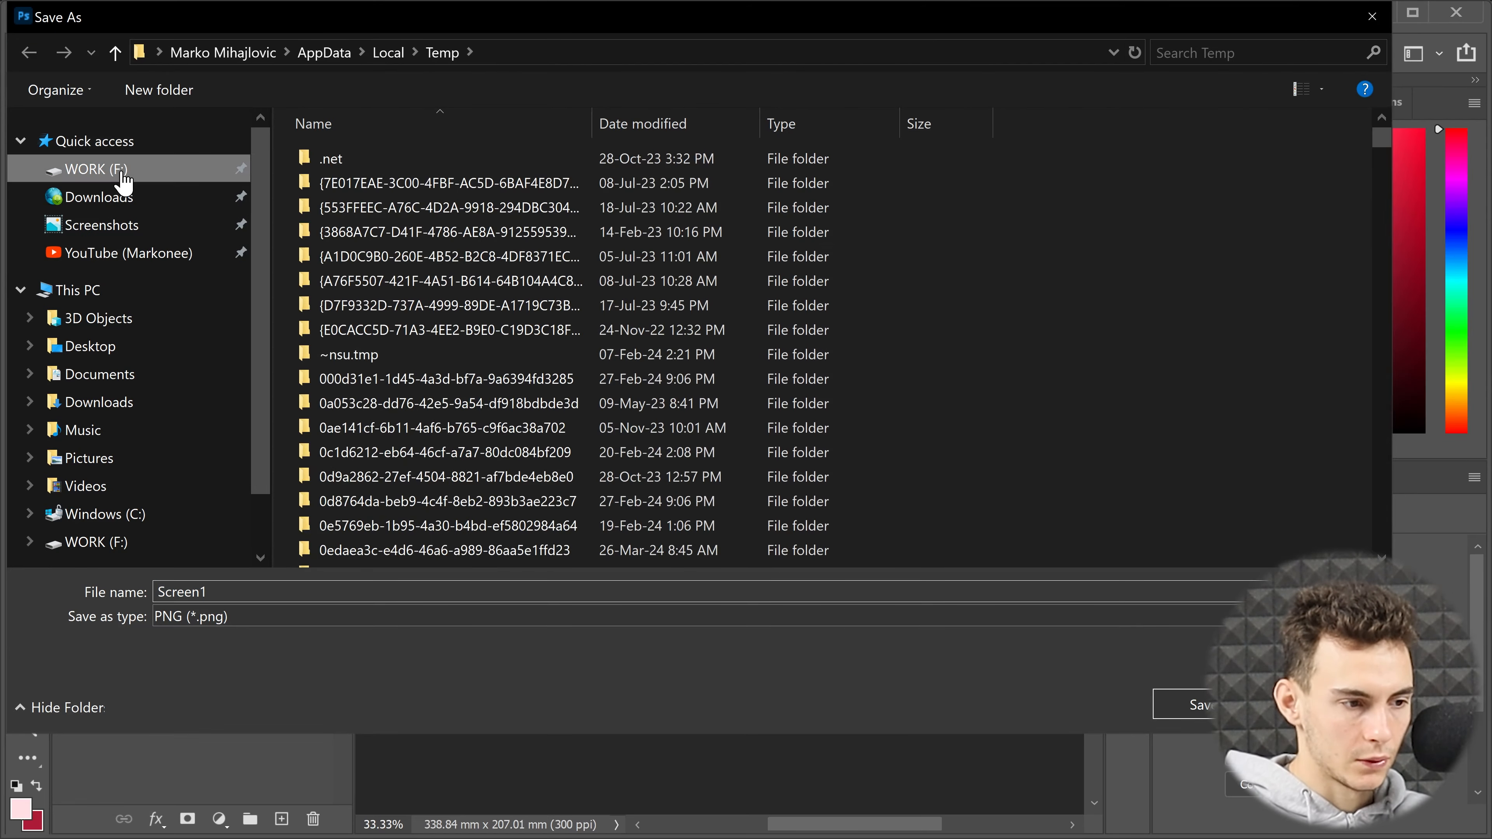
{"action": "double_click", "coordinate": [388, 259]}
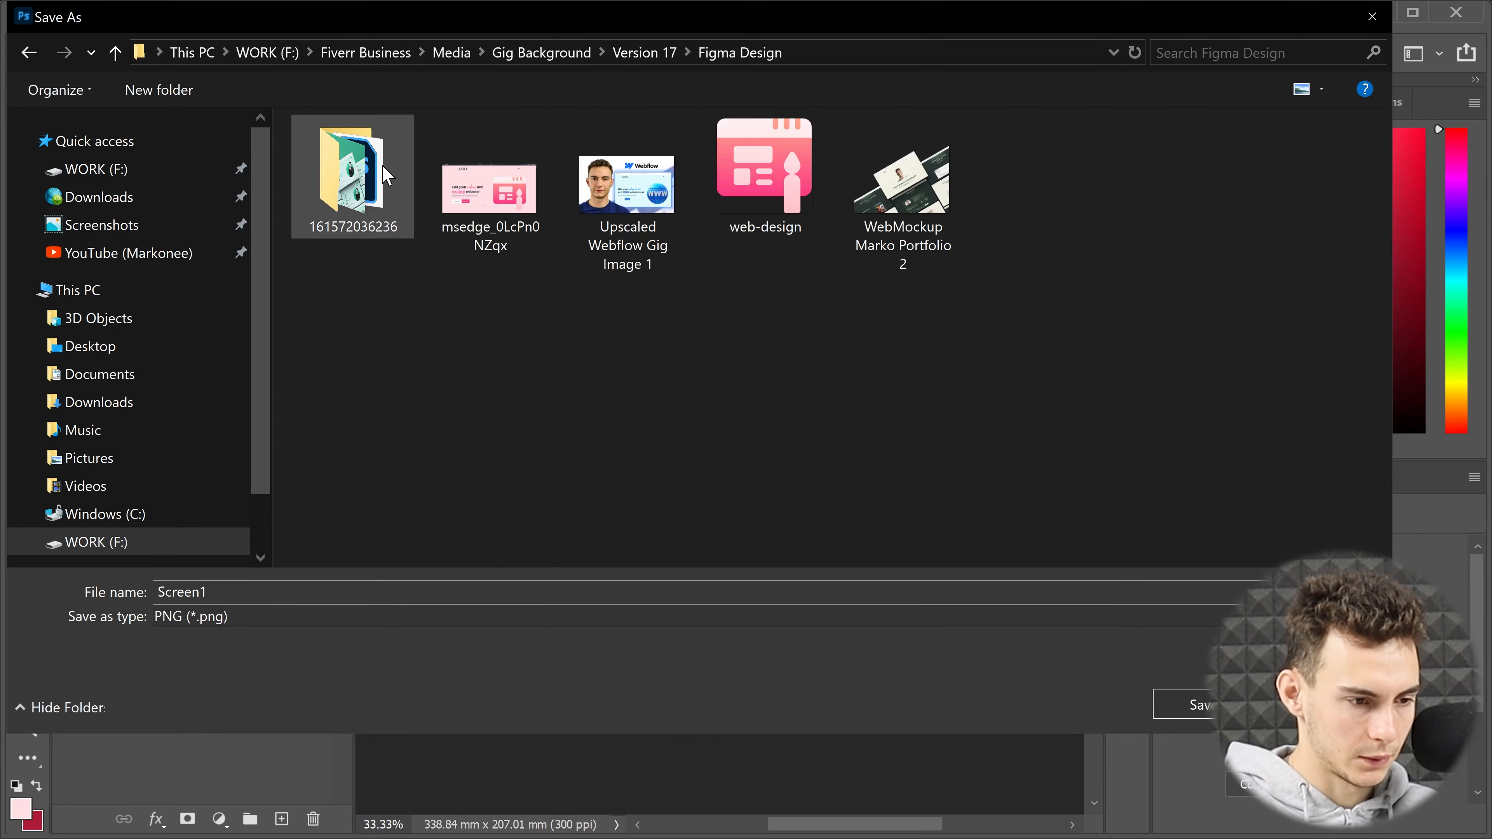
{"action": "key", "text": "Return"}
Close the 164.psd mockup and return to the Figma Website Design Fiverr Gig document.
{"action": "left_click", "coordinate": [666, 89]}
{"action": "left_click", "coordinate": [566, 93]}
{"action": "right_click", "coordinate": [188, 246]}
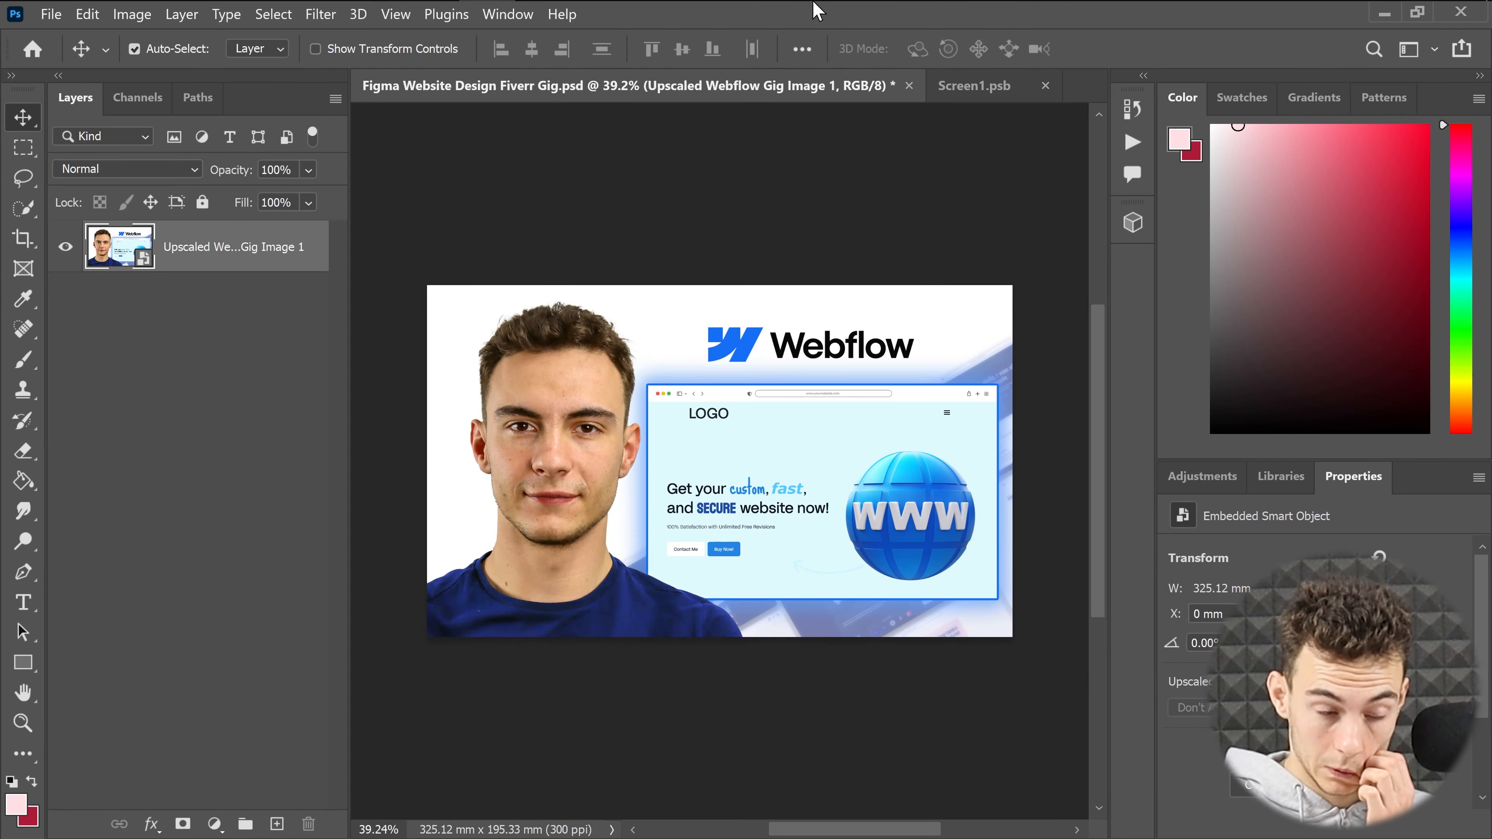
Place the IMG_0346-3 portrait photo in the gig document and line it up with the portrait in the reference image.
{"action": "left_click", "coordinate": [200, 19]}
{"action": "left_click", "coordinate": [875, 170]}
{"action": "left_click", "coordinate": [1387, 203]}
{"action": "left_click_drag", "start_coordinate": [872, 171], "coordinate": [566, 392]}
{"action": "key", "text": "Return"}
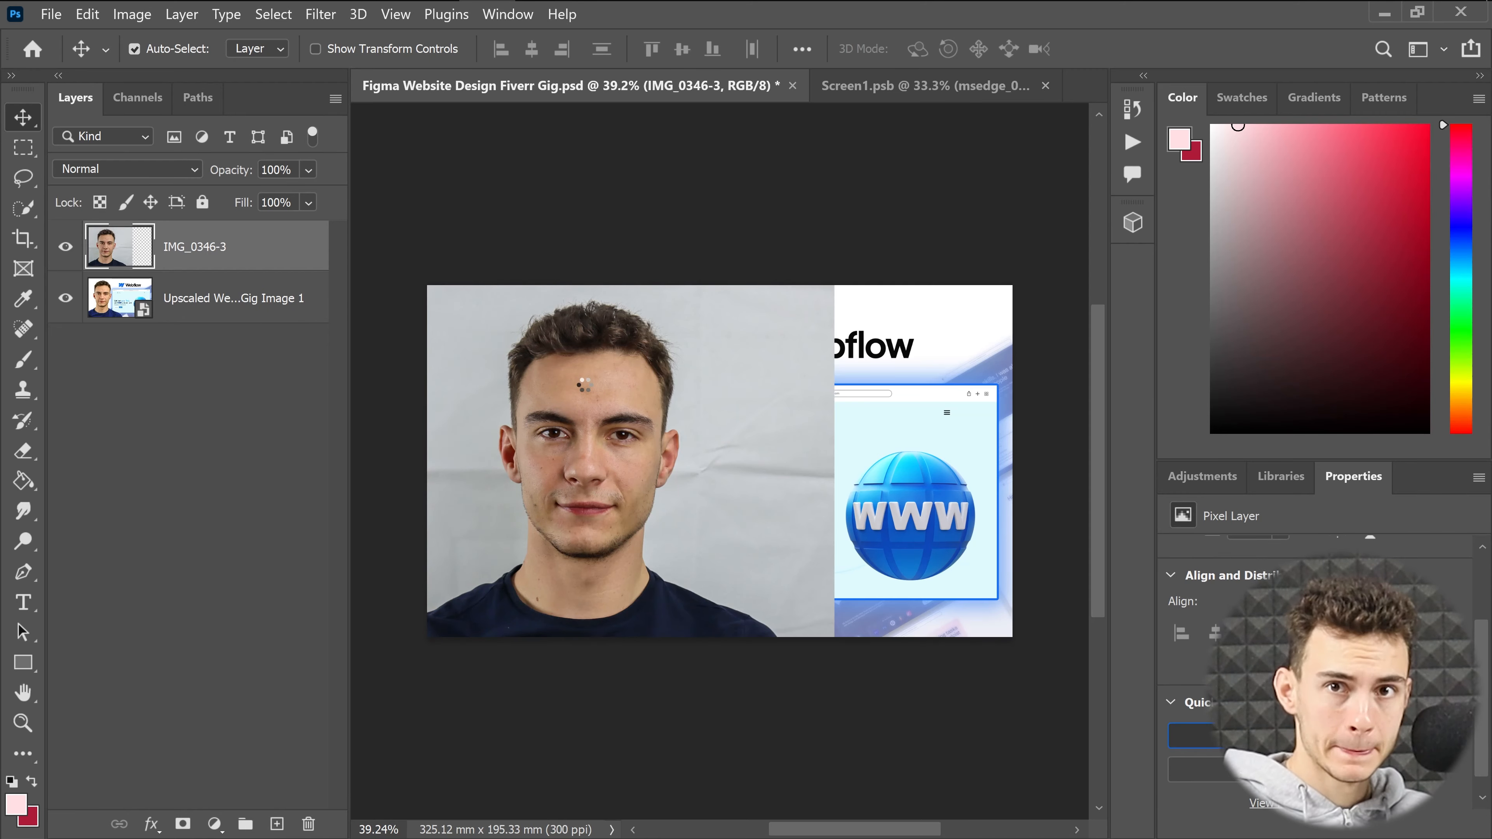
{"action": "left_click_drag", "start_coordinate": [584, 555], "coordinate": [546, 543]}
{"action": "right_click", "coordinate": [230, 254]}
{"action": "left_click", "coordinate": [306, 297]}
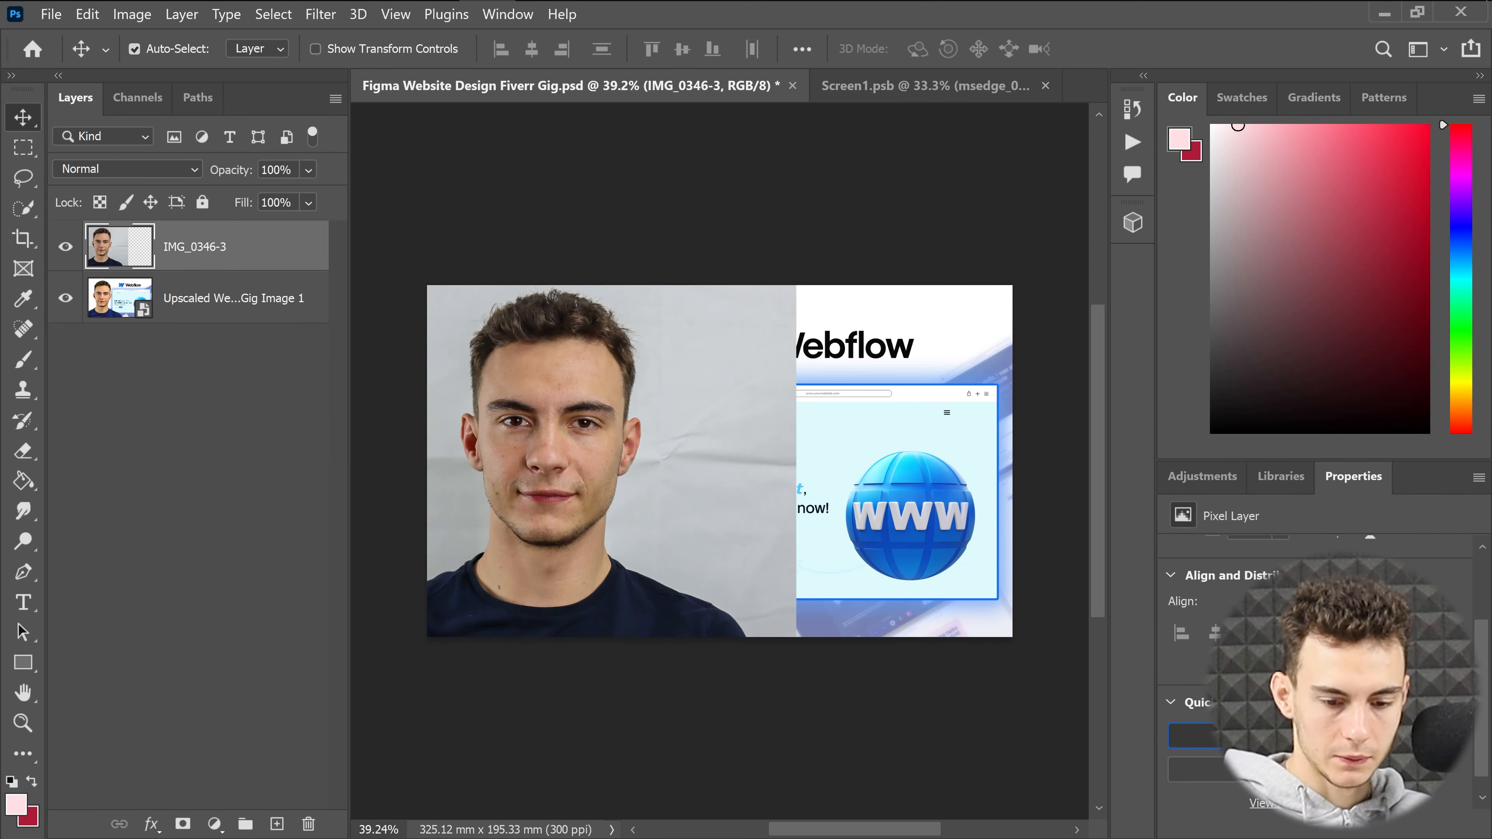
{"action": "key", "text": "ctrl+z"}
Place the WebMockup portfolio image in the gig document and stack it beneath the portrait layer.
{"action": "left_click", "coordinate": [199, 20]}
{"action": "left_click_drag", "start_coordinate": [1412, 168], "coordinate": [742, 469]}
{"action": "left_click_drag", "start_coordinate": [742, 468], "coordinate": [805, 475]}
{"action": "key", "text": "Return"}
{"action": "left_click_drag", "start_coordinate": [287, 298], "coordinate": [287, 241]}
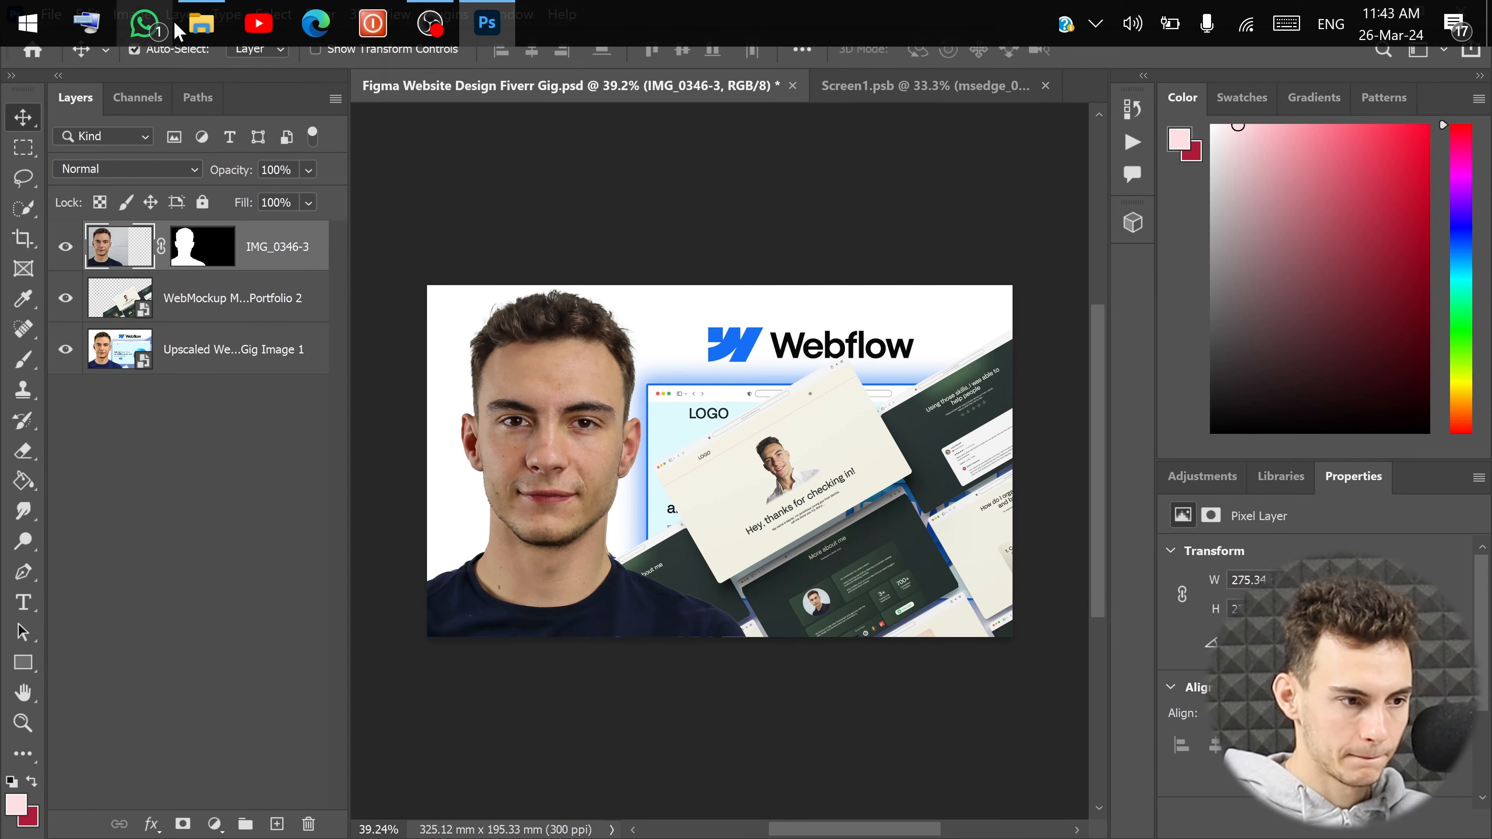
Place the Screen1 image over the reference browser window, scaled to about 197 mm wide.
{"action": "left_click", "coordinate": [200, 22]}
{"action": "left_click_drag", "start_coordinate": [321, 330], "coordinate": [617, 399]}
{"action": "left_click_drag", "start_coordinate": [431, 285], "coordinate": [653, 421]}
{"action": "mouse_move", "coordinate": [772, 481]}
{"action": "left_mouse_down"}
{"action": "mouse_move", "coordinate": [766, 448]}
{"action": "mouse_move", "coordinate": [790, 461]}
{"action": "left_mouse_up"}
{"action": "key", "text": "Return"}
Hide the WebMockup layer and move the Screen1 layer beneath the portrait.
{"action": "left_click", "coordinate": [65, 349]}
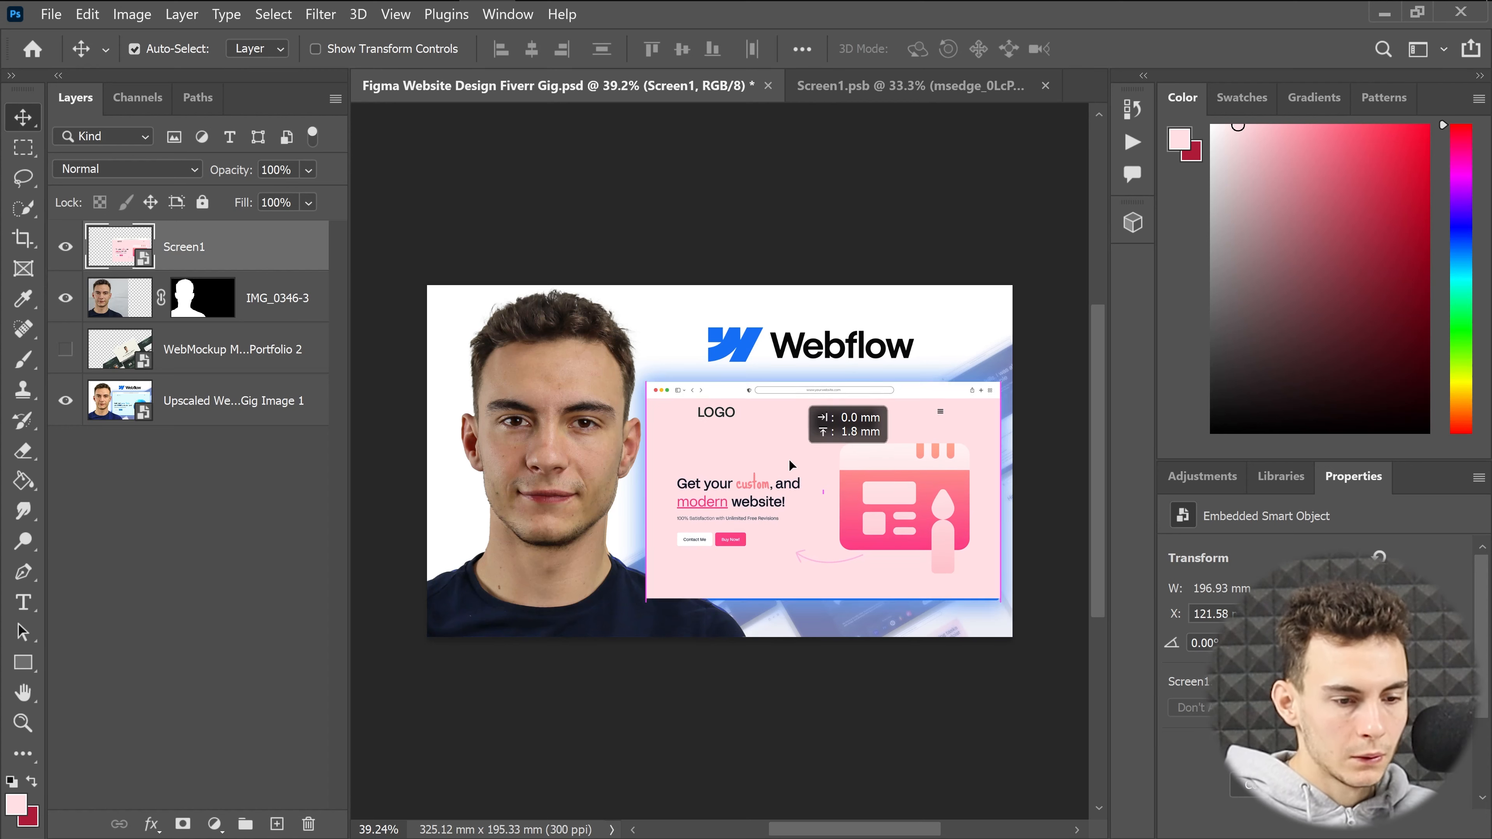
{"action": "left_click", "coordinate": [67, 403]}
{"action": "left_click_drag", "start_coordinate": [218, 244], "coordinate": [218, 322]}
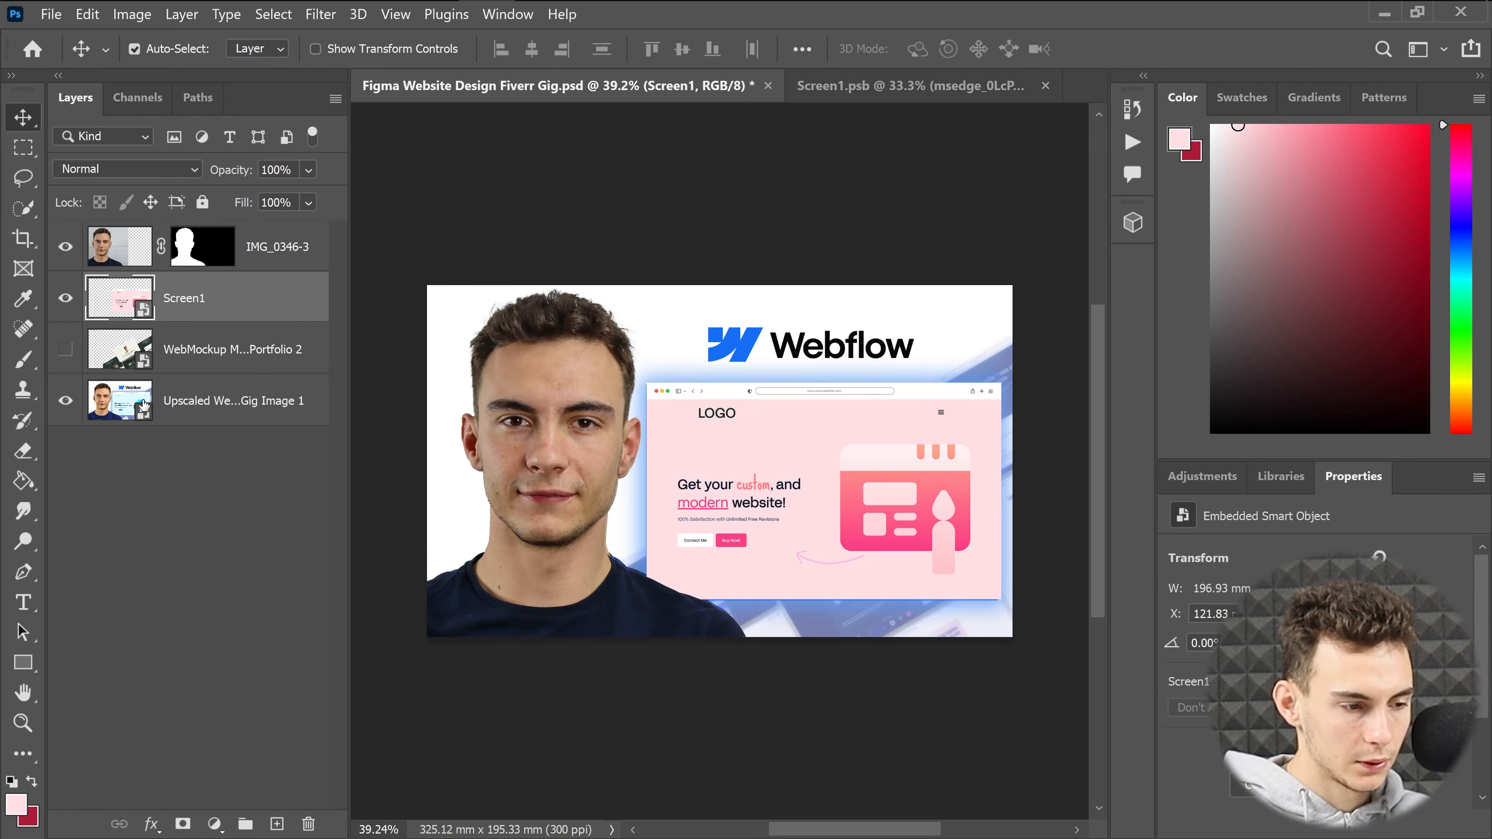
Place the coloured Figma symbol idcJ00e7RI, scale it to about 19 × 28 mm and position it above the browser window.
{"action": "left_click", "coordinate": [199, 22]}
{"action": "left_click", "coordinate": [606, 168]}
{"action": "left_click_drag", "start_coordinate": [730, 167], "coordinate": [720, 461]}
{"action": "left_click_drag", "start_coordinate": [492, 380], "coordinate": [637, 431]}
{"action": "key", "text": "Escape"}
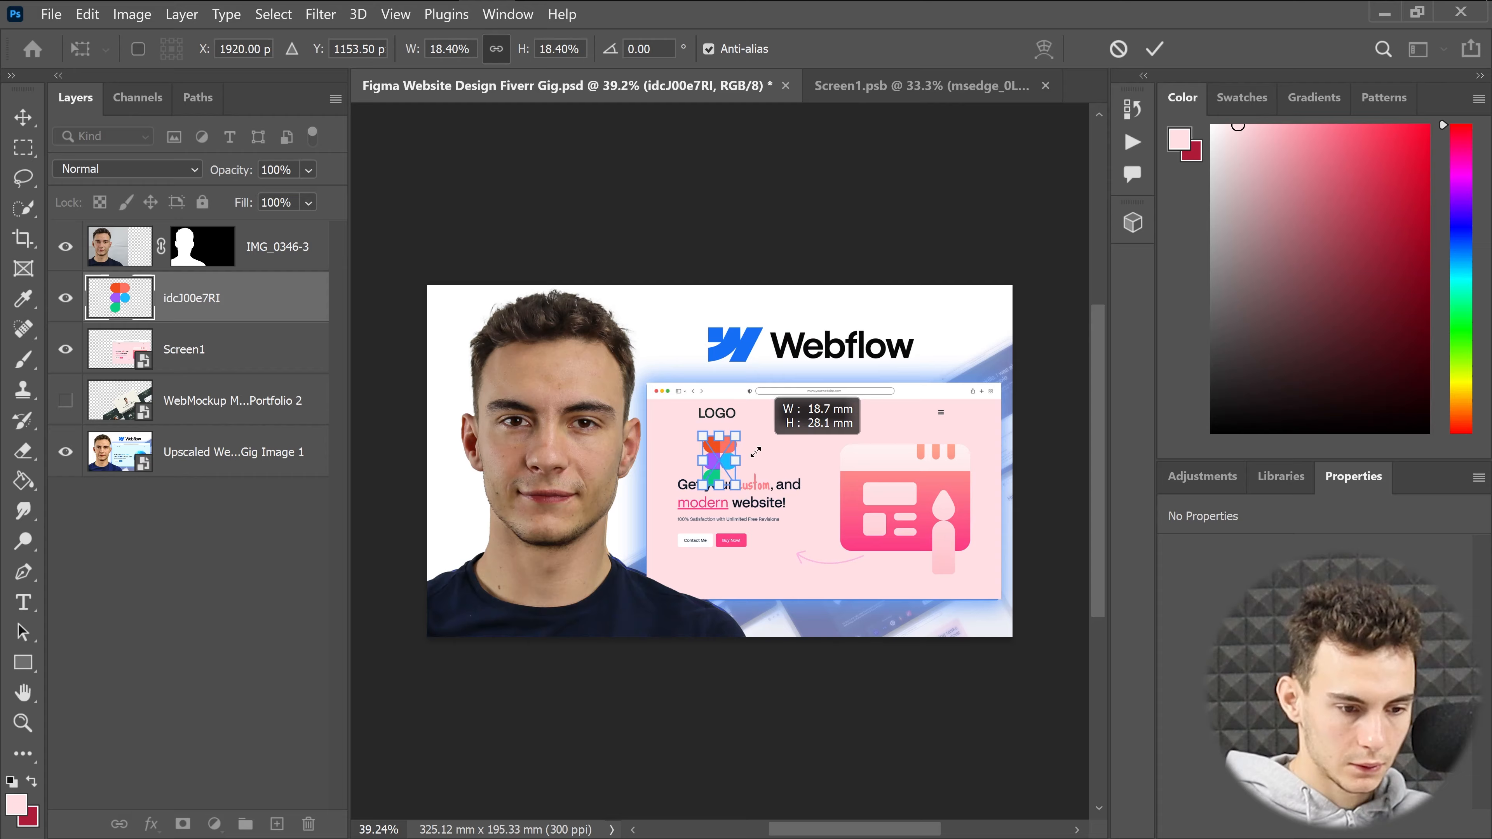
{"action": "left_click_drag", "start_coordinate": [722, 500], "coordinate": [734, 334]}
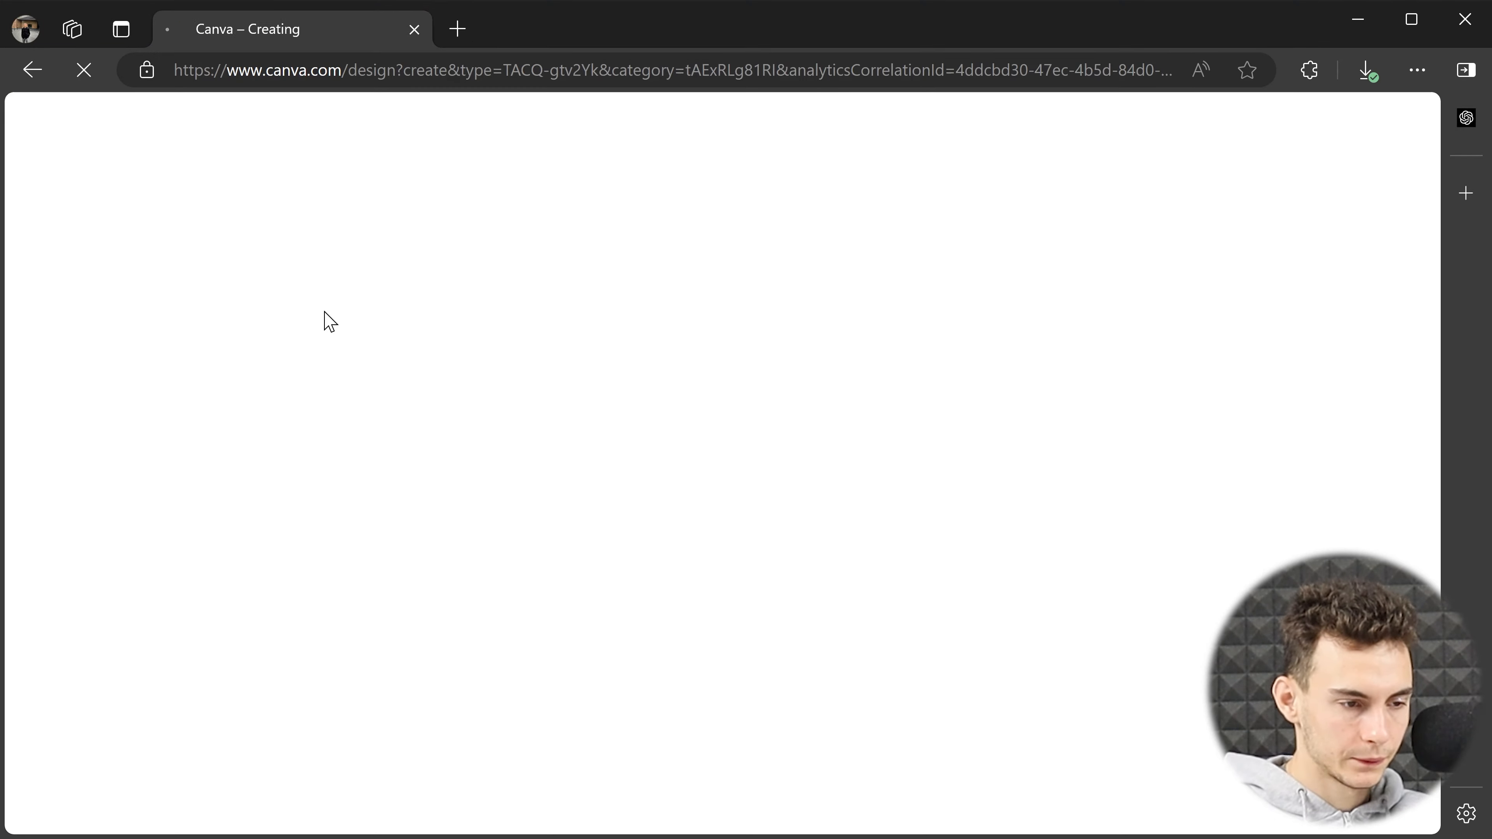
{"action": "scroll", "coordinate": [41, 676], "scroll_direction": "down", "scroll_amount": 3}
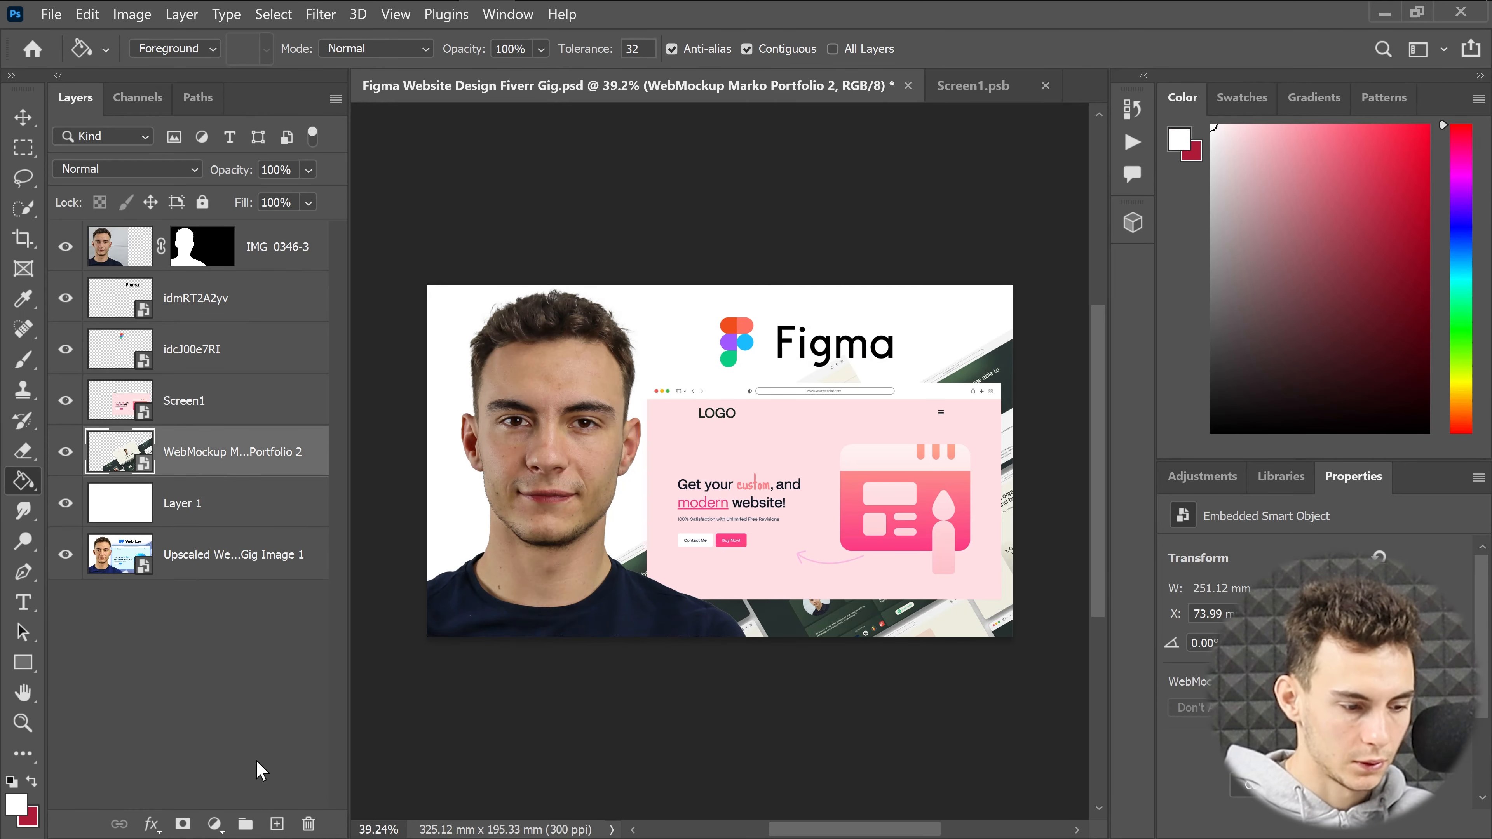
Add a new layer above the WebMockup image, paint it soft light pink with a large brush and change its blend mode.
{"action": "left_click", "coordinate": [276, 824]}
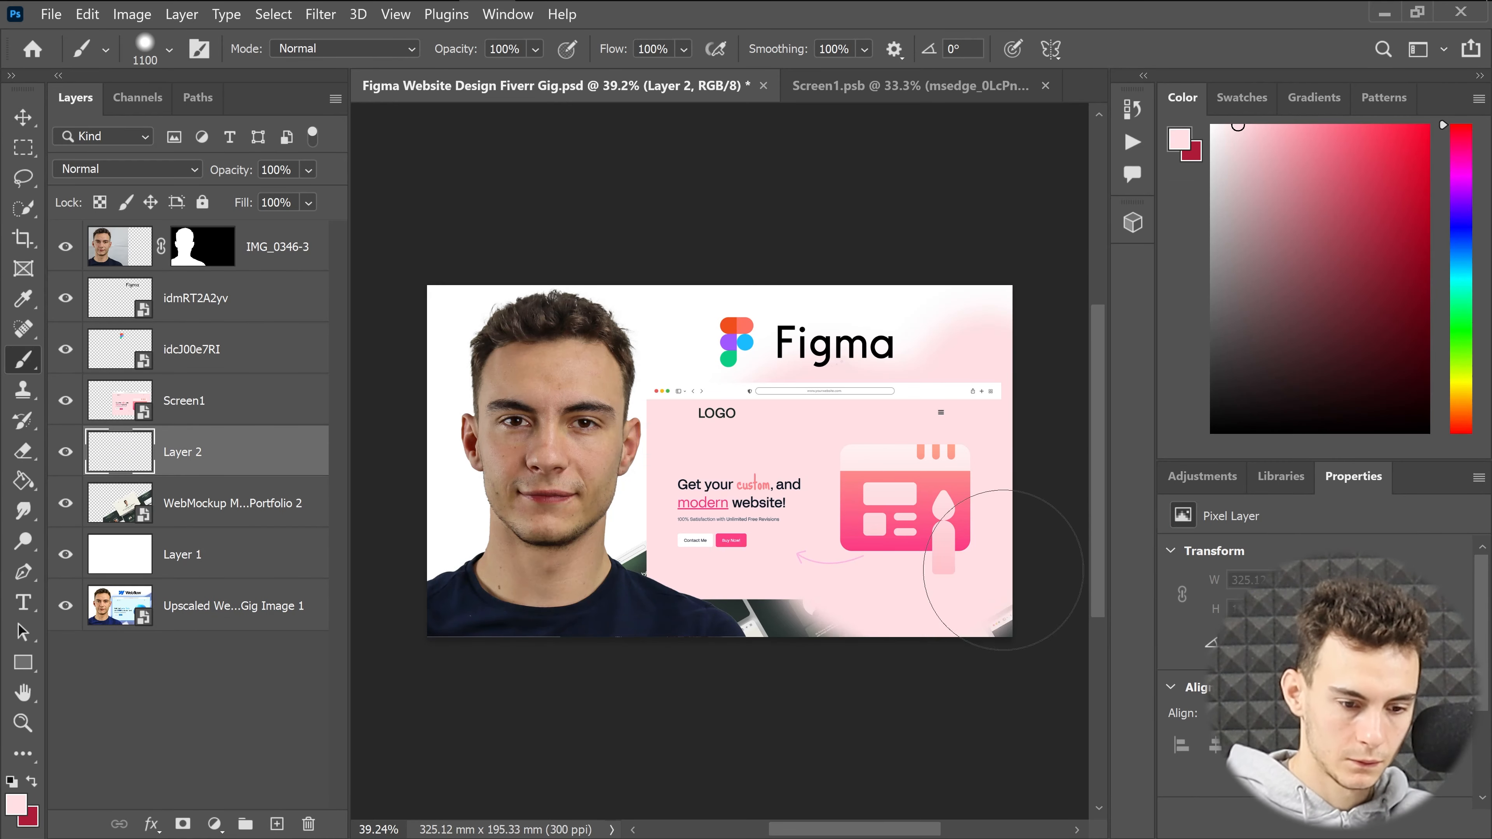
{"action": "left_click", "coordinate": [126, 169]}
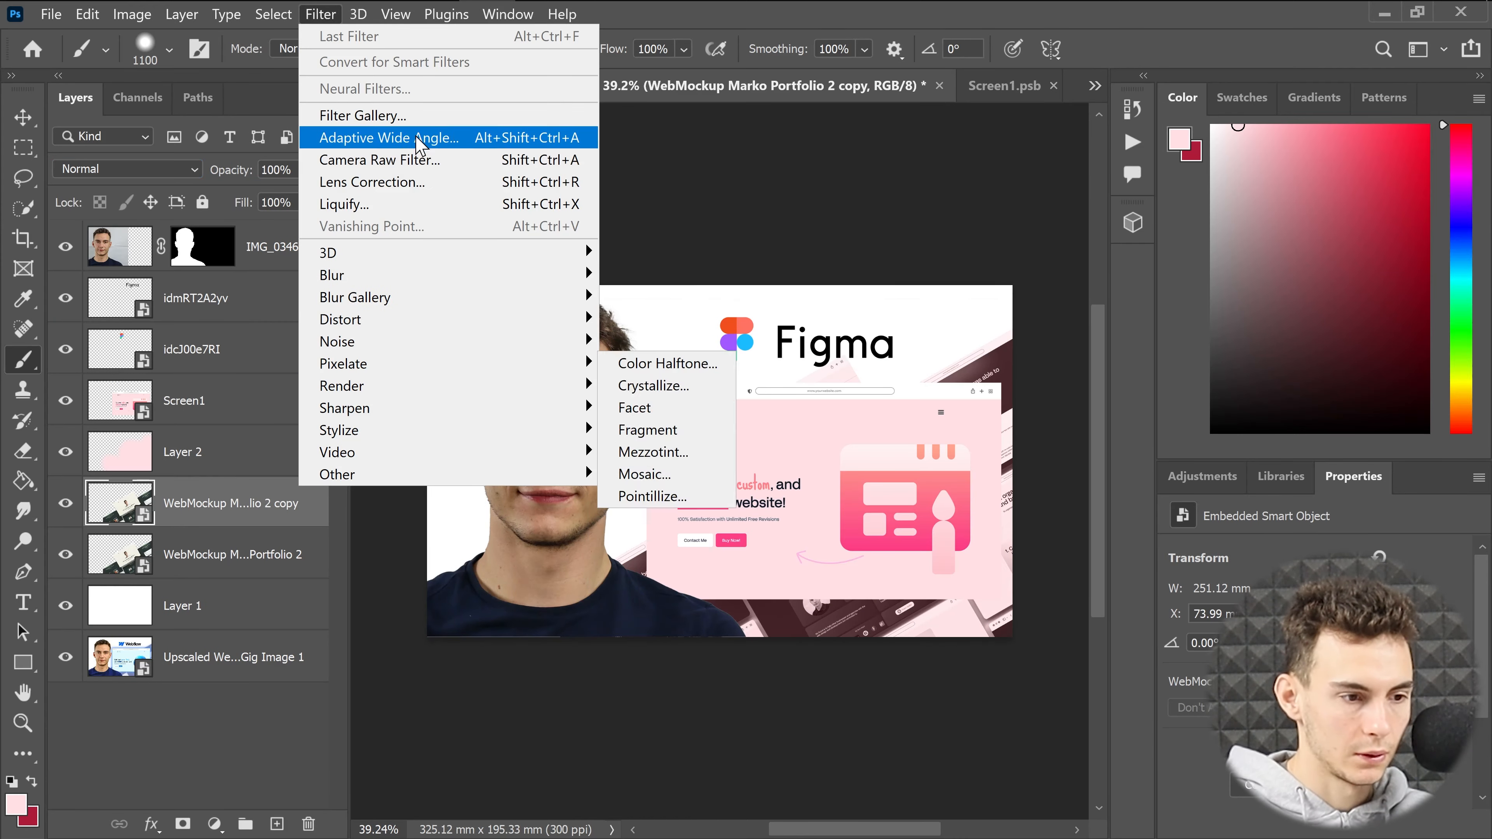
Apply a Gaussian Blur to a copy of the WebMockup layer and open that copy's blending options.
{"action": "mouse_move", "coordinate": [406, 288]}
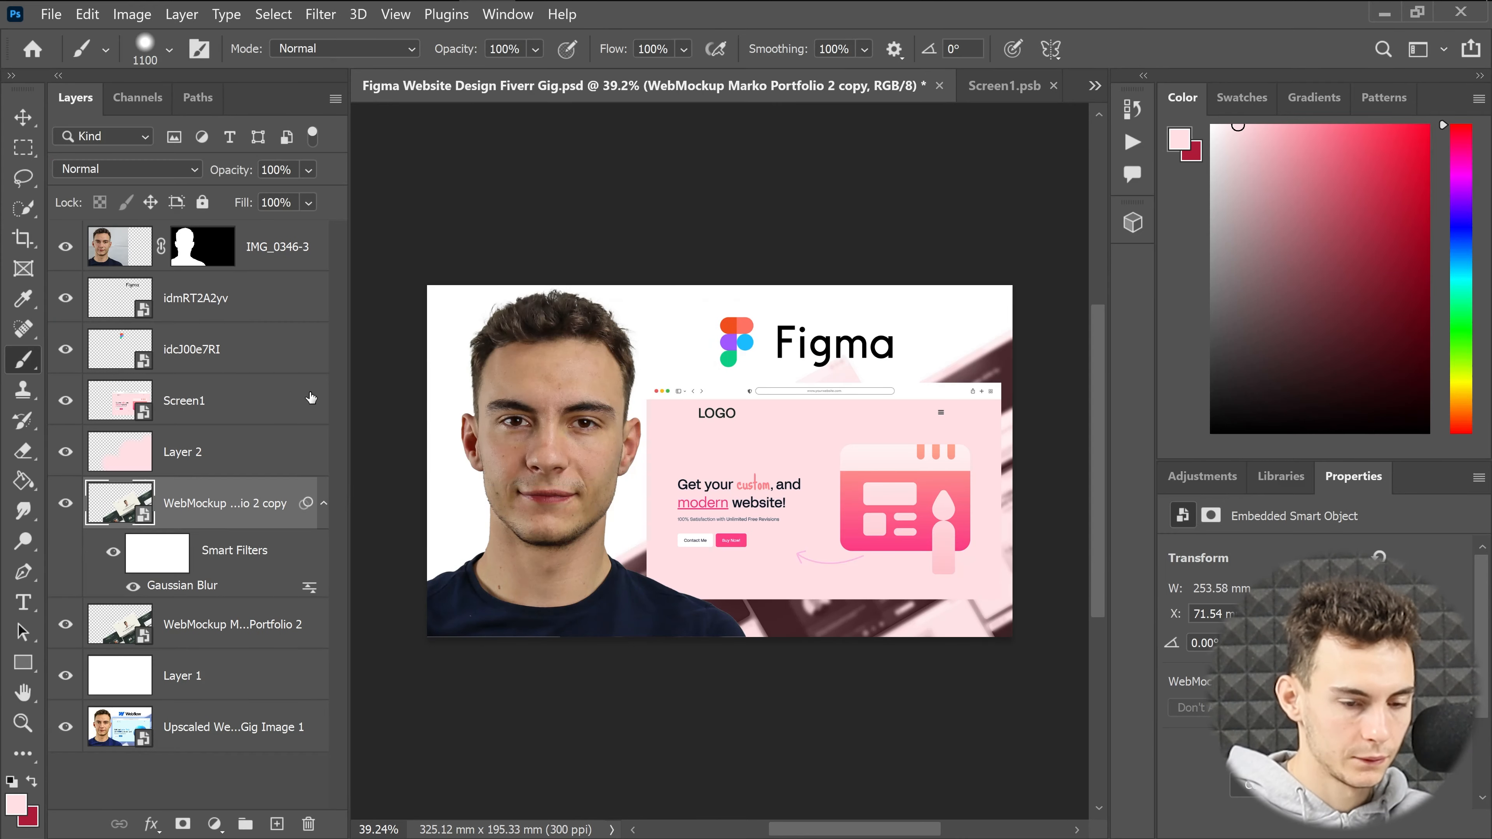
{"action": "right_click", "coordinate": [223, 504]}
{"action": "left_click", "coordinate": [499, 33]}
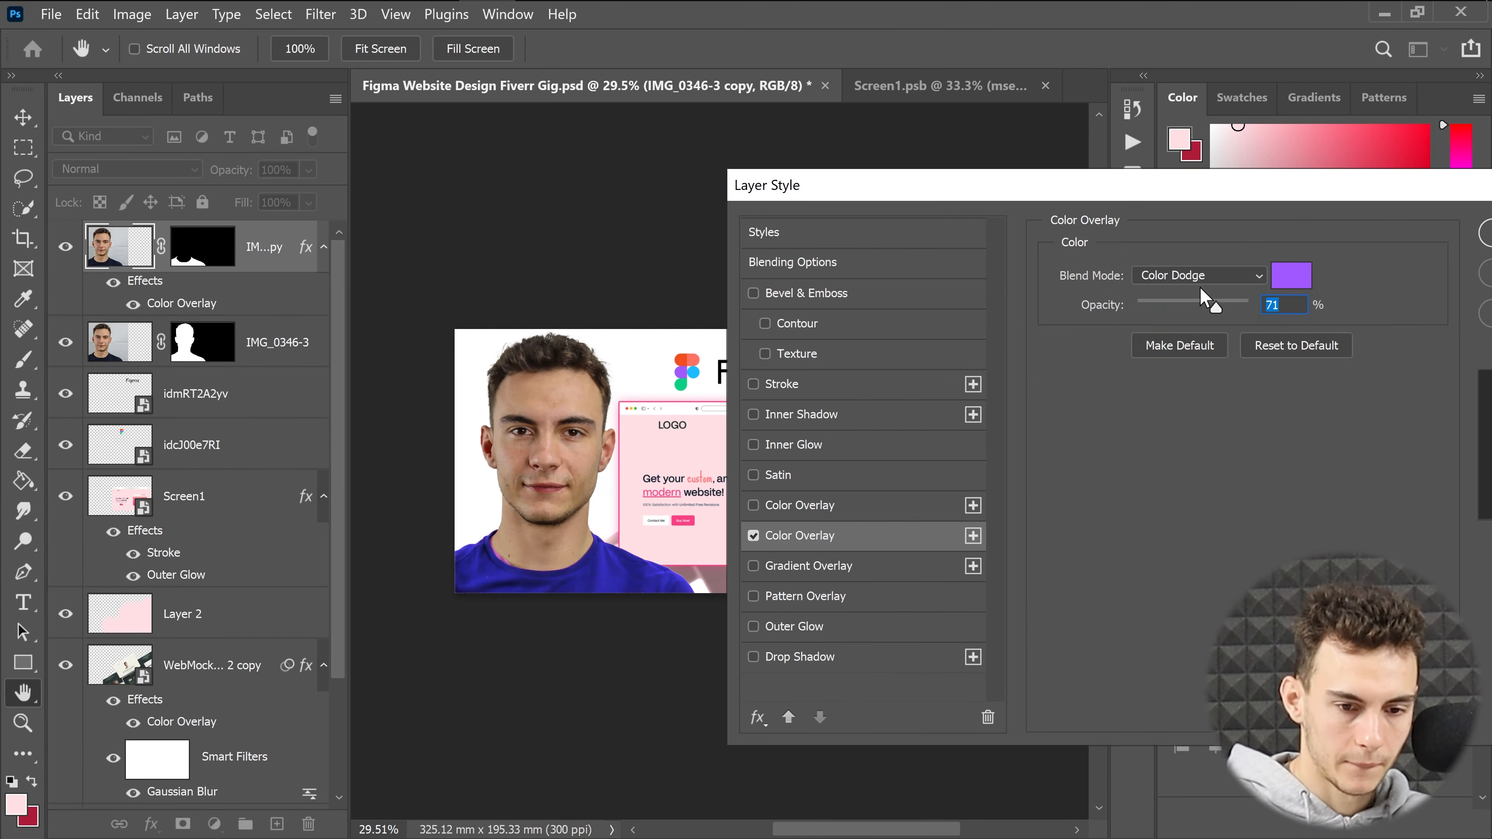
Recolour the shirt layer with a dark purple Color Overlay (H 275, S 46, B 18), adjusting its blend mode.
{"action": "left_click", "coordinate": [1199, 275]}
{"action": "left_click", "coordinate": [1181, 635]}
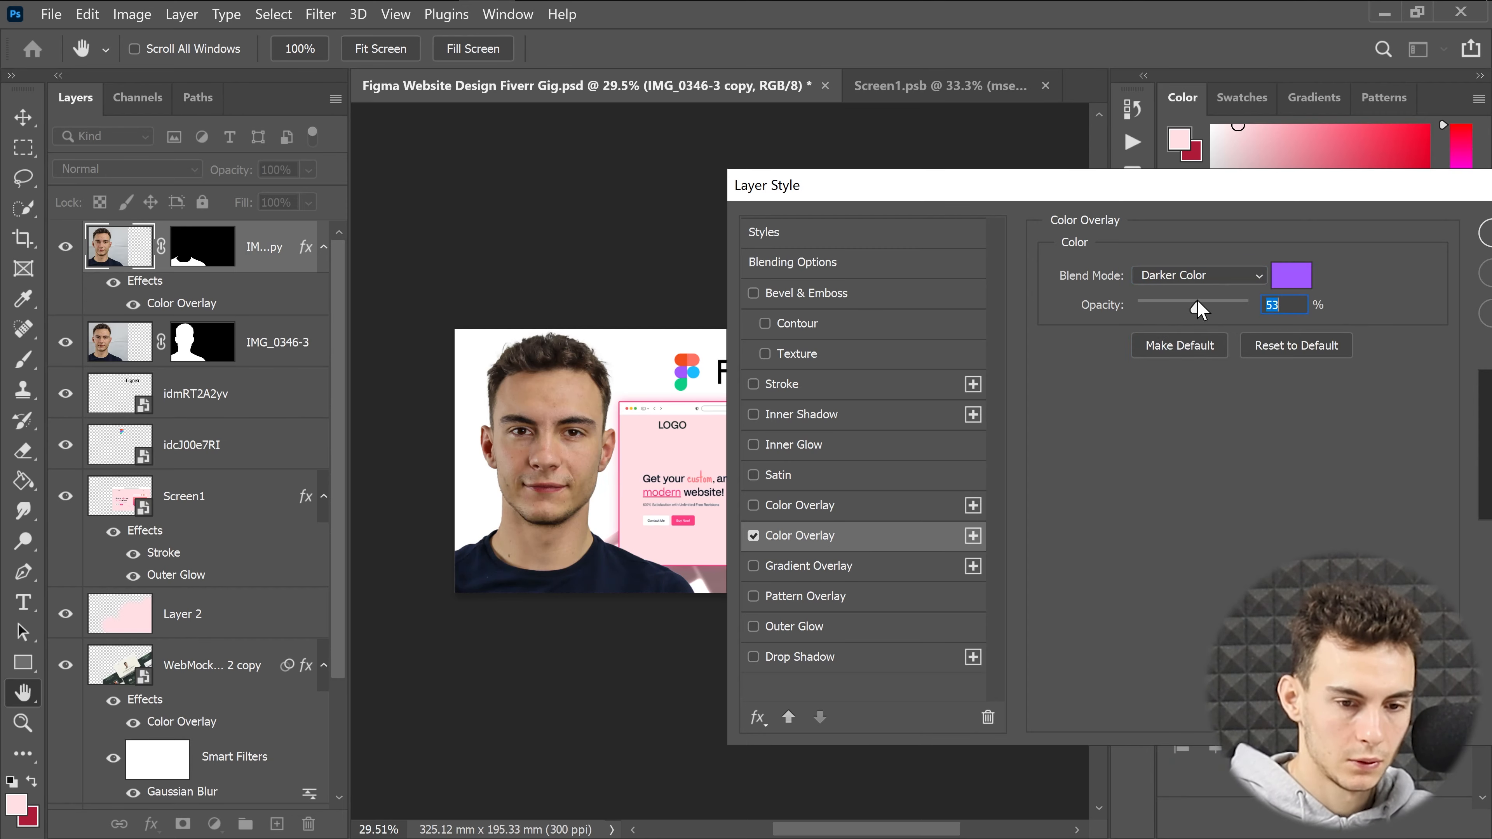
{"action": "left_click", "coordinate": [1199, 275]}
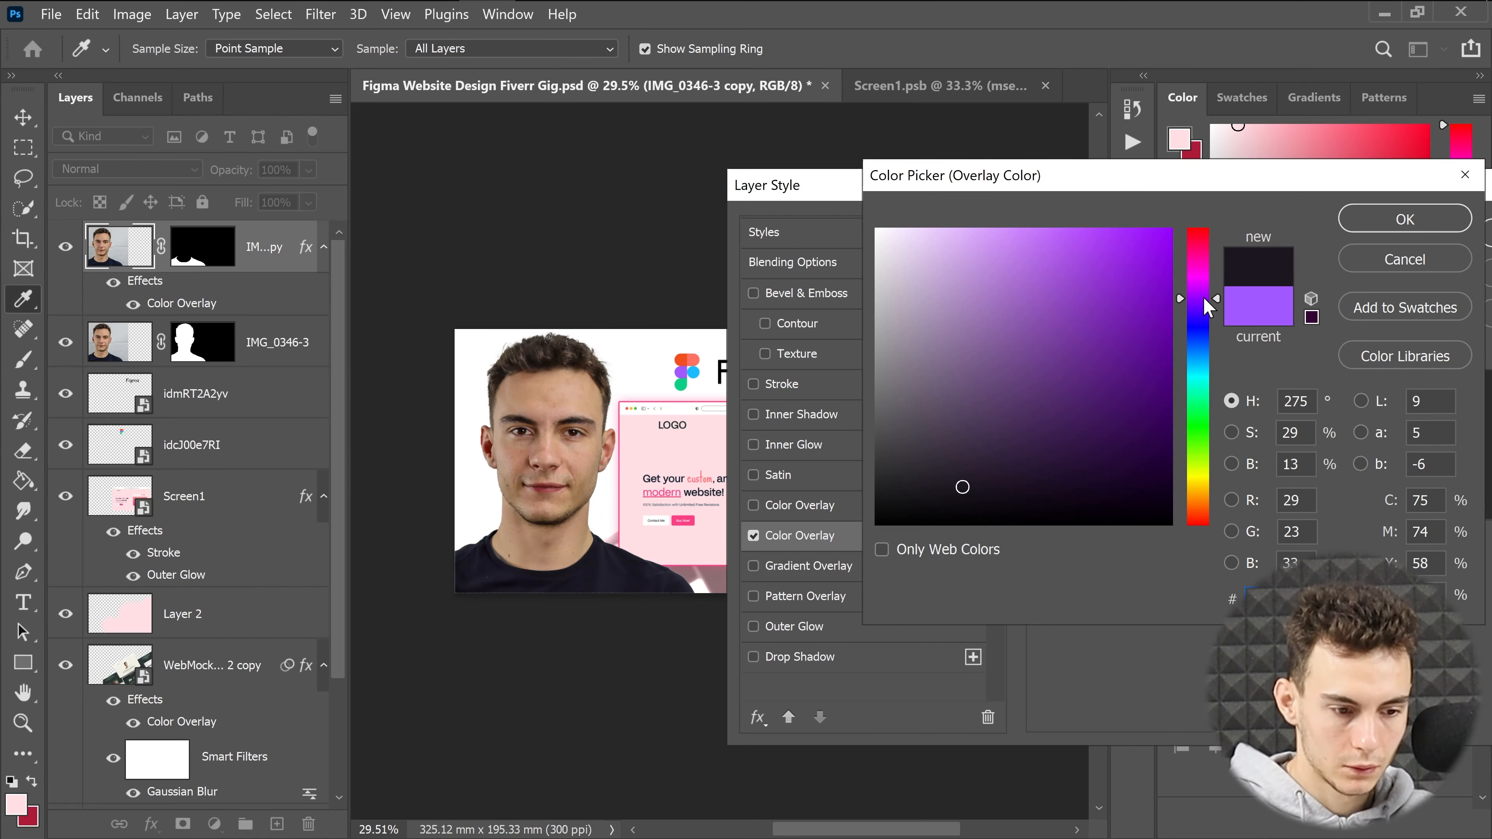
{"action": "left_click_drag", "start_coordinate": [959, 490], "coordinate": [1012, 471]}
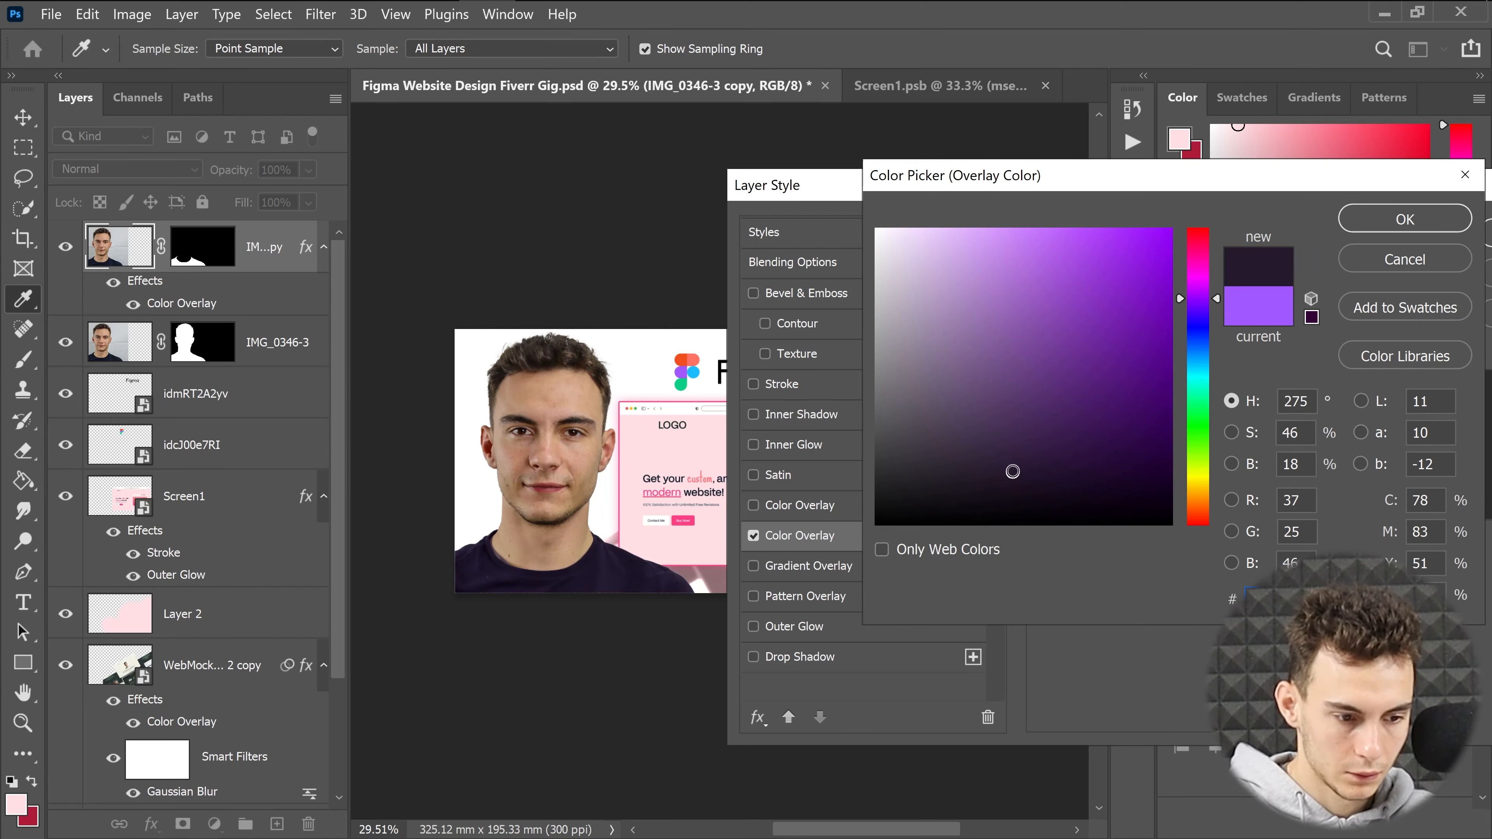
{"action": "key", "text": "Return"}
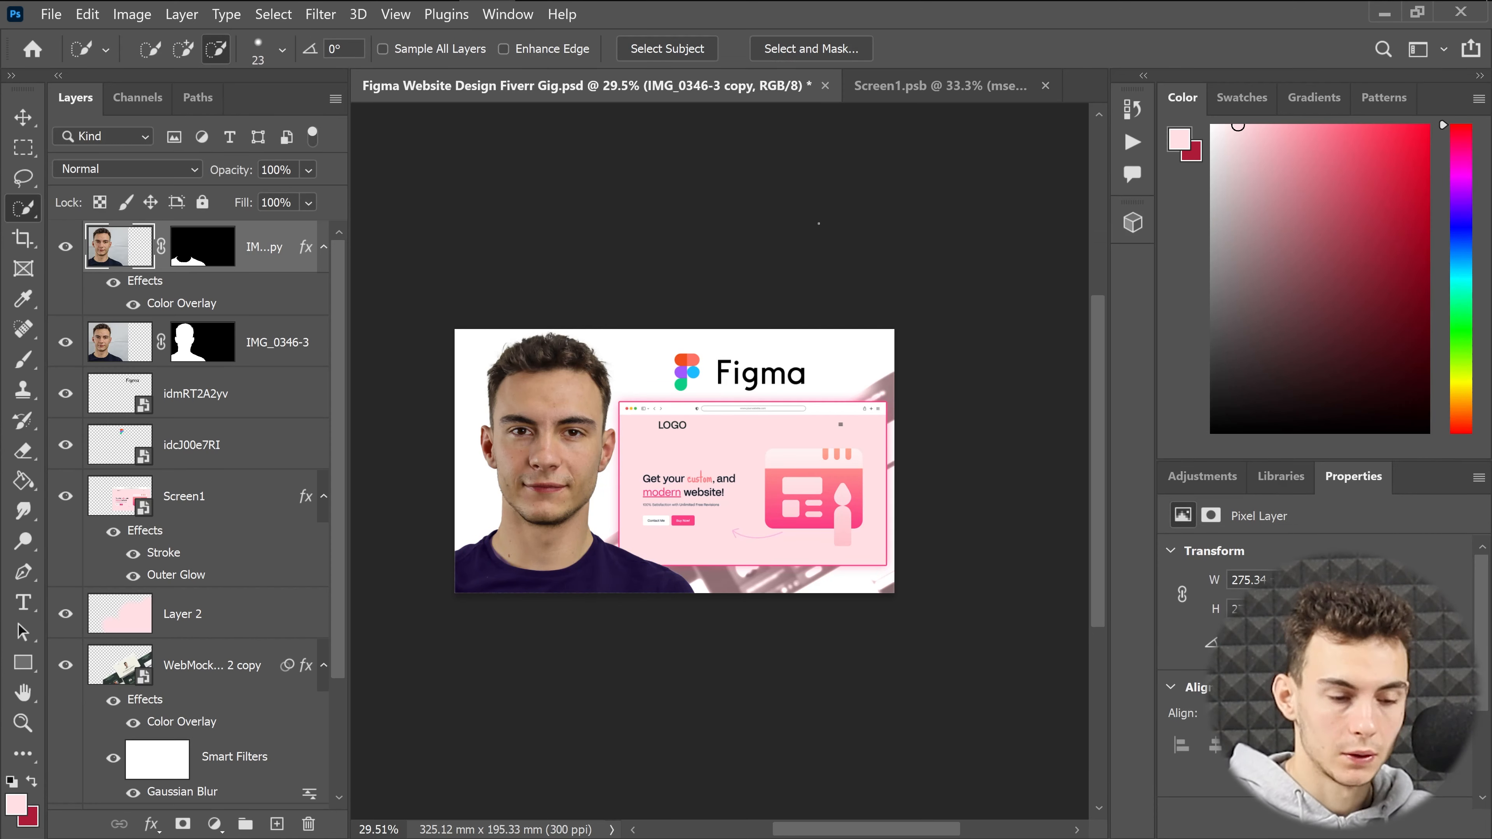
Save the document and export it at 3840 × 2307 px as the PNG Figma Website Design Fiverr Gig in the Figma Design folder.
{"action": "scroll", "coordinate": [205, 471], "scroll_direction": "down", "scroll_amount": 3}
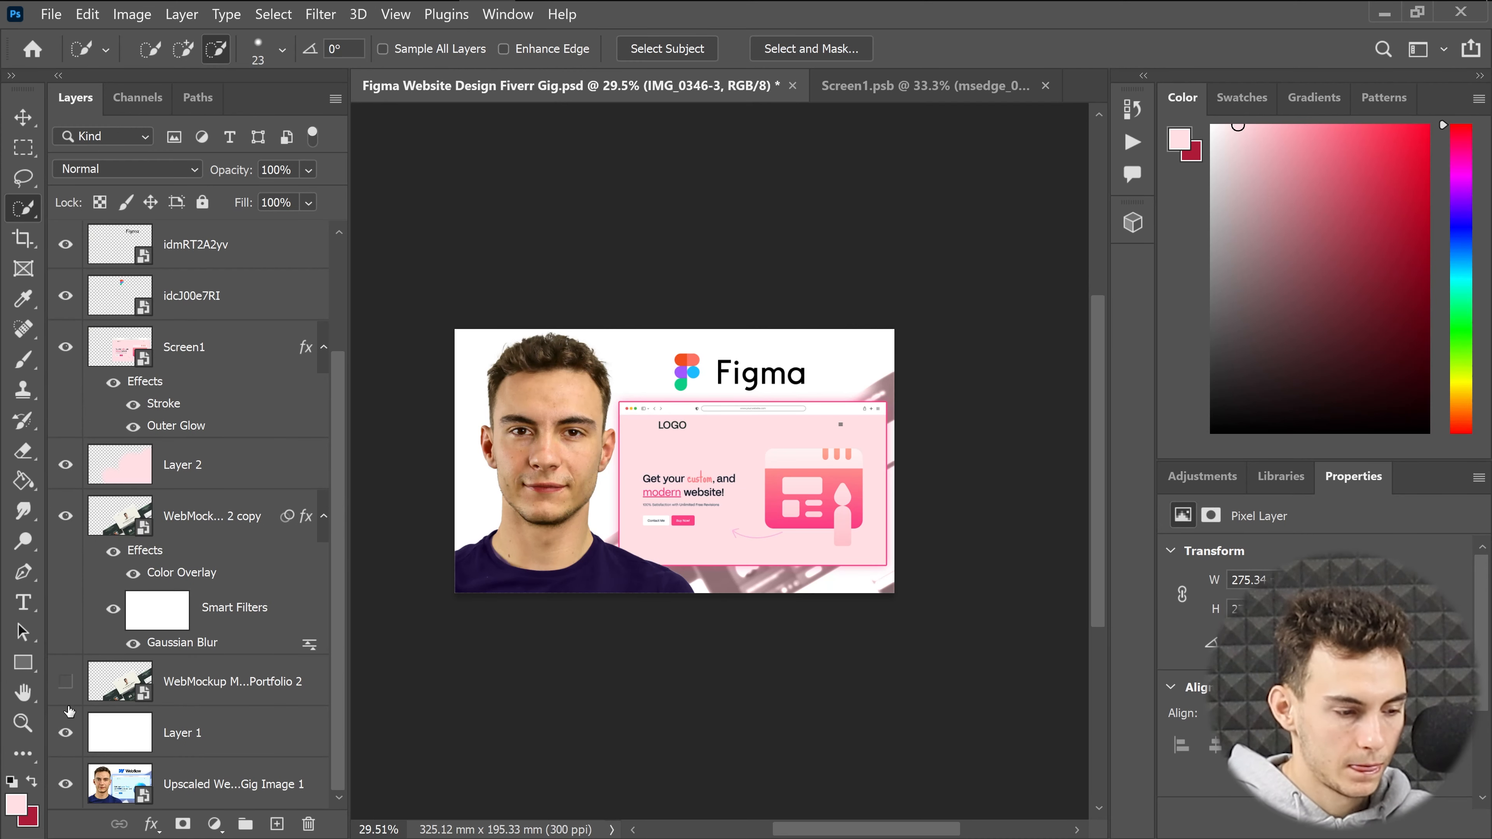
{"action": "key", "text": "ctrl+s"}
{"action": "left_click", "coordinate": [51, 14]}
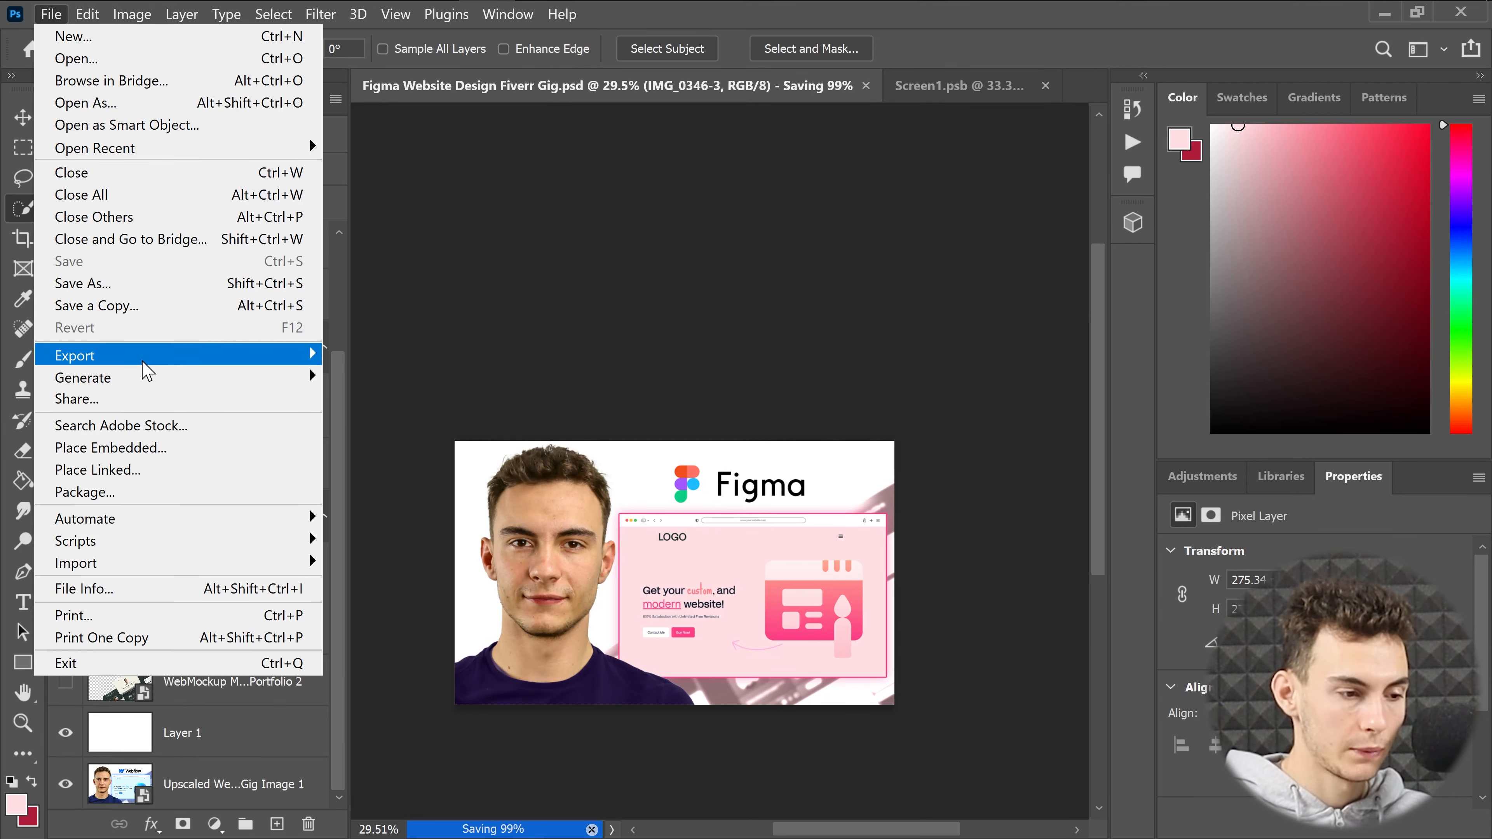
{"action": "mouse_move", "coordinate": [257, 360]}
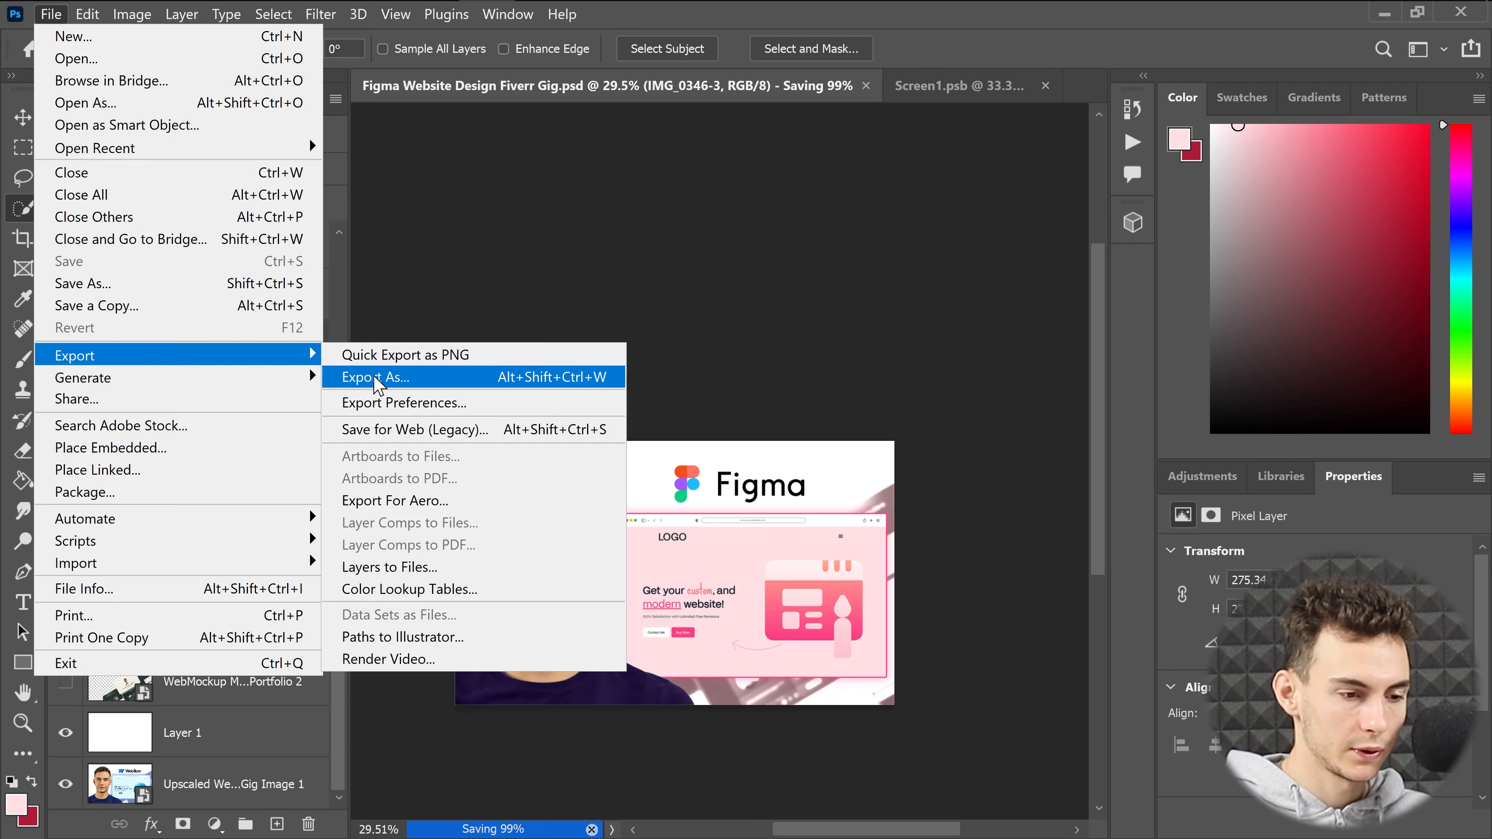
{"action": "left_click", "coordinate": [376, 377]}
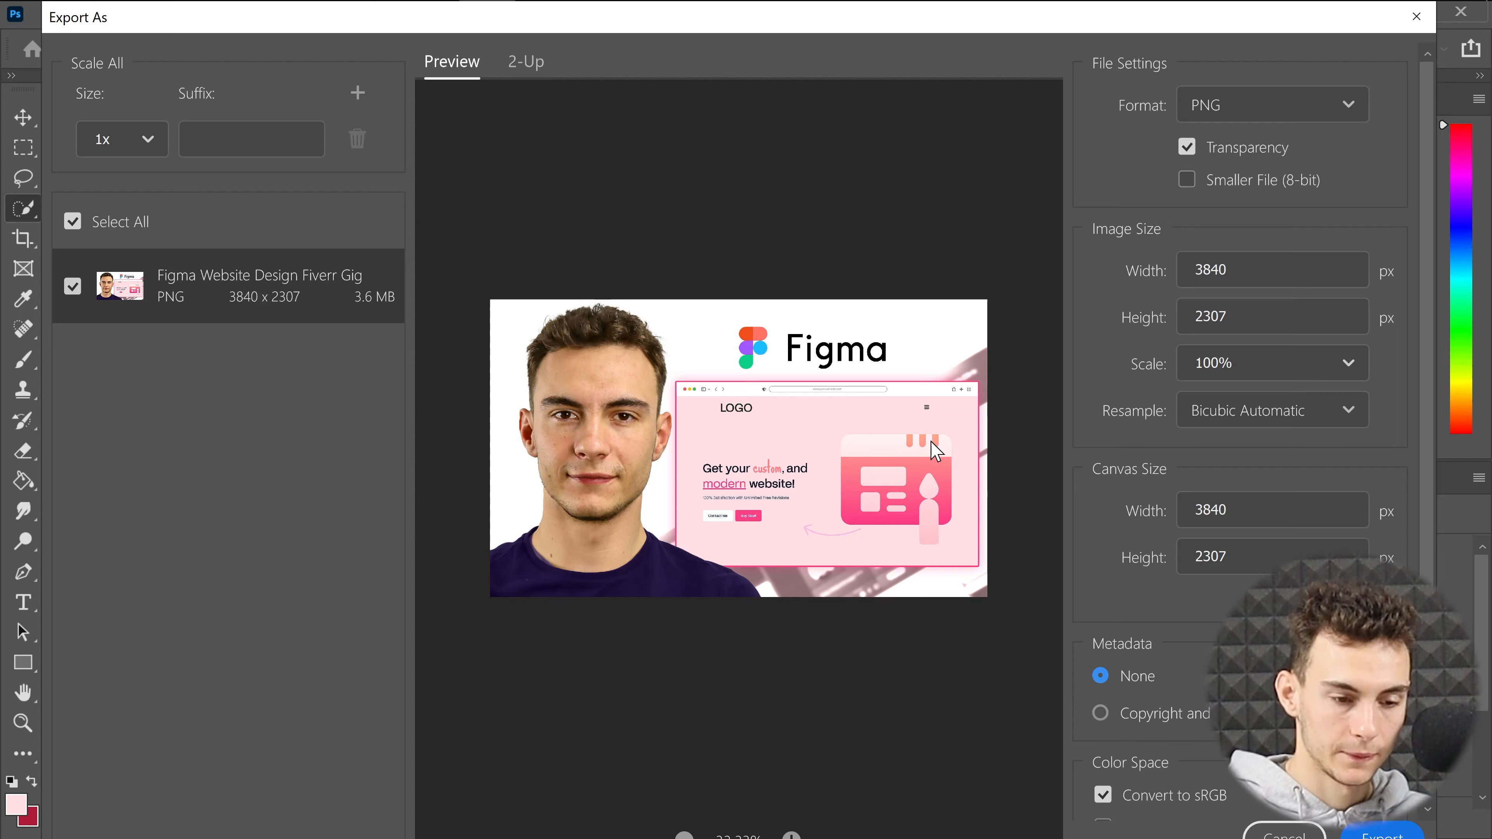
{"action": "key", "text": "Return"}
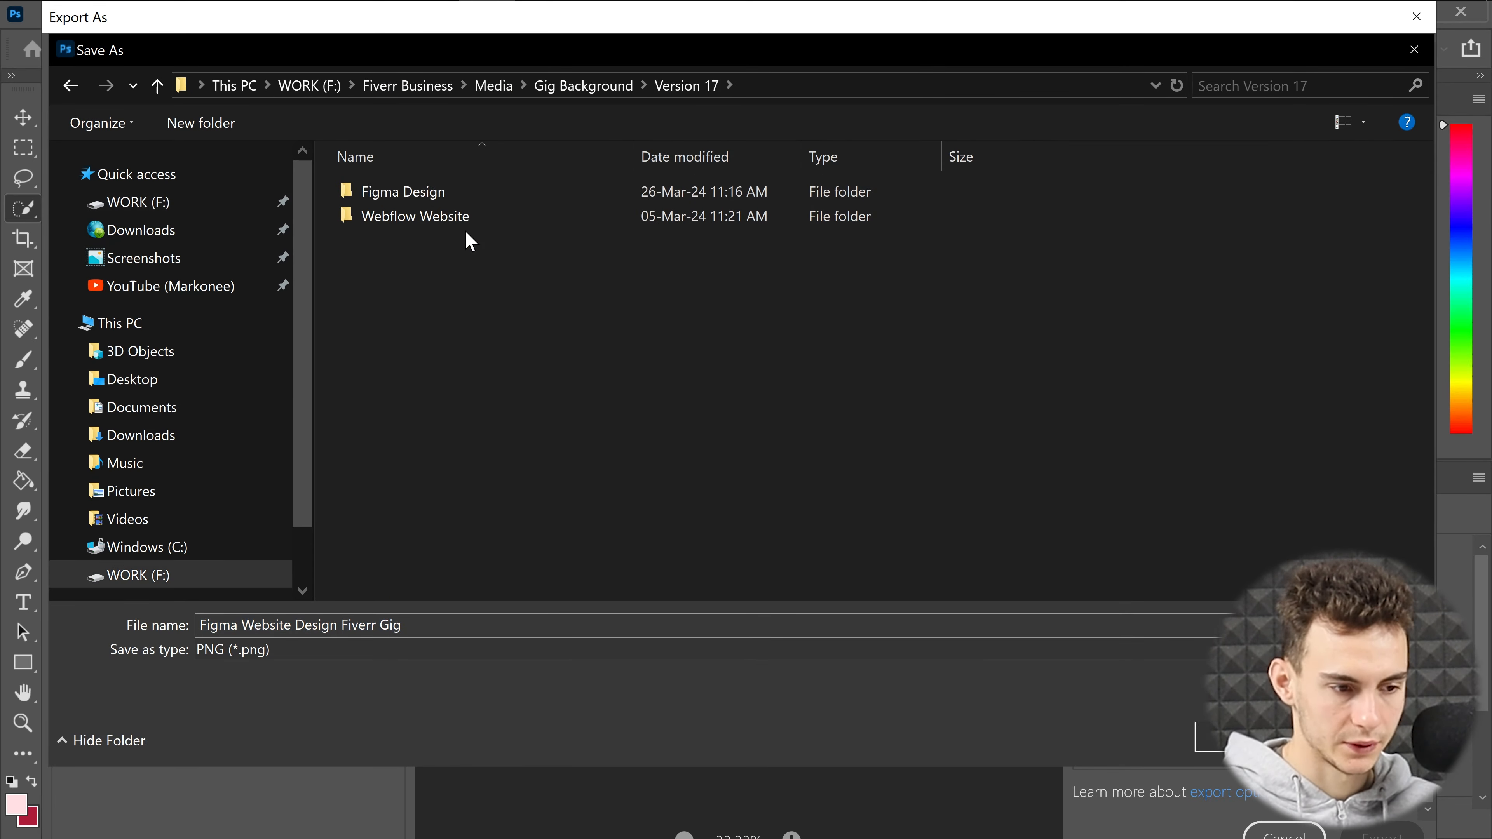
{"action": "key", "text": "Return"}
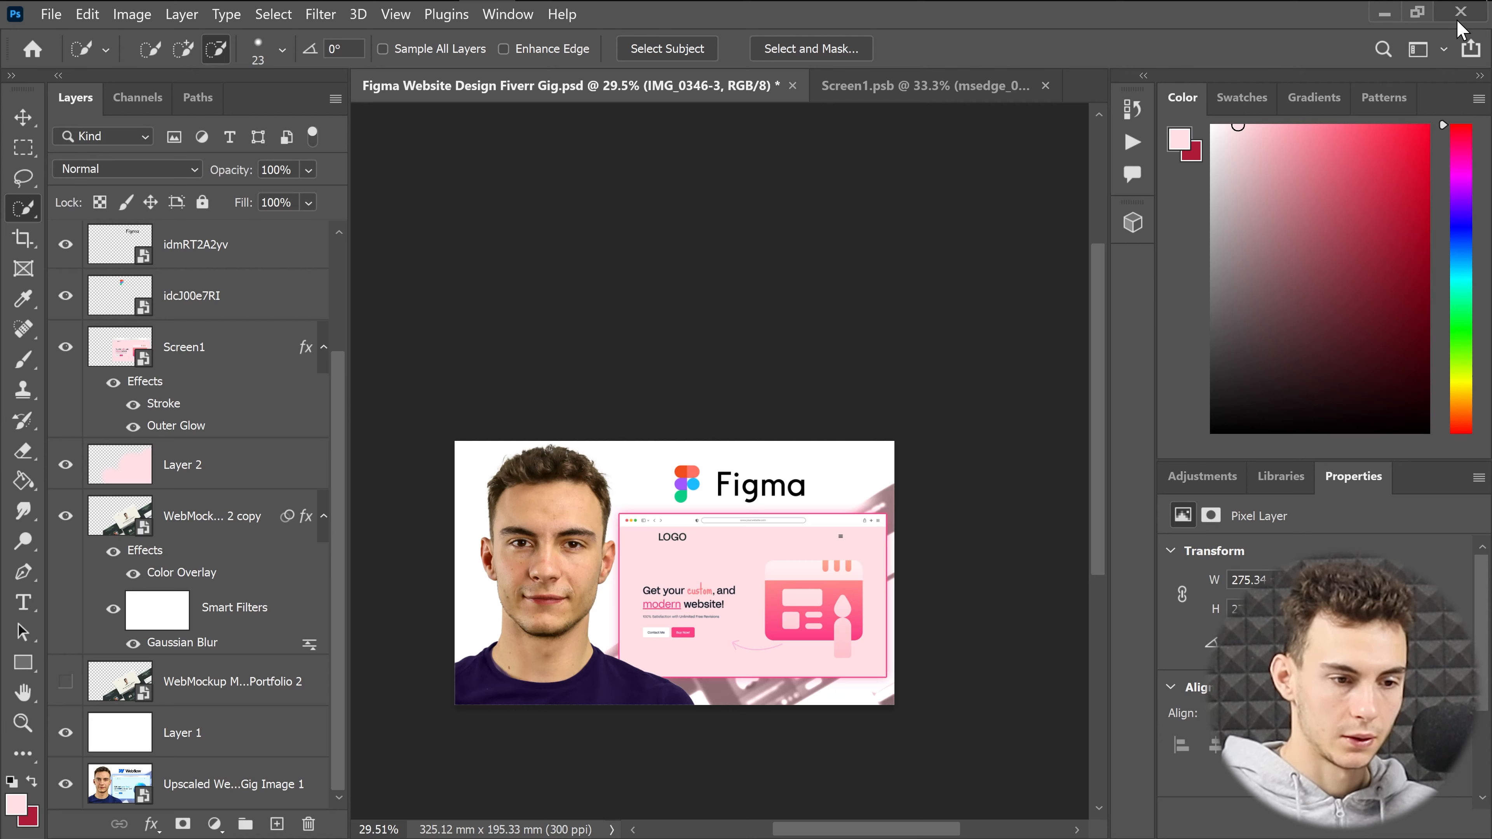
Close Photoshop and select the exported Figma Website Design Fiverr Gig image in the Figma Design folder.
{"action": "left_click", "coordinate": [1459, 17]}
{"action": "left_click", "coordinate": [792, 370]}
{"action": "left_click", "coordinate": [481, 340]}
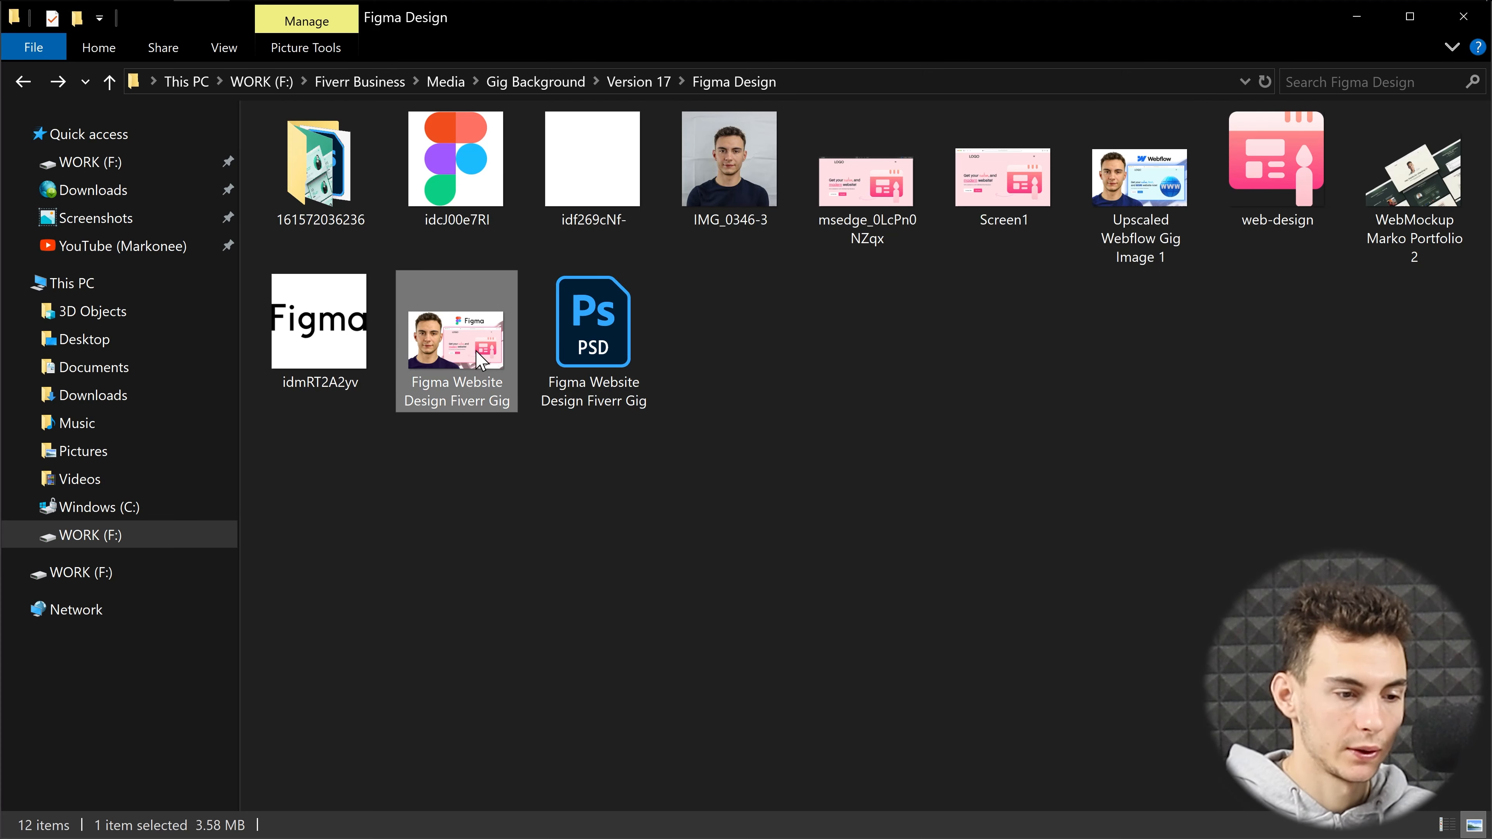
Switch to the Fiverr gig editor in the browser and upload the exported gig image as the first gallery image.
{"action": "left_click", "coordinate": [316, 24]}
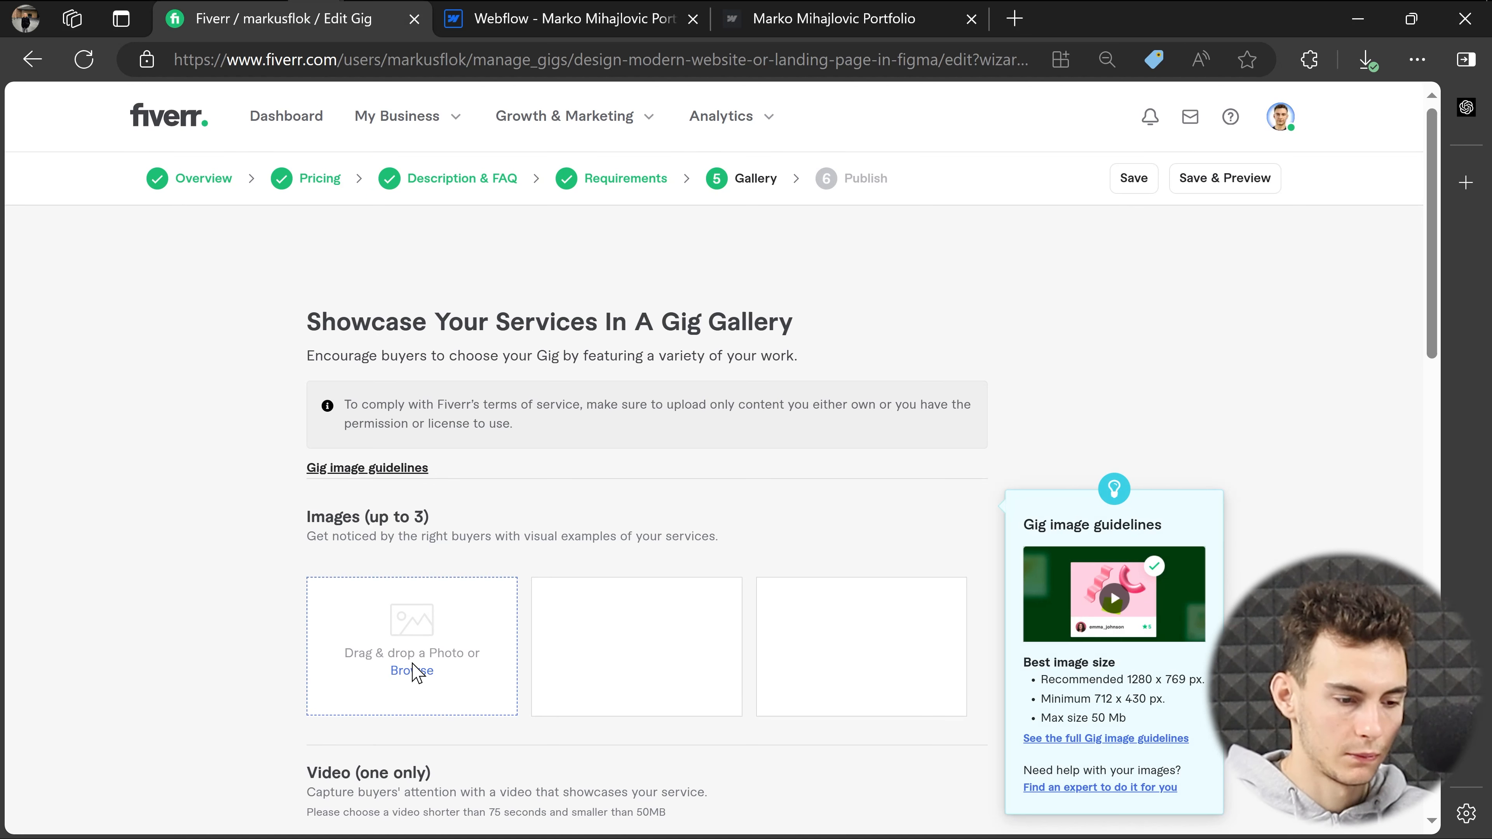
{"action": "left_click", "coordinate": [411, 671]}
{"action": "left_click", "coordinate": [539, 156]}
{"action": "left_click", "coordinate": [696, 719]}
Check the gallery's image, video and document sections, then save the gallery and continue.
{"action": "scroll", "coordinate": [875, 479], "scroll_direction": "down", "scroll_amount": 5}
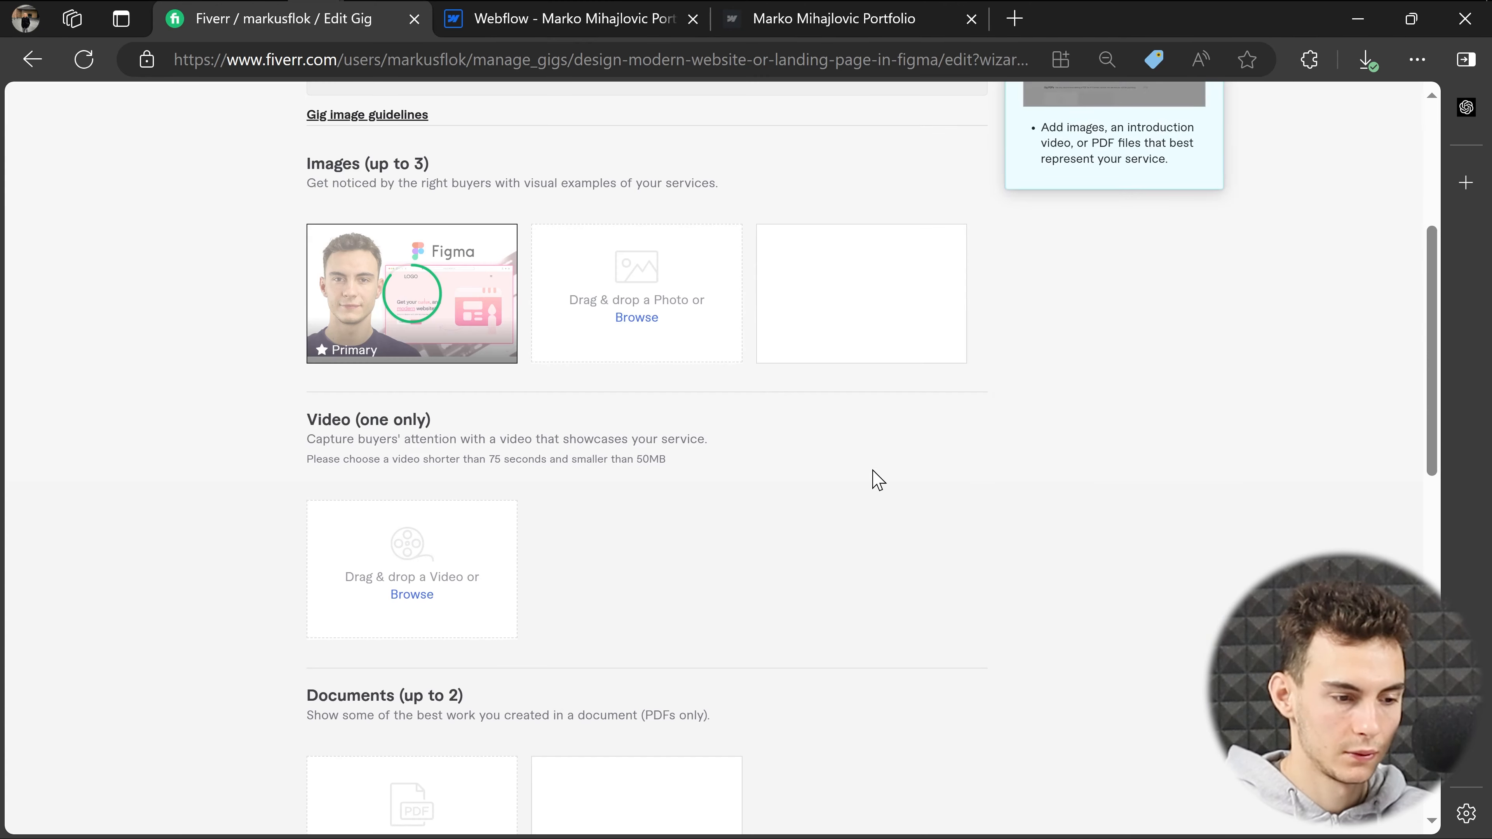
{"action": "scroll", "coordinate": [875, 479], "scroll_direction": "down", "scroll_amount": 6}
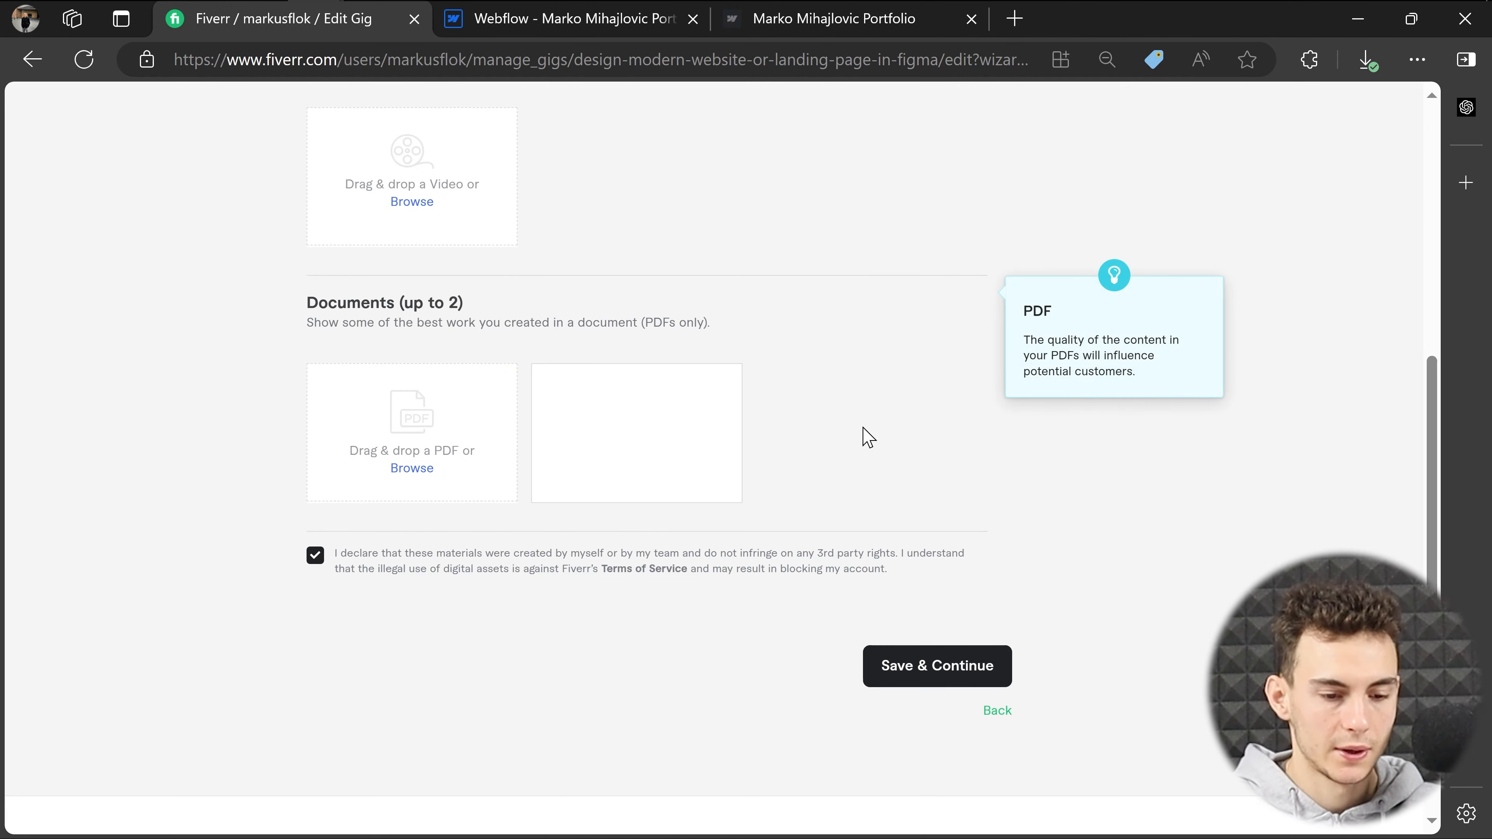
{"action": "scroll", "coordinate": [863, 438], "scroll_direction": "up", "scroll_amount": 9}
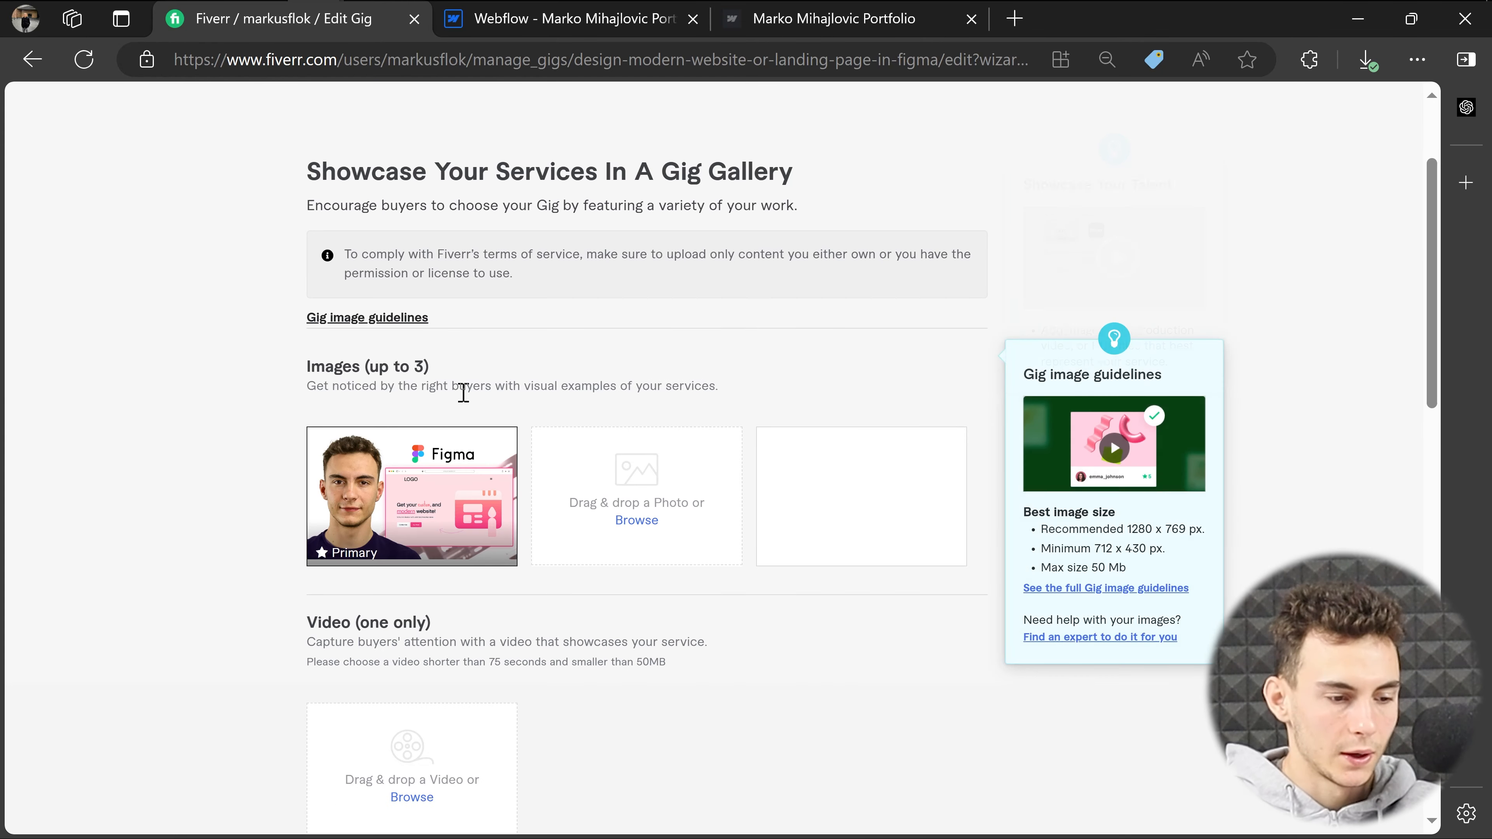
{"action": "scroll", "coordinate": [556, 399], "scroll_direction": "down", "scroll_amount": 3}
{"action": "scroll", "coordinate": [623, 523], "scroll_direction": "down", "scroll_amount": 6}
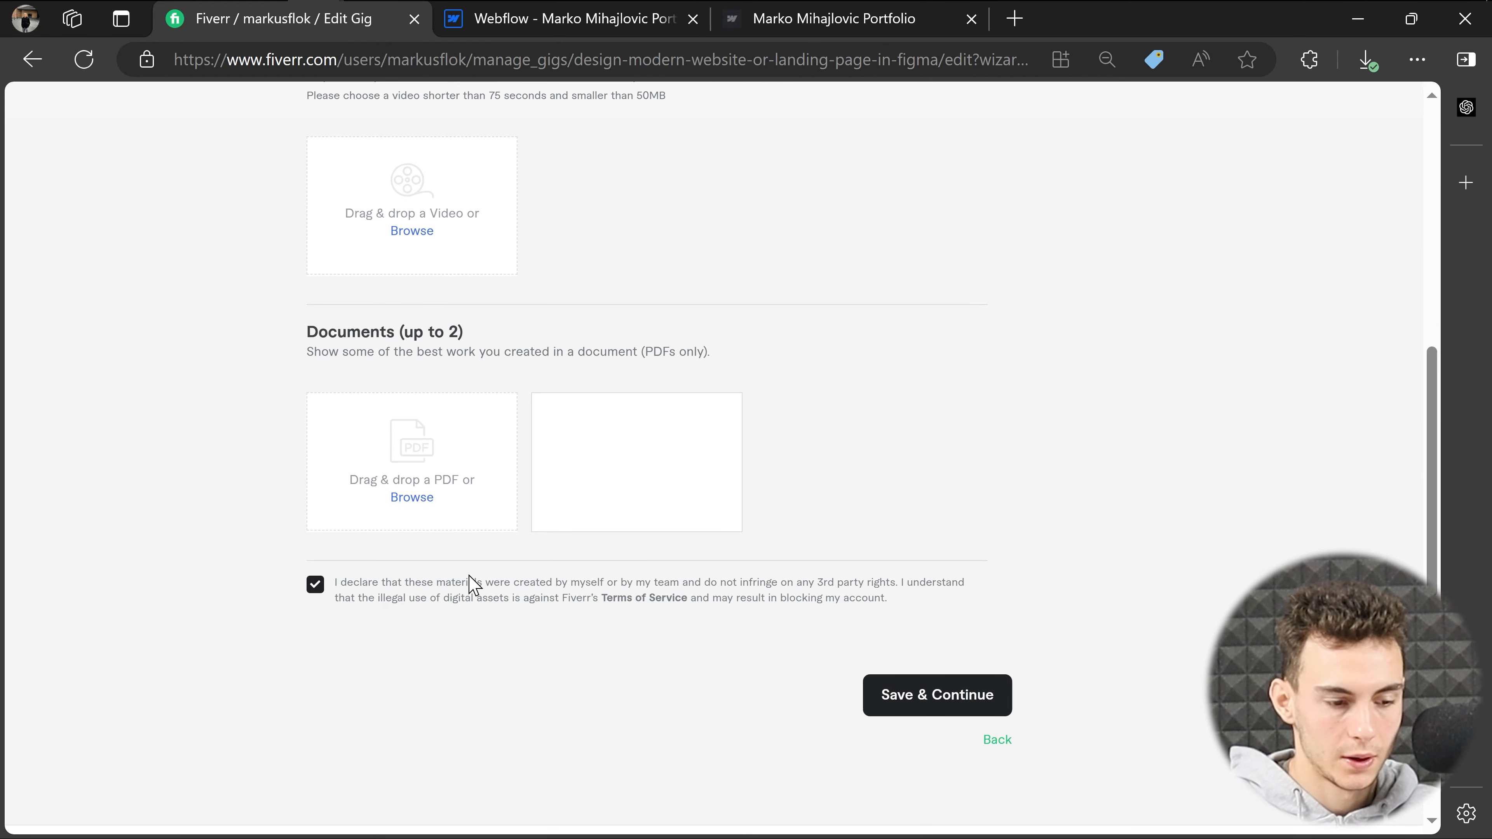
{"action": "left_click", "coordinate": [936, 701]}
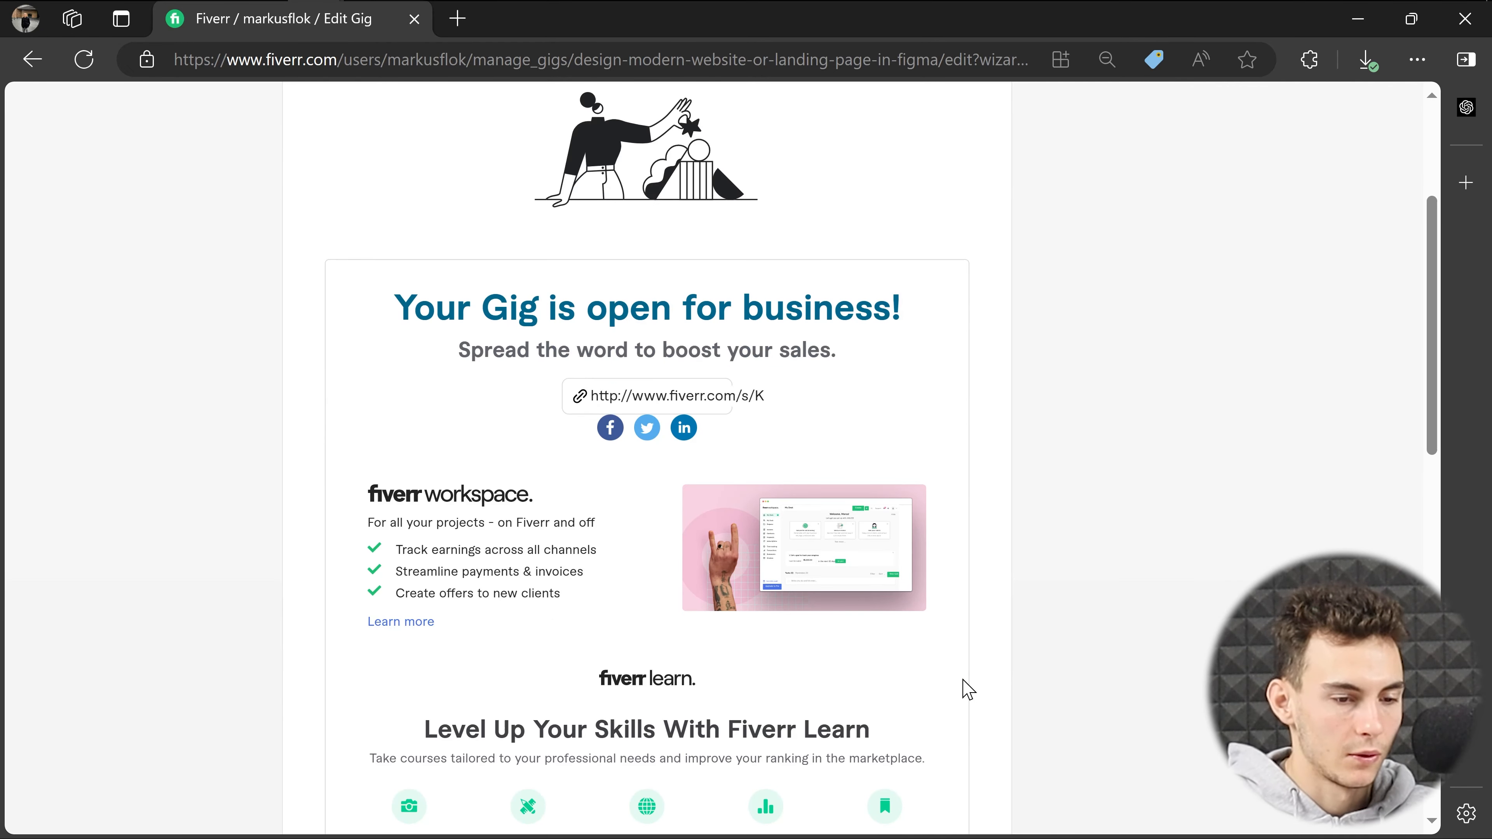
Finish the gig's publishing page and go on to the list of active gigs.
{"action": "scroll", "coordinate": [966, 689], "scroll_direction": "down", "scroll_amount": 3}
{"action": "scroll", "coordinate": [955, 641], "scroll_direction": "down", "scroll_amount": 4}
{"action": "left_click", "coordinate": [943, 591]}
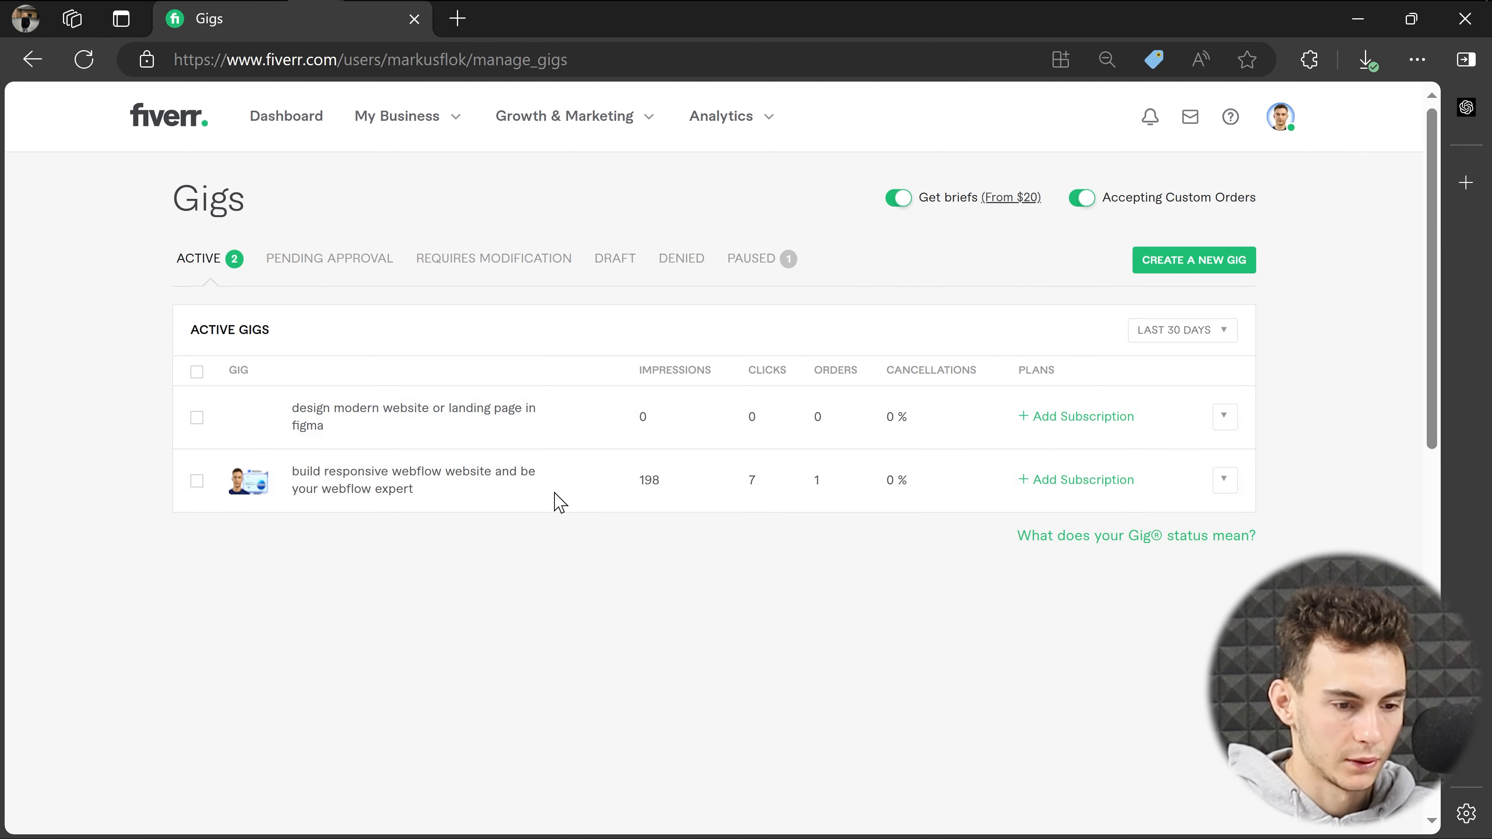
Open the seller profile and preview it as the public Fiverr profile.
{"action": "left_click", "coordinate": [1282, 120]}
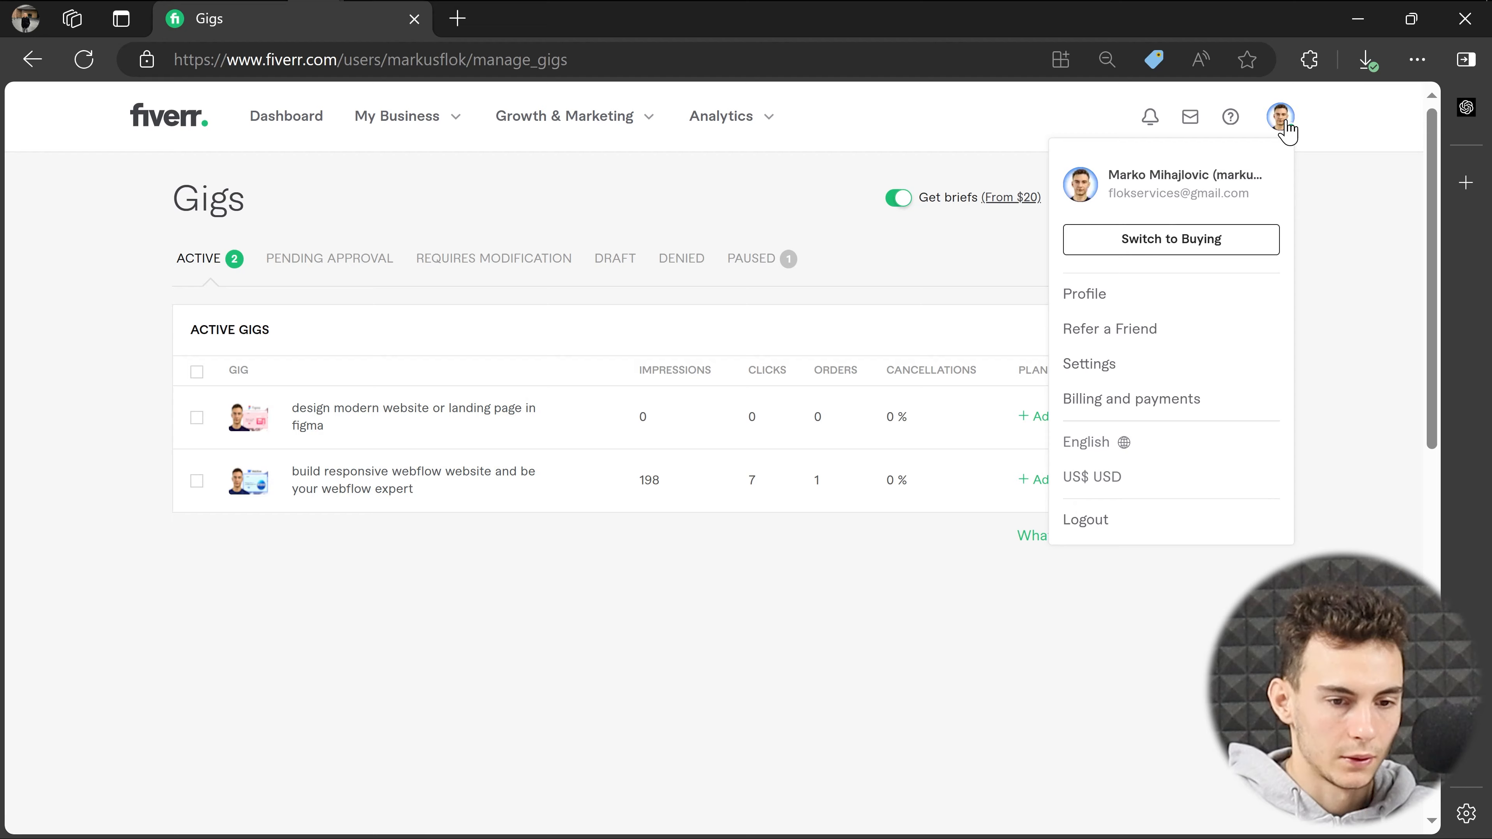
{"action": "left_click", "coordinate": [1093, 299]}
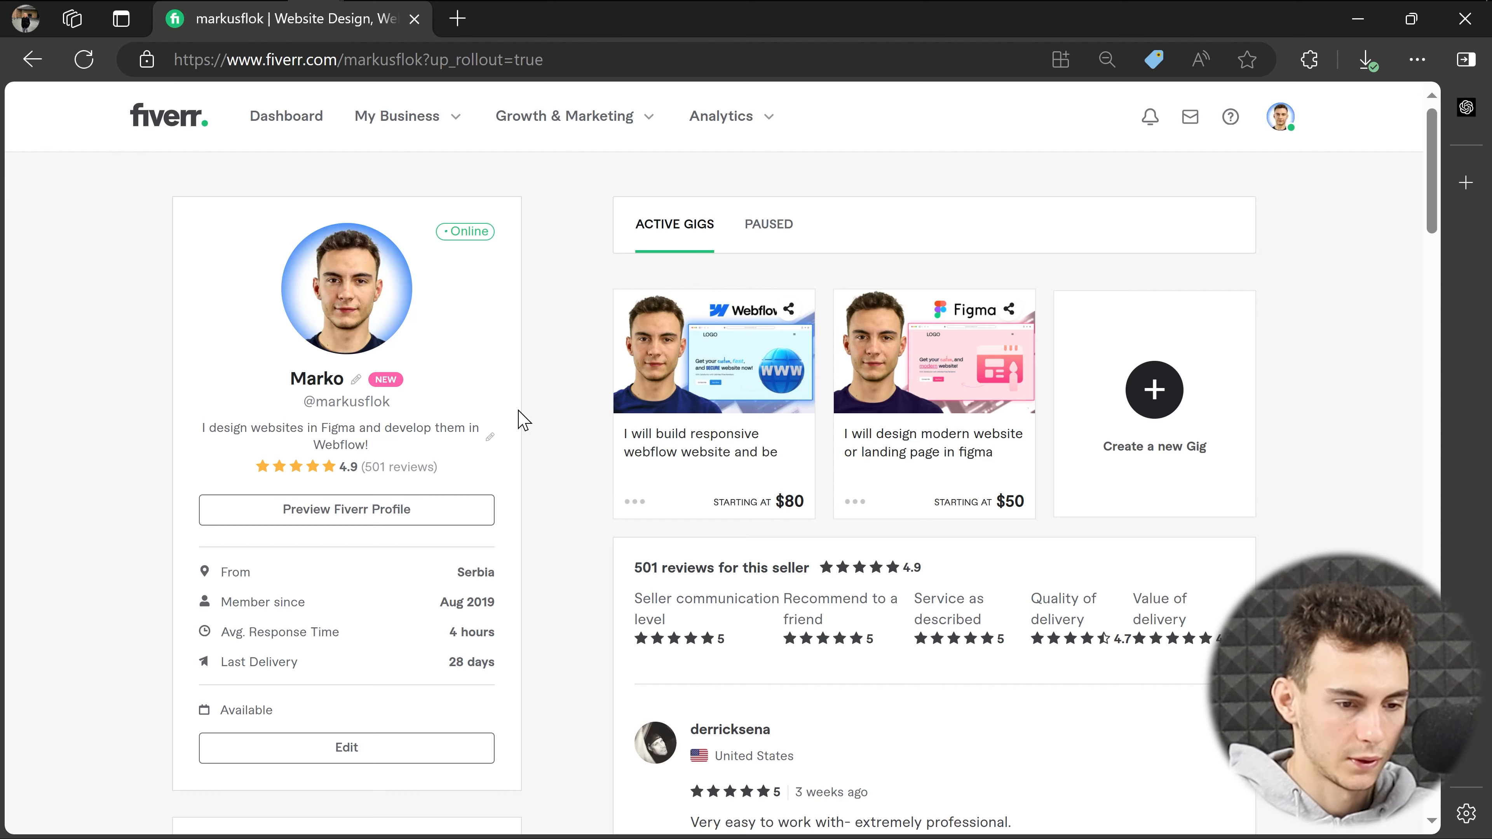
{"action": "left_click", "coordinate": [348, 520]}
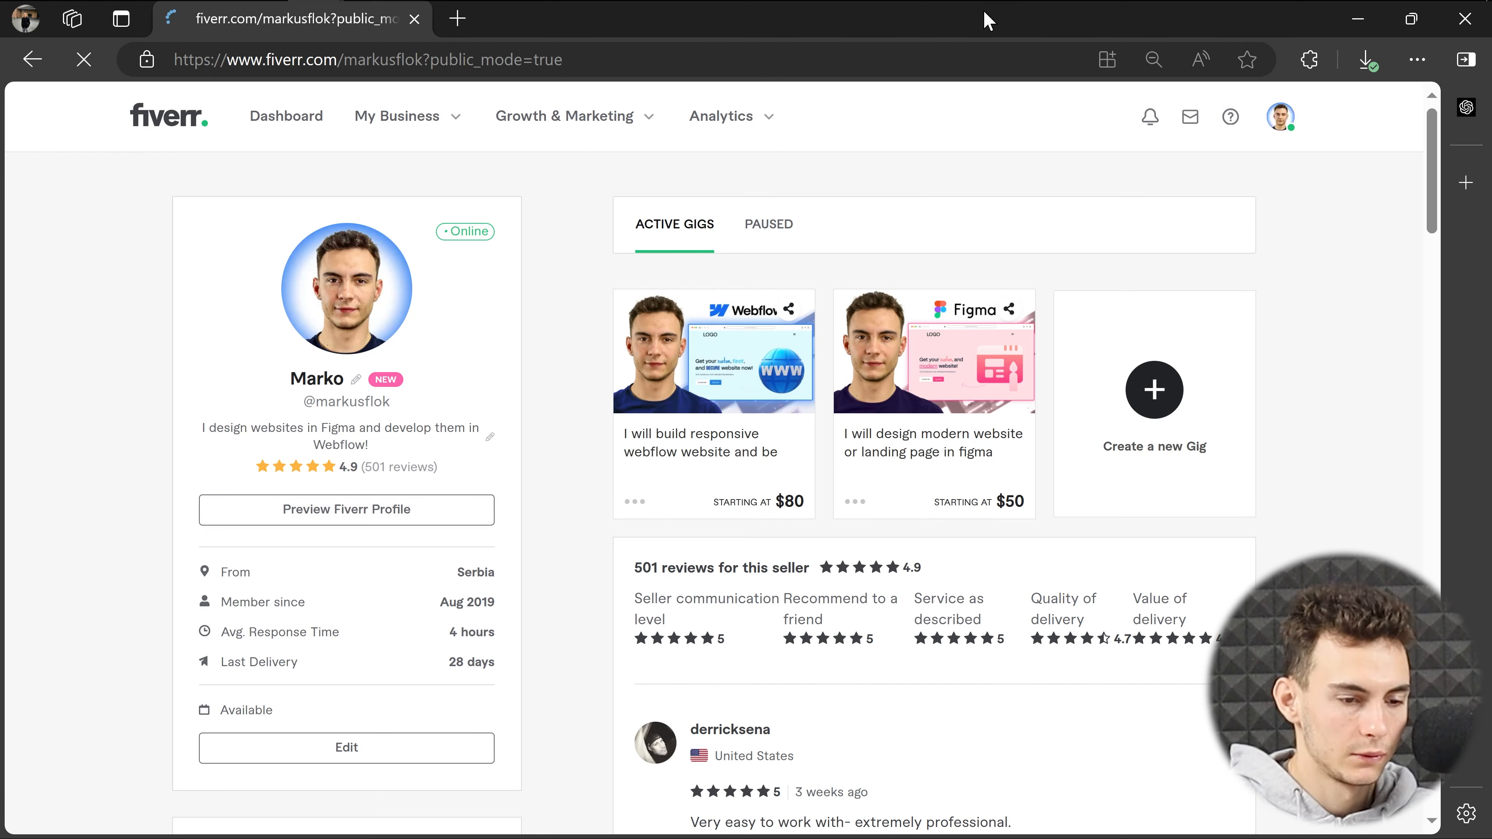
Open the September 5, 2020 Wayback Machine snapshot of the make-remix-or-mashup gig in a new tab and view it.
{"action": "scroll", "coordinate": [906, 334], "scroll_direction": "down", "scroll_amount": 3}
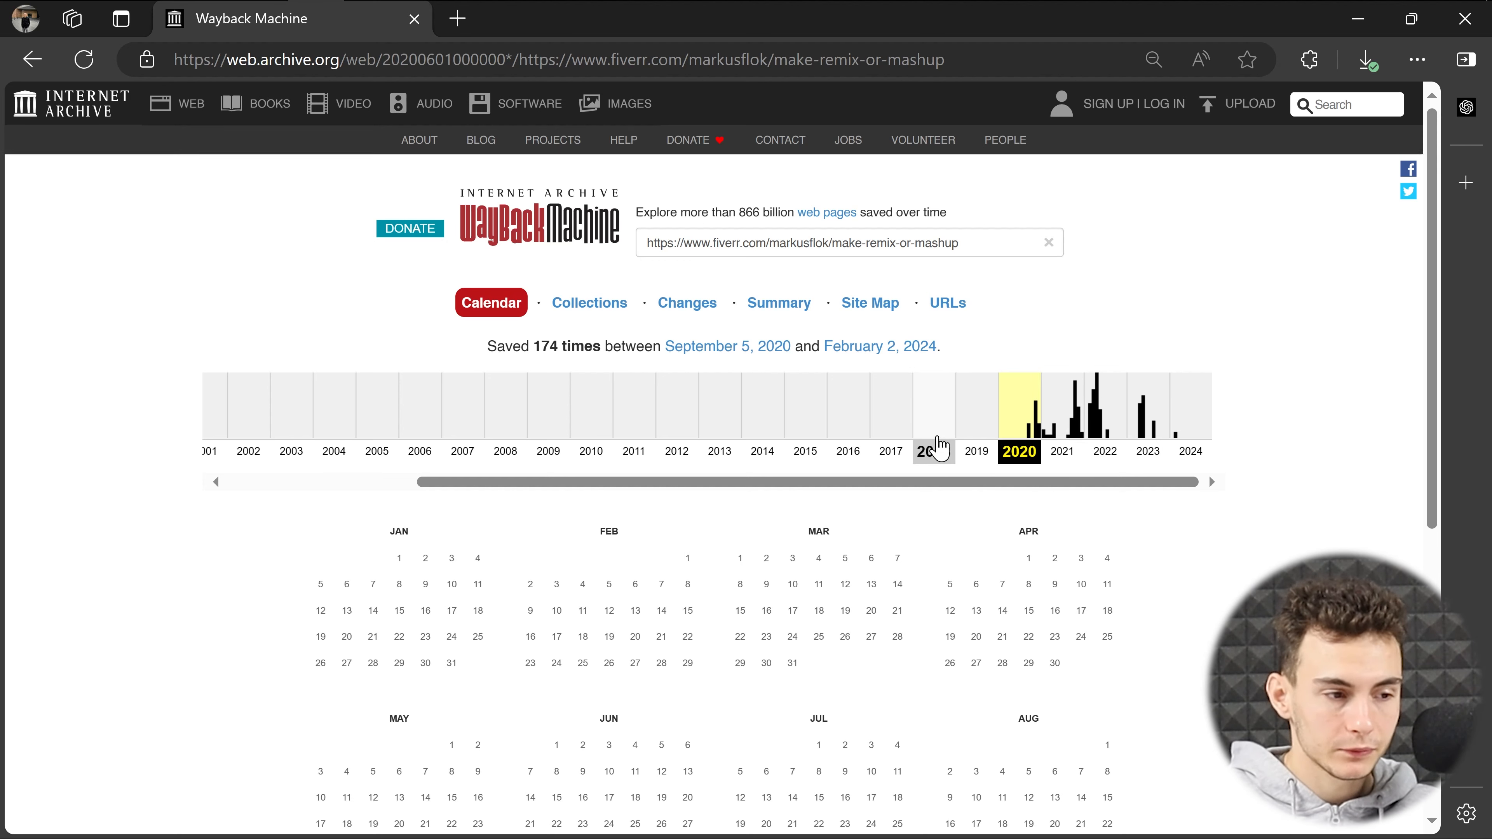
{"action": "scroll", "coordinate": [950, 350], "scroll_direction": "down", "scroll_amount": 3}
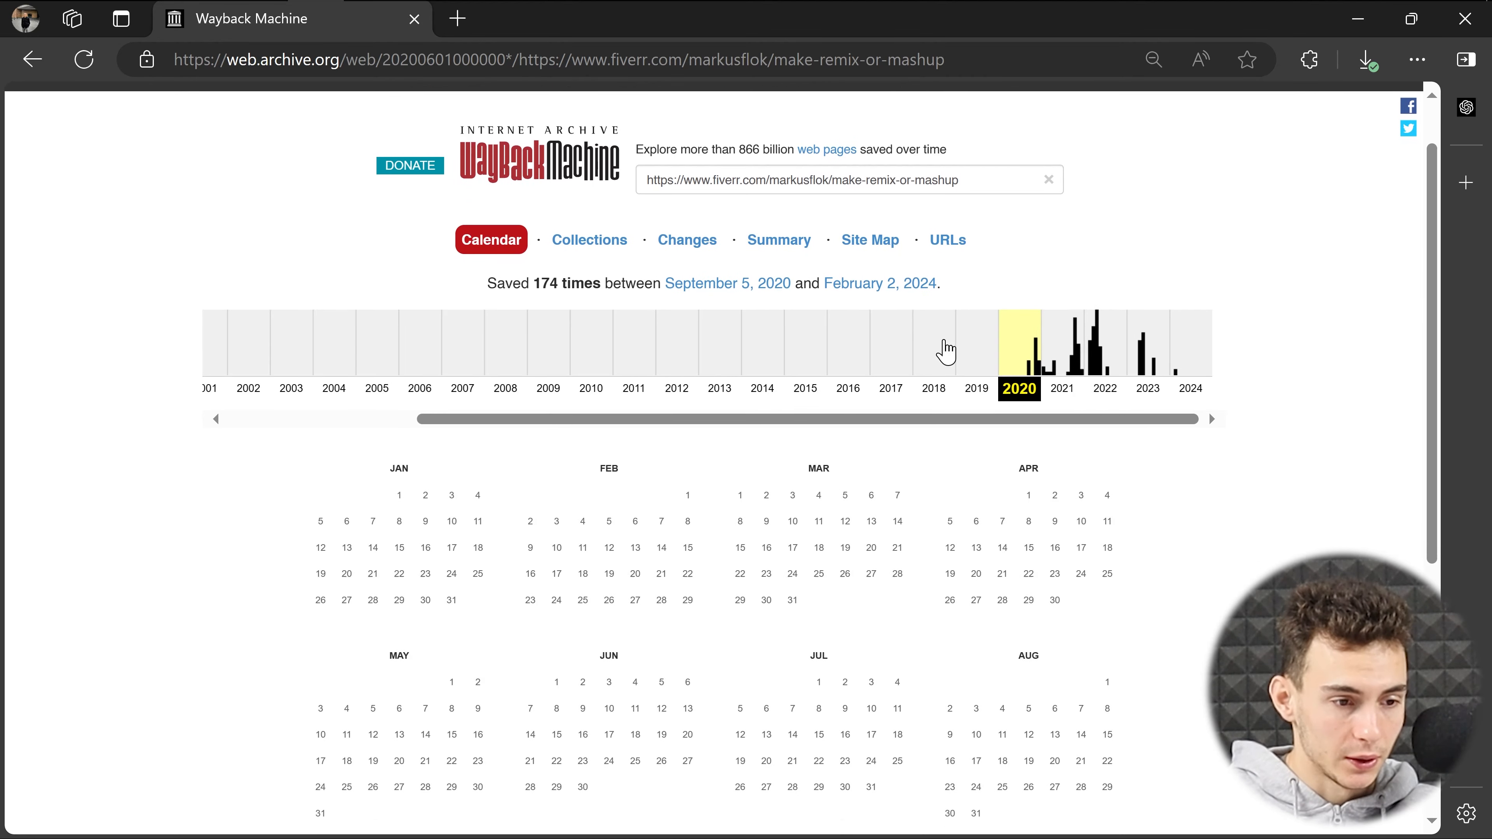
{"action": "scroll", "coordinate": [943, 340], "scroll_direction": "down", "scroll_amount": 1}
{"action": "mouse_move", "coordinate": [474, 675]}
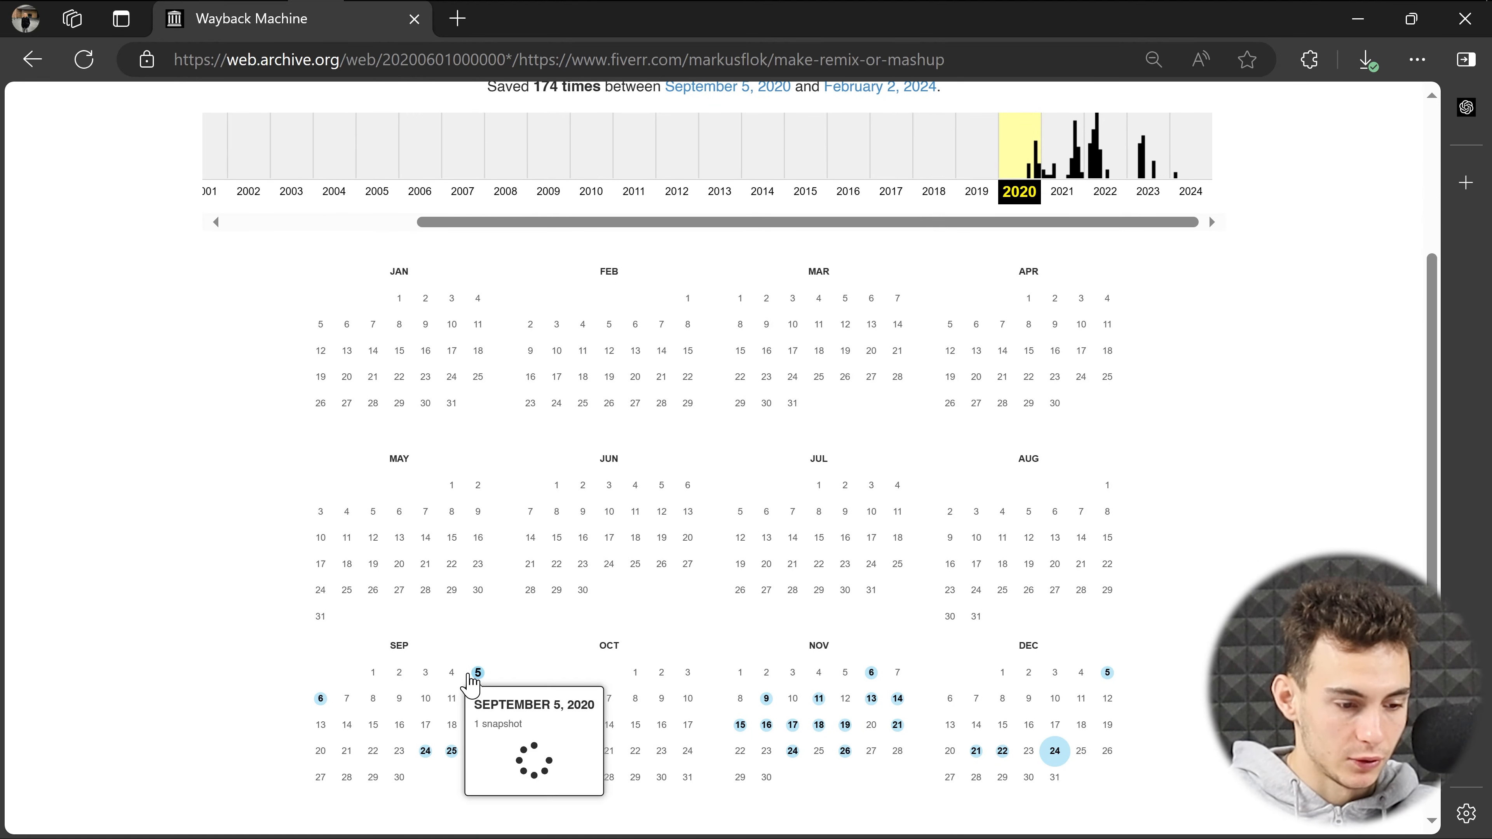
{"action": "scroll", "coordinate": [596, 392], "scroll_direction": "up", "scroll_amount": 3}
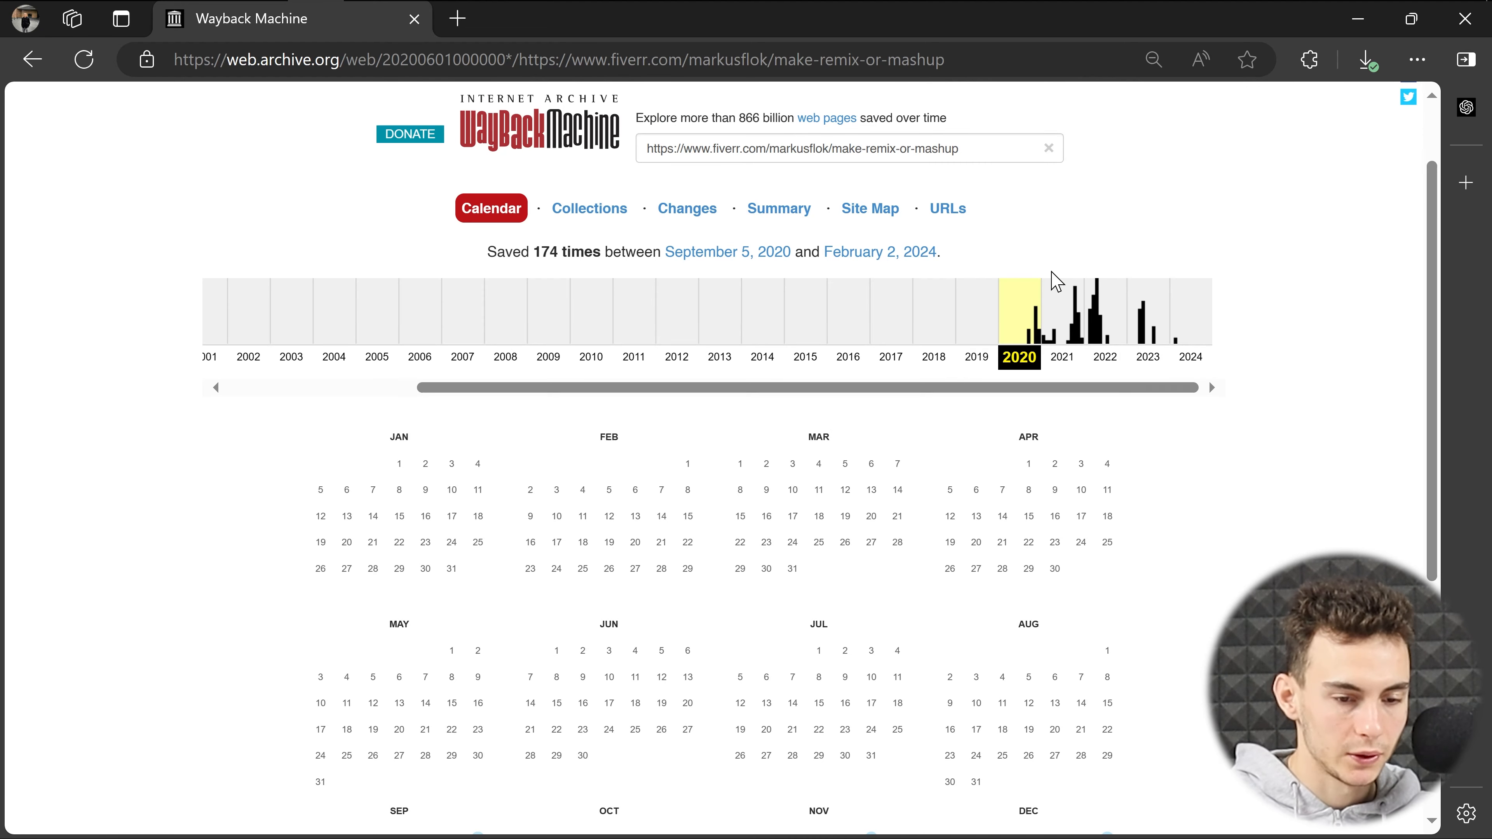
{"action": "scroll", "coordinate": [864, 550], "scroll_direction": "down", "scroll_amount": 2}
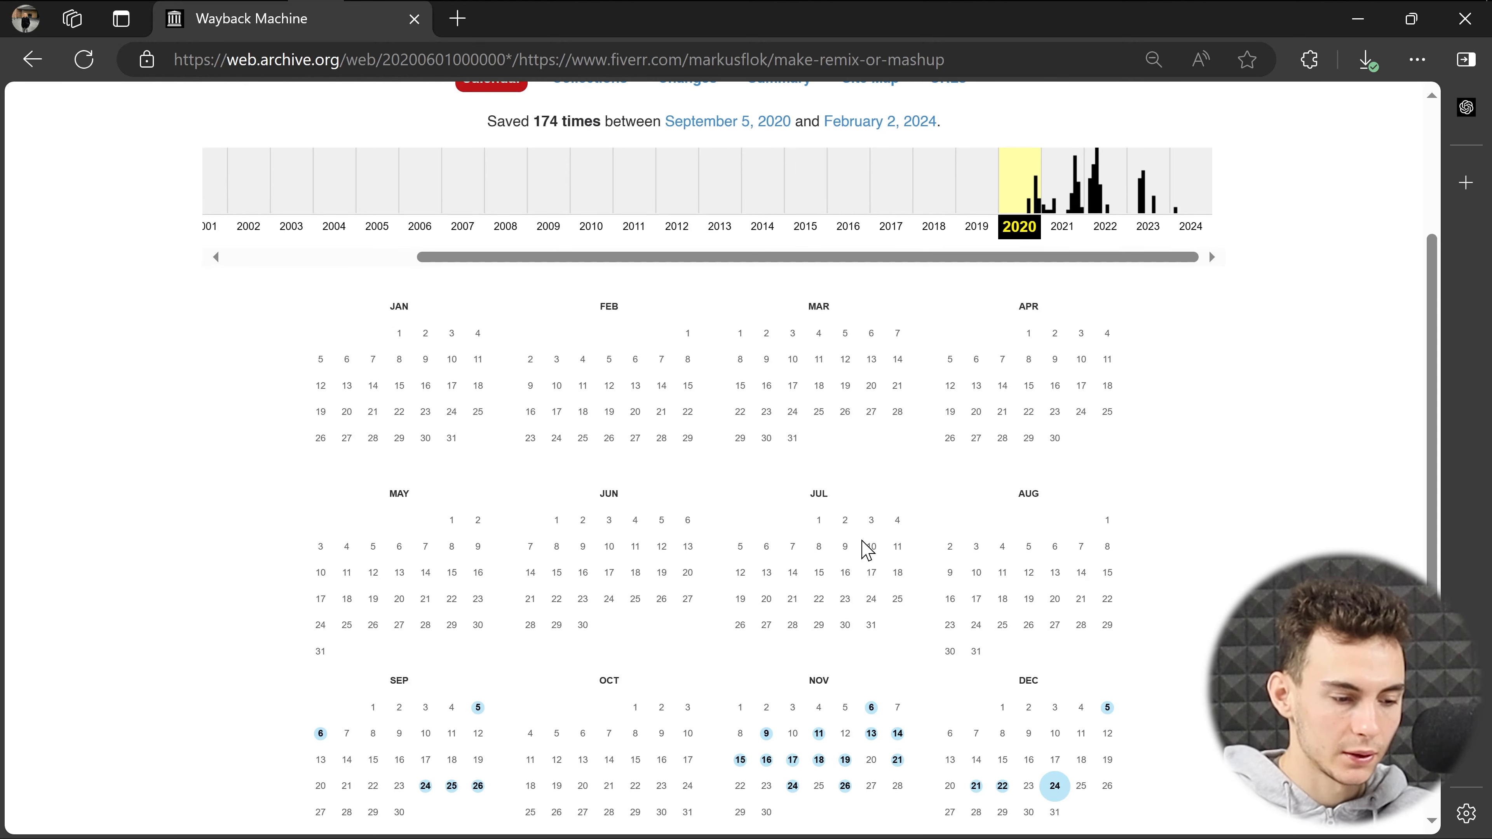
{"action": "scroll", "coordinate": [867, 550], "scroll_direction": "down", "scroll_amount": 1}
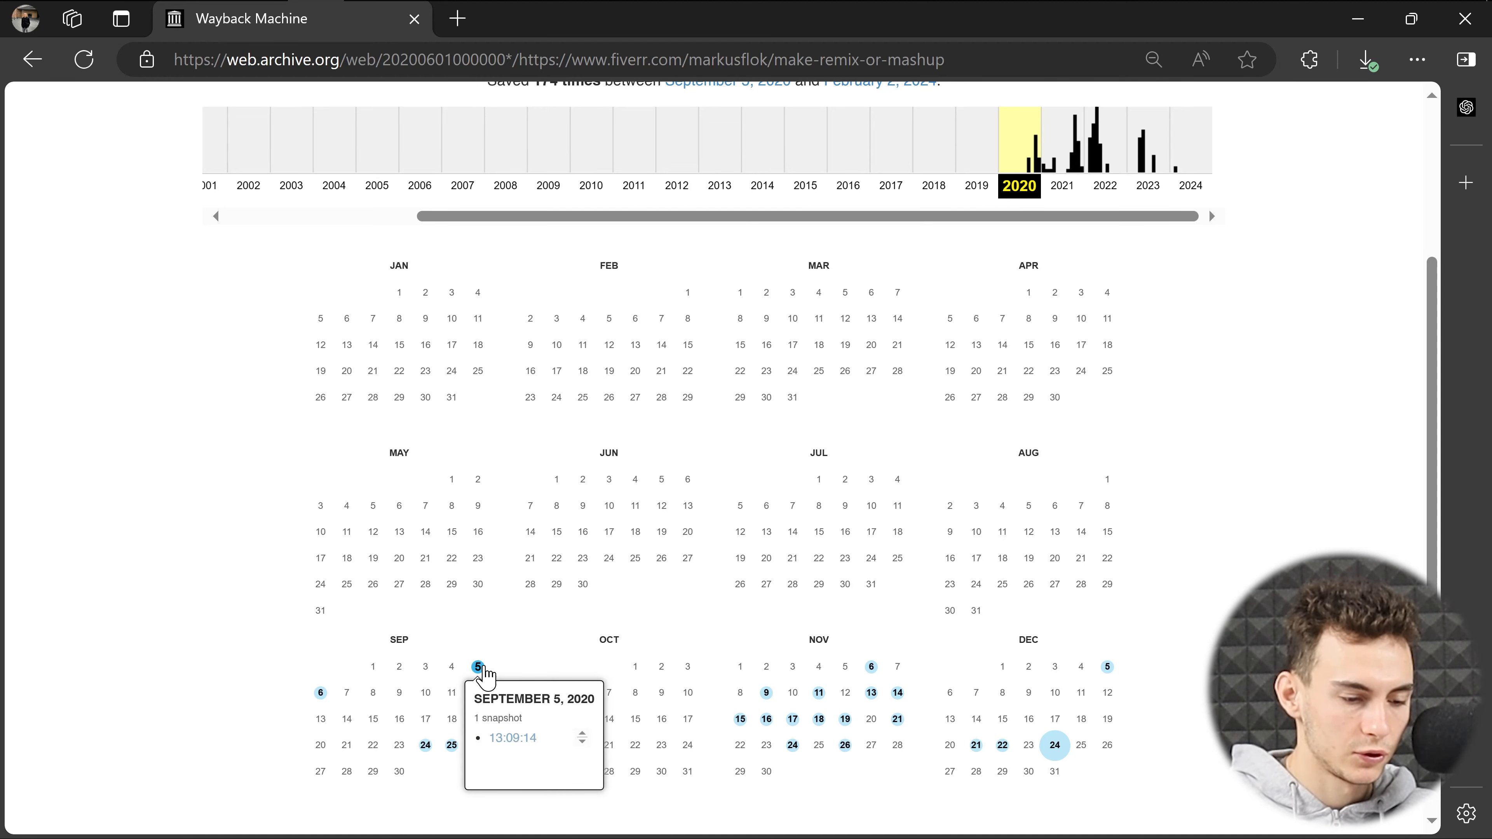
{"action": "right_click", "coordinate": [509, 741]}
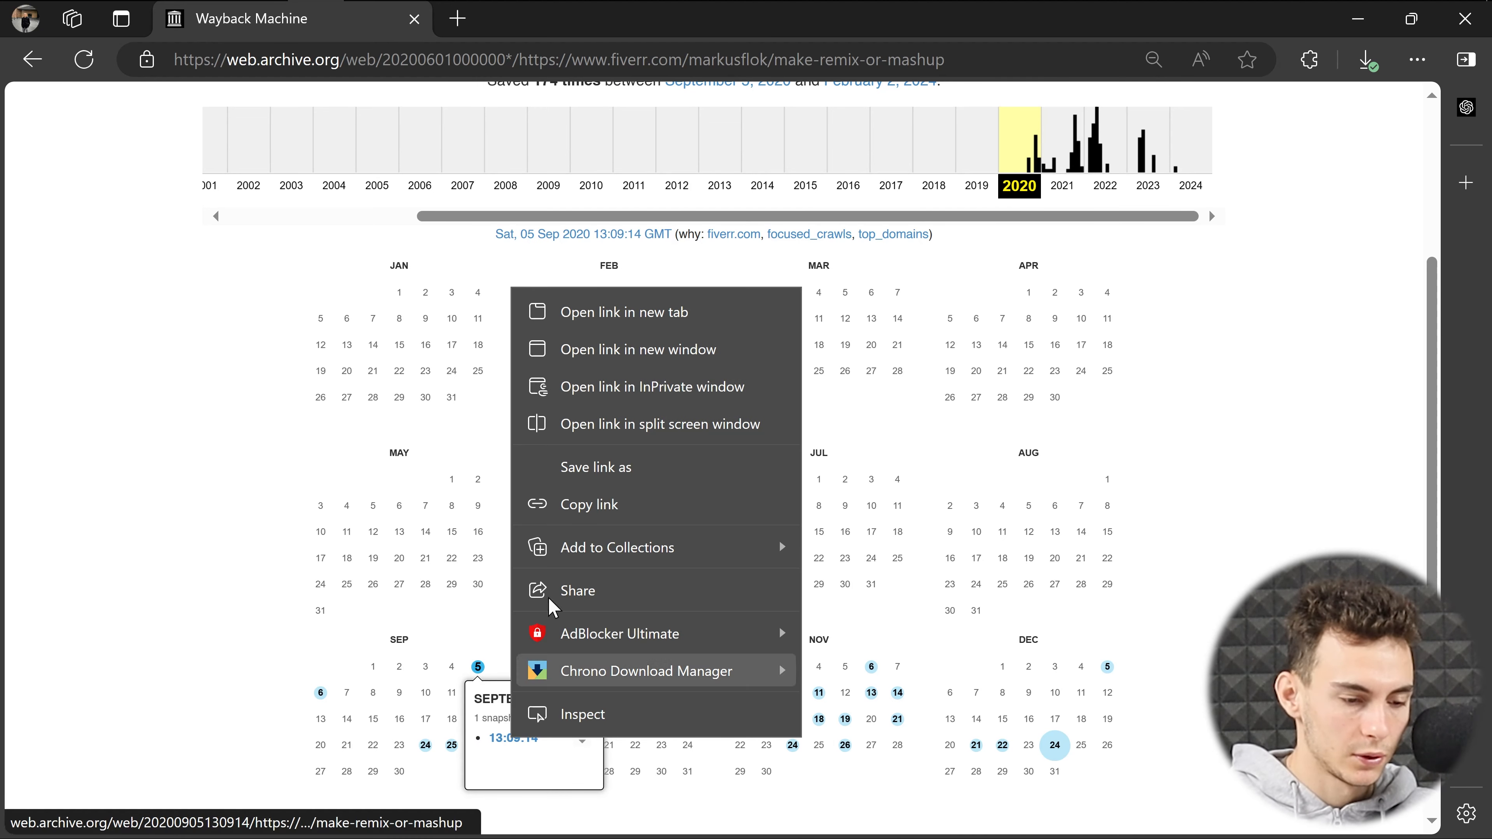
{"action": "left_click", "coordinate": [625, 311]}
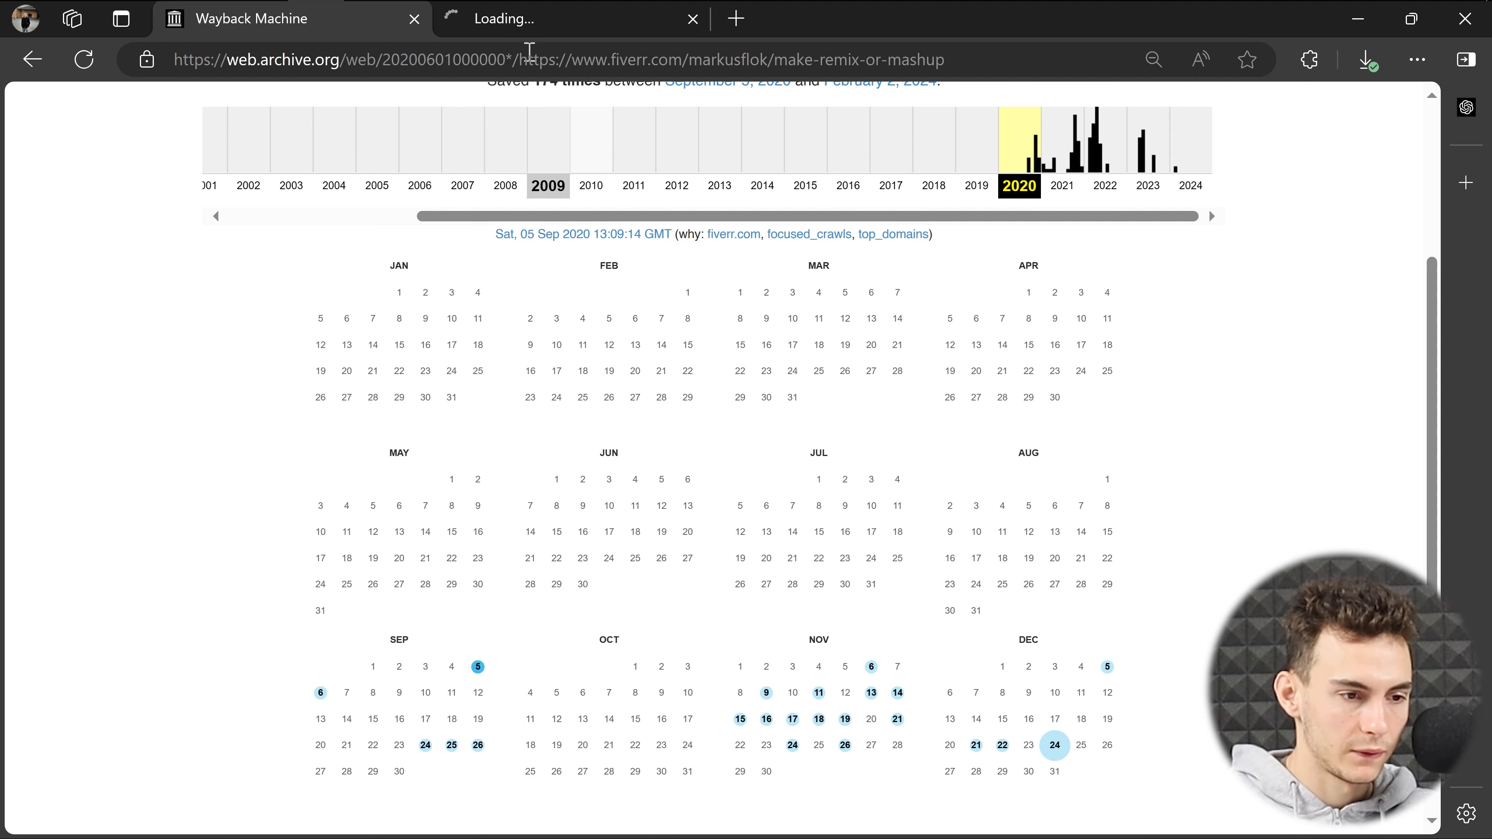
{"action": "left_click", "coordinate": [538, 21]}
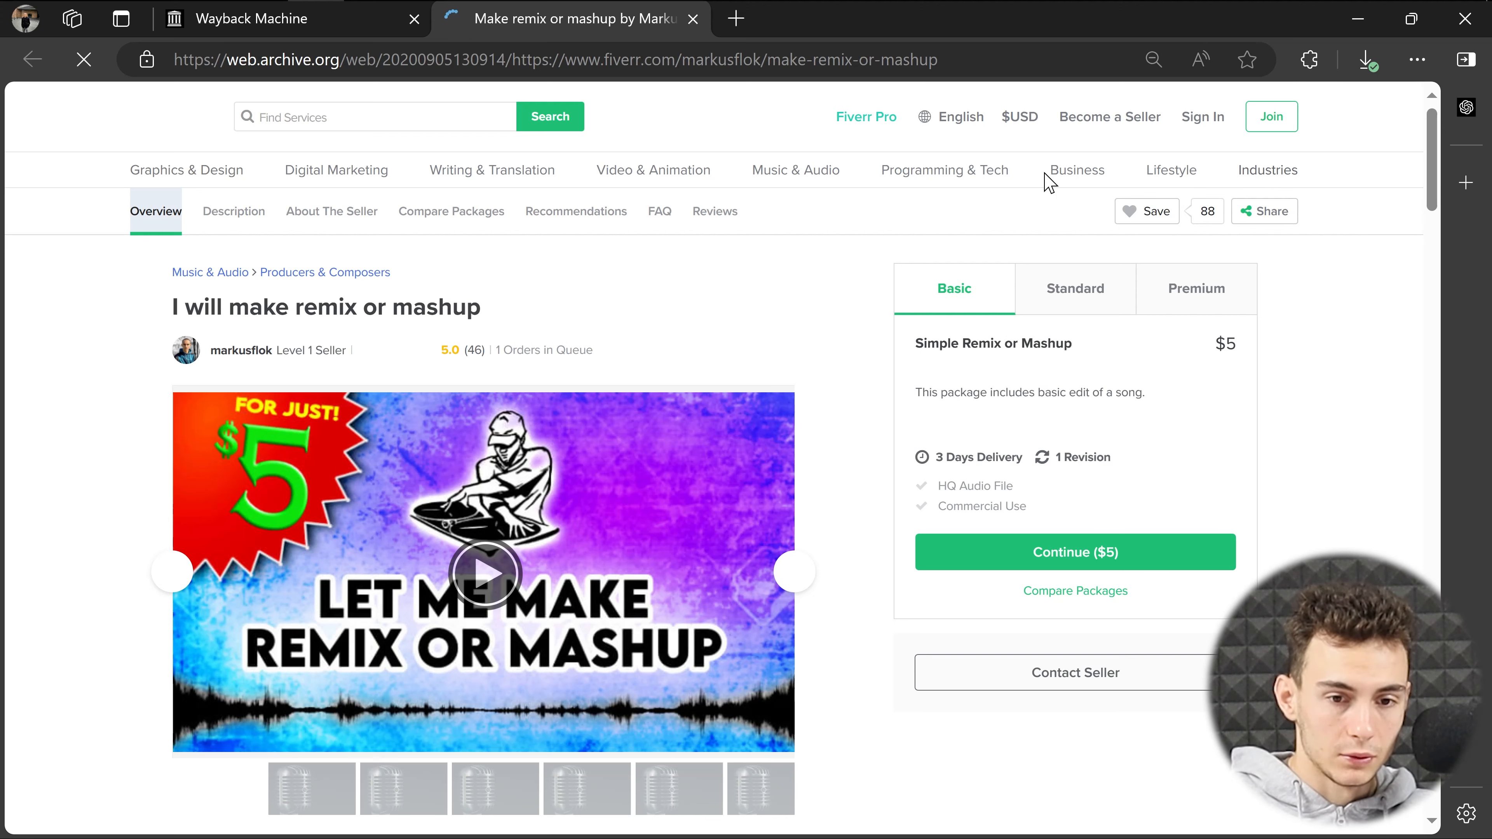
Switch to File Explorer, view "Let me make remix or mashuo 2" from the Version 1 folder, and return to Gig Background.
{"action": "left_click", "coordinate": [1358, 18]}
{"action": "left_click_drag", "start_coordinate": [493, 647], "coordinate": [428, 663]}
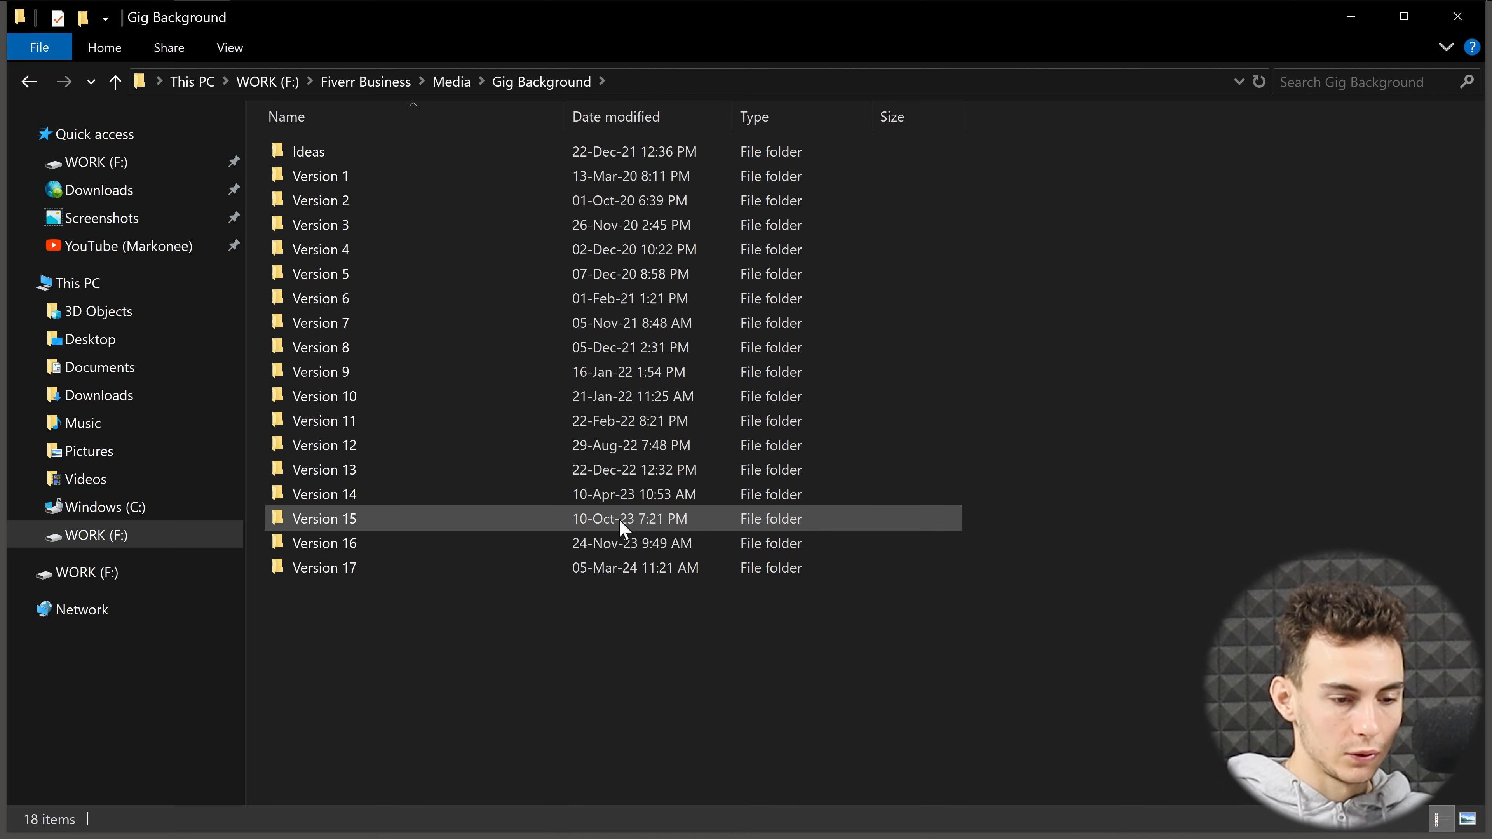
{"action": "double_click", "coordinate": [370, 180]}
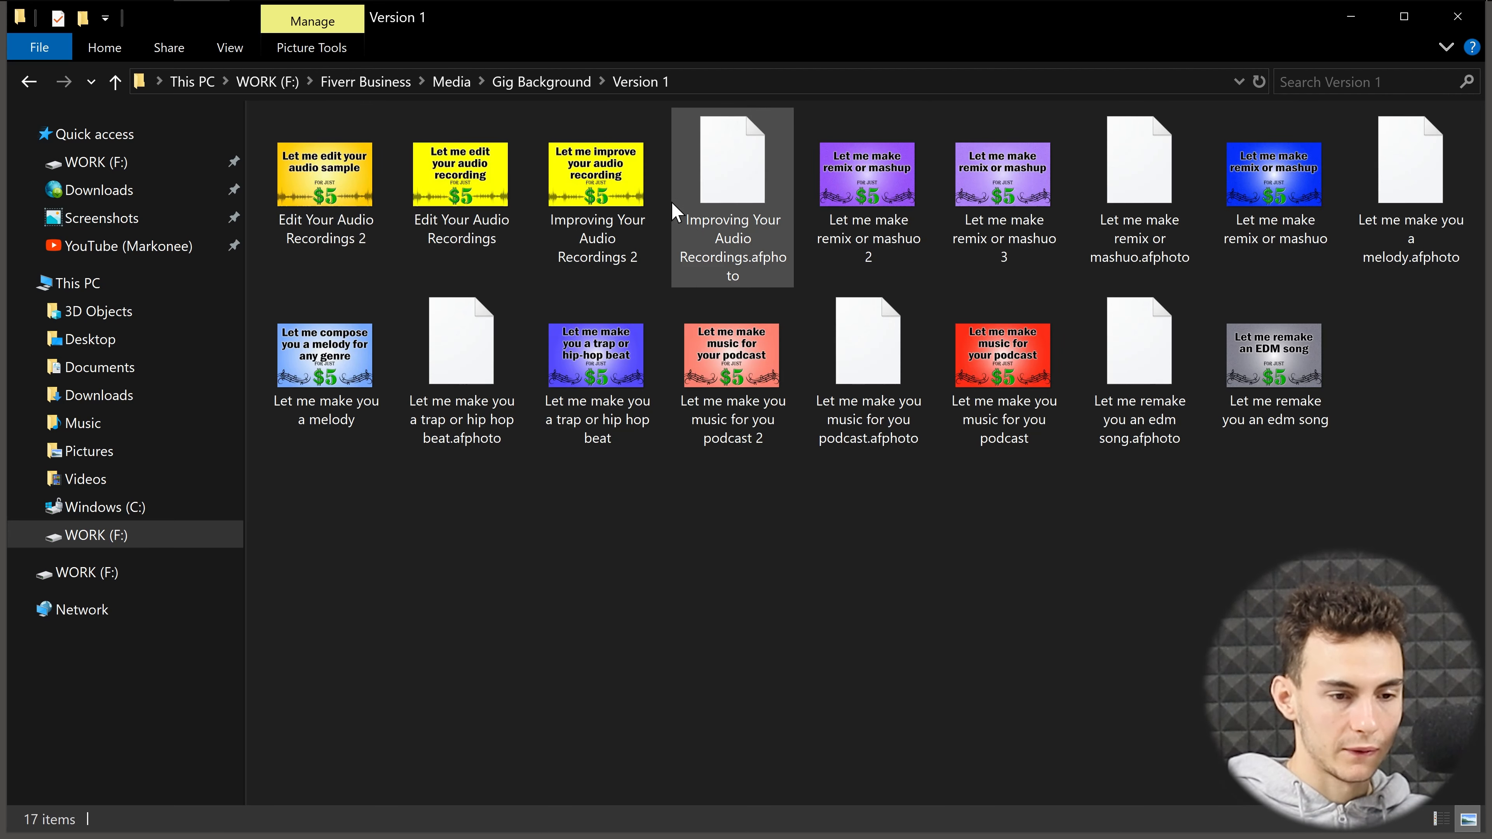
{"action": "double_click", "coordinate": [883, 193]}
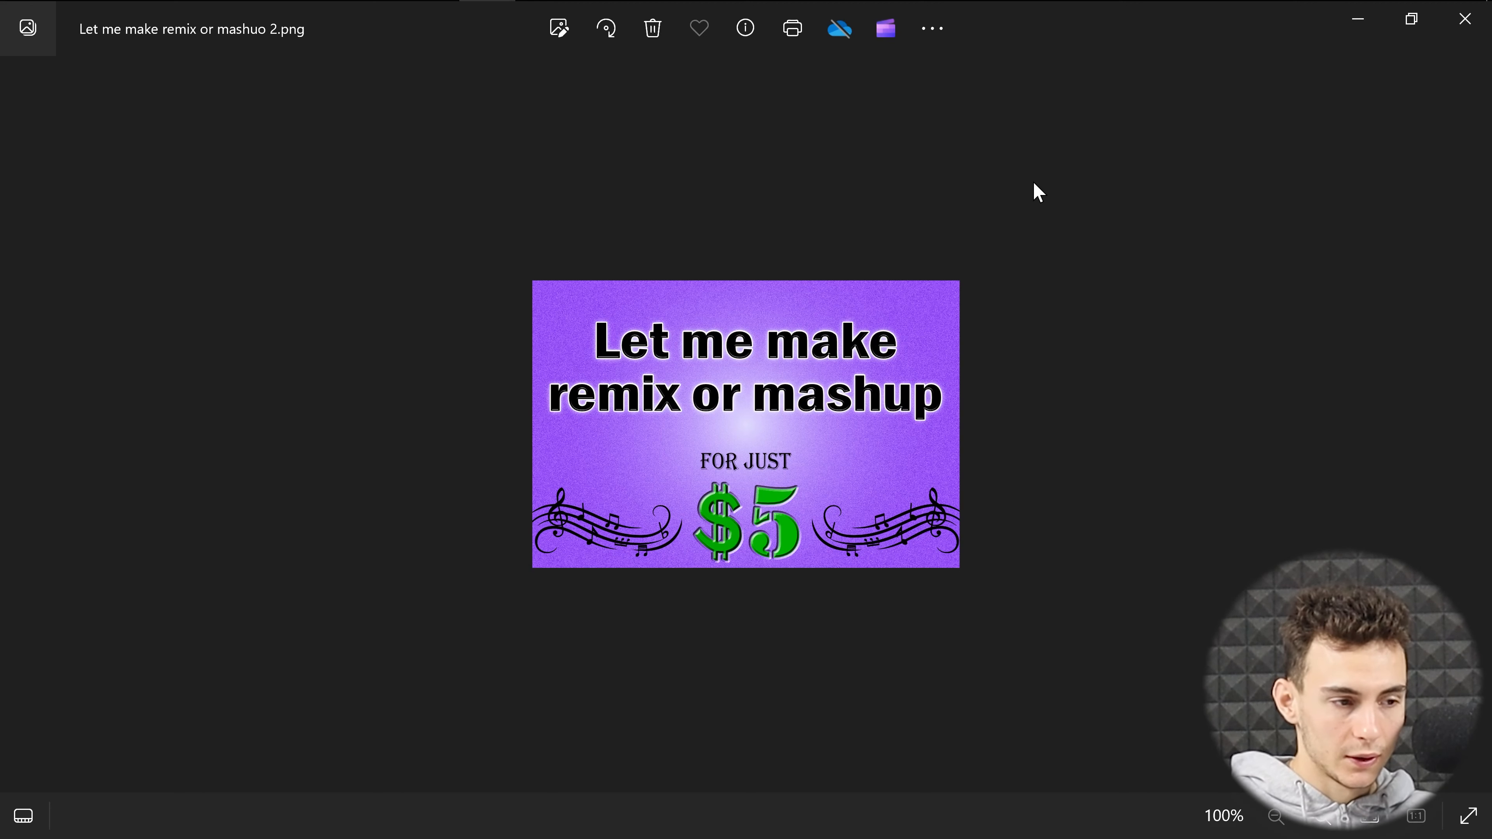
{"action": "left_click", "coordinate": [1465, 23]}
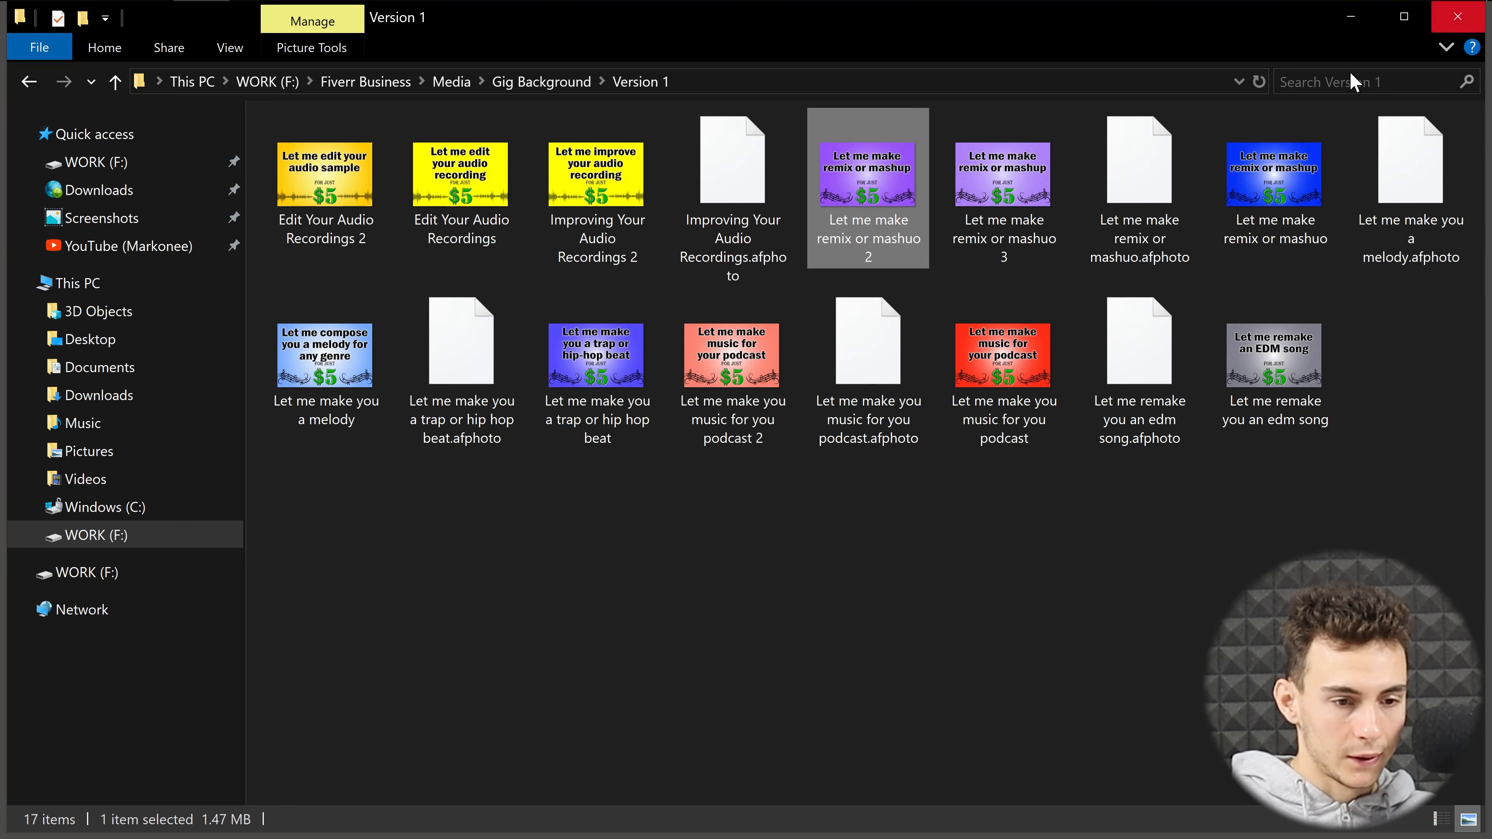
{"action": "left_click", "coordinate": [557, 83]}
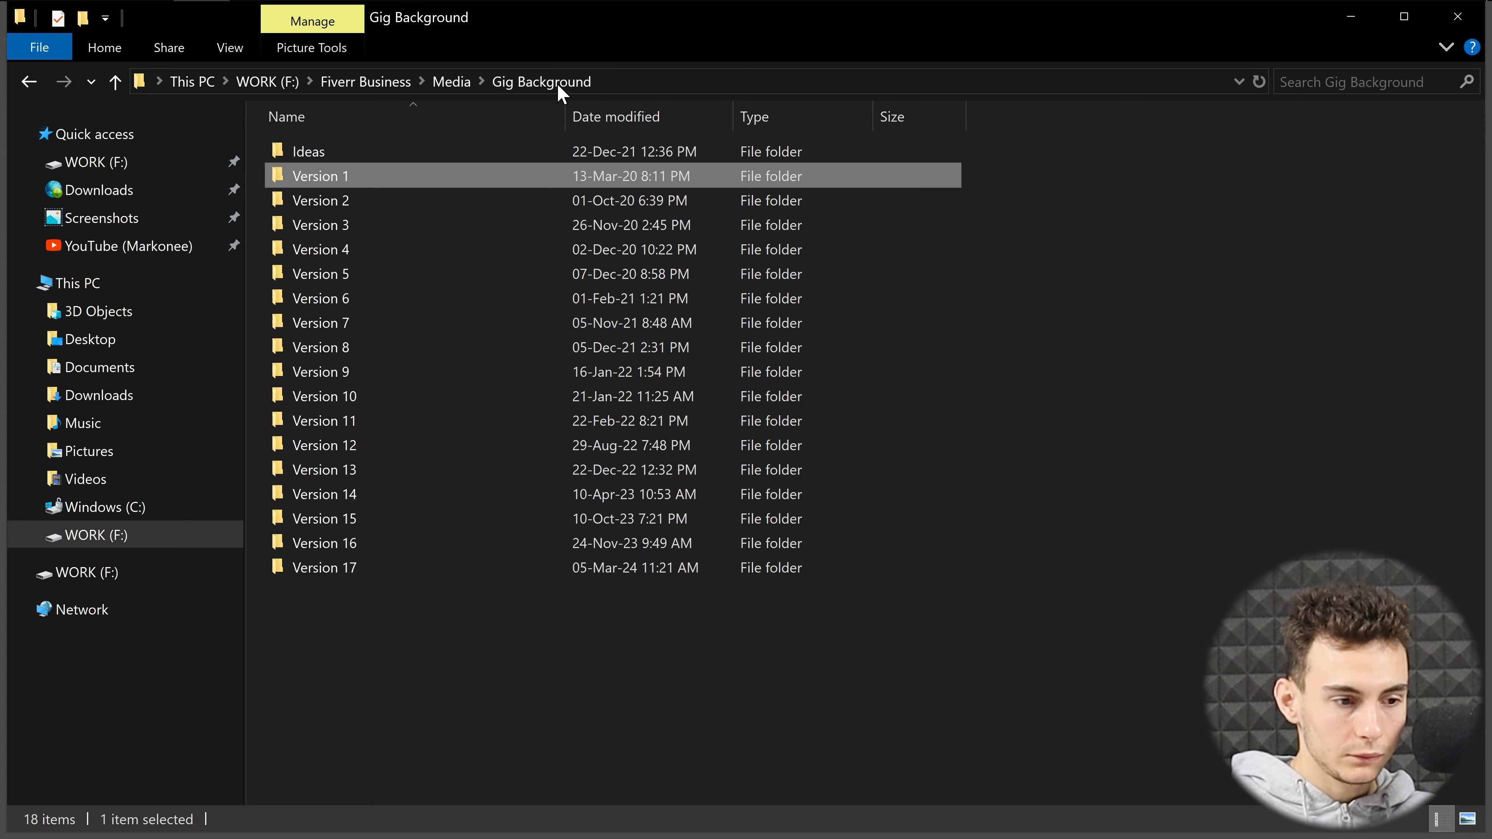
View the Version 3.2 remix or mashup image from the Version 3 folder up close, then return to the Gig Background folder.
{"action": "double_click", "coordinate": [331, 226]}
{"action": "double_click", "coordinate": [1002, 467]}
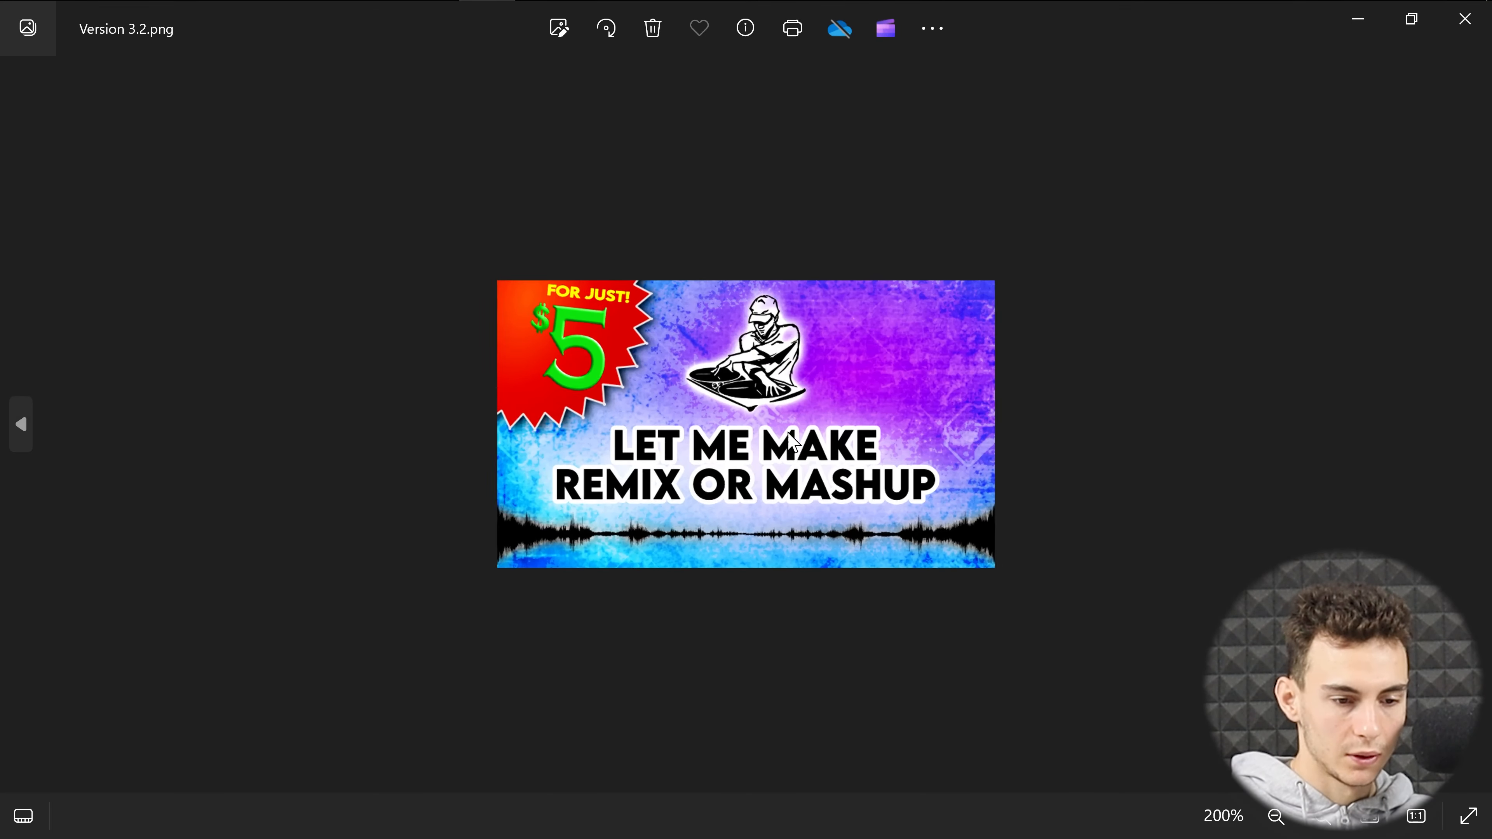
{"action": "scroll", "coordinate": [793, 443], "scroll_direction": "up", "scroll_amount": 2}
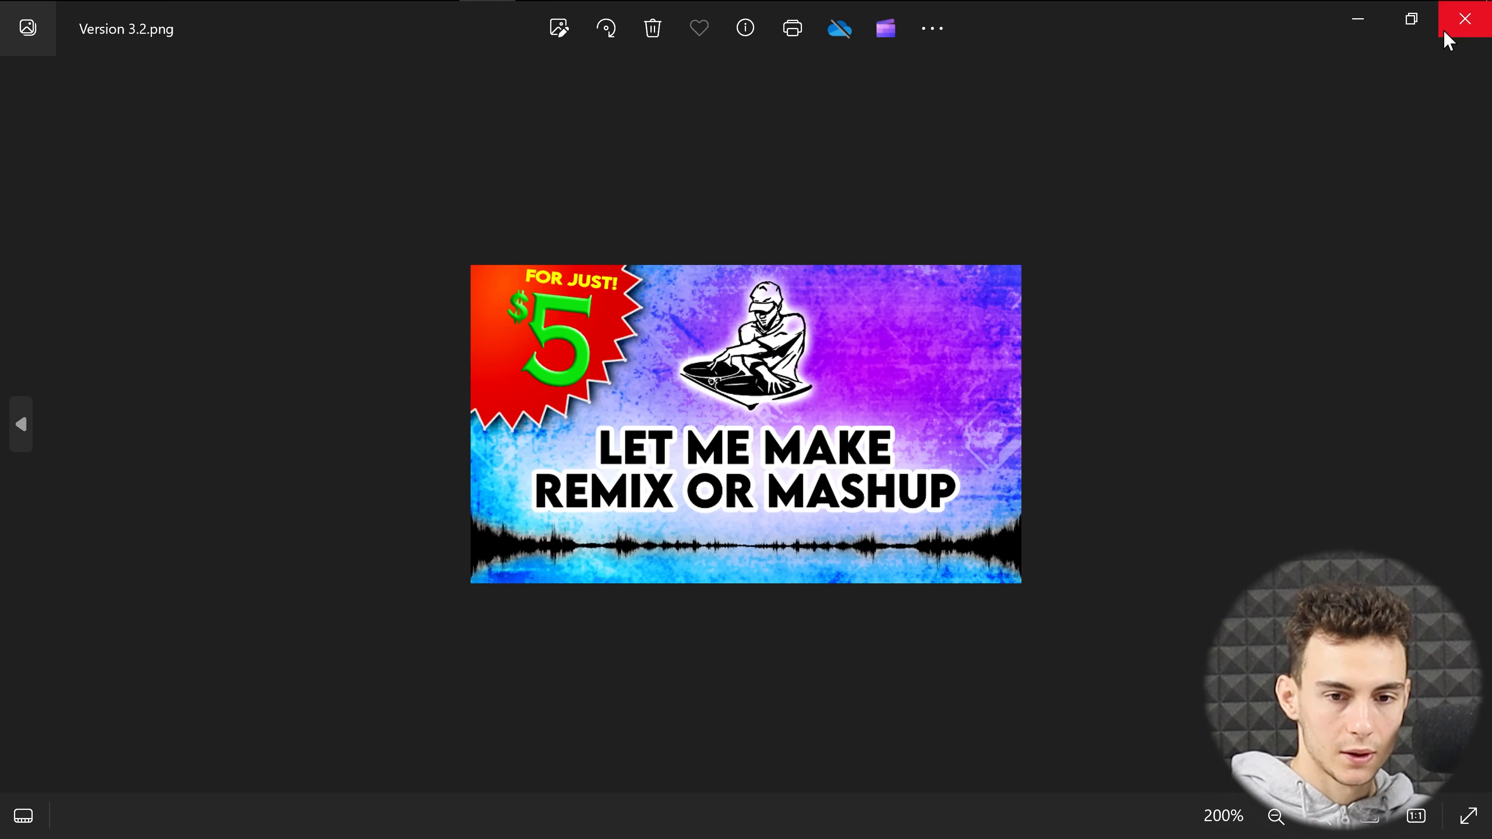
{"action": "left_click", "coordinate": [1463, 20]}
{"action": "left_click", "coordinate": [544, 82]}
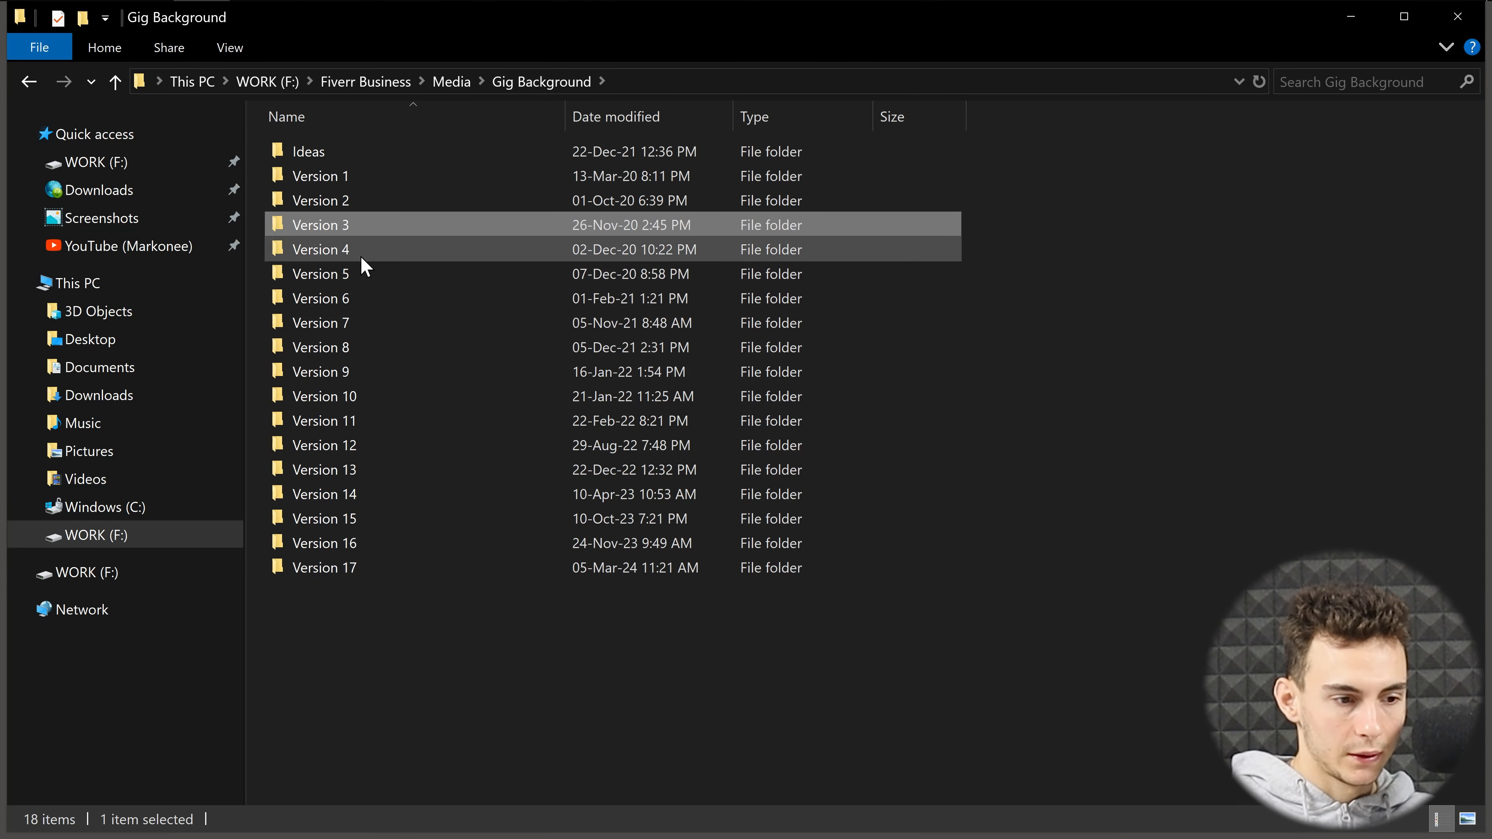
View the Trap image from the Version 5 folder up close, then return to the Gig Background folder.
{"action": "double_click", "coordinate": [342, 279]}
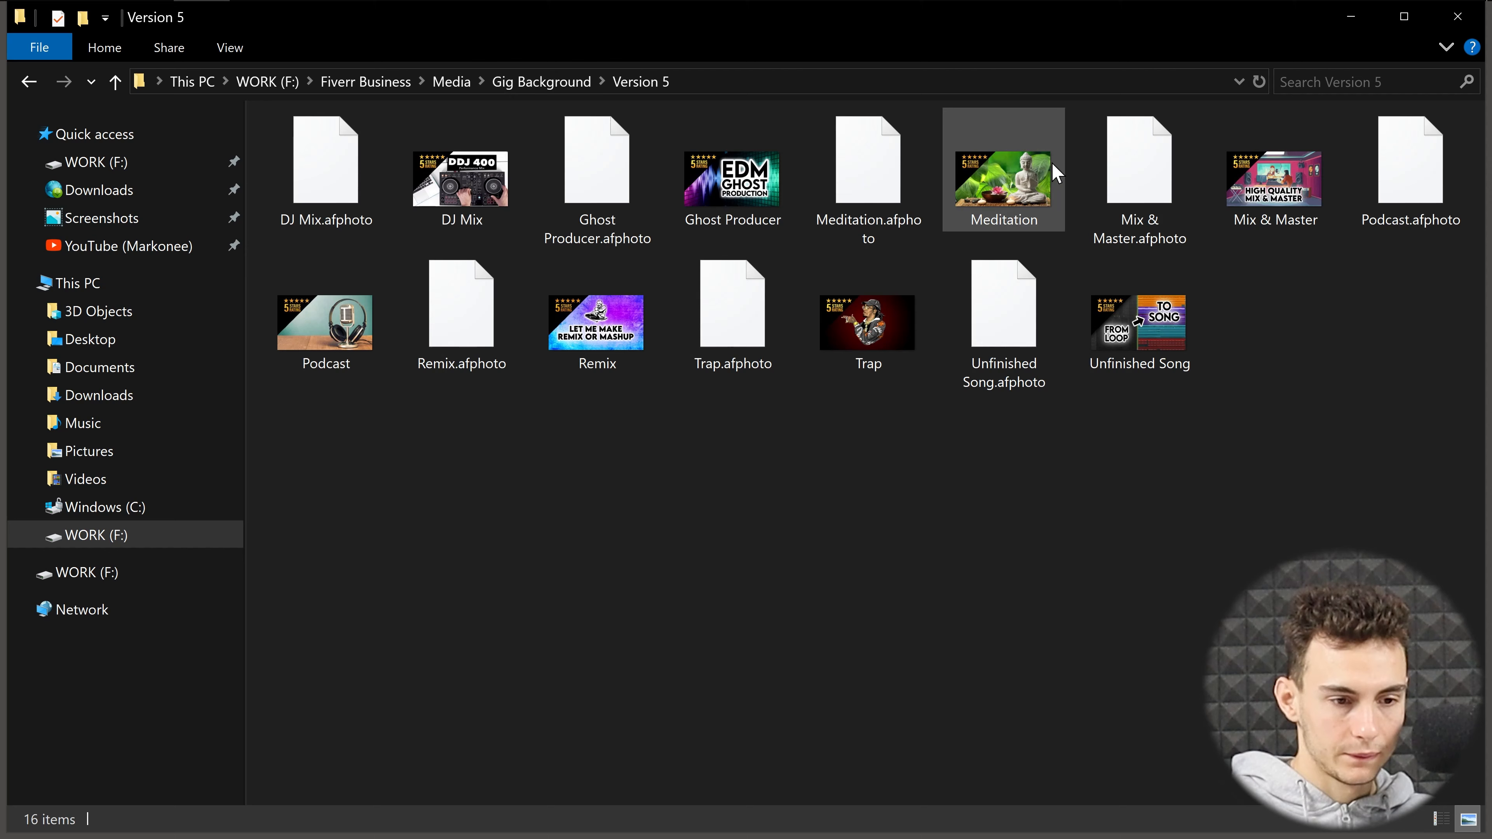
{"action": "double_click", "coordinate": [875, 335]}
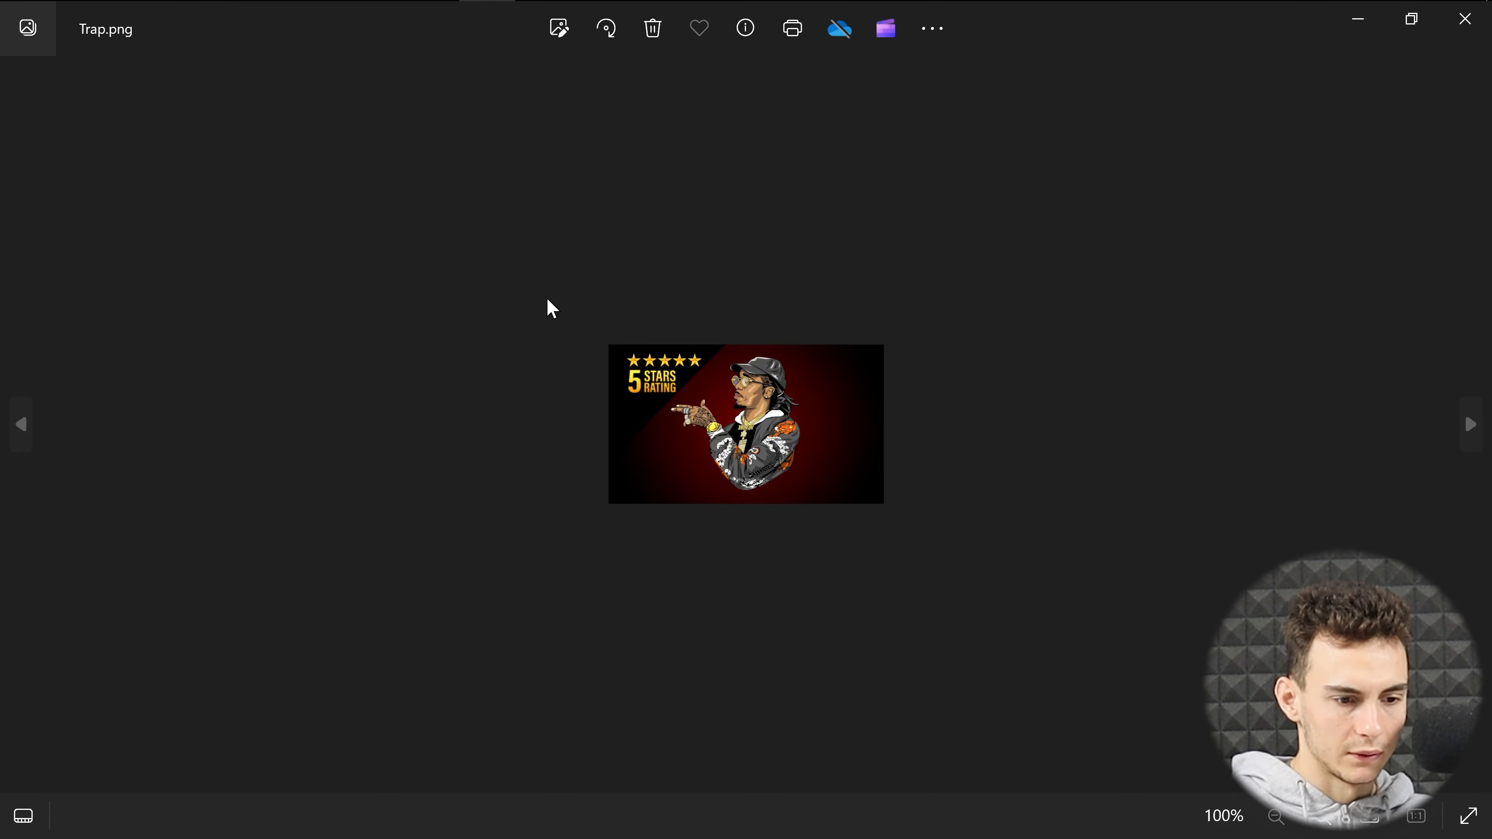
{"action": "scroll", "coordinate": [646, 359], "scroll_direction": "up", "scroll_amount": 1}
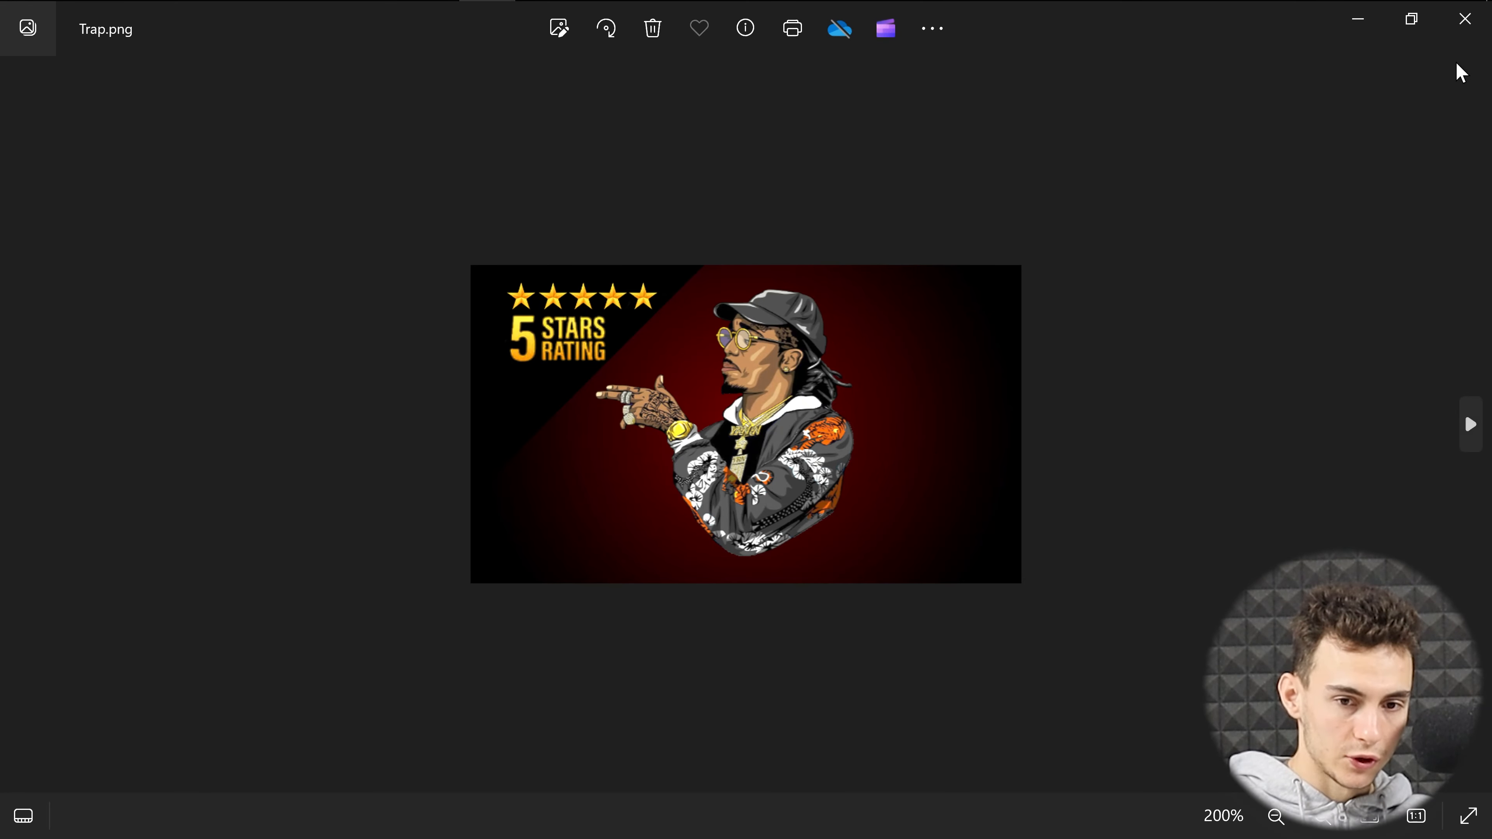
{"action": "left_click", "coordinate": [1465, 19]}
{"action": "left_click", "coordinate": [565, 81]}
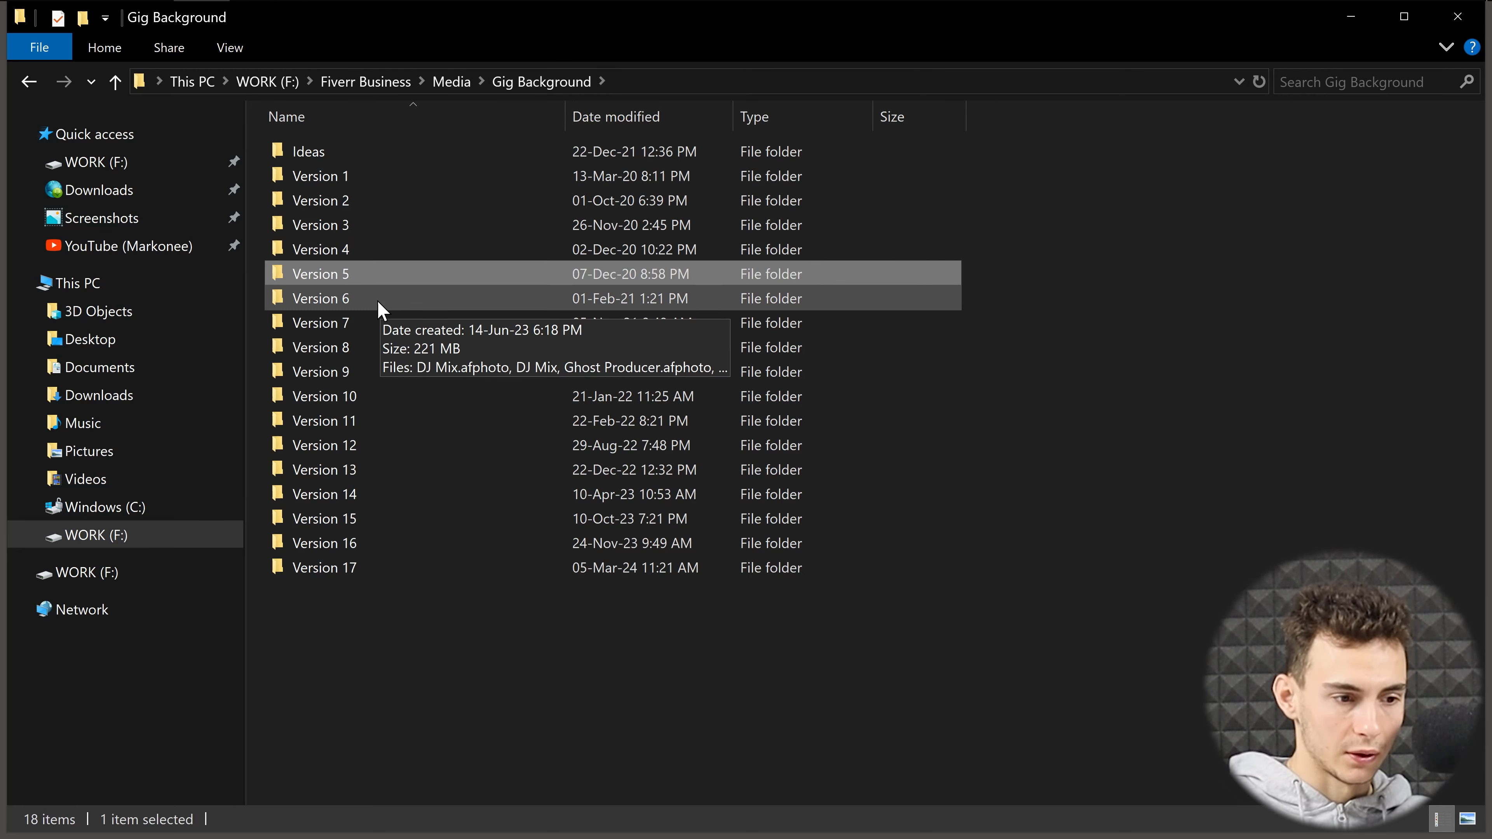
View the Trap image from the Version 6 folder, then close it and return to the Gig Background folder.
{"action": "double_click", "coordinate": [379, 298]}
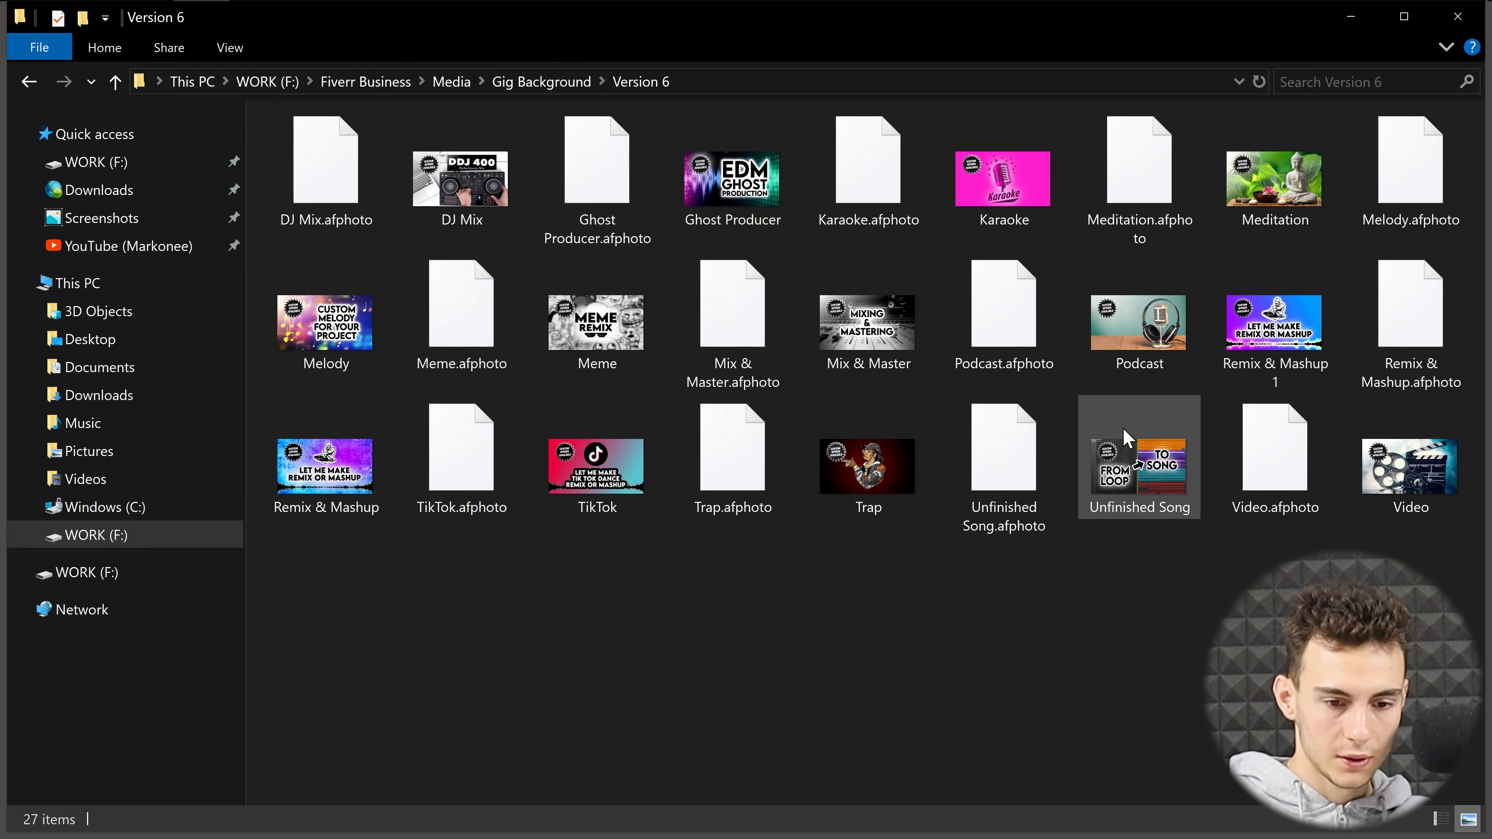
{"action": "left_click", "coordinate": [850, 468]}
{"action": "double_click", "coordinate": [851, 467]}
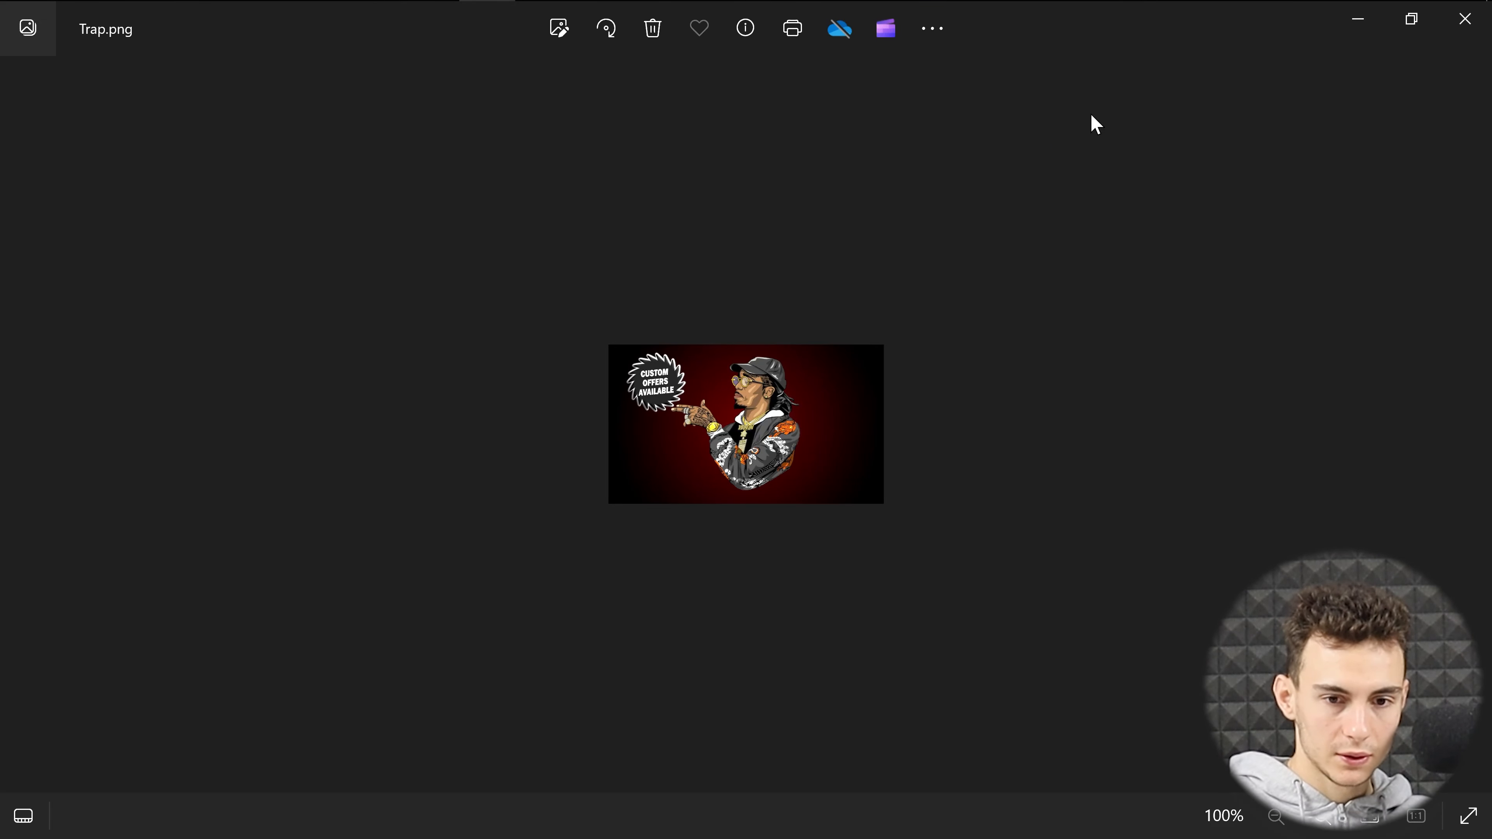
{"action": "left_click", "coordinate": [1463, 19]}
{"action": "left_click", "coordinate": [553, 82]}
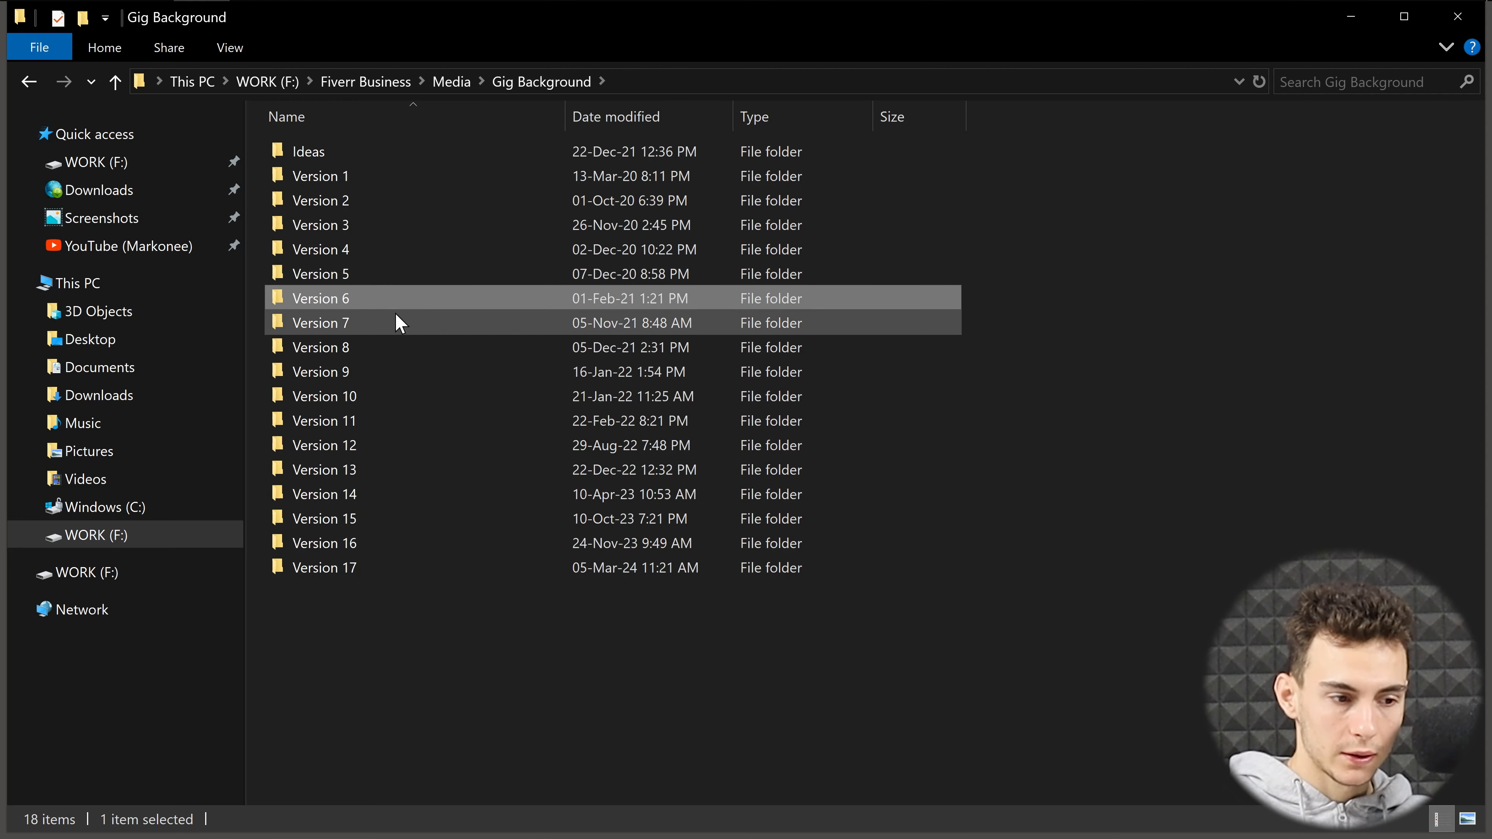
Open the Remix & Mashup image from the Version 7 folder and view it.
{"action": "double_click", "coordinate": [370, 328]}
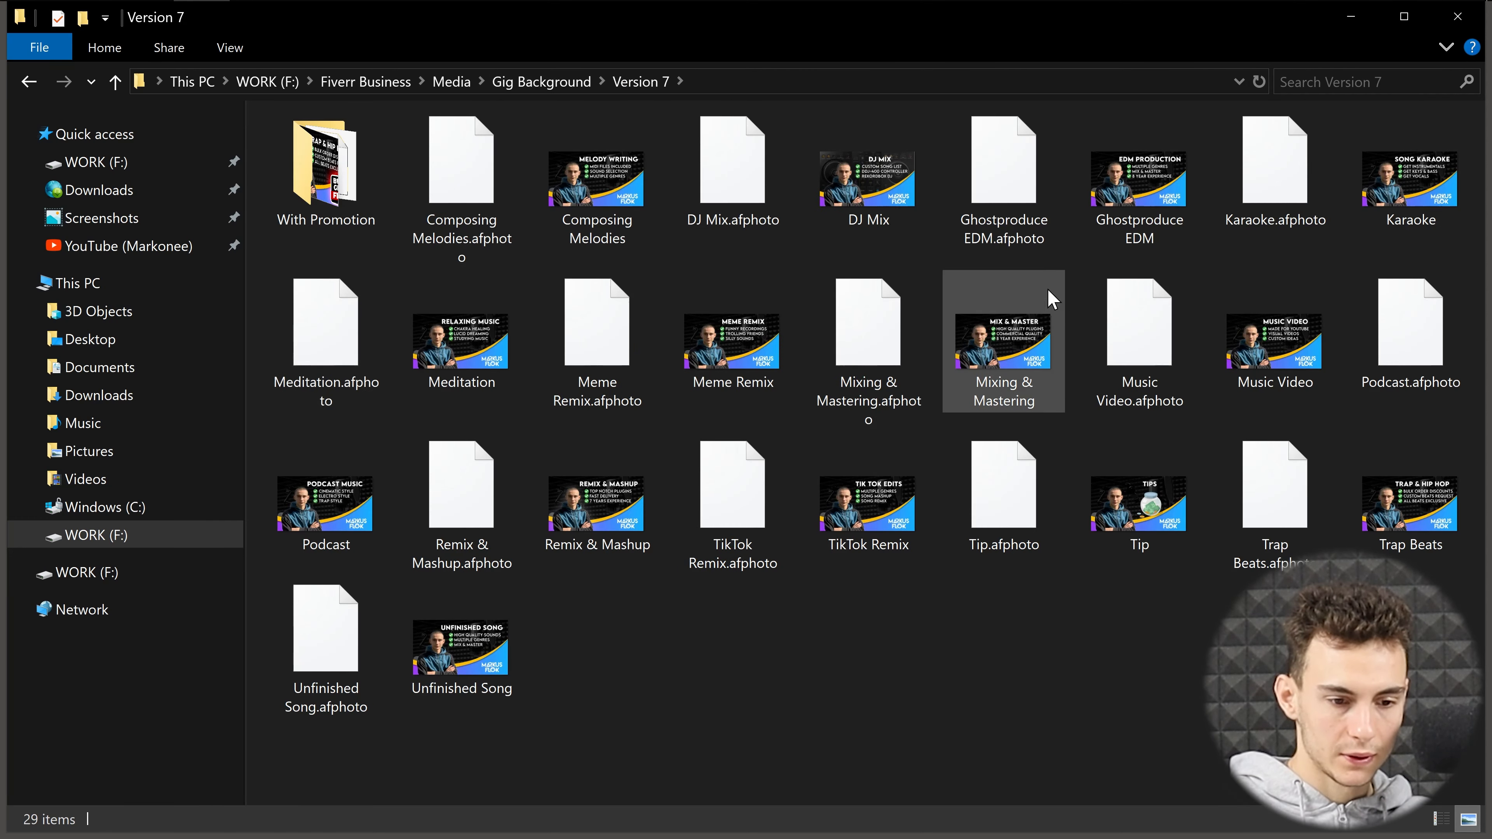
{"action": "double_click", "coordinate": [595, 504]}
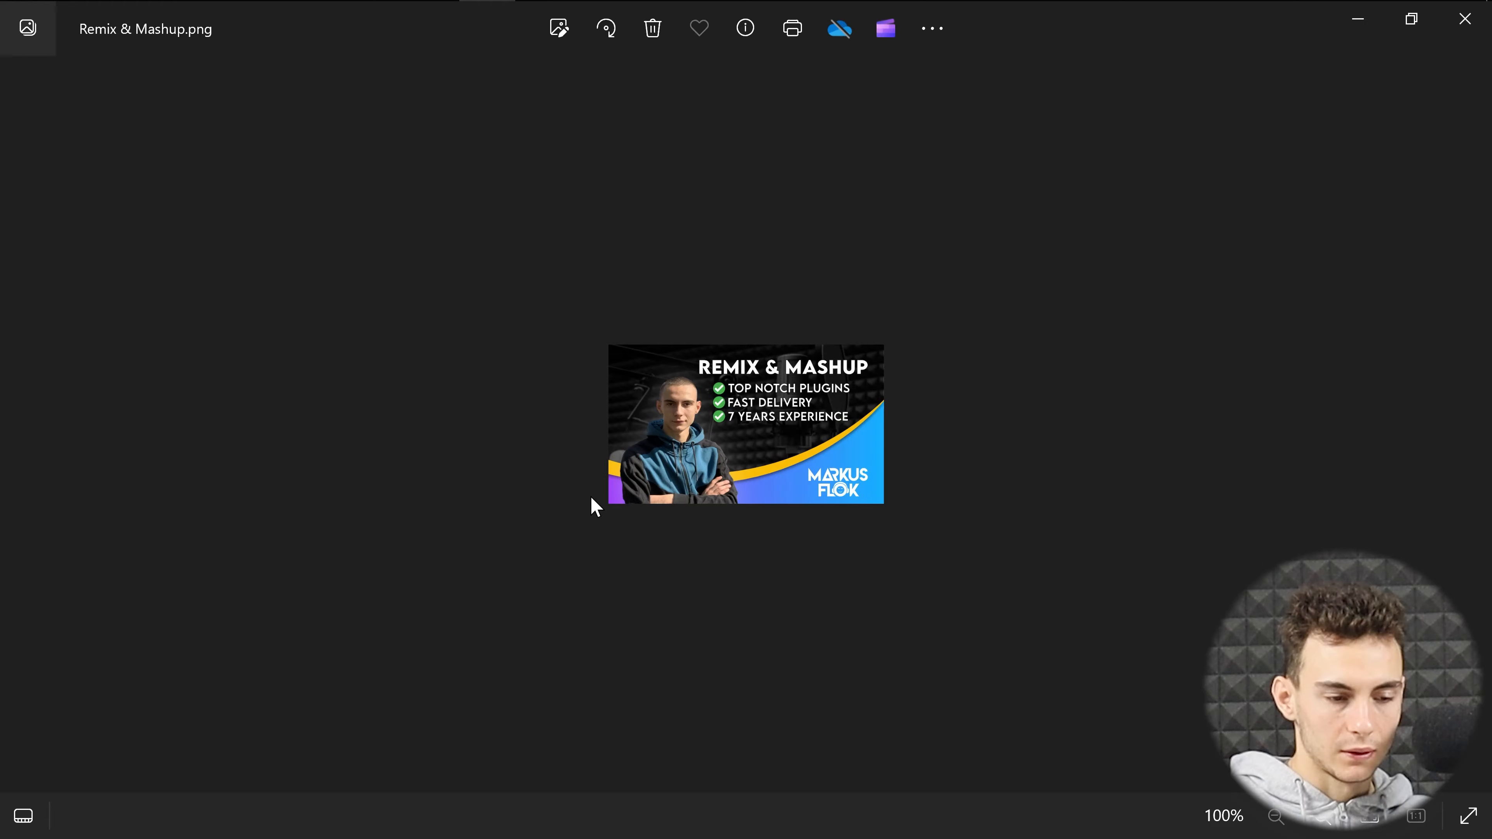